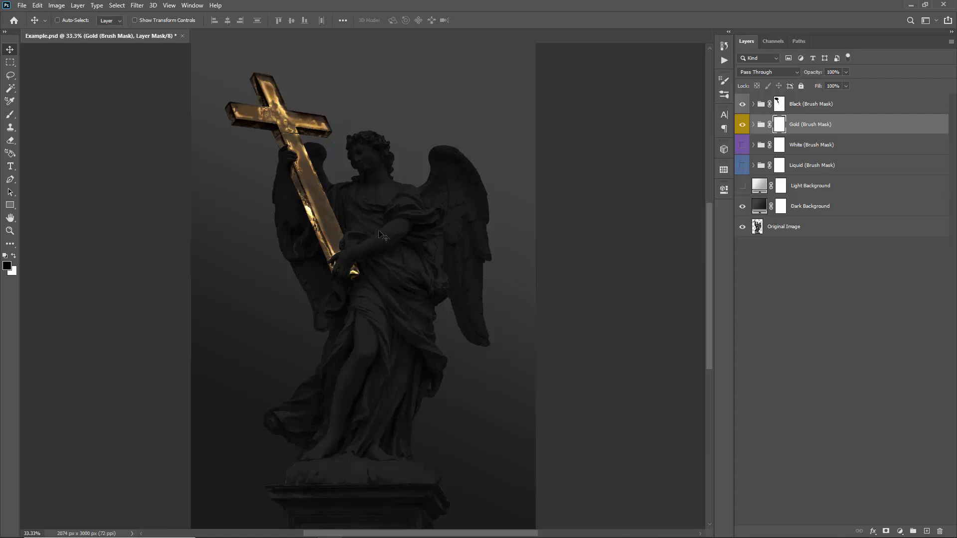
Disable the layer mask on the Black (Brush Mask) group and select the Gold, White and Liquid groups in turn
click(795, 109)
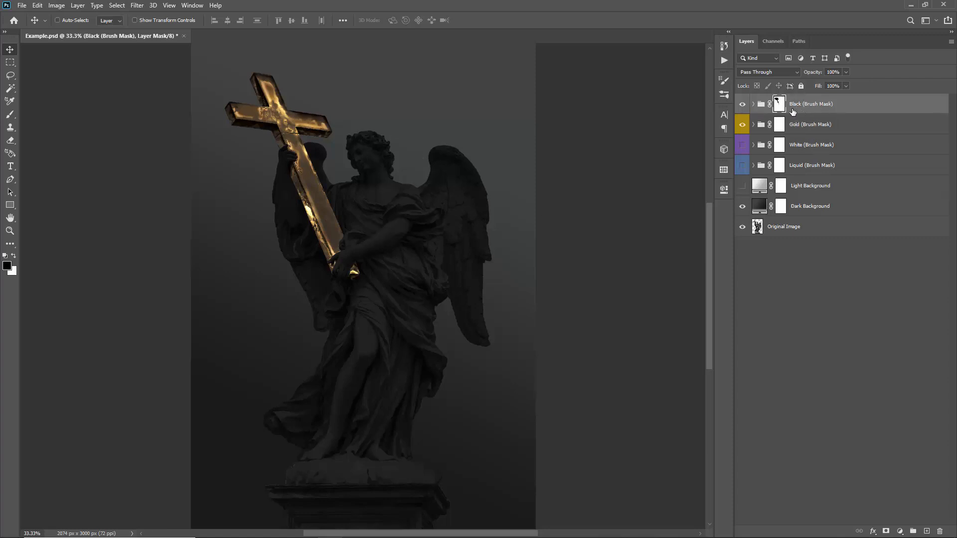
shift+click(779, 104)
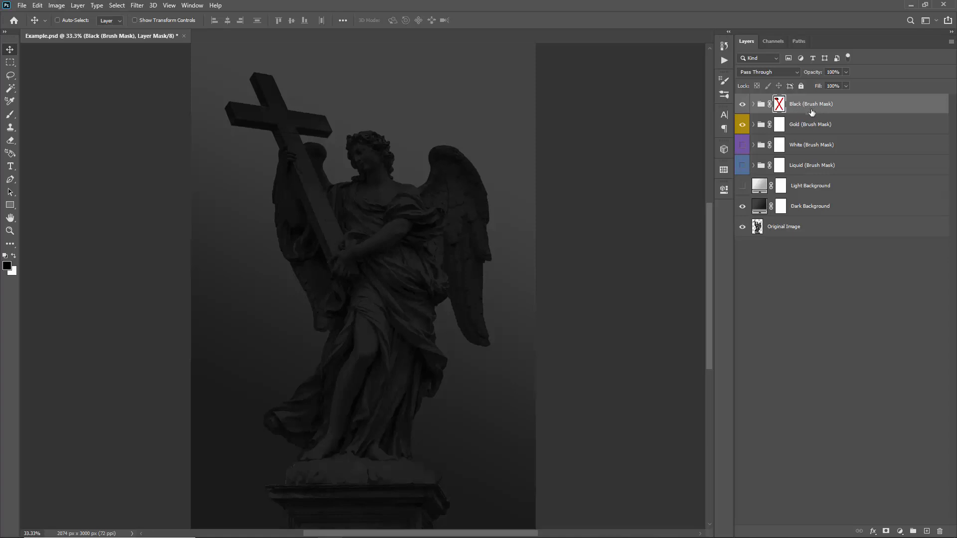
click(808, 125)
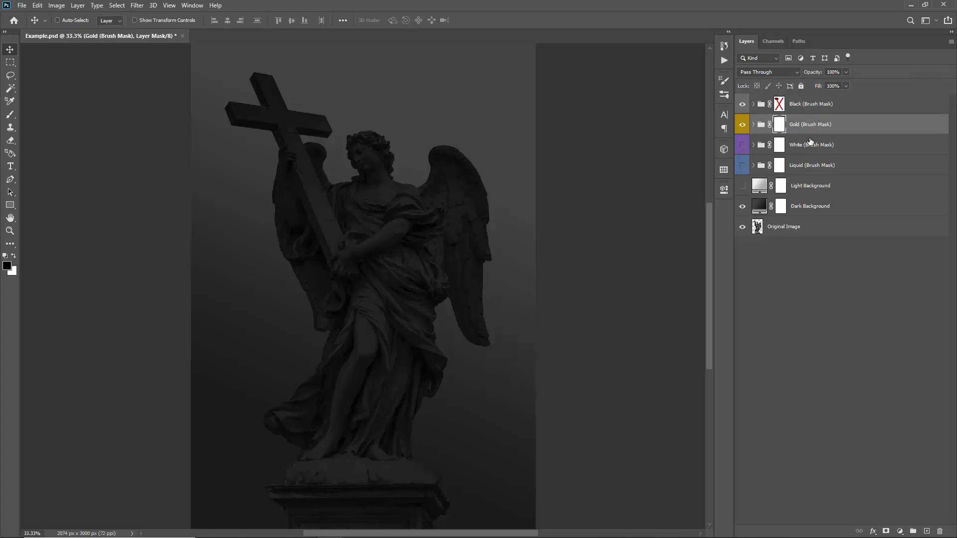
click(808, 144)
click(802, 164)
Preview the Black, Gold, White and Liquid (Brush Mask) groups one at a time by toggling their visibility
click(742, 104)
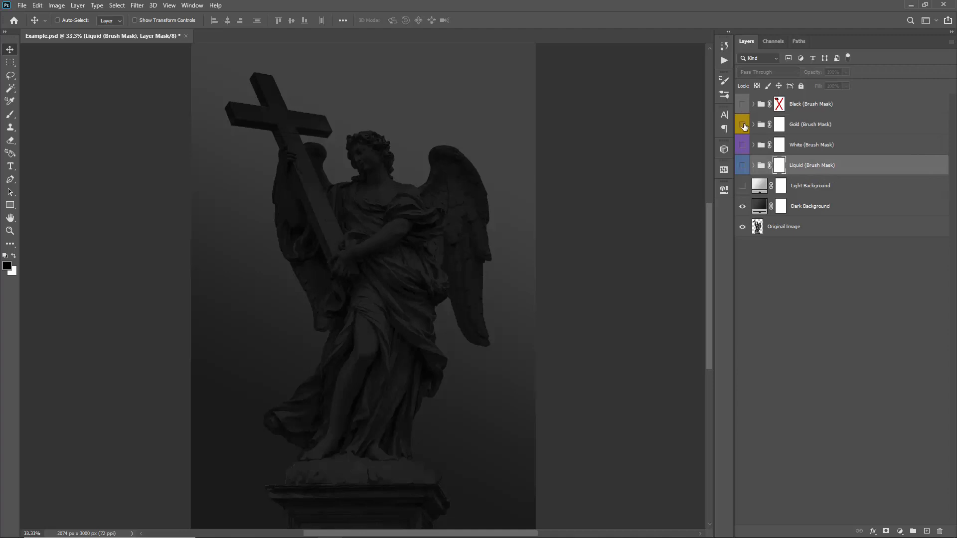
click(742, 124)
click(779, 104)
click(743, 104)
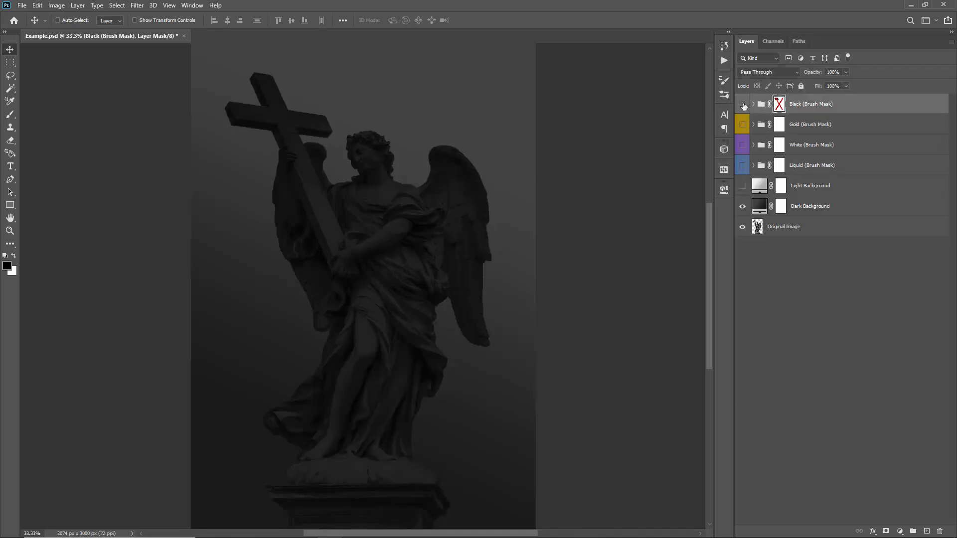
click(742, 105)
click(742, 125)
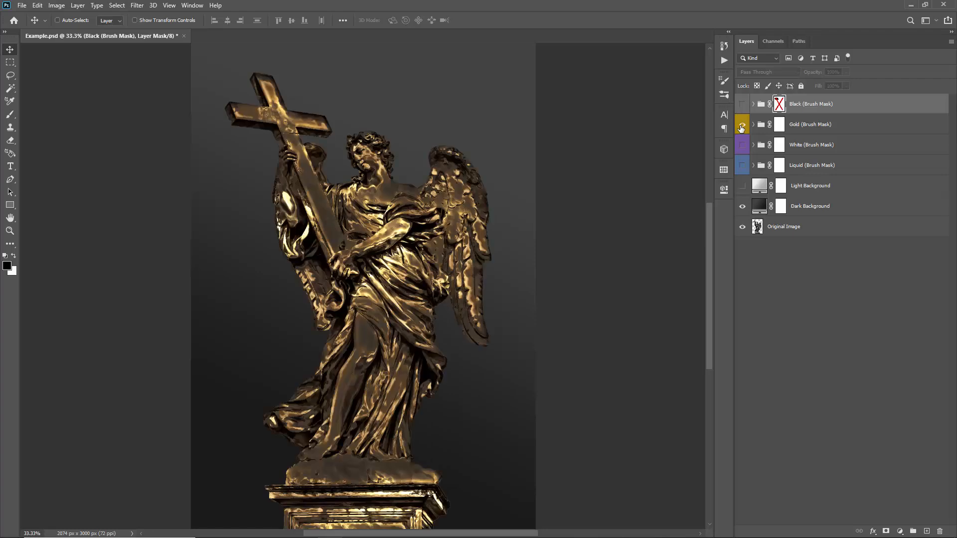
click(742, 126)
click(742, 145)
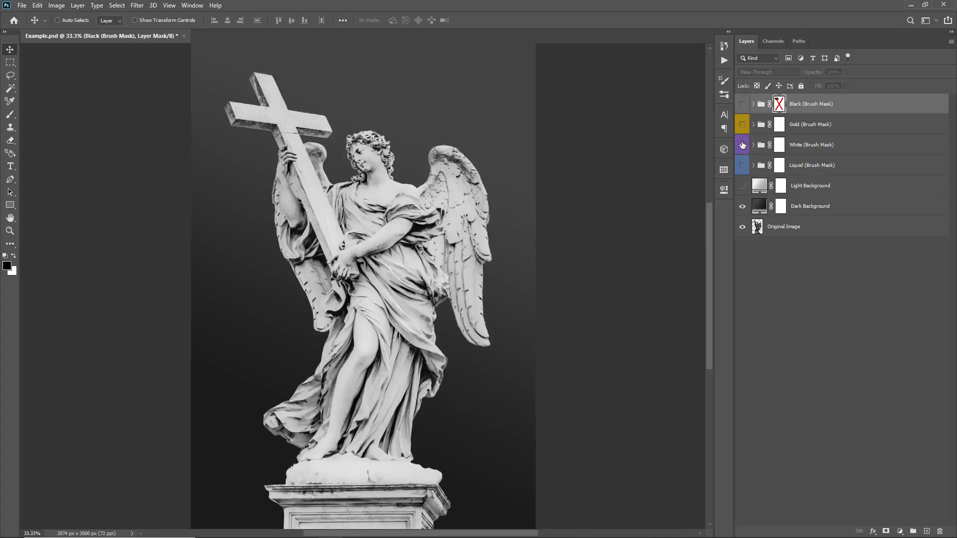
click(742, 145)
click(742, 166)
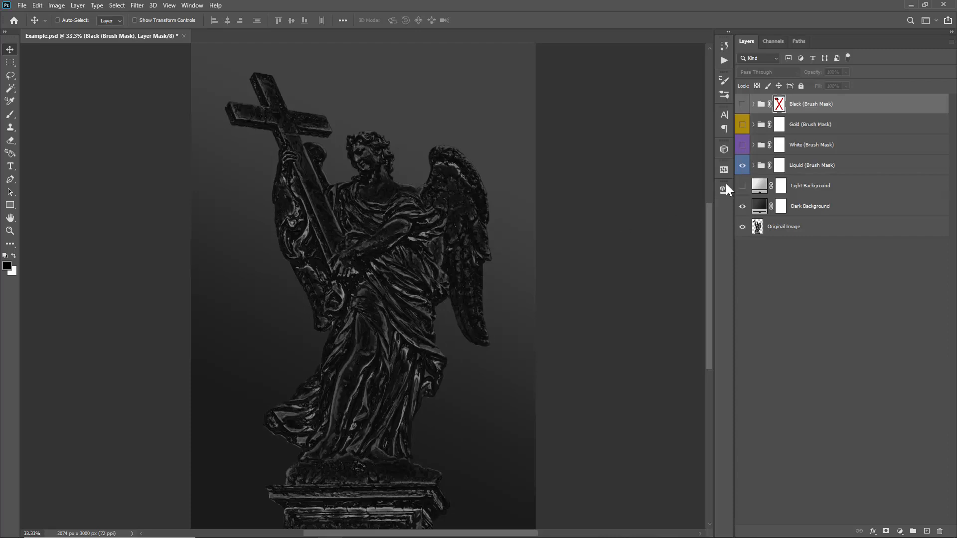
click(742, 166)
Make the Black and Gold (Brush Mask) groups visible again and re-enable the Black group's layer mask
click(743, 104)
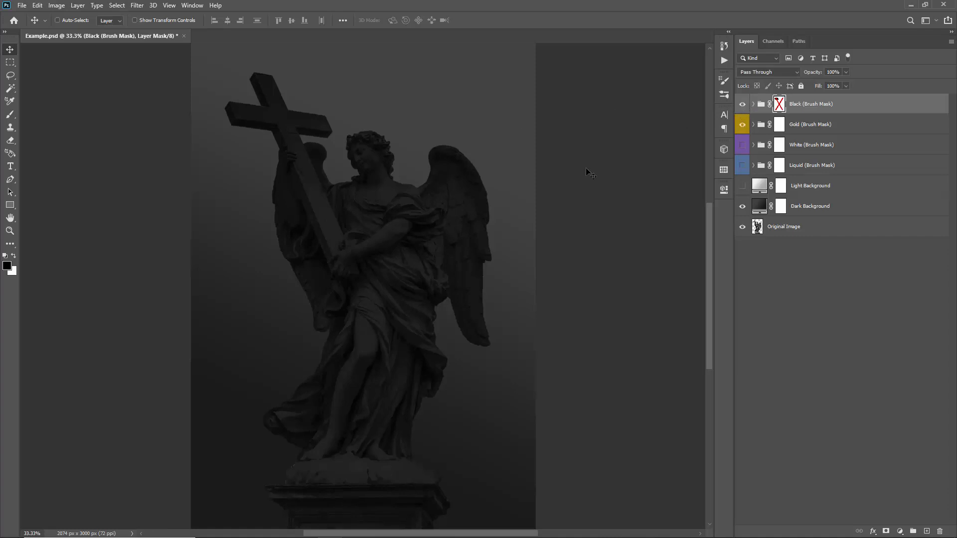
shift+click(779, 104)
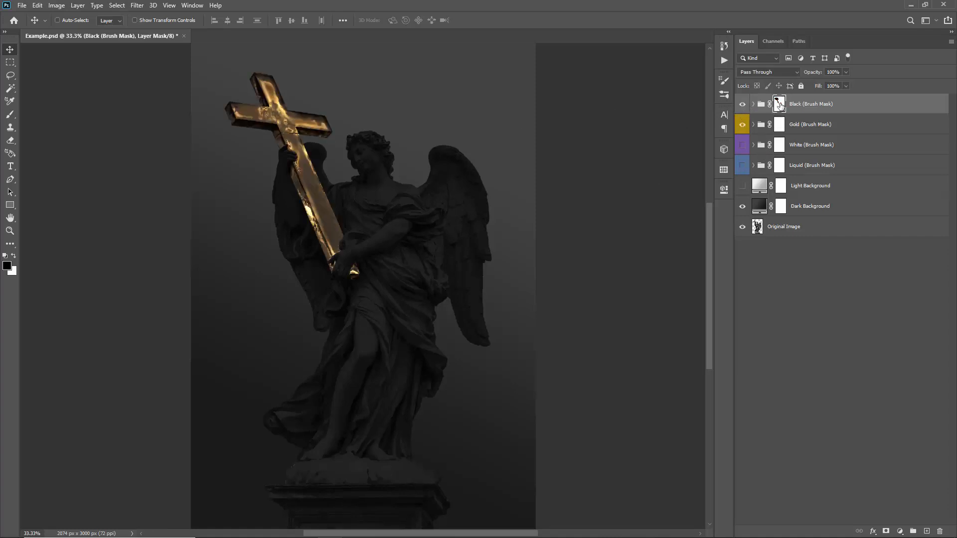
click(807, 106)
click(780, 108)
click(795, 130)
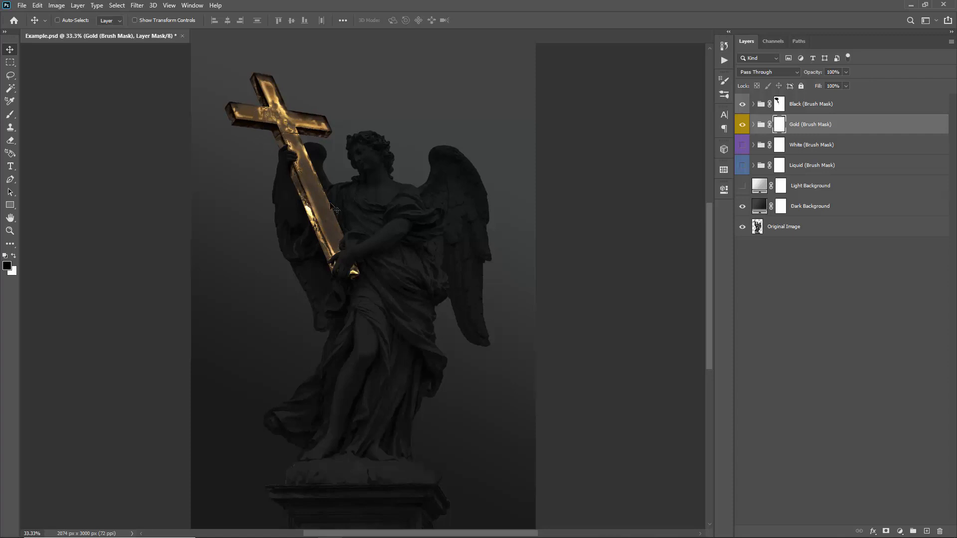
Expand the Gold (Brush Mask) group and its inner Gold group and examine the layers inside
click(753, 125)
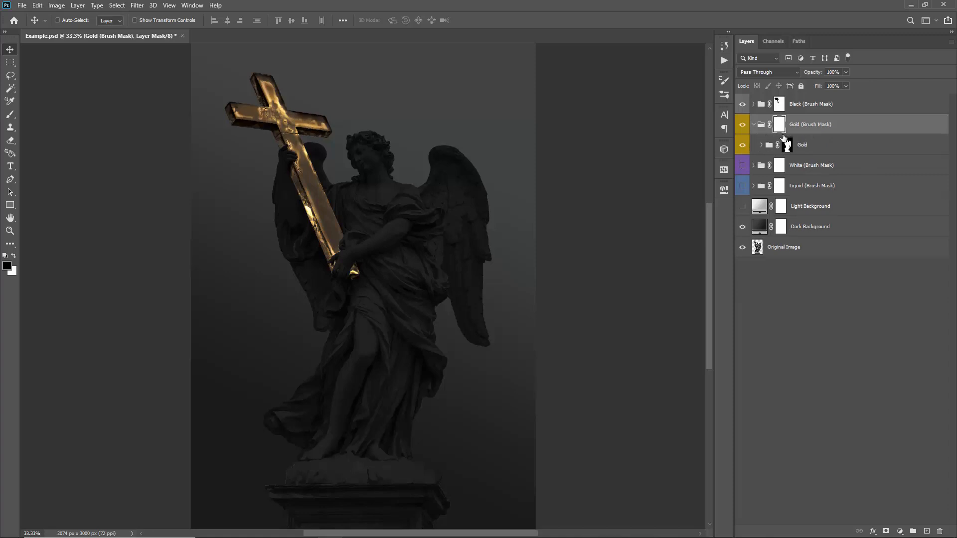
click(762, 145)
scroll(803, 171, down, 2)
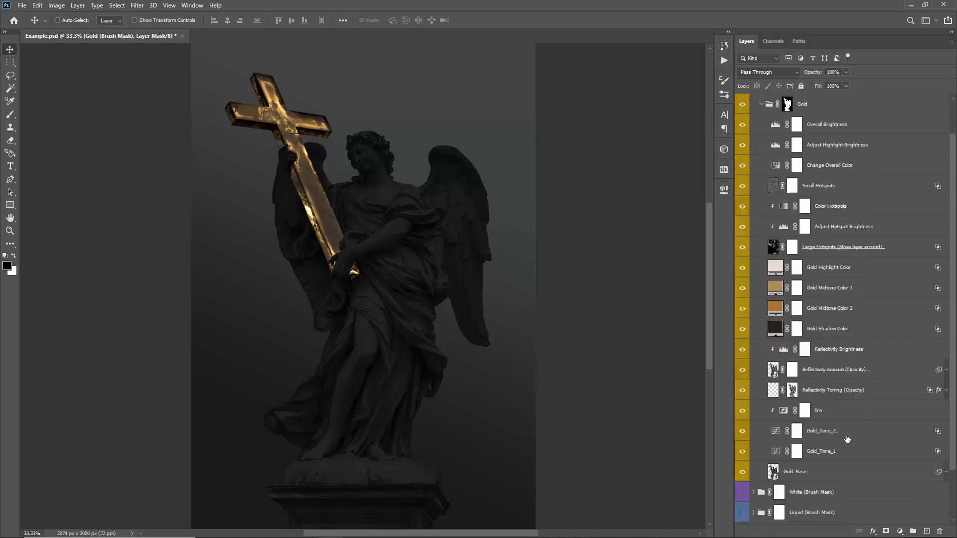
scroll(827, 355, up, 1)
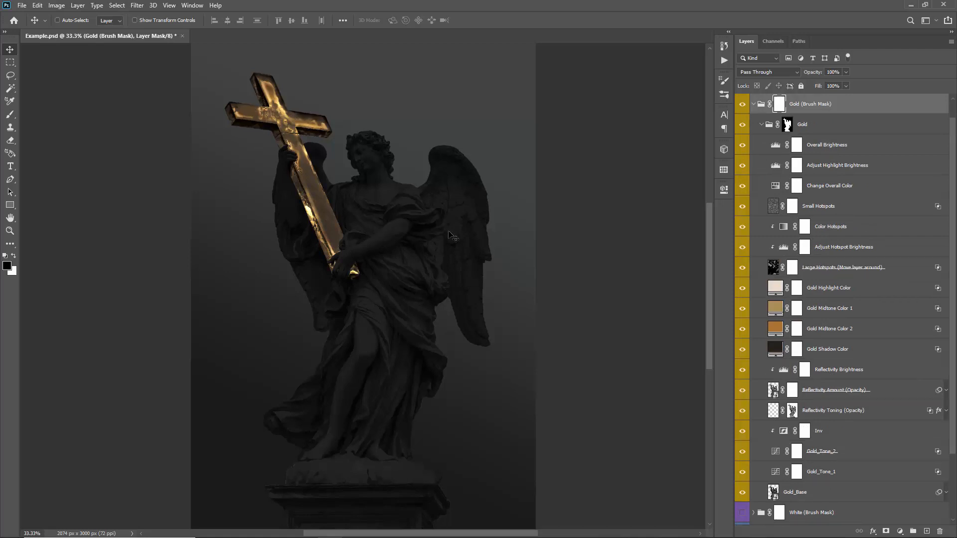
Try shifting the Large Hotspots layer across the statue, undo the move, and collapse both Gold groups
click(832, 272)
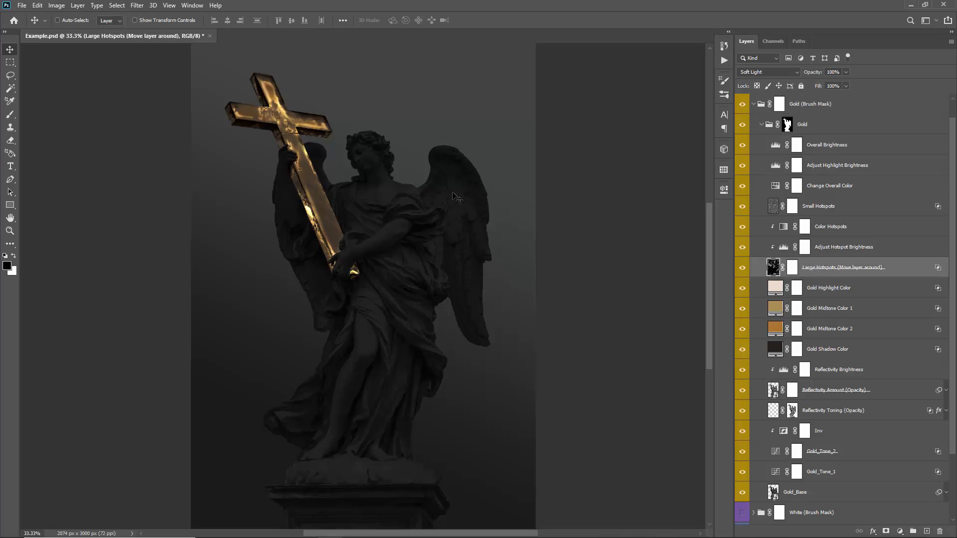
drag(390, 171, 414, 184)
key(ctrl+z)
click(761, 124)
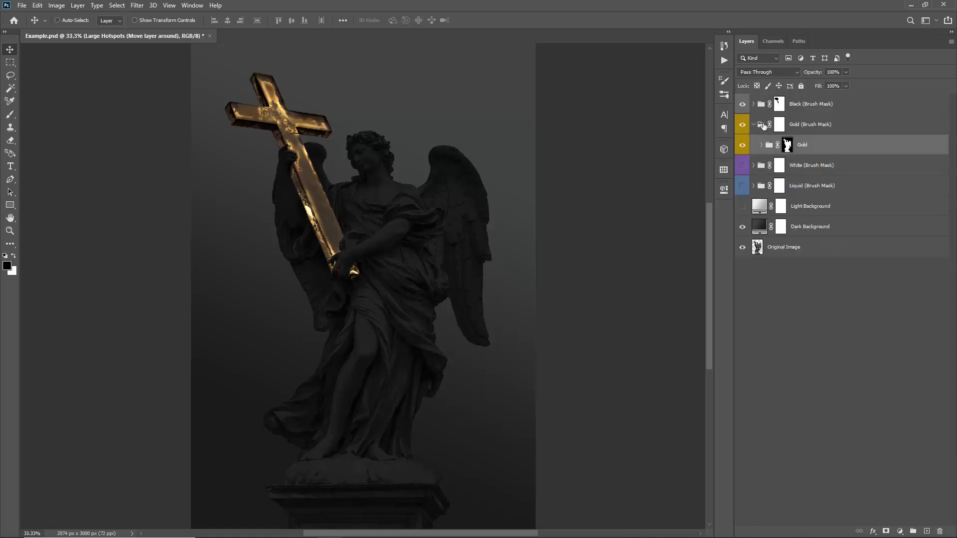
click(754, 124)
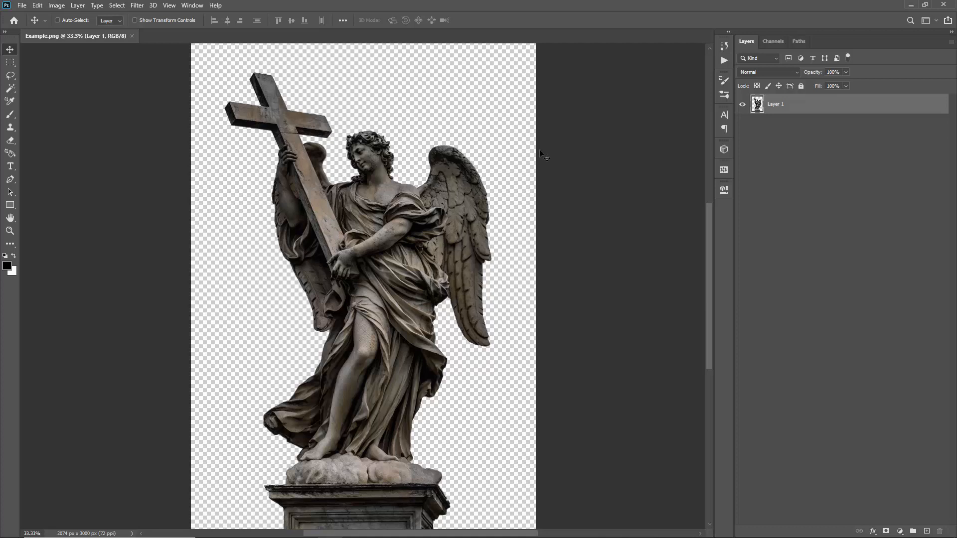
Rename Layer 1 to "sdfds"
double_click(774, 105)
text(sdfds)
key(Return)
Check the image's width and height in pixels with Image Size and accept without changing them
click(56, 6)
click(72, 79)
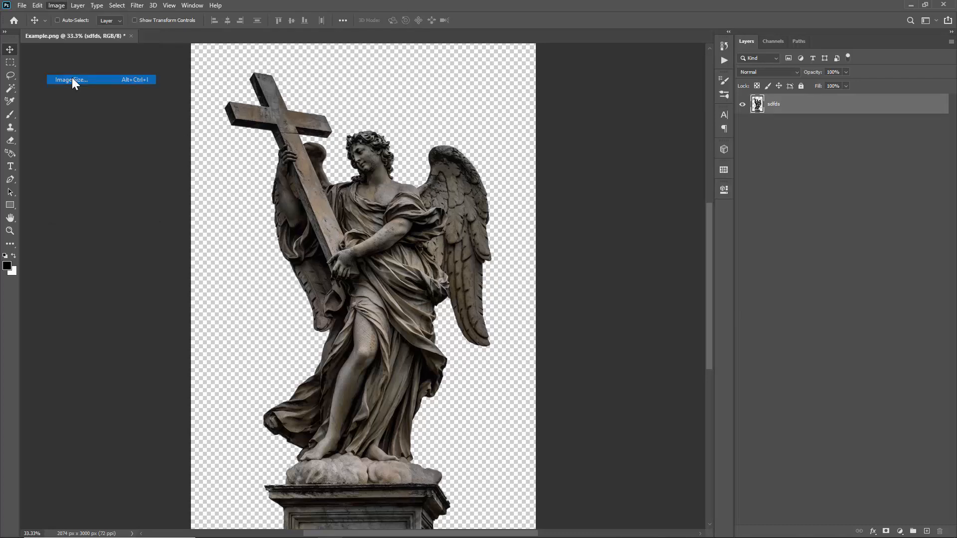
drag(533, 64, 490, 94)
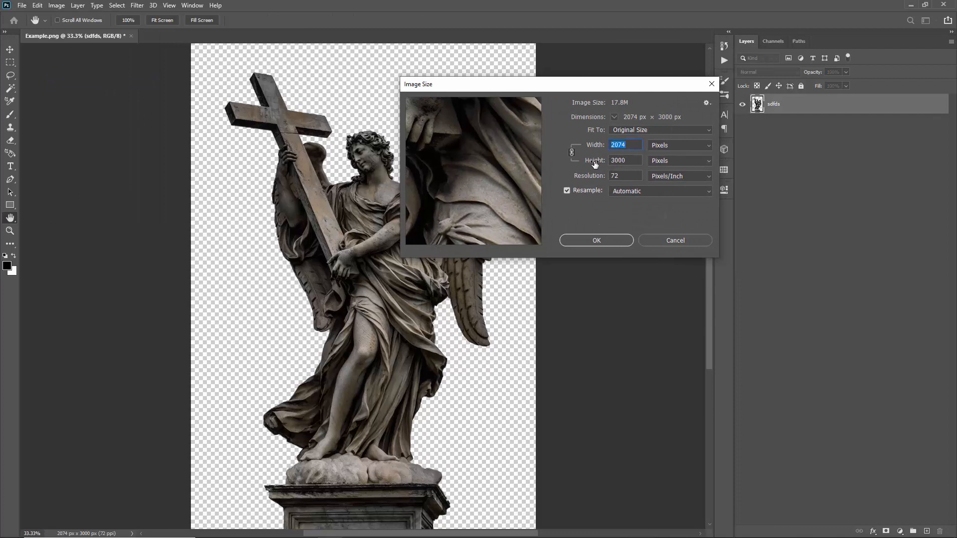
click(620, 160)
click(636, 149)
click(632, 161)
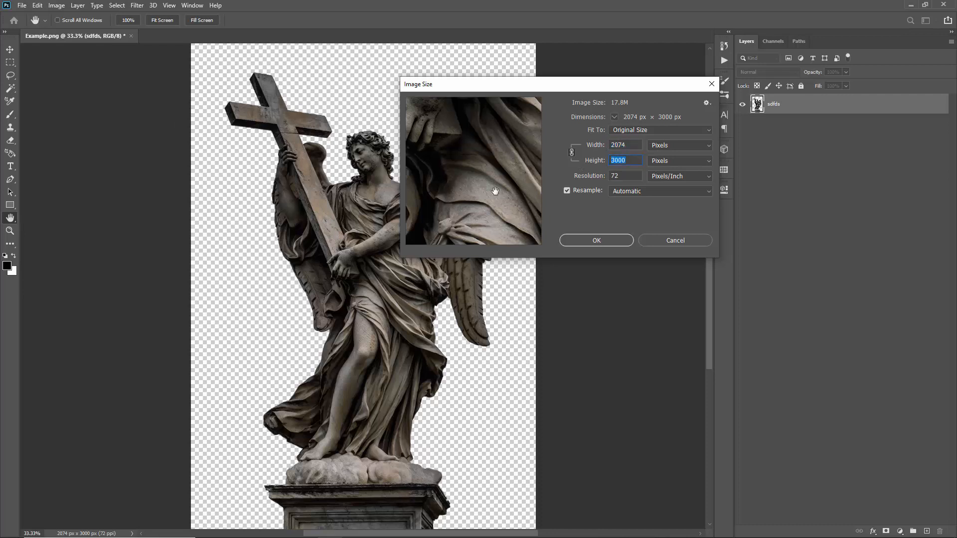
click(636, 160)
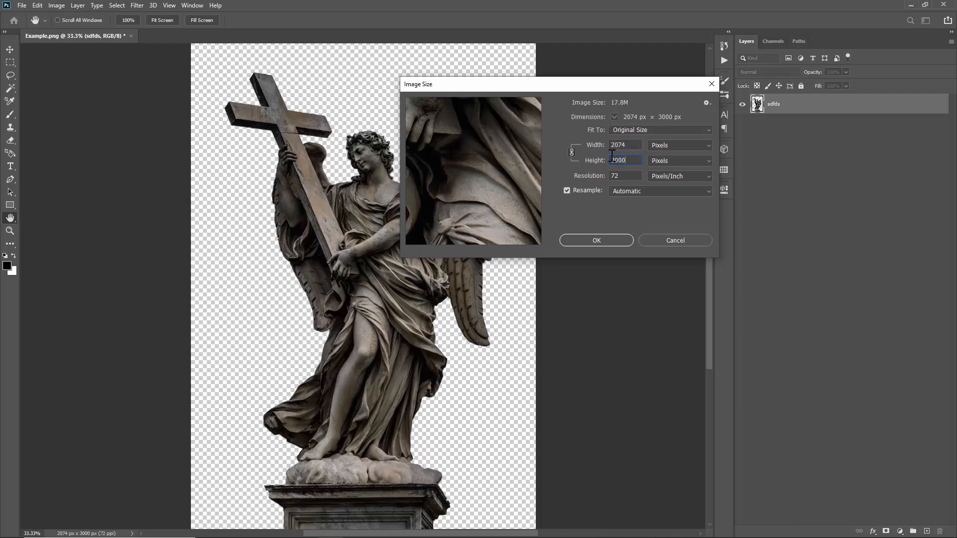
click(600, 242)
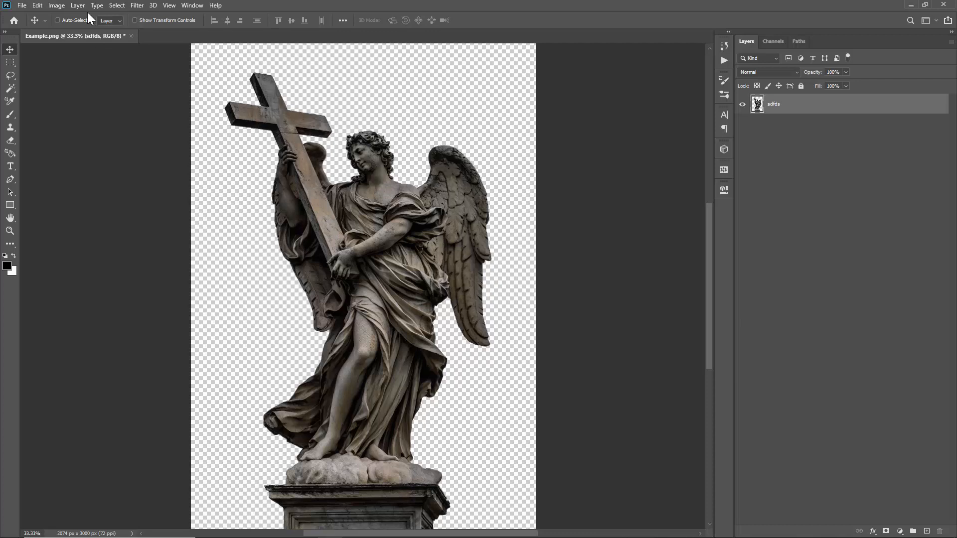
click(56, 6)
click(52, 9)
Load the action file "Mixed Texture Photo Effect - By Sevenstyles.atn" from the Tutorial folder into Actions
click(190, 7)
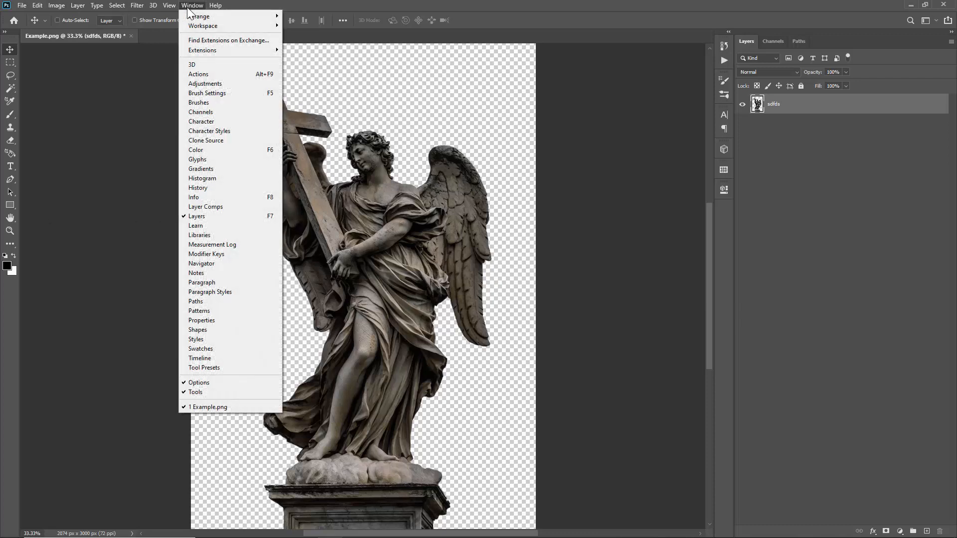
click(210, 74)
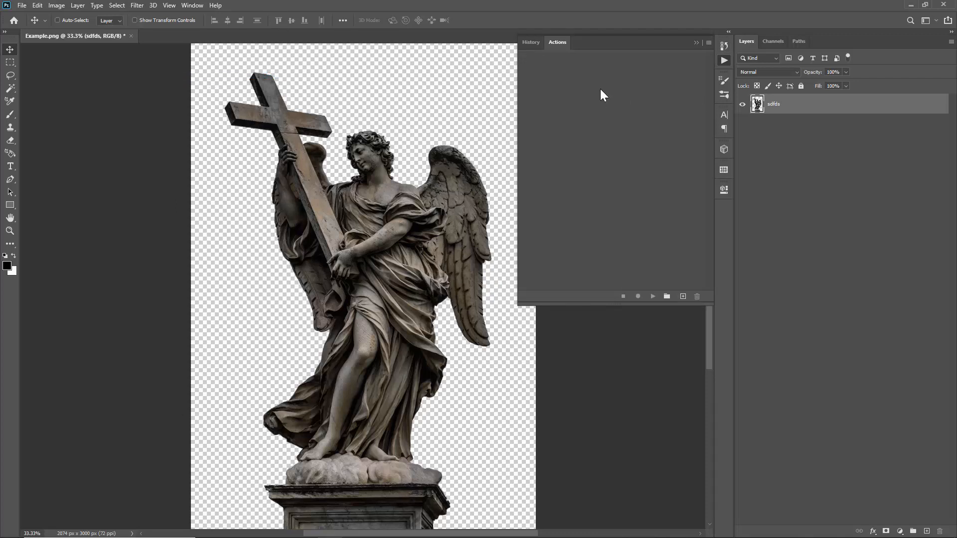
click(711, 43)
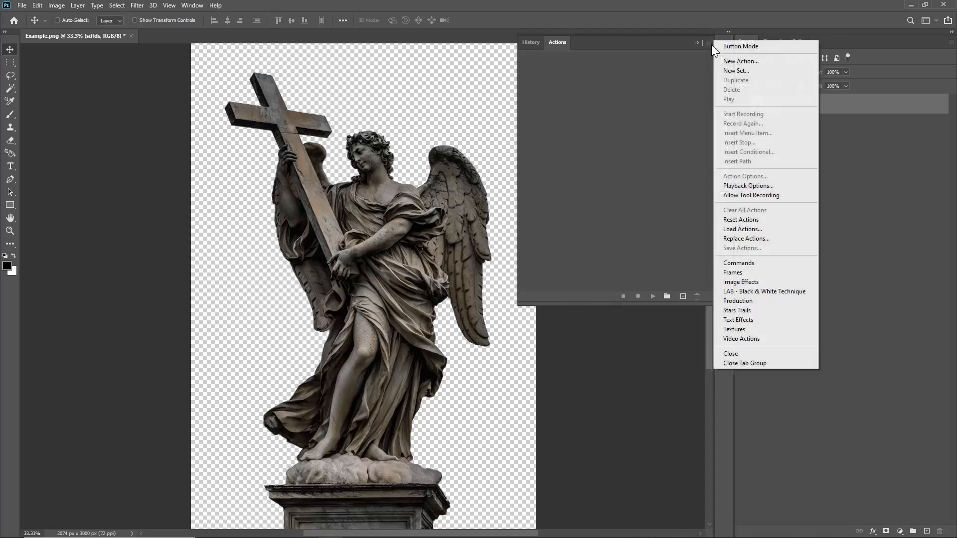
click(759, 229)
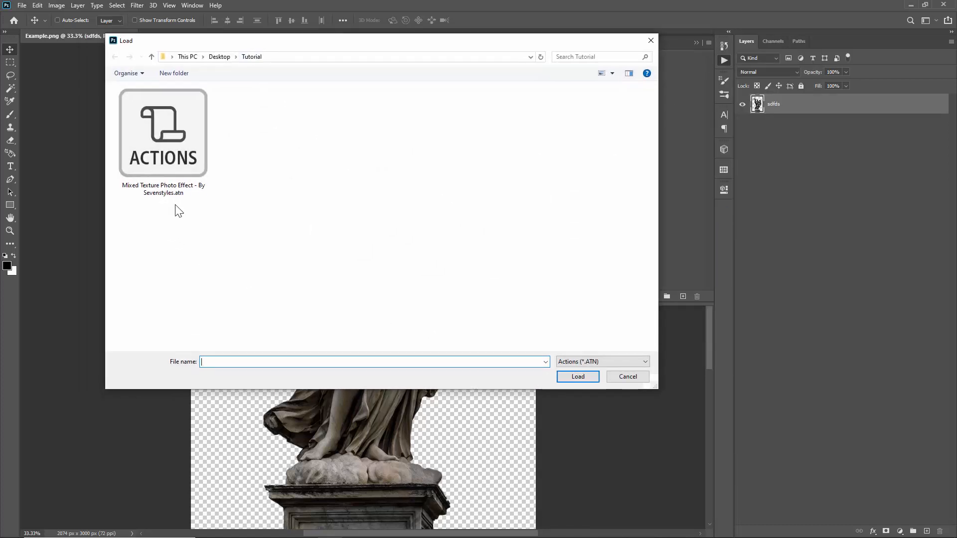
click(162, 181)
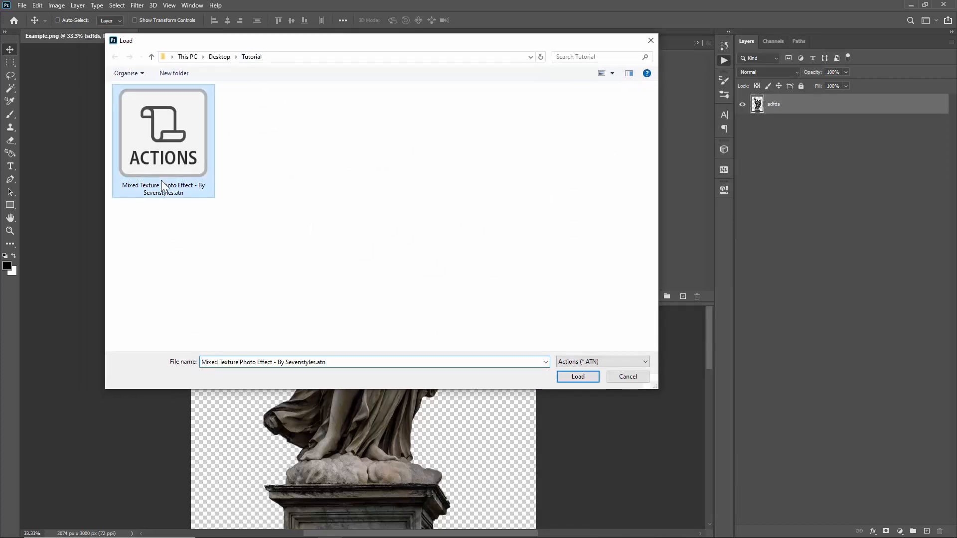
double_click(165, 138)
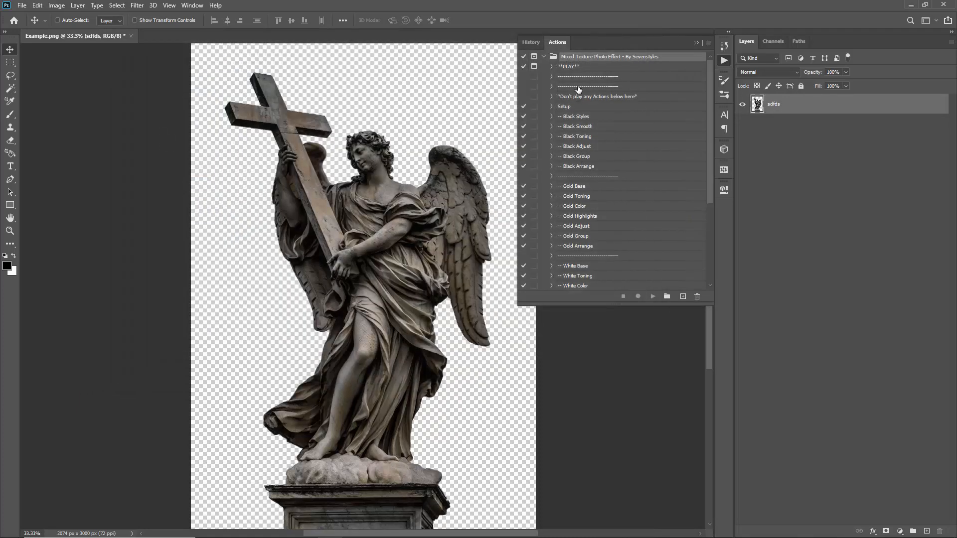
Examine the contents of the Mixed Texture Photo Effect action set, including **PLAY** and the actions listed below it
click(543, 57)
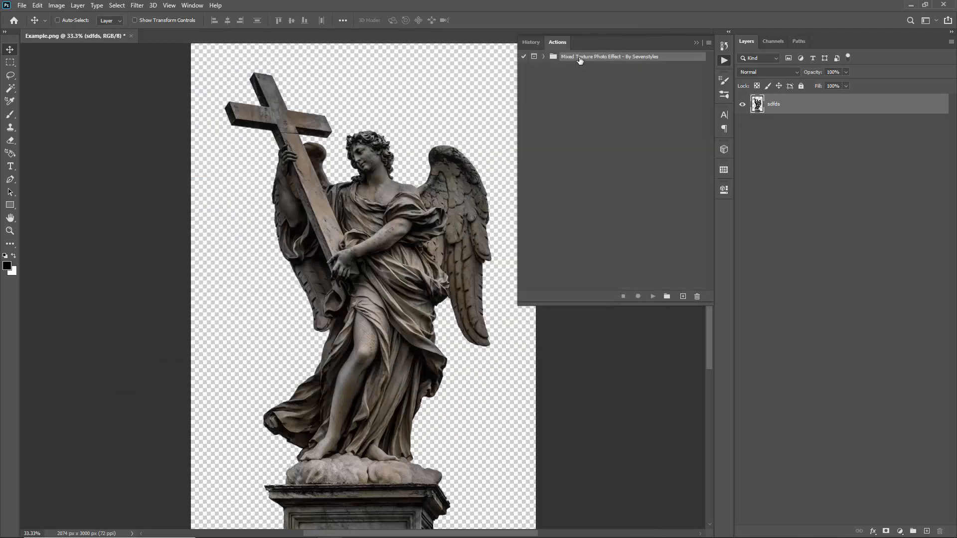
click(543, 56)
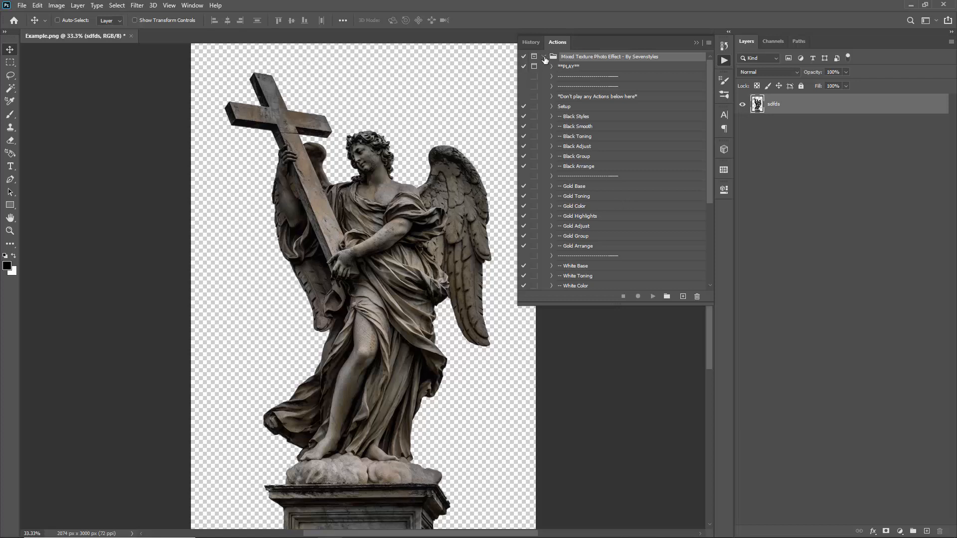
click(544, 58)
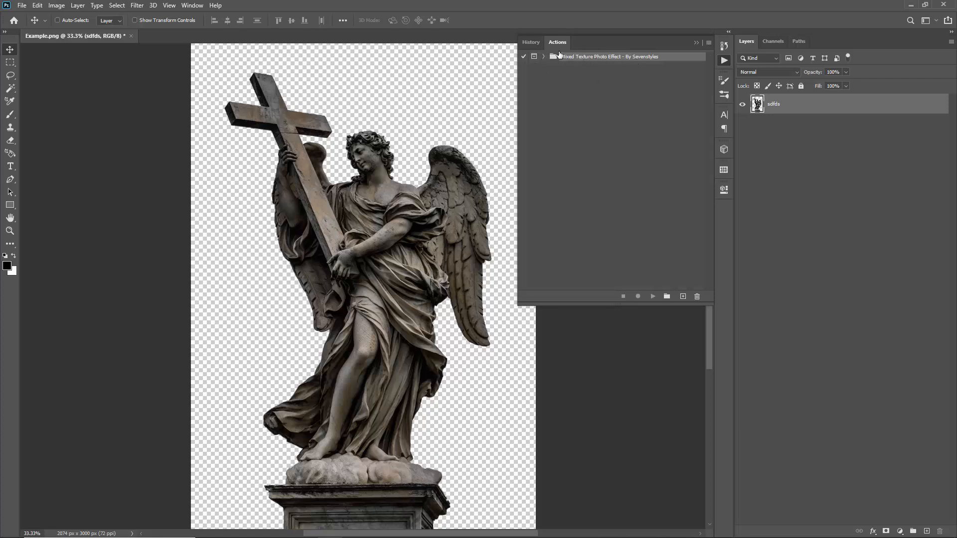
click(544, 56)
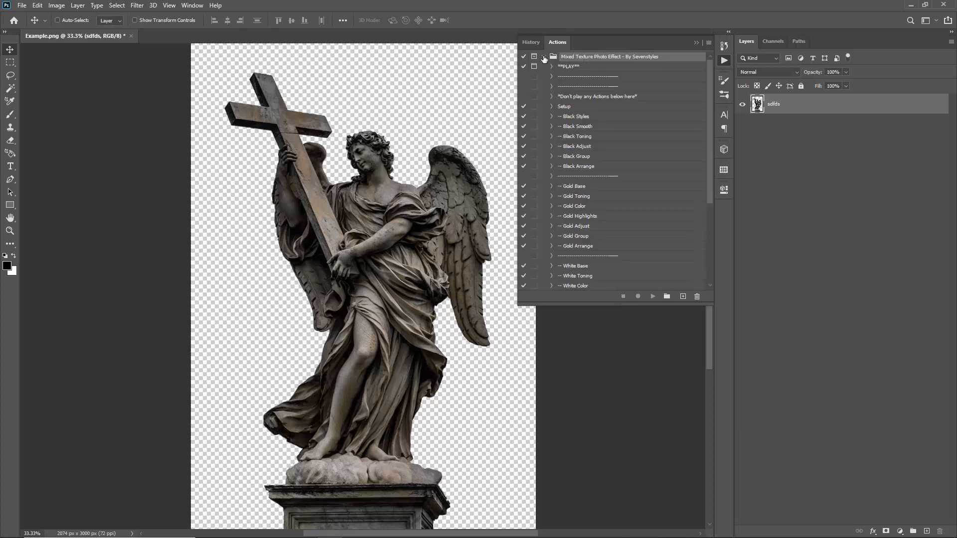
click(577, 68)
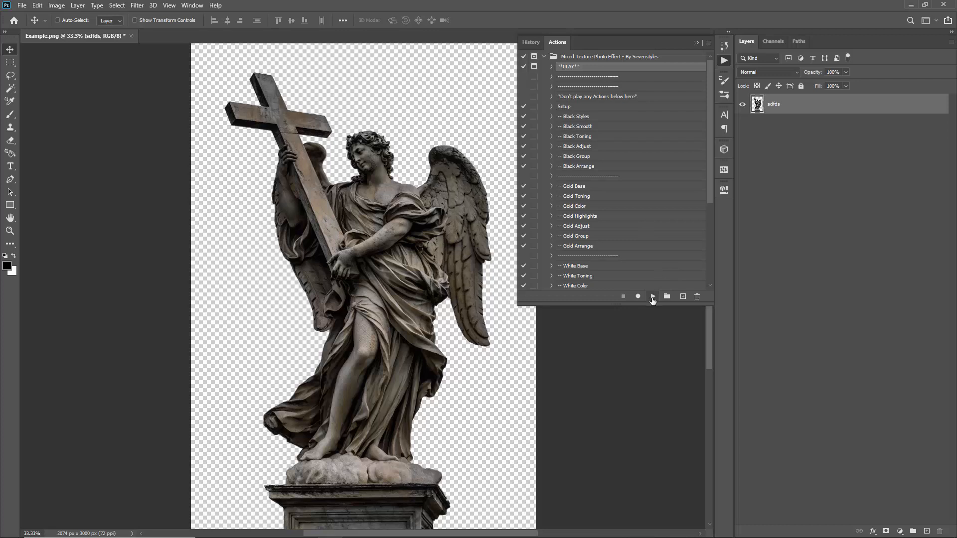
click(591, 99)
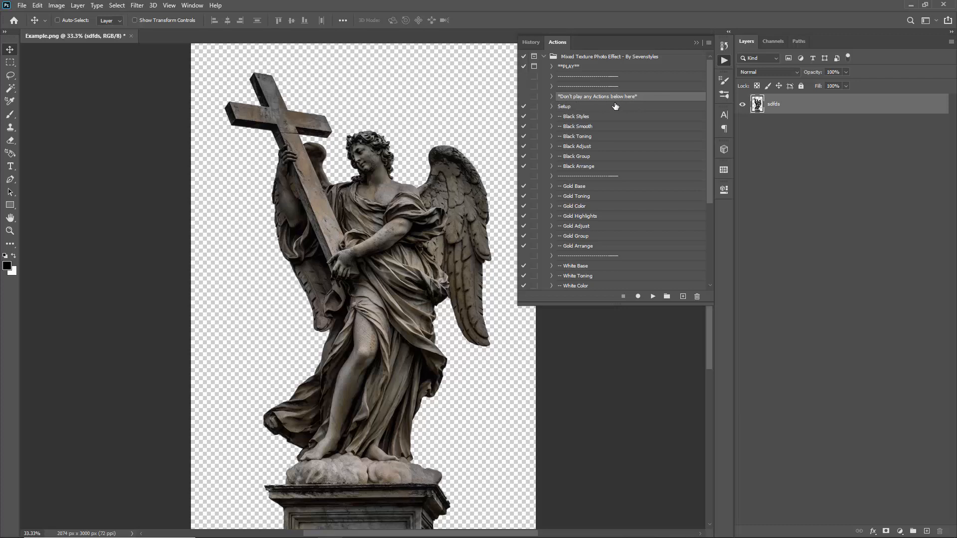
scroll(604, 160, down, 4)
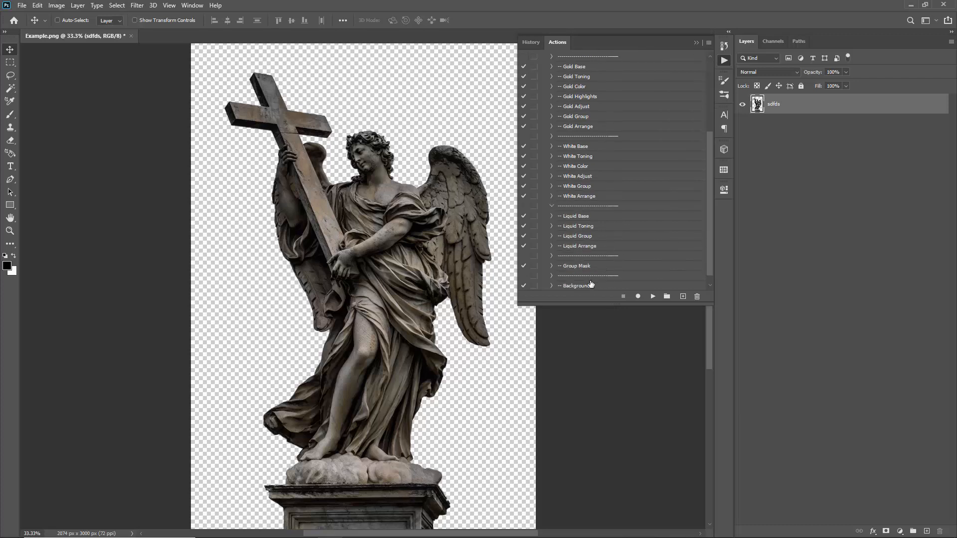
Highlight the actions from "*Don't play any Actions below here*" down to the Background action, review them and clear the multiple selection
shift+click(588, 287)
scroll(588, 237, up, 3)
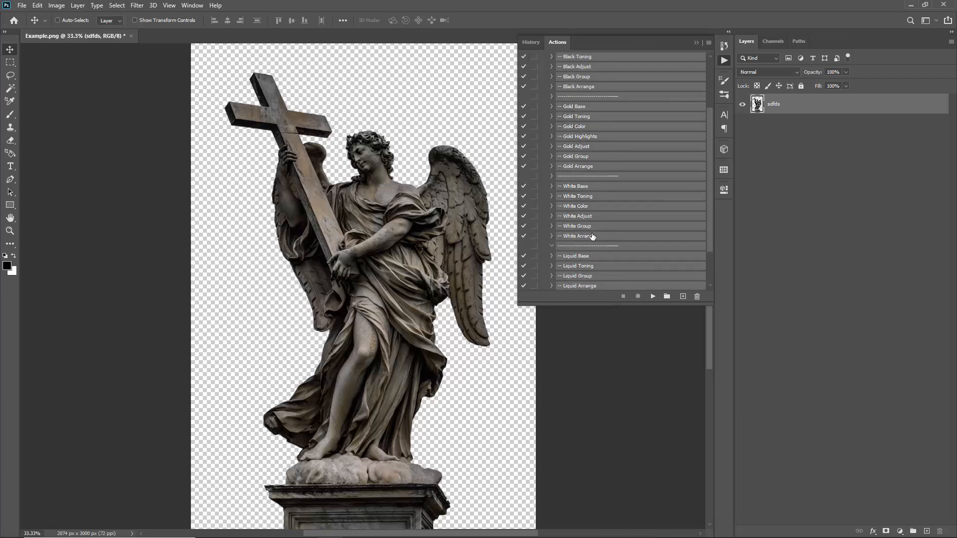
scroll(589, 237, up, 2)
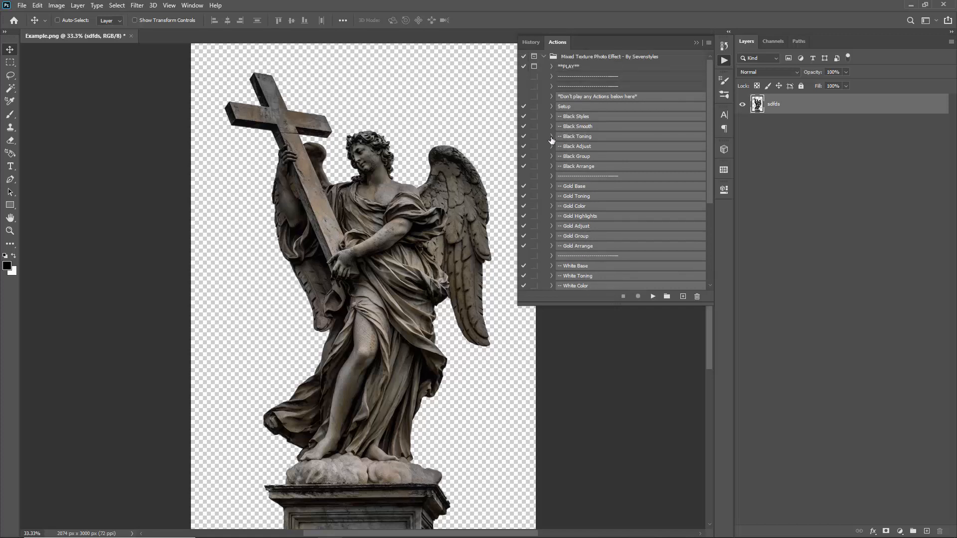
click(568, 139)
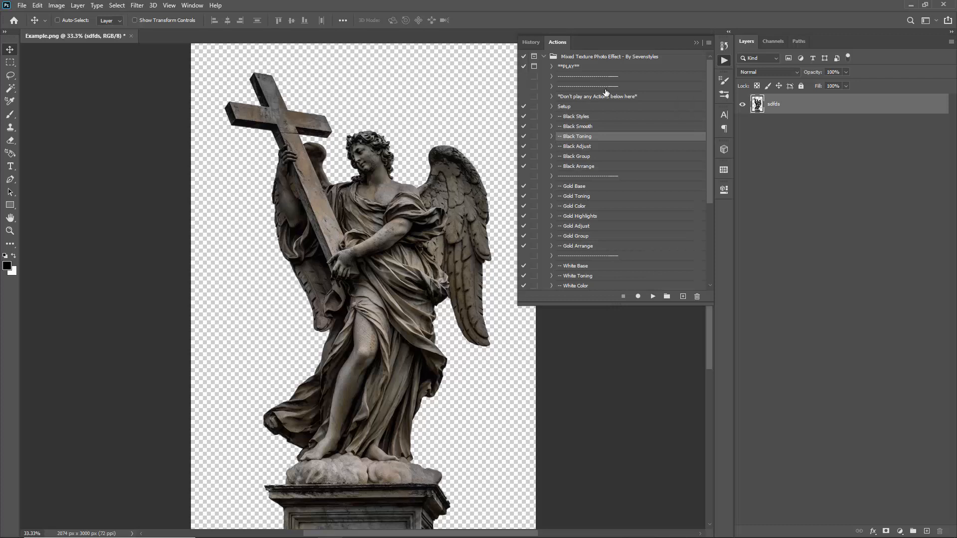
Play the **PLAY** action from the Mixed Texture Photo Effect set on the statue image and collapse Actions
click(570, 58)
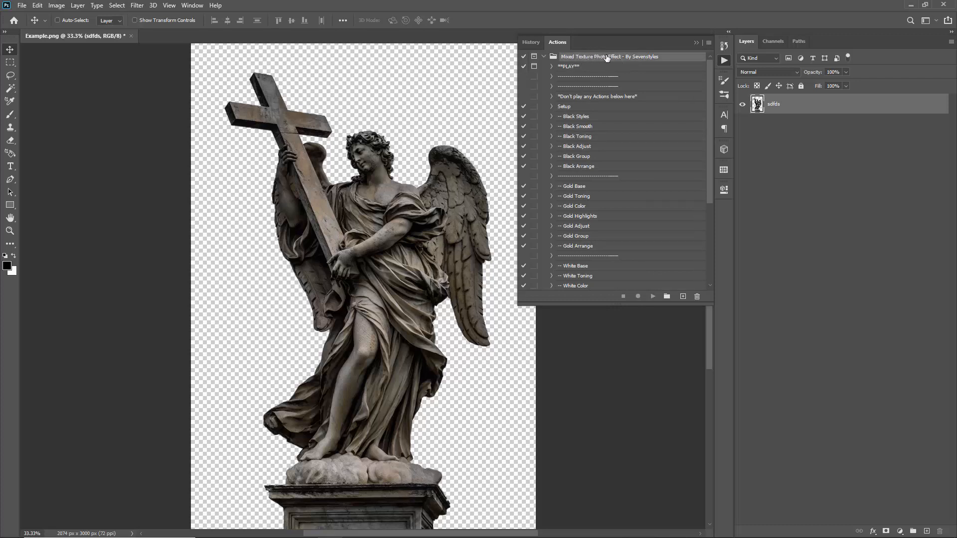
click(566, 67)
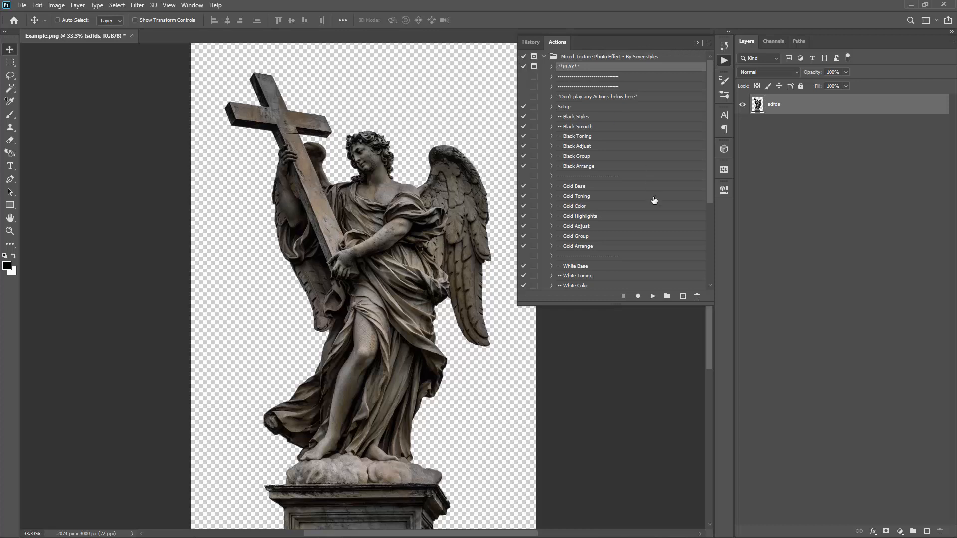
click(653, 296)
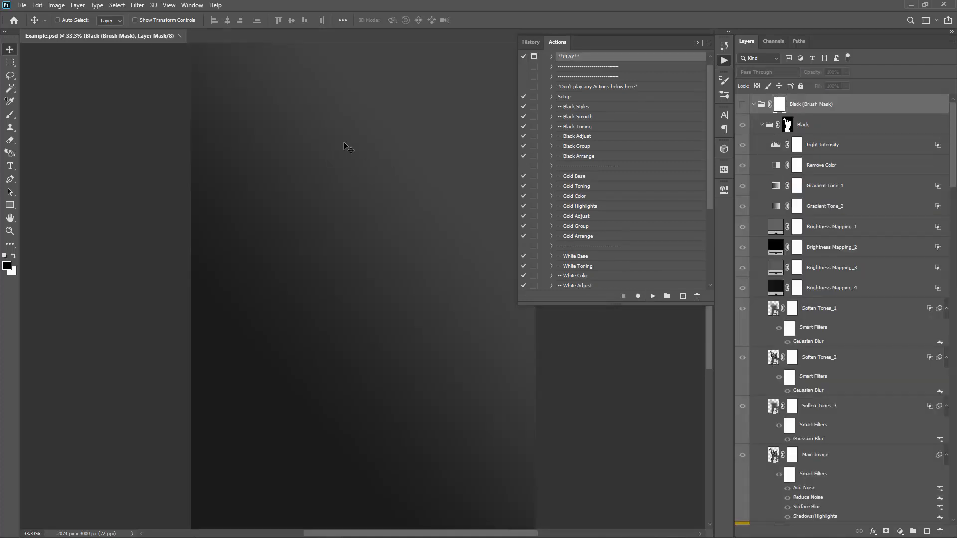
scroll(571, 149, up, 1)
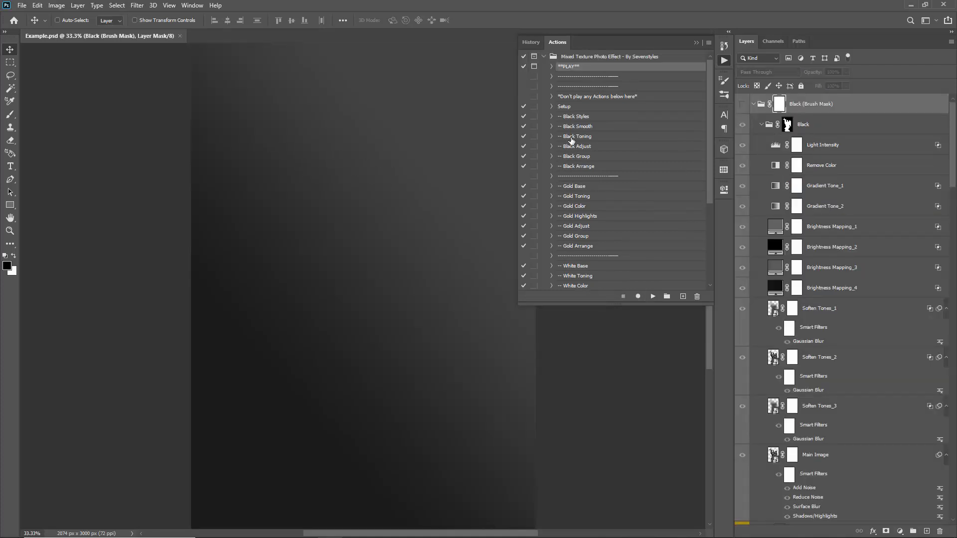
click(697, 43)
Look through the generated layer stack and collapse the Black, Gold, White and Liquid (Brush Mask) groups
scroll(804, 156, down, 15)
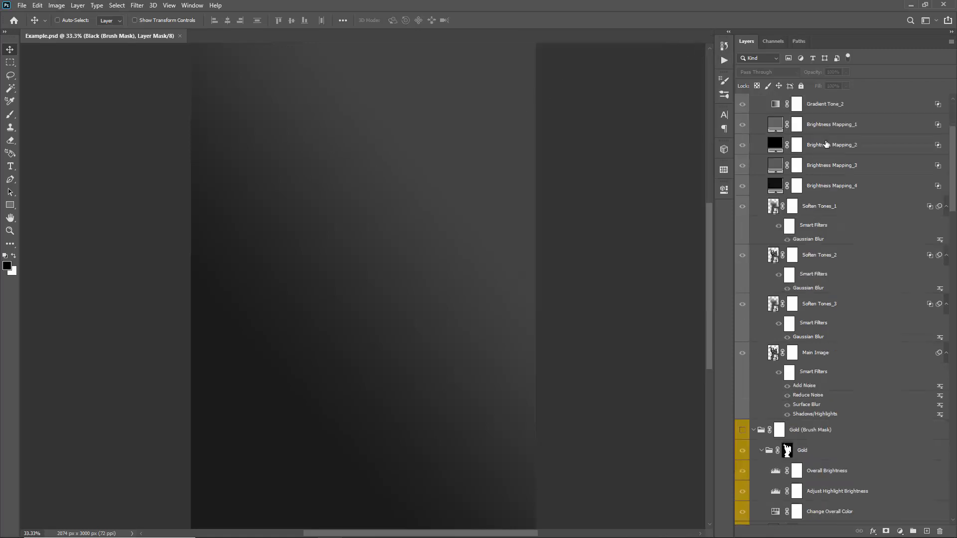
scroll(830, 169, down, 2)
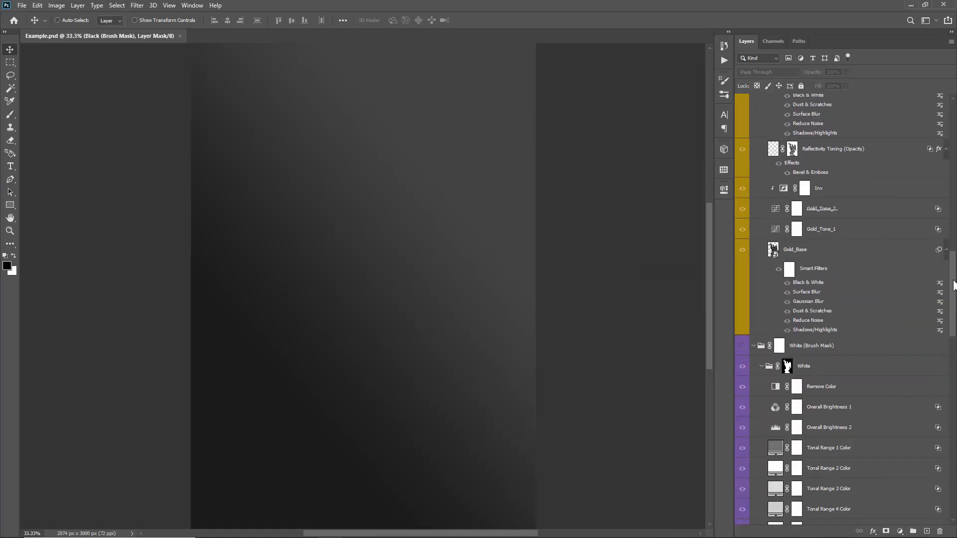
mouse_move(955, 300)
mouse_down()
mouse_move(927, 458)
mouse_move(933, 190)
mouse_move(952, 125)
mouse_up()
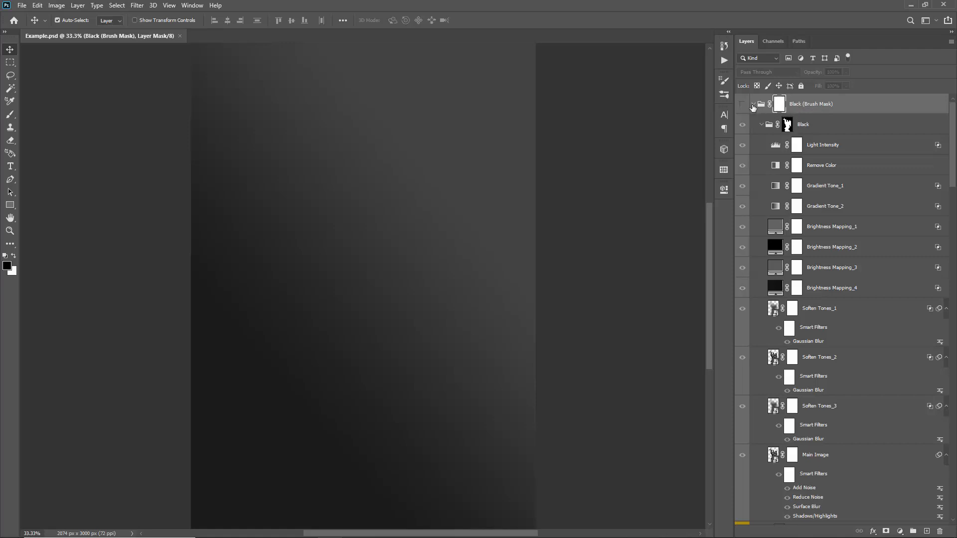
click(753, 104)
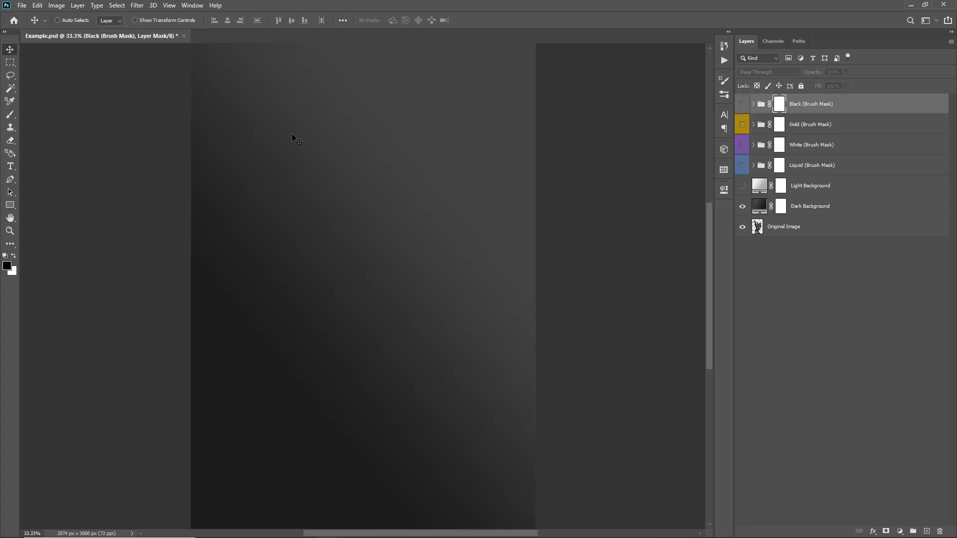
Highlight the Black, Gold, White and Liquid (Brush Mask) groups together, ending with only the Black group selected
shift+click(813, 127)
shift+click(808, 164)
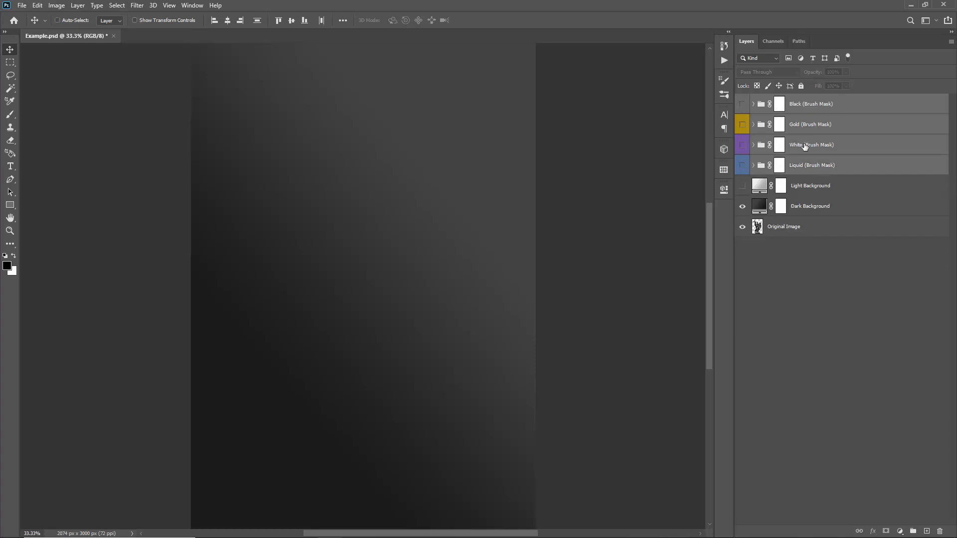
click(793, 109)
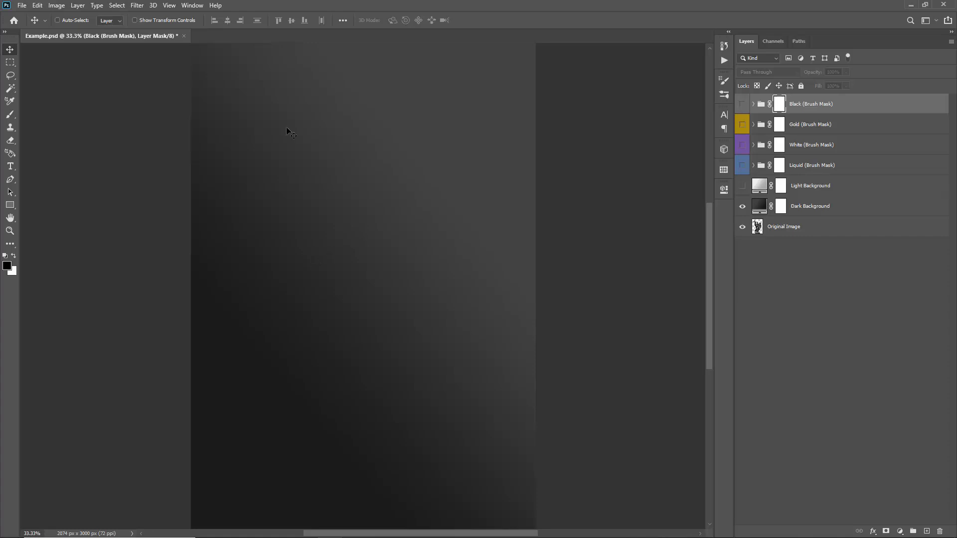
ctrl+click(802, 130)
ctrl+click(810, 147)
ctrl+click(818, 166)
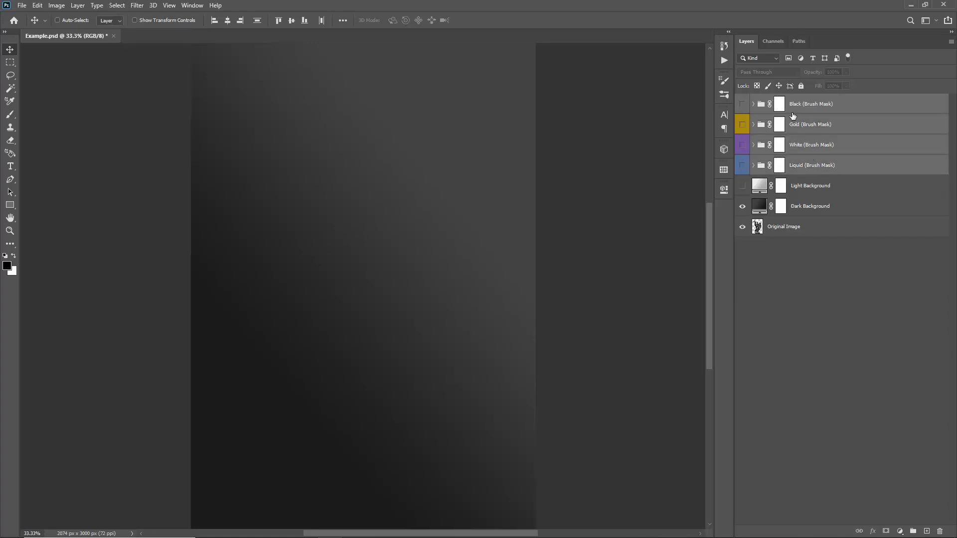
click(794, 106)
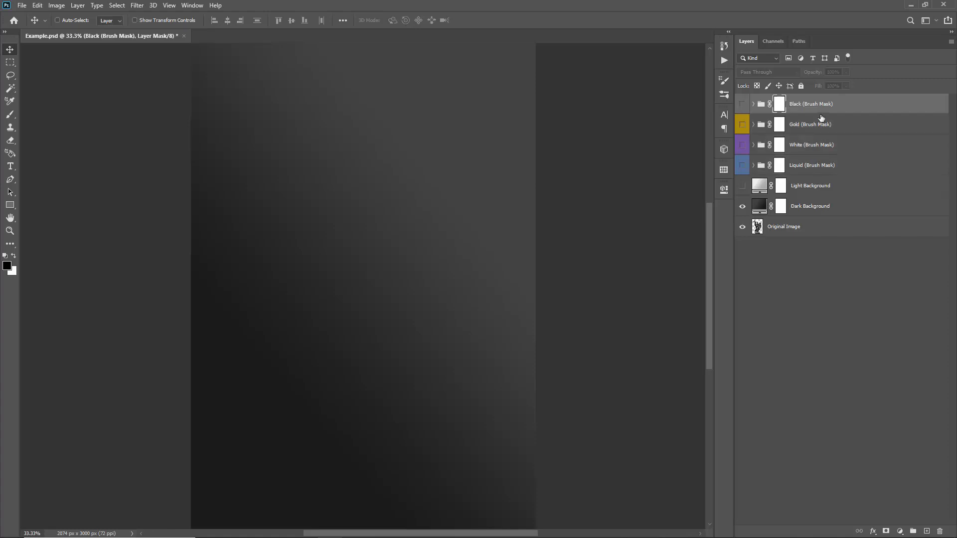
Preview the Black, Gold, White and Liquid texture groups one at a time by toggling their visibility
click(742, 104)
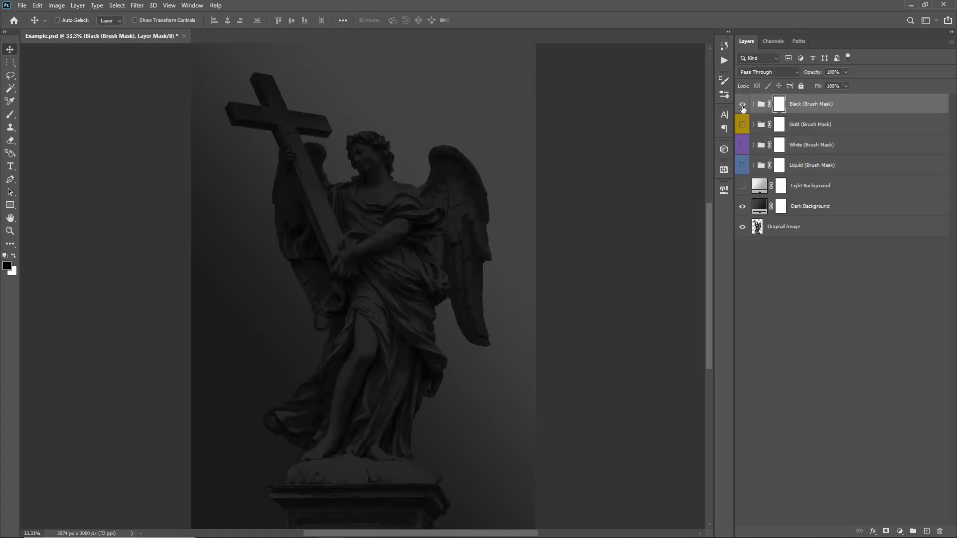
click(742, 106)
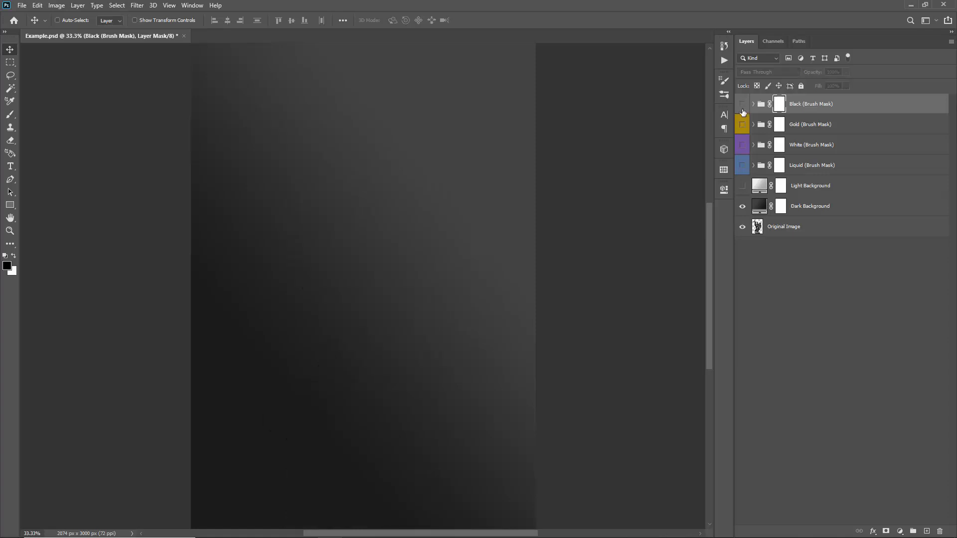
click(742, 128)
click(742, 130)
click(742, 145)
click(743, 146)
click(743, 170)
Highlight the Light and Dark Background layers, and hide Dark Background to view the Original Image layer
click(837, 185)
shift+click(823, 207)
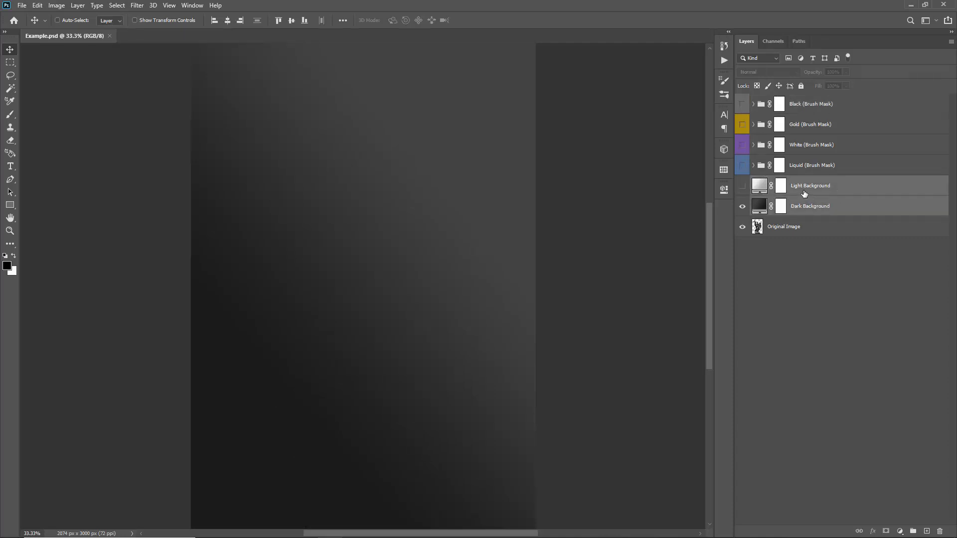
click(805, 195)
click(817, 209)
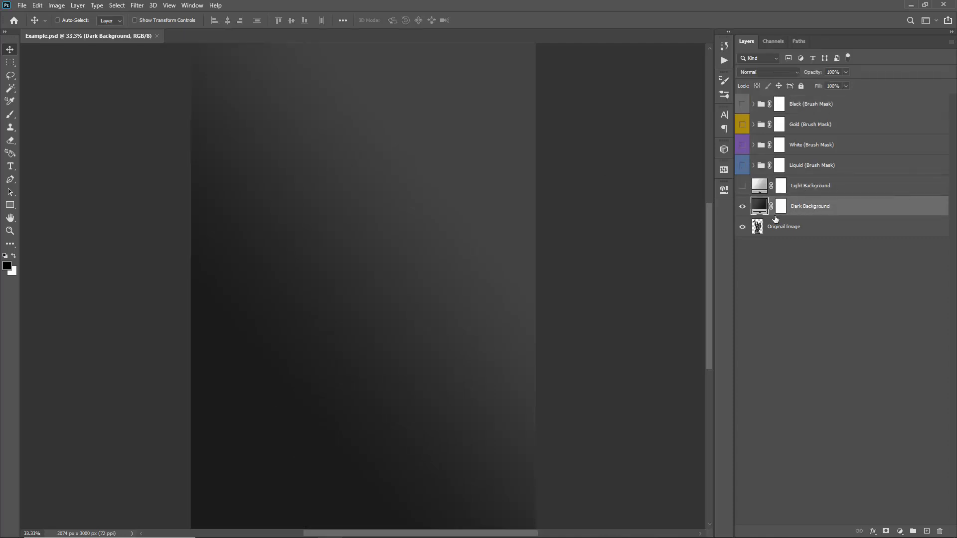
click(744, 209)
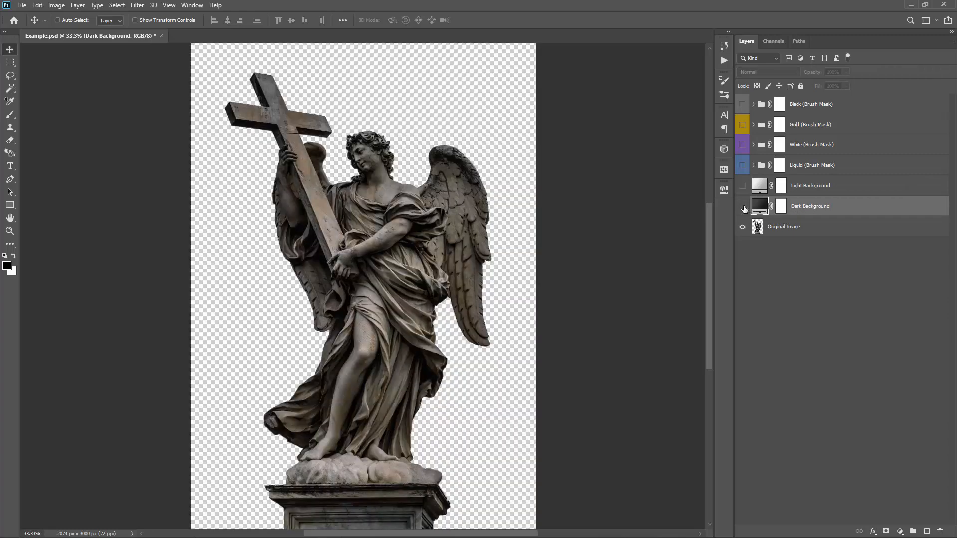
click(787, 231)
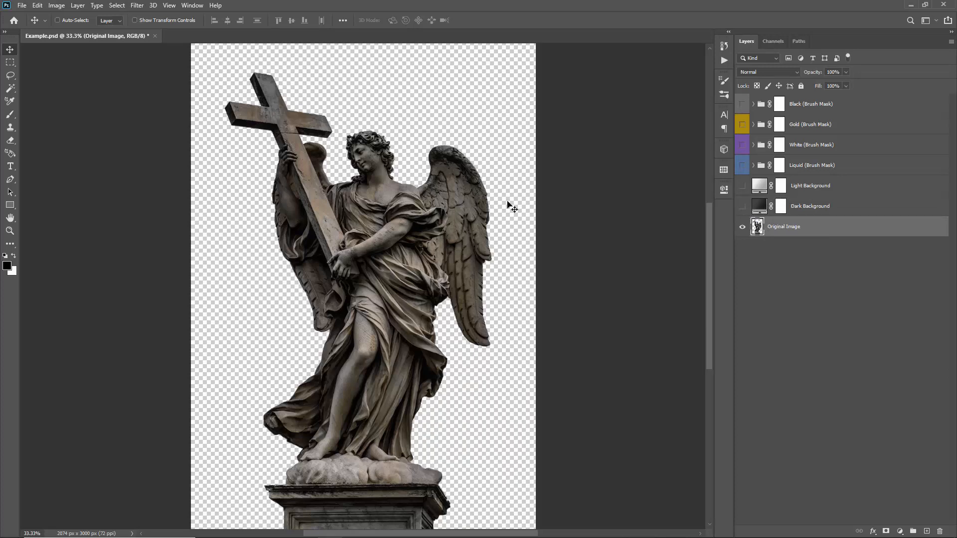
Delete the four texture groups and both background layers, keeping Original Image, and check the **PLAY** action in Actions
click(804, 106)
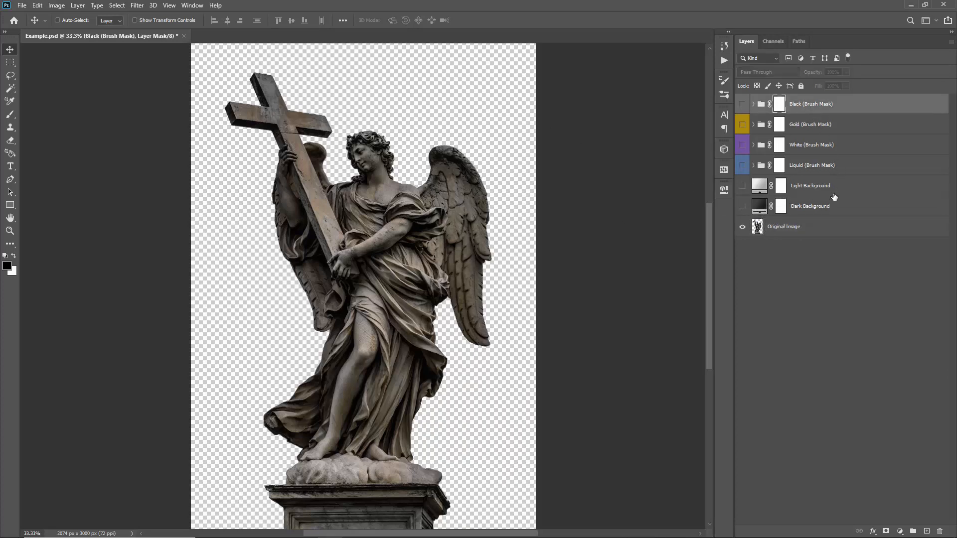
shift+click(805, 208)
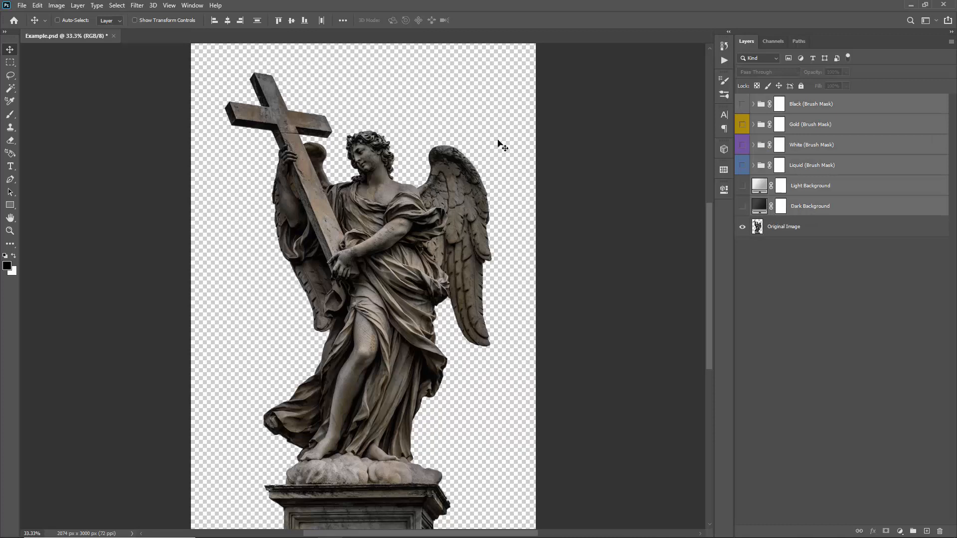
key(Delete)
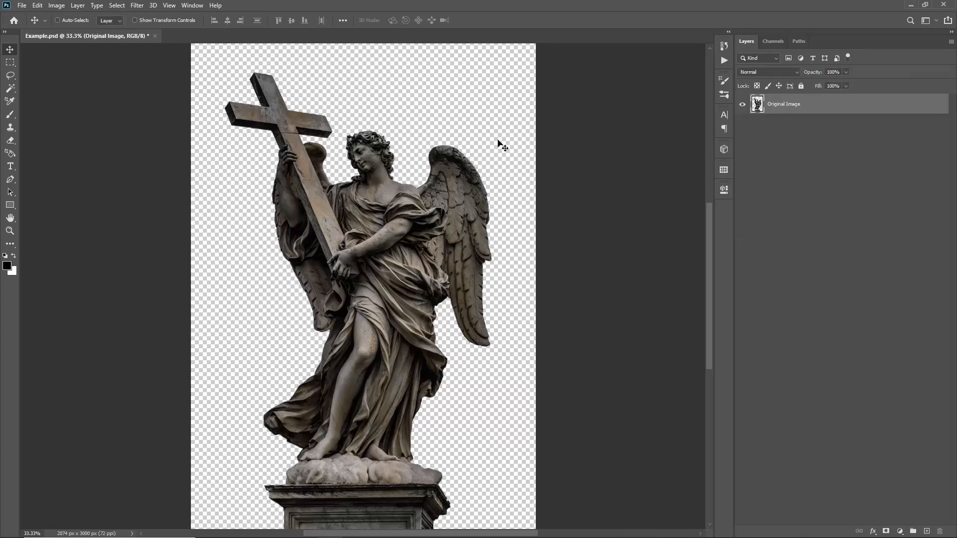
click(723, 61)
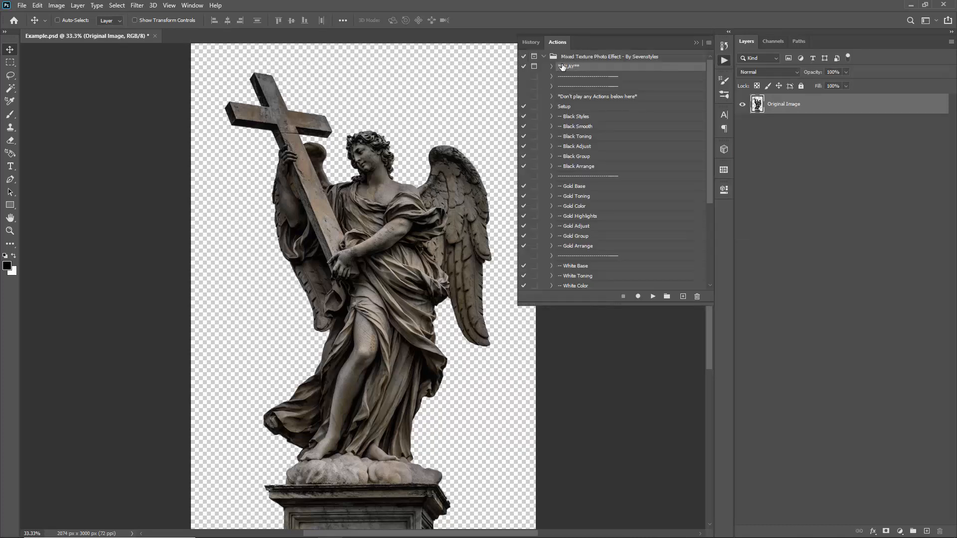
click(697, 42)
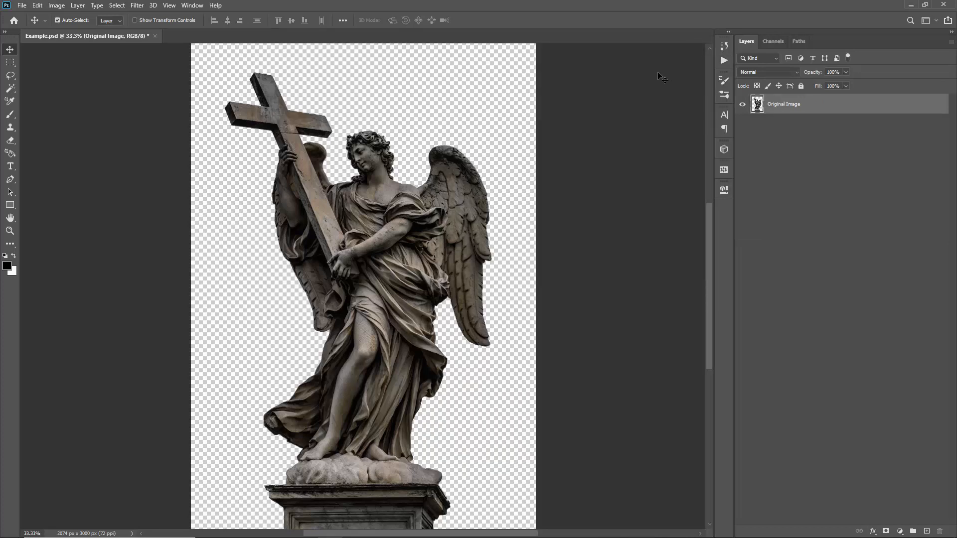
Undo the deletion of the groups and background layers, and show the Dark Background again
key(ctrl+z)
click(818, 174)
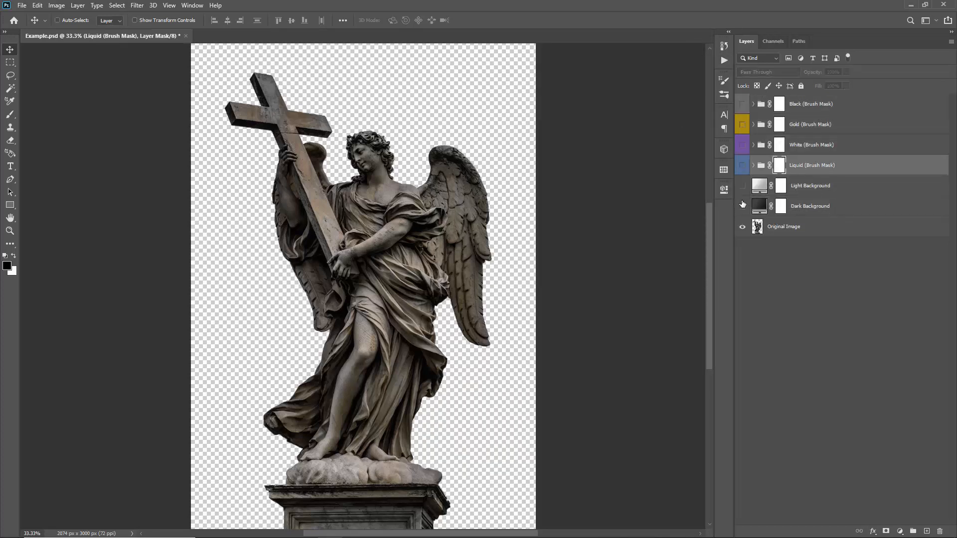
click(742, 205)
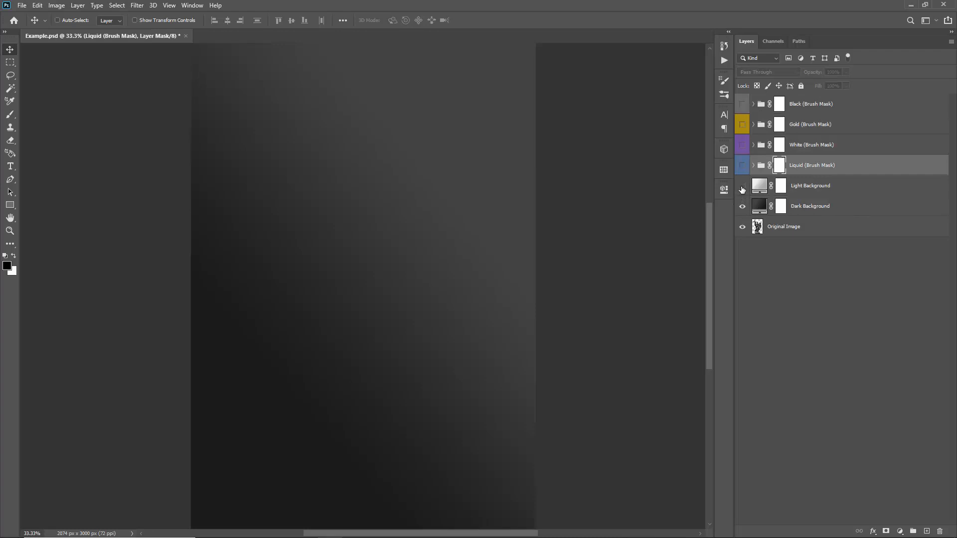
Preview the White texture group over the Light Background, and hide both again
click(742, 187)
click(742, 146)
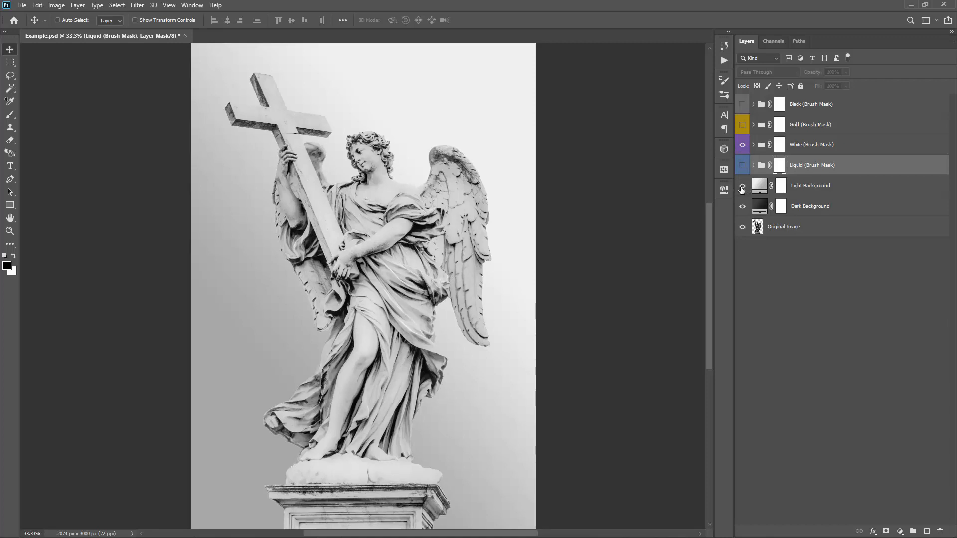
click(744, 146)
click(743, 187)
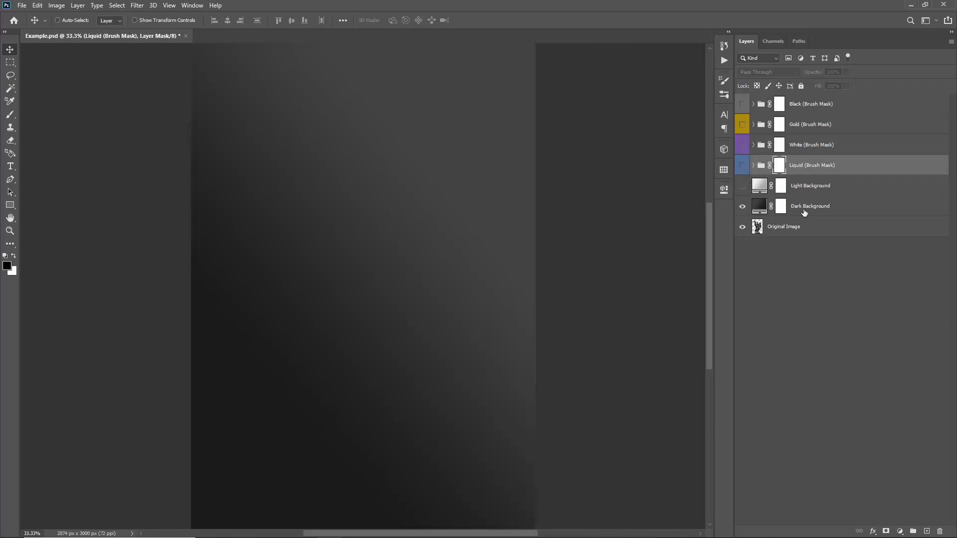
Show the Black and Gold (Brush Mask) groups over the Dark Background and select the Black group's layer mask
click(805, 210)
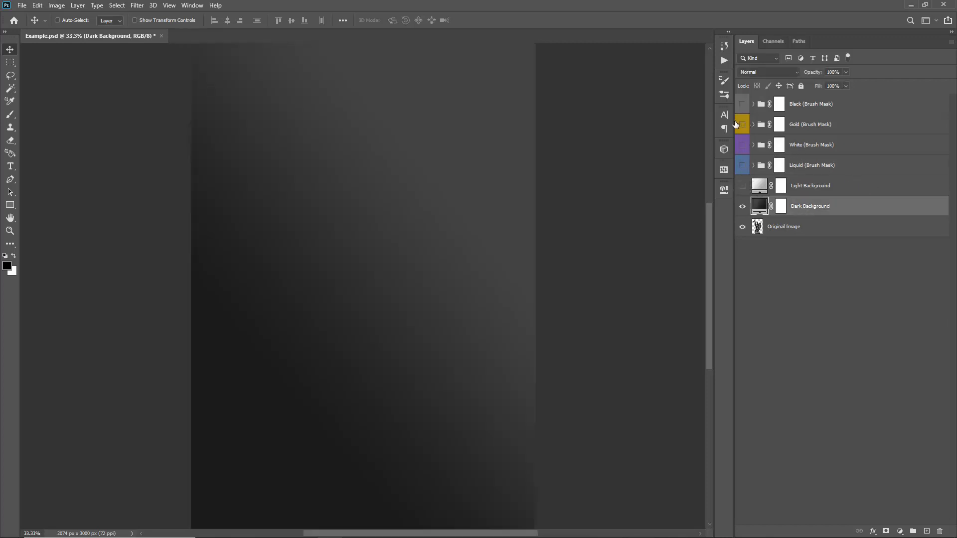
click(810, 106)
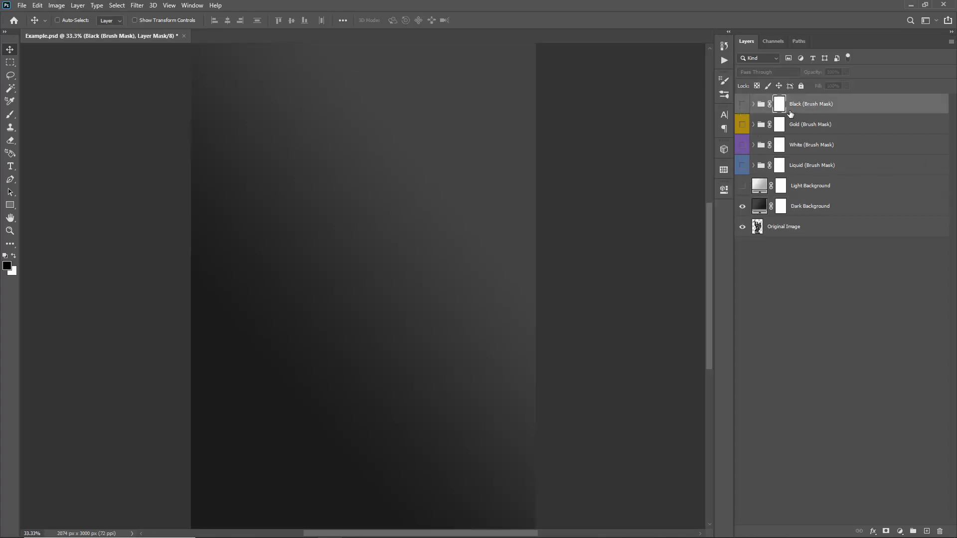
click(742, 105)
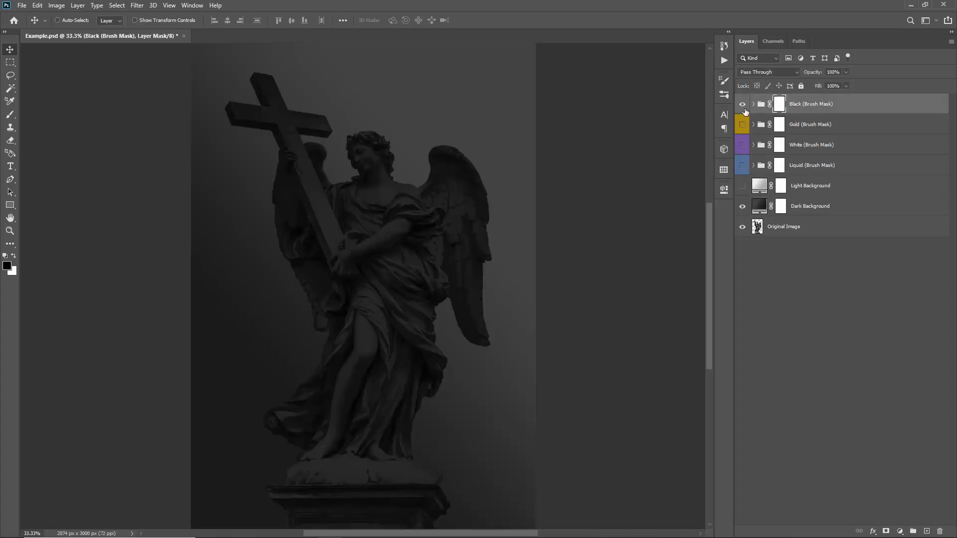
click(743, 126)
click(804, 125)
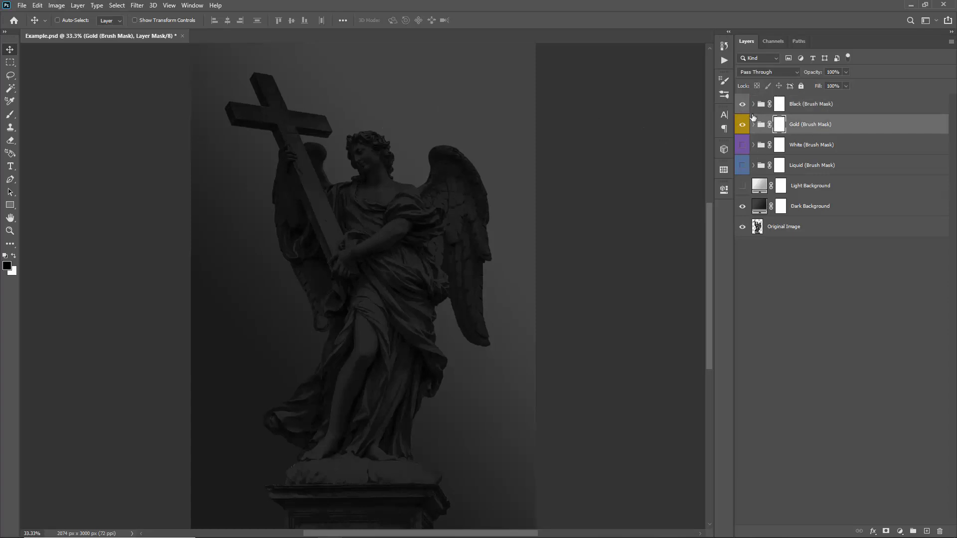
click(783, 109)
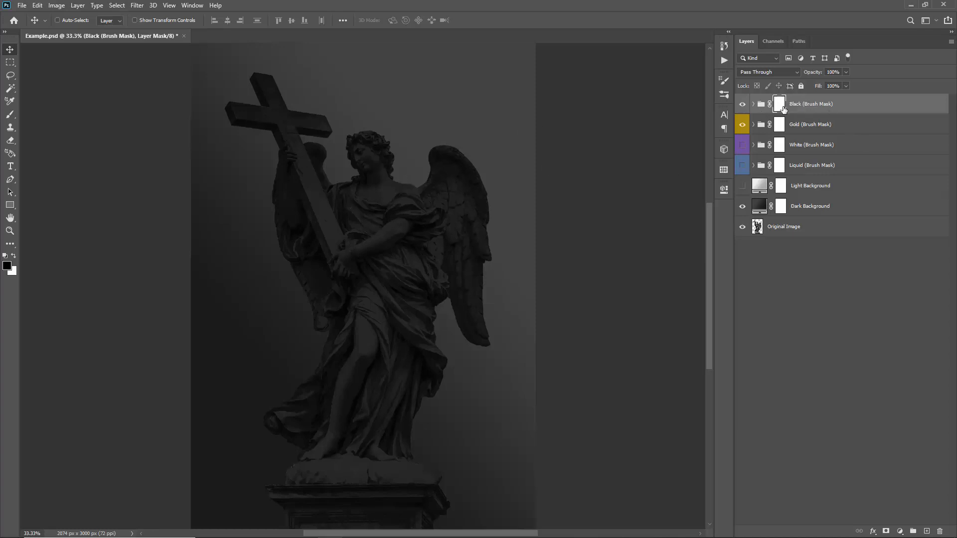
Brush black (#000000) on the Black (Brush Mask) layer mask over the statue's head, shoulder and upper wing to reveal the gold
click(742, 105)
click(743, 105)
key(b)
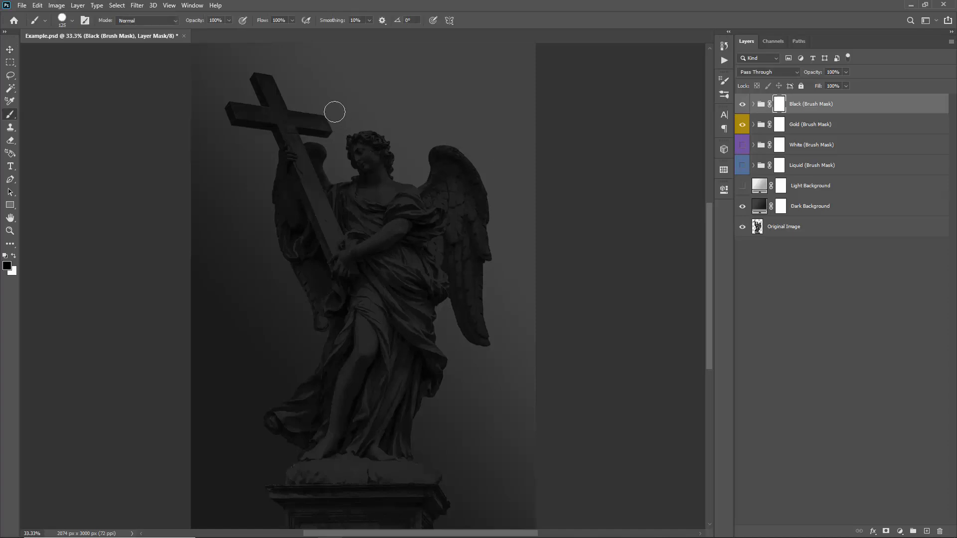
click(7, 266)
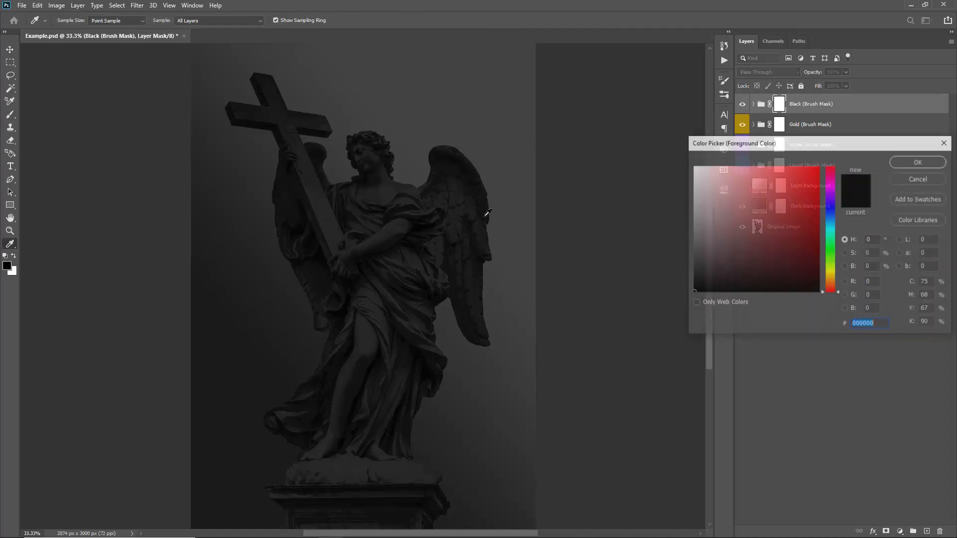
drag(870, 143, 438, 135)
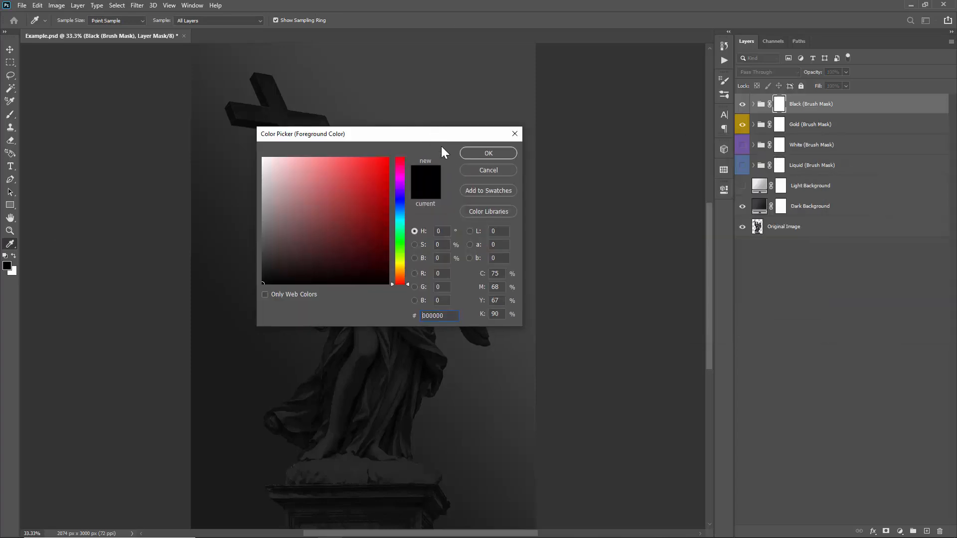
click(486, 153)
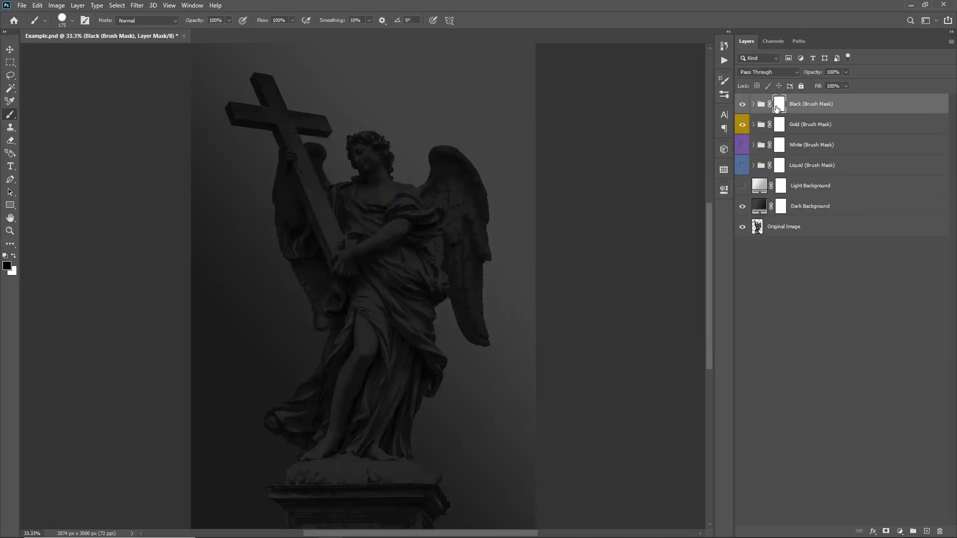
mouse_move(374, 128)
mouse_down()
mouse_move(357, 158)
mouse_move(382, 133)
mouse_move(369, 163)
mouse_move(401, 140)
mouse_move(399, 199)
mouse_move(456, 154)
mouse_move(467, 169)
mouse_move(451, 219)
mouse_up()
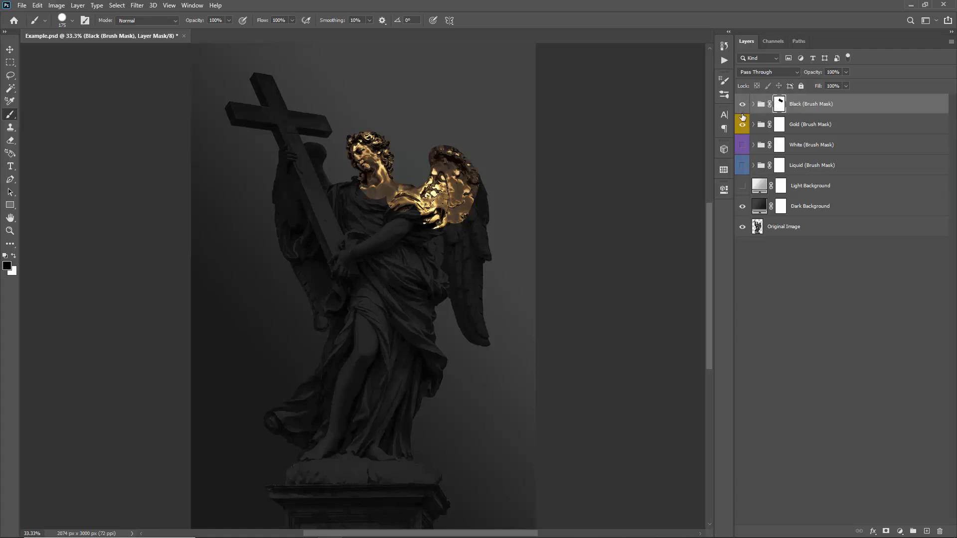
Brush white over the gold area on the Black (Brush Mask) layer mask to restore the black texture
click(799, 126)
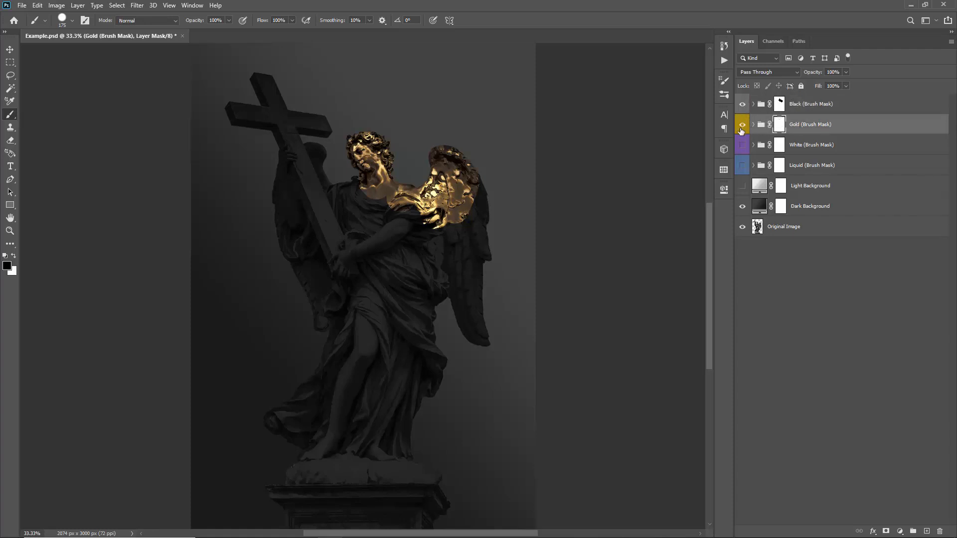
click(779, 107)
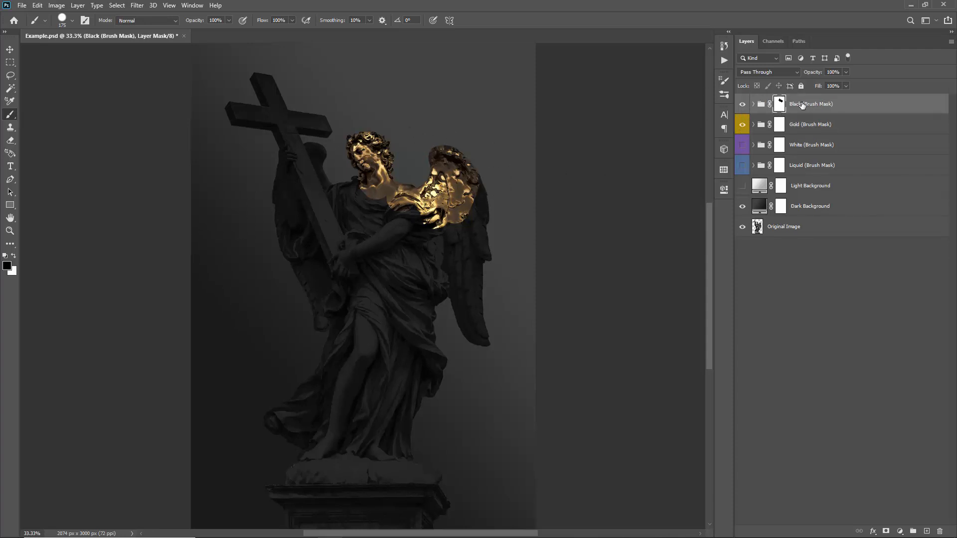
key(x)
key(x)
key(x)
key(x)
key(x)
key(x)
mouse_move(429, 184)
mouse_down()
mouse_move(359, 181)
mouse_move(349, 136)
mouse_move(396, 119)
mouse_move(418, 163)
mouse_move(440, 147)
mouse_move(476, 213)
mouse_move(455, 214)
mouse_up()
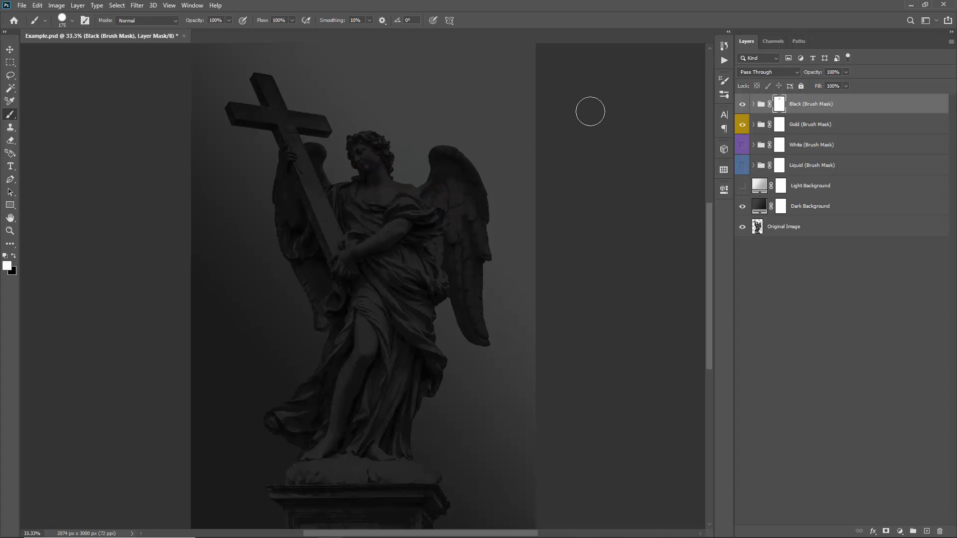
Try revealing gold on the wing with a smaller black brush, undo the strokes, and fit the whole image in view
key(x)
key(bracketleft)
mouse_move(432, 181)
mouse_down()
mouse_move(433, 192)
mouse_move(451, 164)
mouse_move(475, 238)
mouse_up()
mouse_move(481, 285)
mouse_down()
mouse_move(447, 195)
mouse_move(475, 259)
mouse_up()
key(z)
drag(439, 214, 474, 191)
key(ctrl+z)
key(ctrl+z)
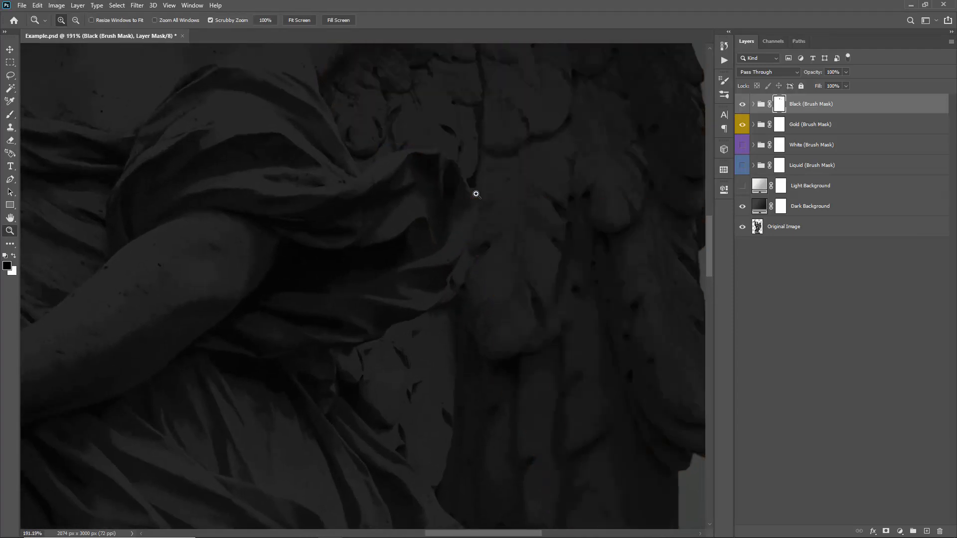
key(ctrl+0)
key(v)
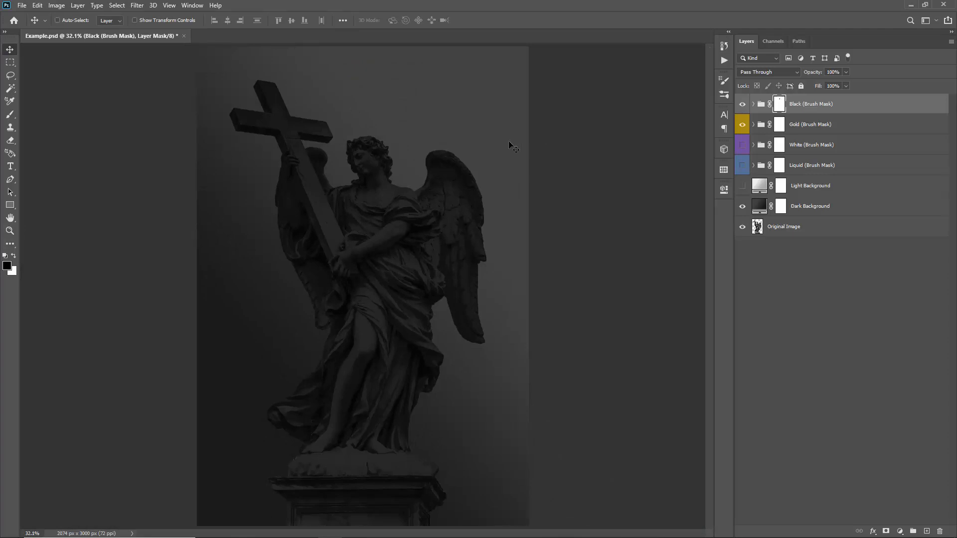
Move the Gold (Brush Mask) group above Black (Brush Mask) and invert its layer mask to black
click(799, 129)
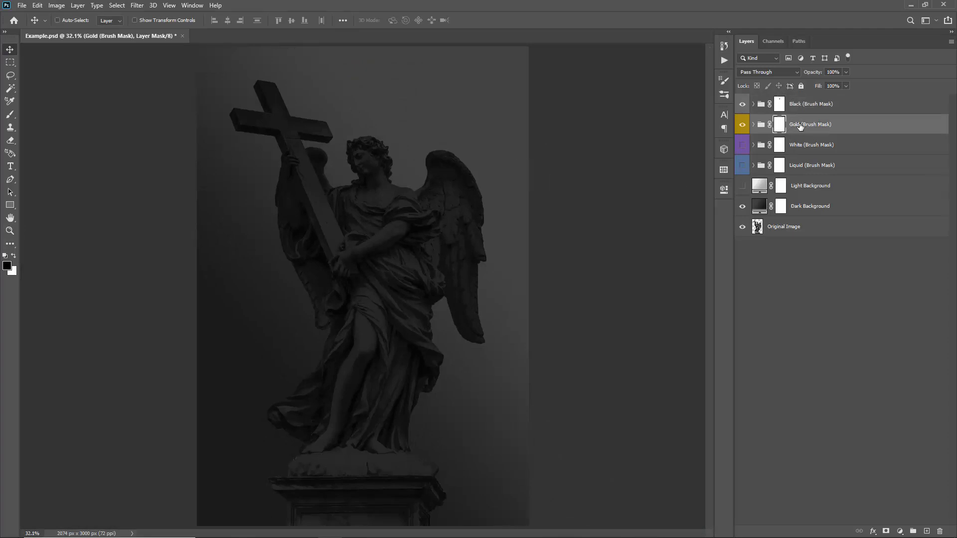
drag(804, 127, 793, 95)
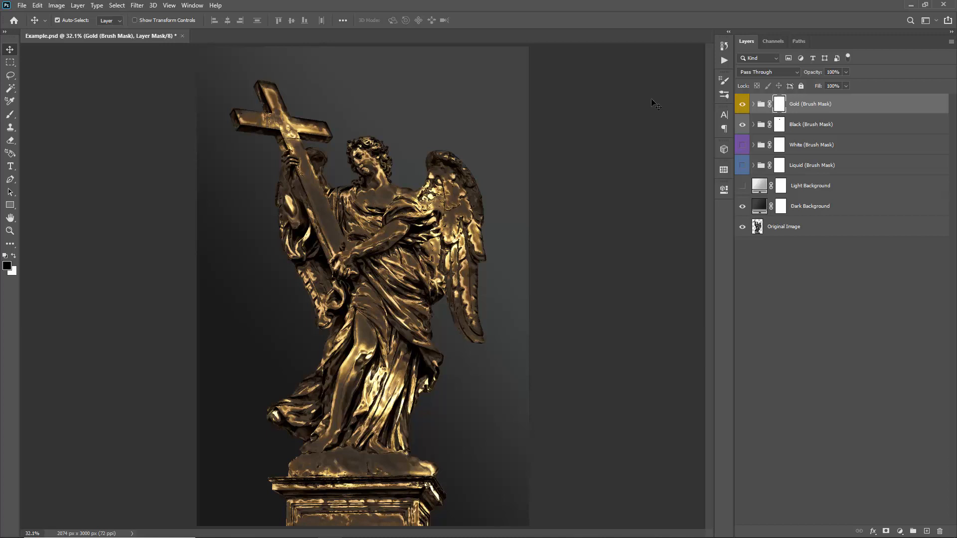
key(ctrl+i)
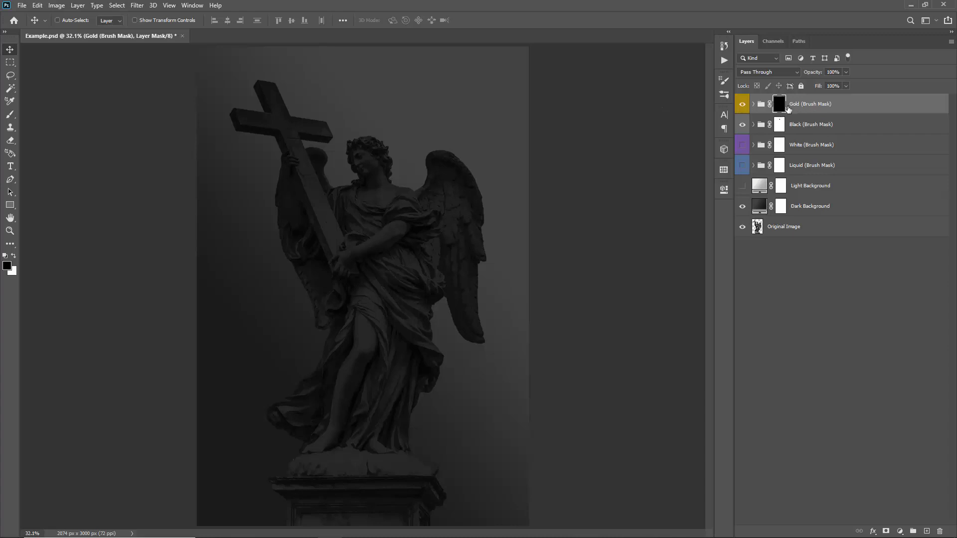
click(742, 106)
click(743, 106)
Brush white at 90 px over the upper part of the cross on the Gold (Brush Mask) layer mask, and save the document
key(b)
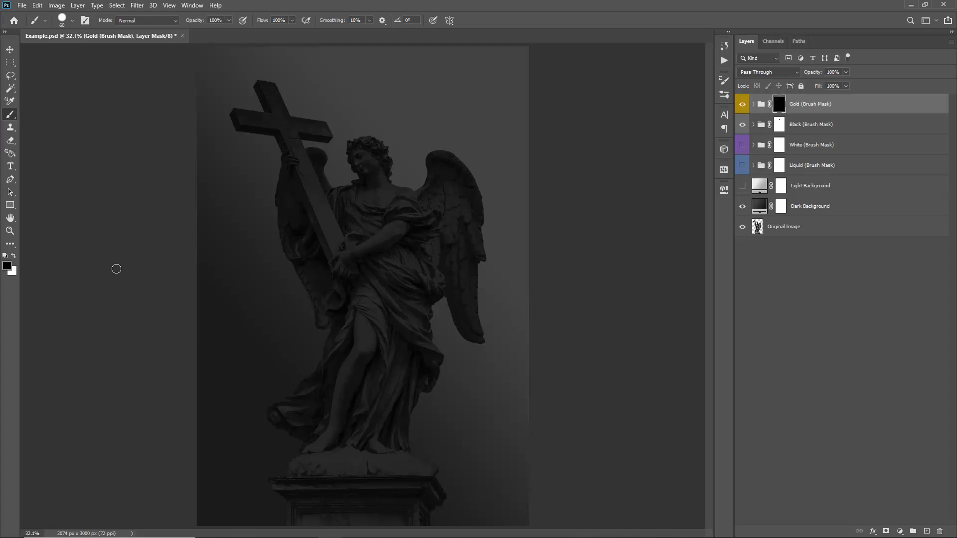
key(x)
key(bracketright)
key(bracketright)
key(bracketright)
mouse_move(246, 91)
mouse_down()
mouse_move(302, 93)
mouse_move(299, 103)
mouse_move(311, 110)
mouse_move(272, 119)
mouse_move(329, 123)
mouse_move(284, 138)
mouse_move(323, 134)
mouse_move(302, 123)
mouse_up()
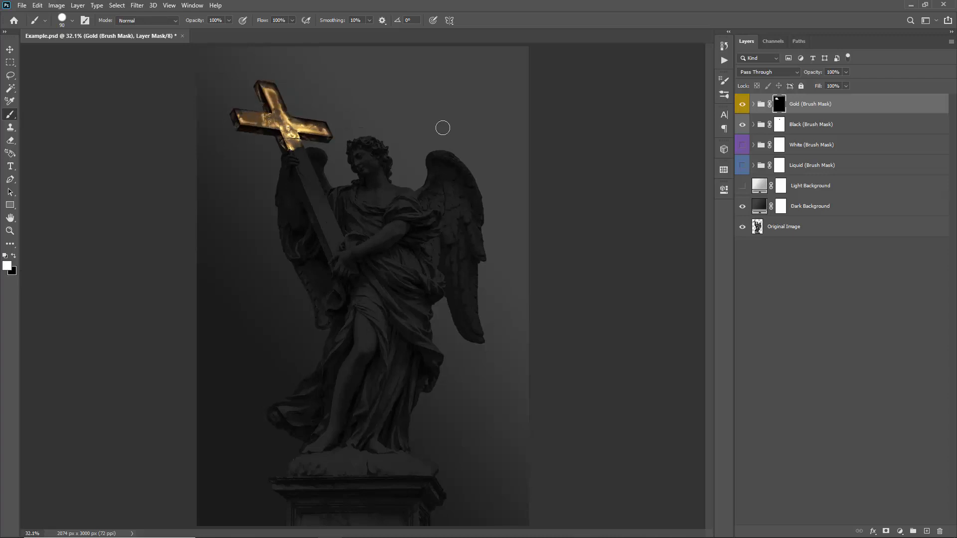
key(v)
key(x)
key(ctrl+s)
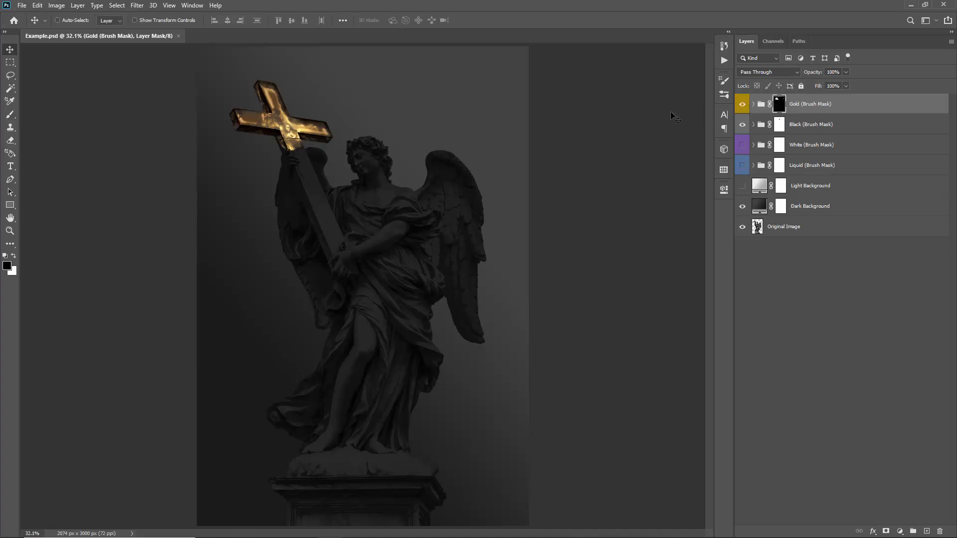
Look over the available brush presets for painting on the Gold group's mask
key(b)
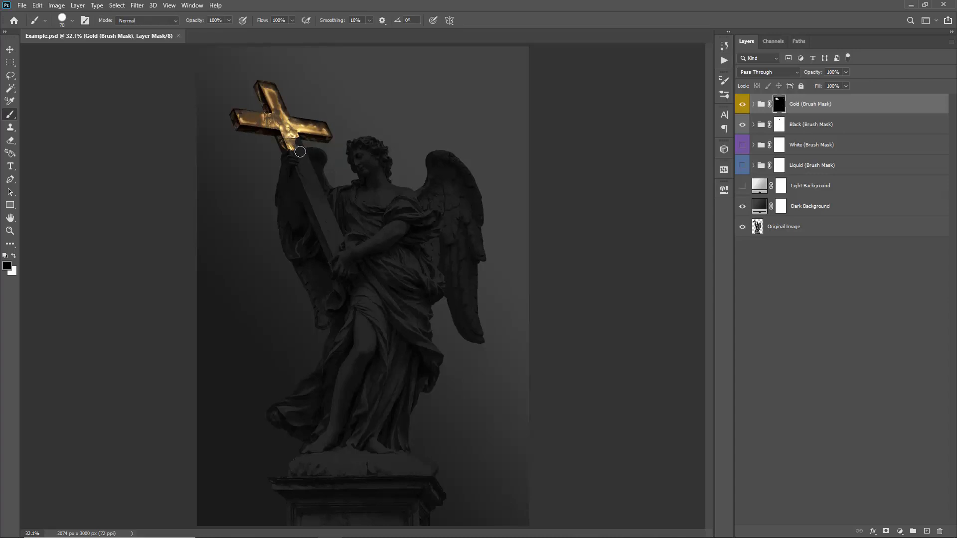
key(x)
right_click(211, 75)
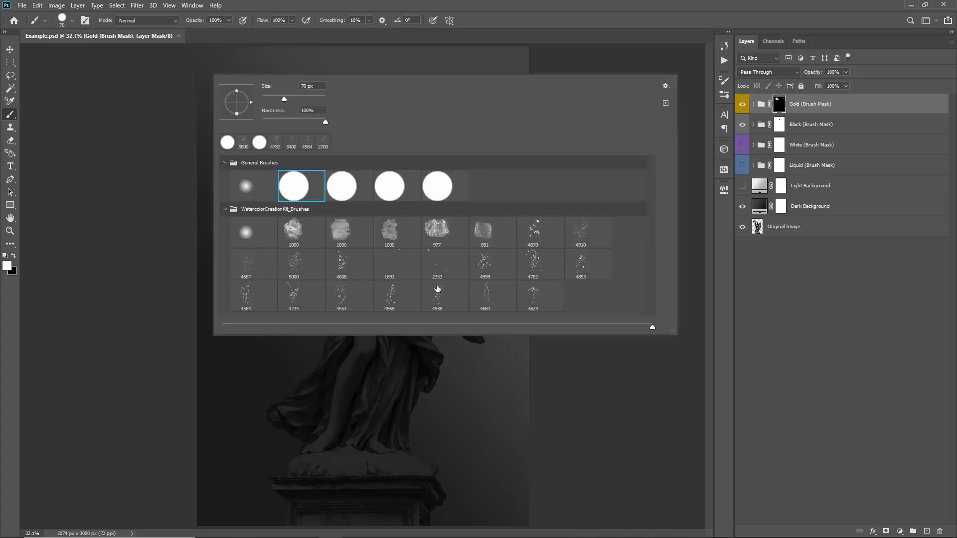
click(270, 54)
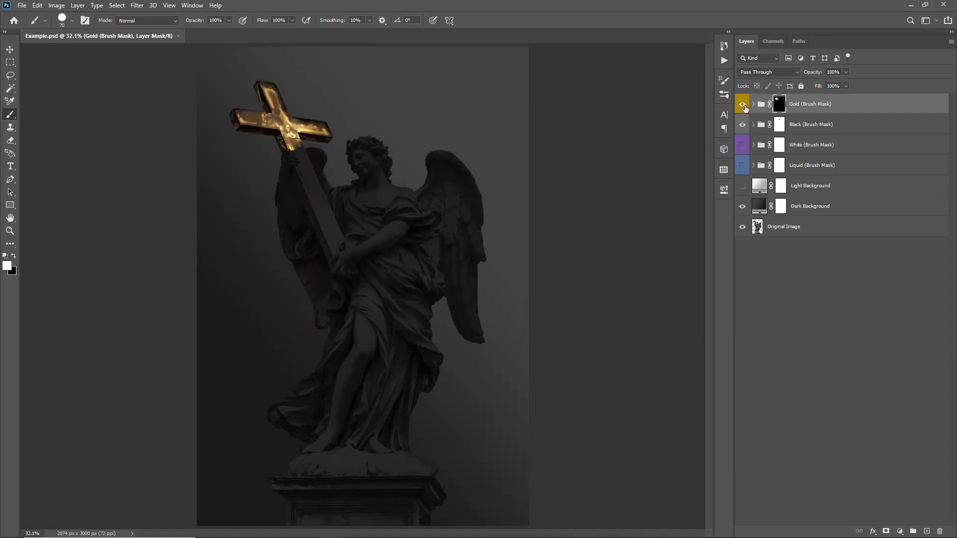
Hide the Gold and Black (Brush Mask) groups and show the White and Liquid groups over the Light Background
drag(744, 107, 744, 133)
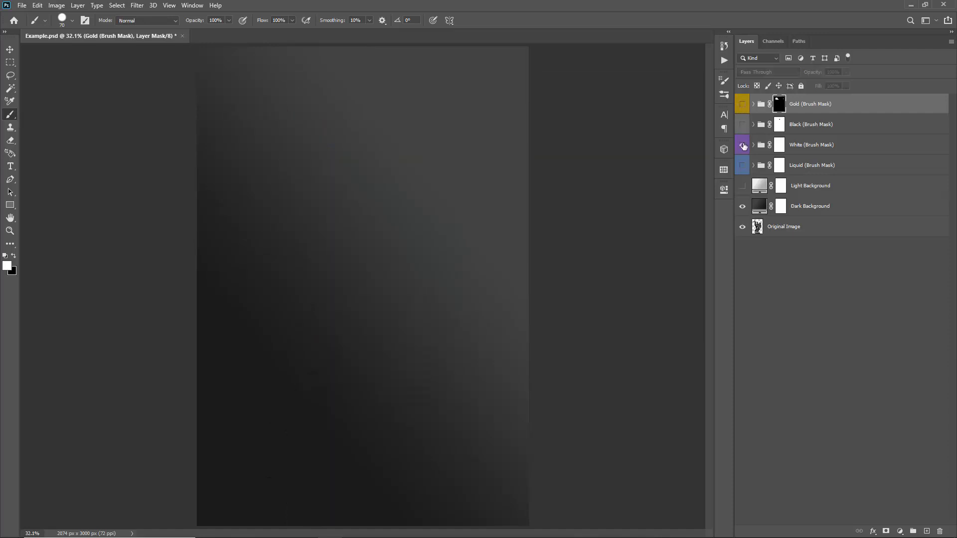
click(744, 146)
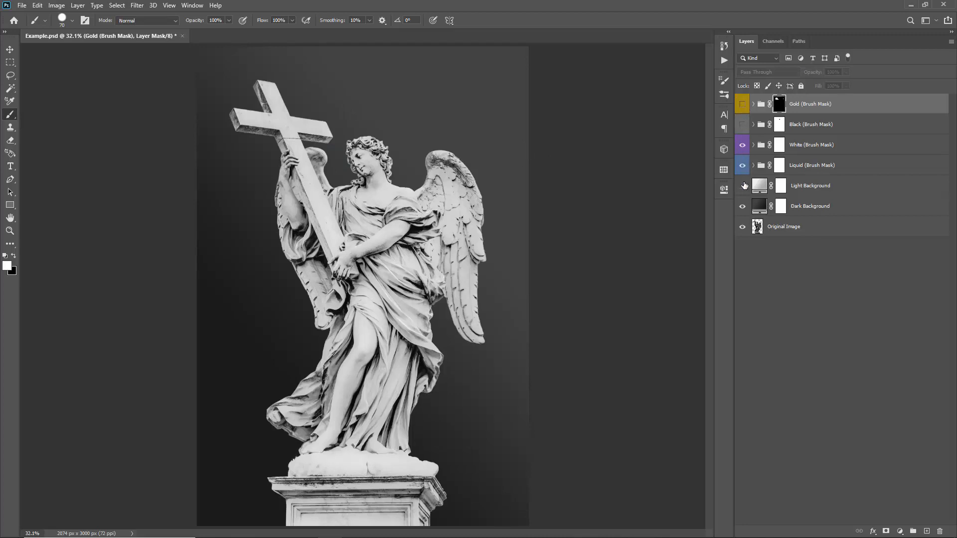
click(743, 186)
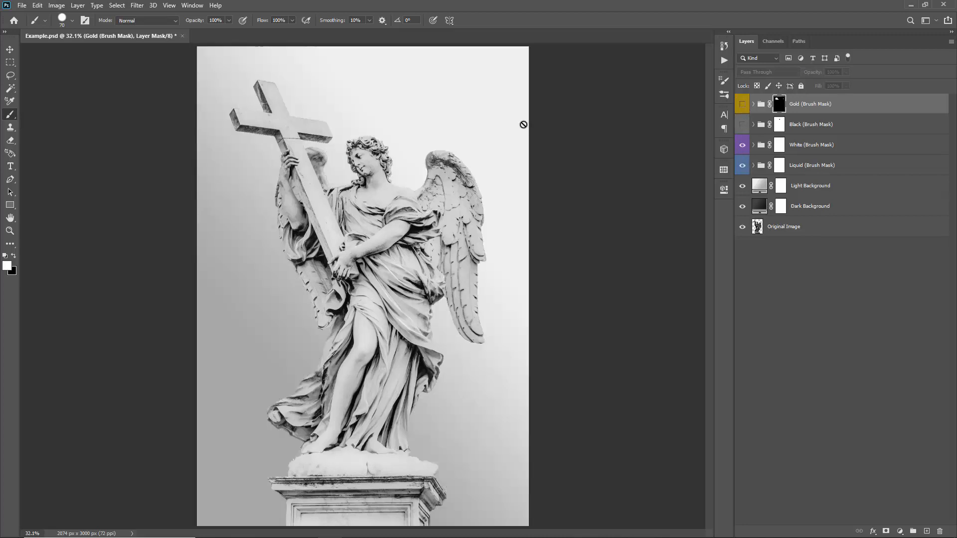
Hide the White (Brush Mask) group to preview the Liquid texture, and show the White group again
click(743, 146)
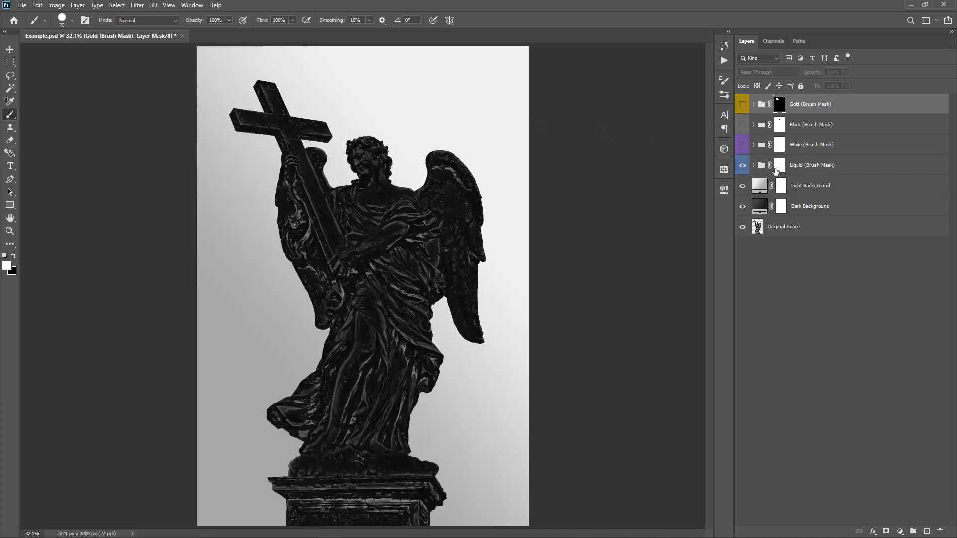
click(777, 167)
click(743, 145)
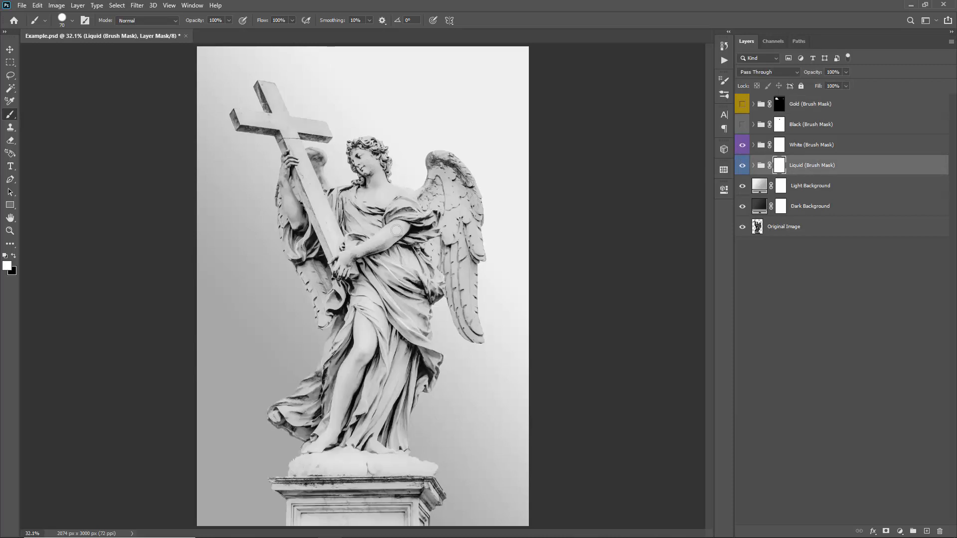
Select the White (Brush Mask) group and choose the 4782 splatter brush, reduced to 2300 px
click(794, 148)
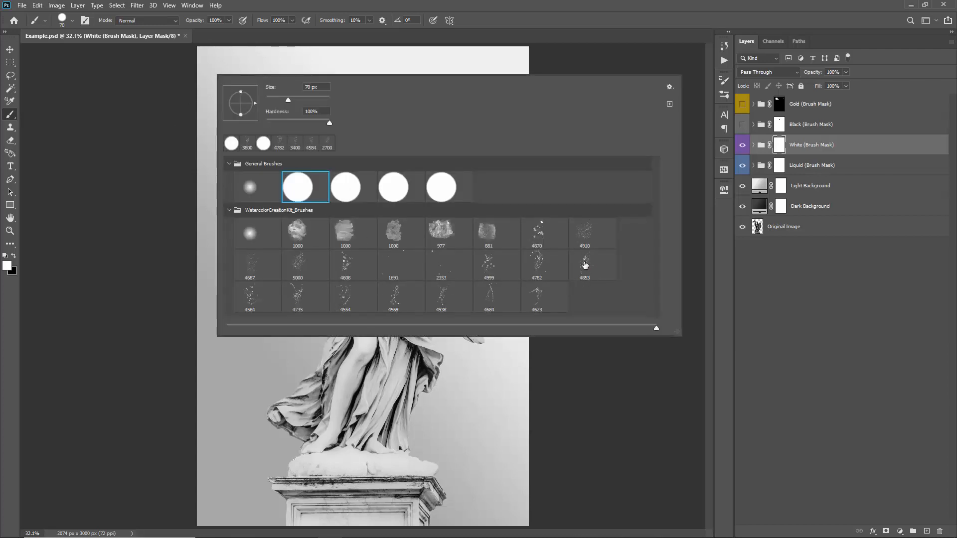
click(541, 265)
key(Return)
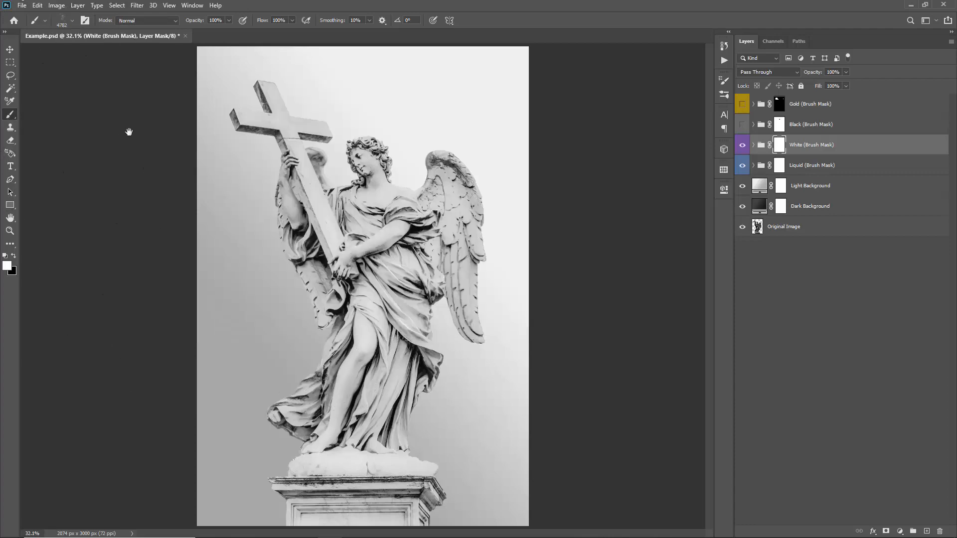
key(bracketleft)
key(bracketleft)
key(bracketleft)
key(bracketleft)
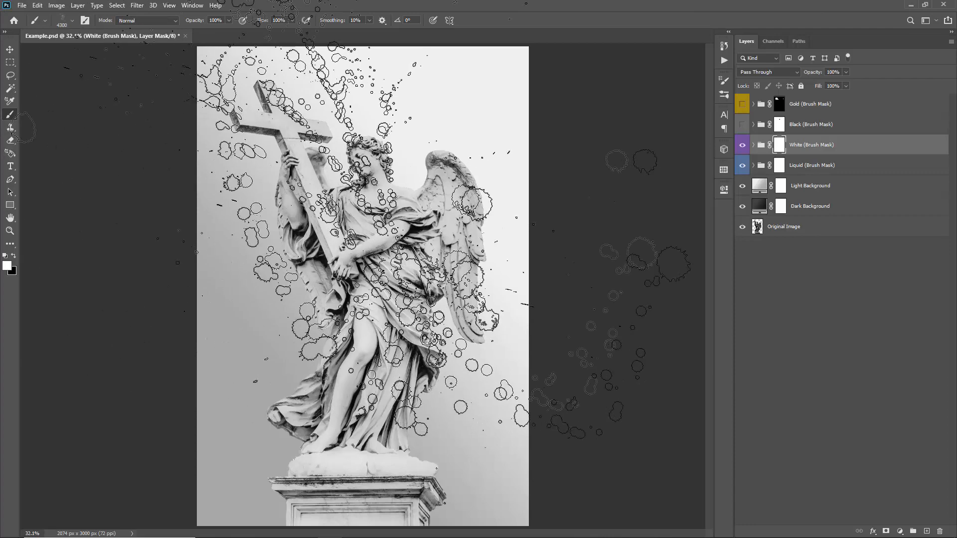
key(bracketleft)
key(bracketleft)
key(bracketleft)
key(bracketleft)
key(bracketleft)
key(bracketleft)
key(bracketleft)
key(bracketleft)
key(bracketleft)
key(bracketleft)
key(bracketleft)
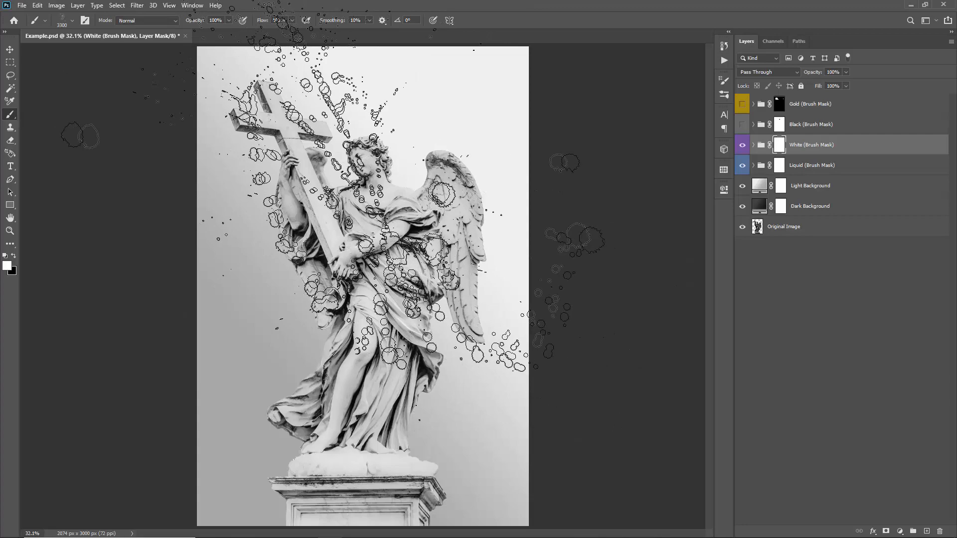
key(bracketleft)
key(bracketleft)
key(bracketleft)
key(bracketleft)
key(bracketleft)
key(bracketleft)
key(bracketleft)
key(bracketleft)
key(bracketleft)
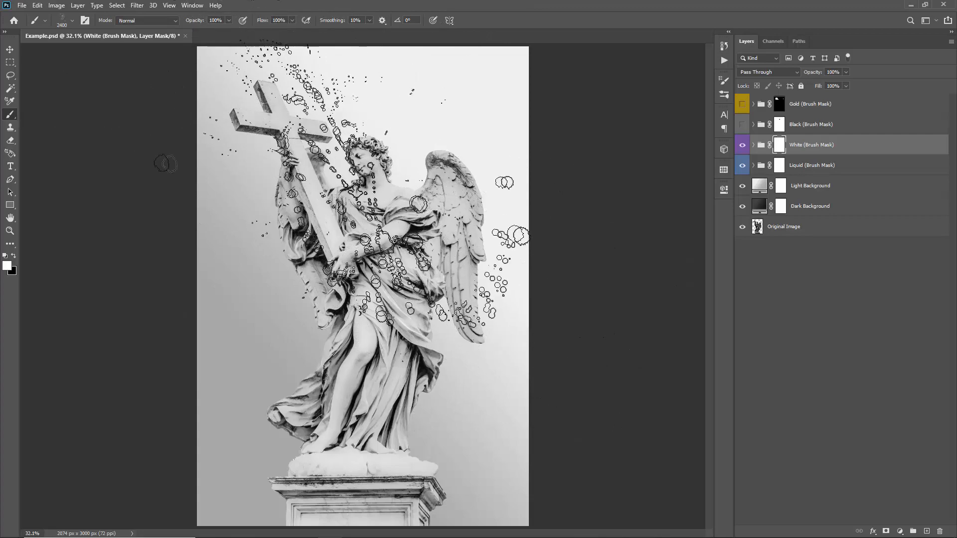
key(bracketright)
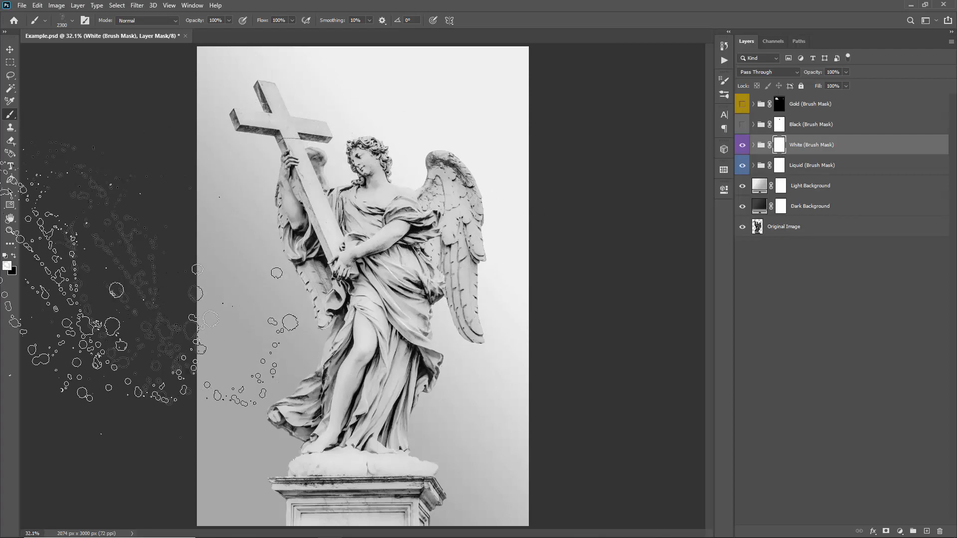
Paint black splatters on the White group's layer mask over the statue's upper body, wings and cross to reveal the liquid texture
key(x)
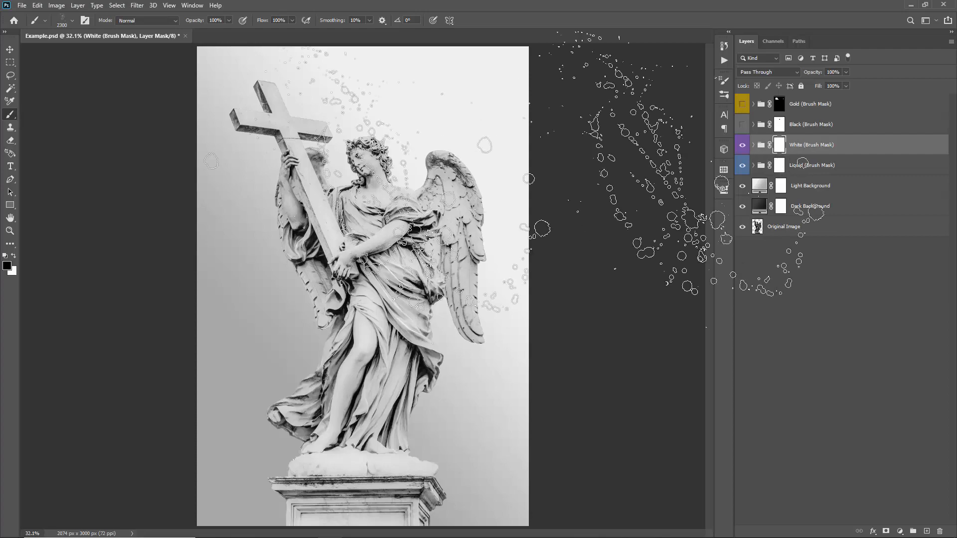
mouse_move(360, 185)
mouse_down()
mouse_move(389, 203)
mouse_move(374, 203)
mouse_move(363, 160)
mouse_move(339, 166)
mouse_up()
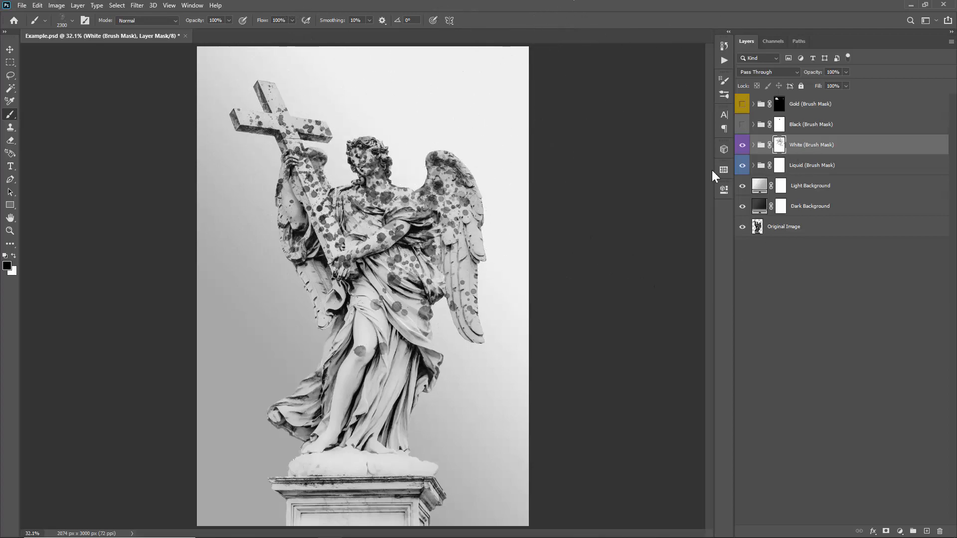
key(v)
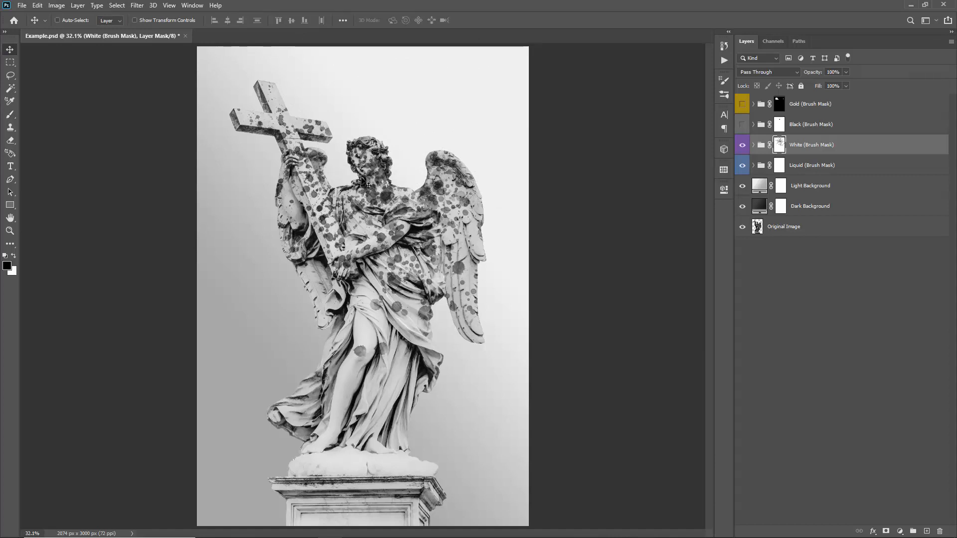
Examine the White (Brush Mask) layer mask on its own, and return to the image with the Liquid group selected
alt+click(780, 149)
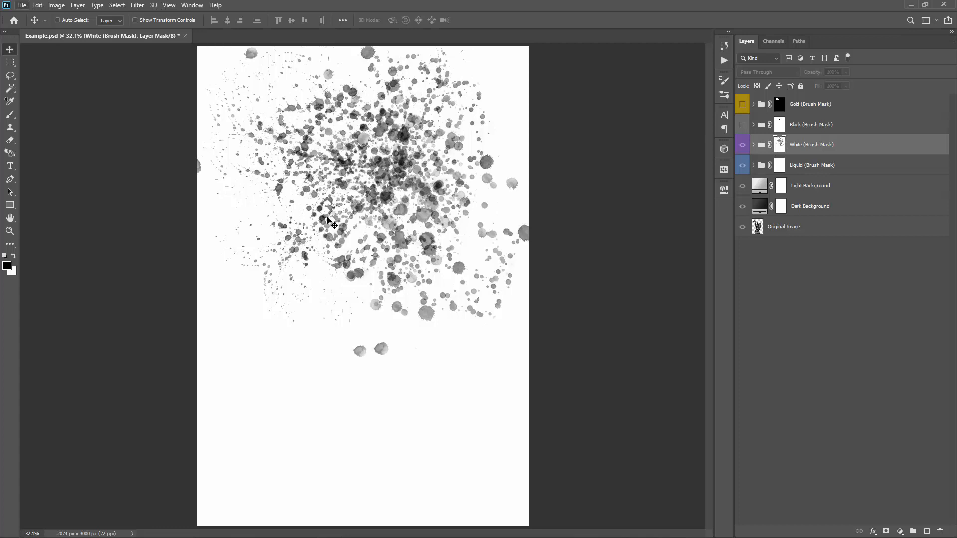
click(759, 149)
click(811, 168)
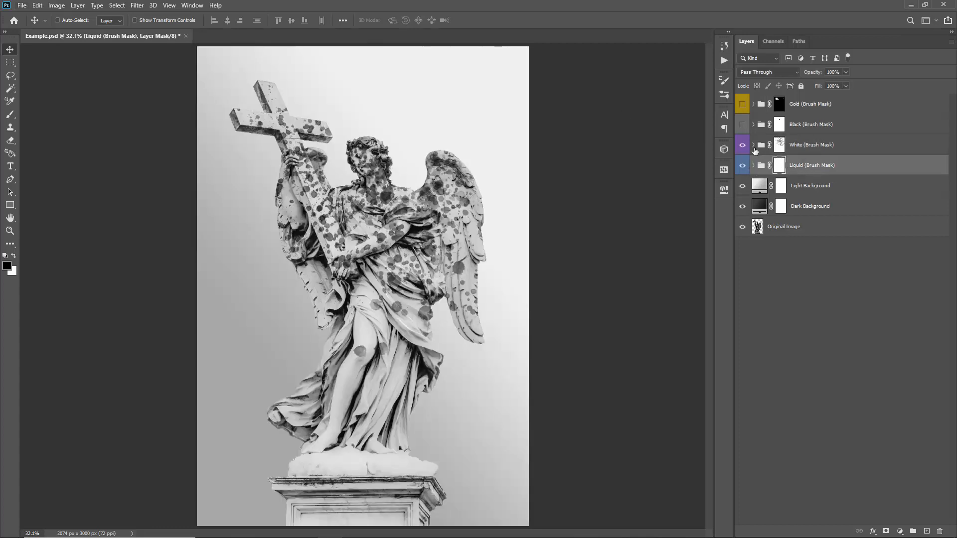
Apply a Levels adjustment to the White (Brush Mask) layer mask with the black input level at 226
click(760, 149)
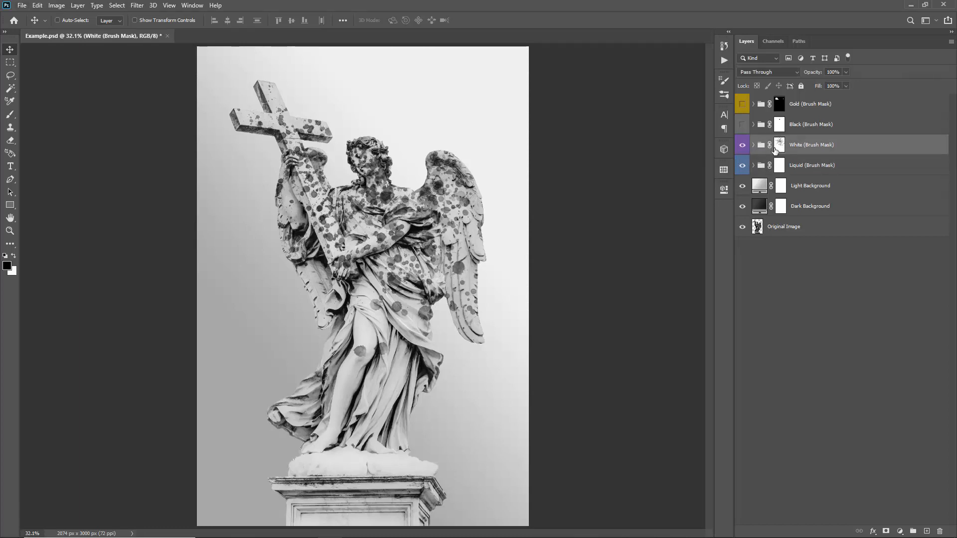
click(778, 150)
click(56, 5)
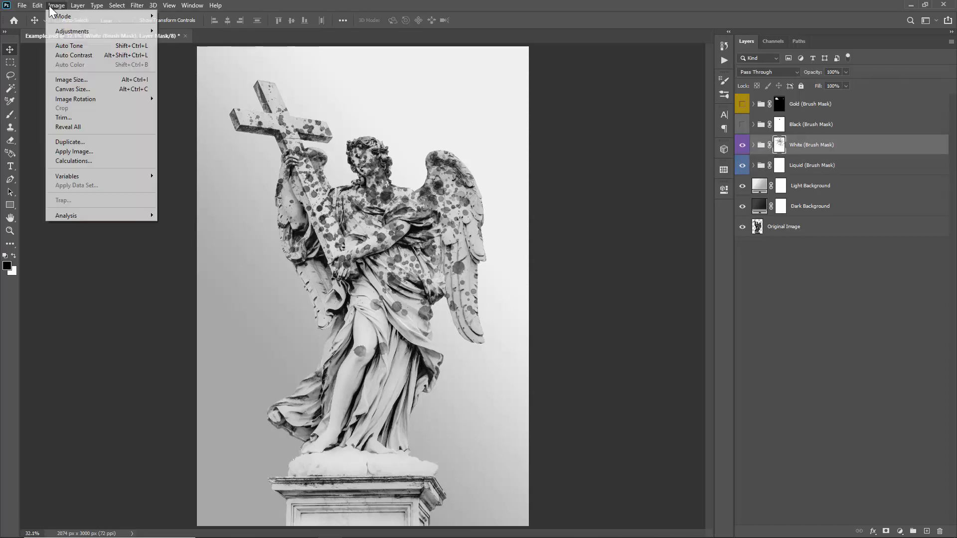
mouse_move(73, 29)
click(195, 40)
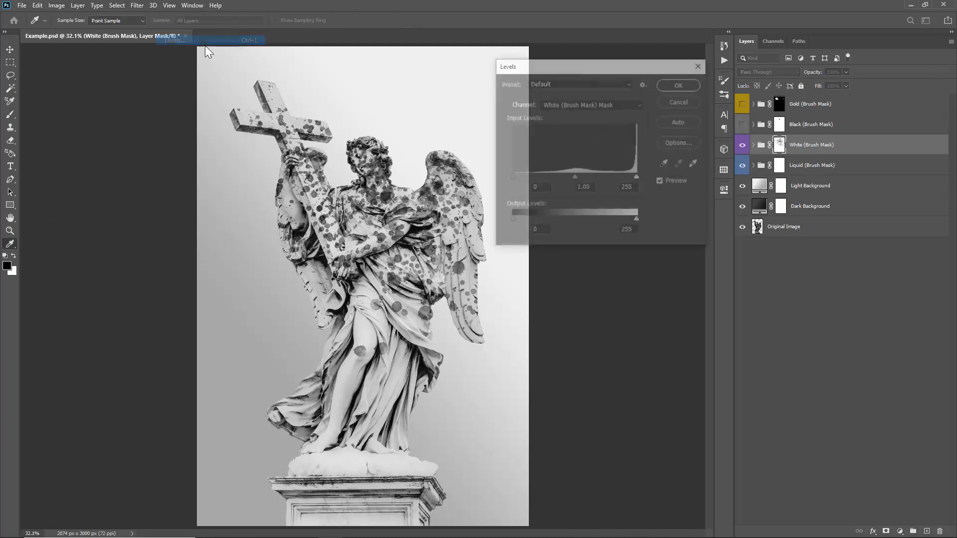
drag(581, 72, 570, 64)
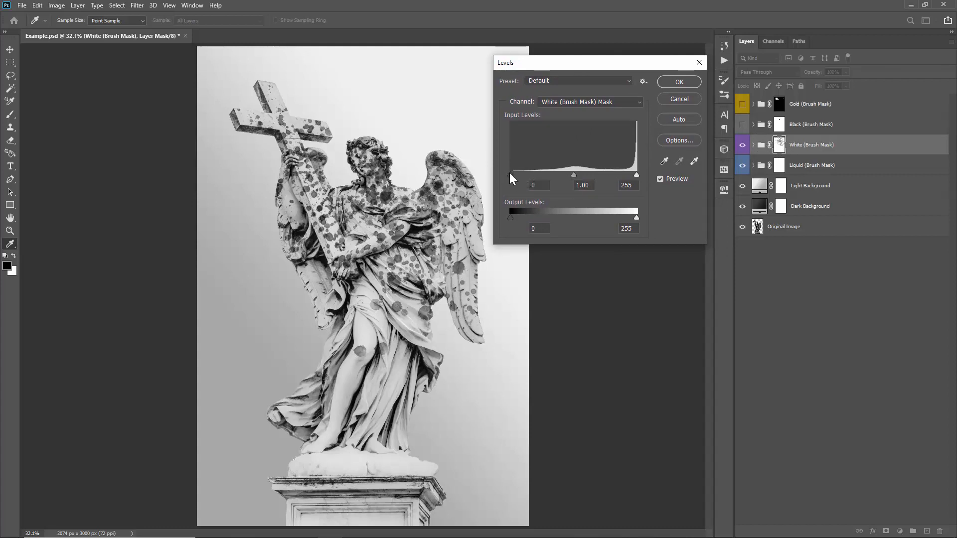
drag(512, 173, 623, 185)
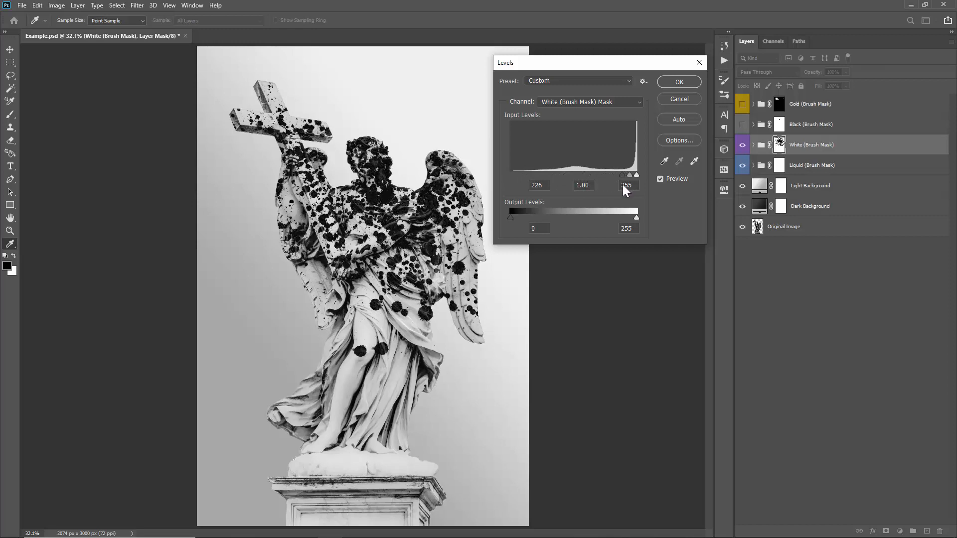
click(693, 82)
Paint more black splatters on the White (Brush Mask) layer mask over the statue using the 4608 watercolor brush
key(b)
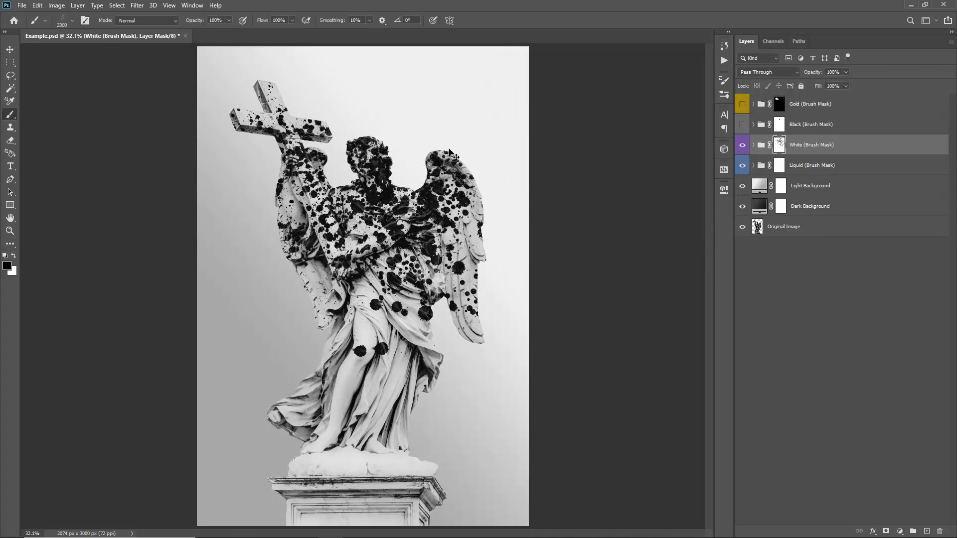
right_click(314, 147)
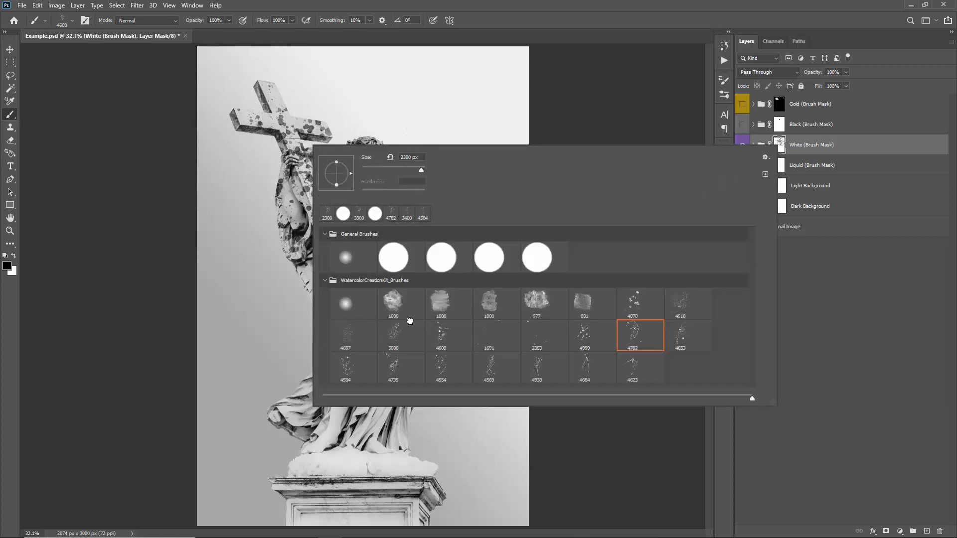
click(436, 333)
click(245, 171)
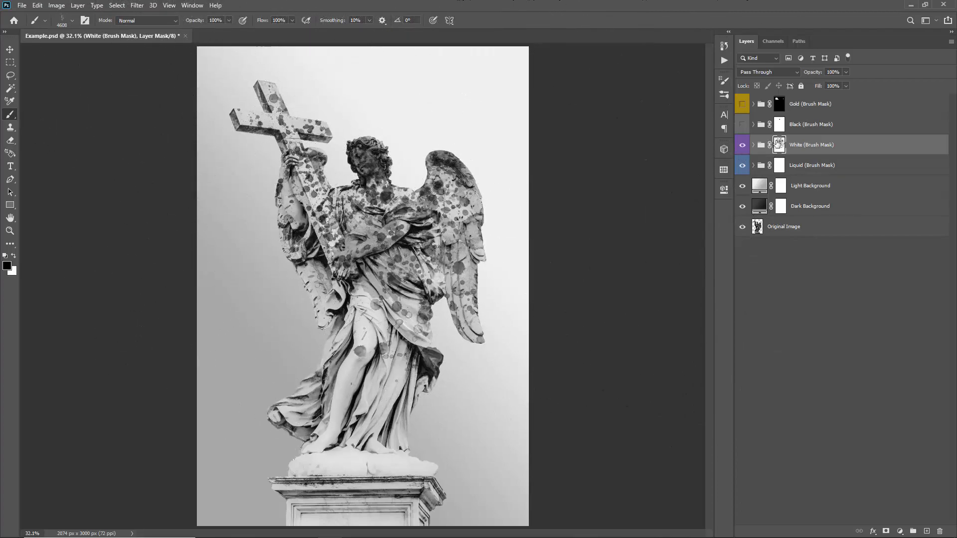
Darken the splatters in the White group's layer mask with Levels, setting the black input level to 217
key(v)
click(64, 6)
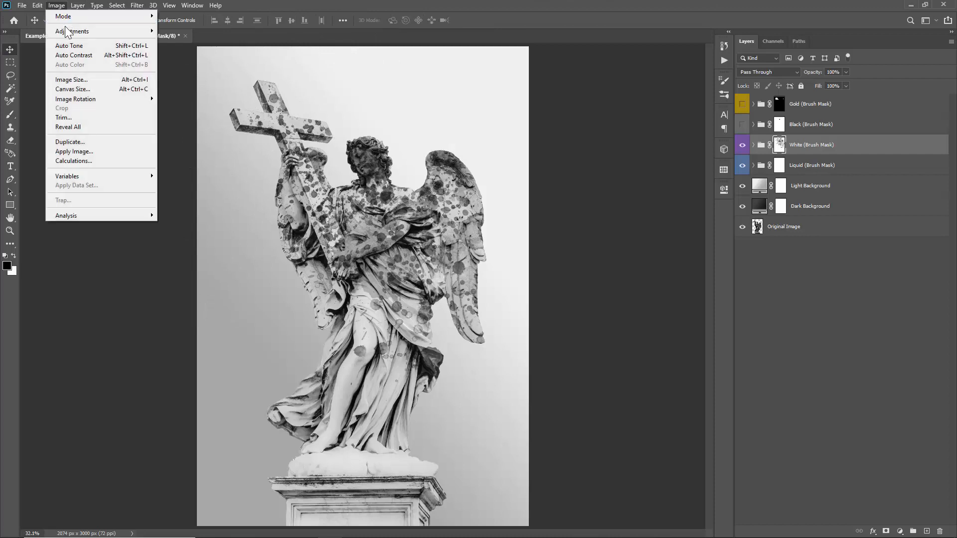
mouse_move(122, 31)
click(179, 41)
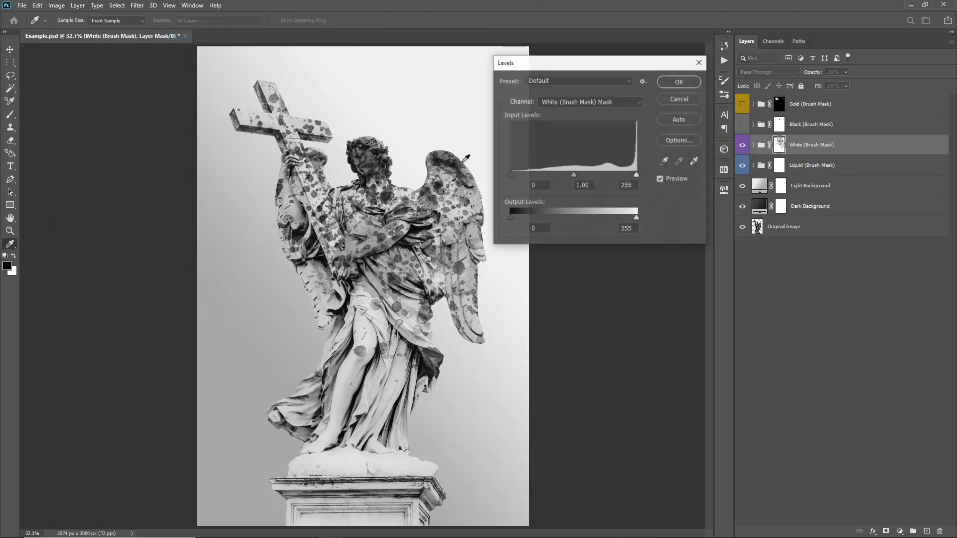
drag(513, 175, 618, 183)
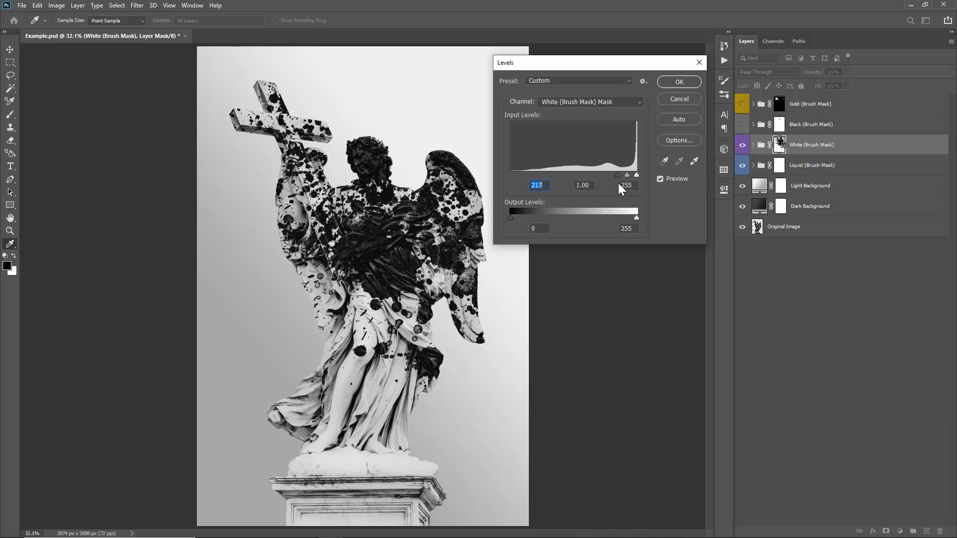
click(679, 82)
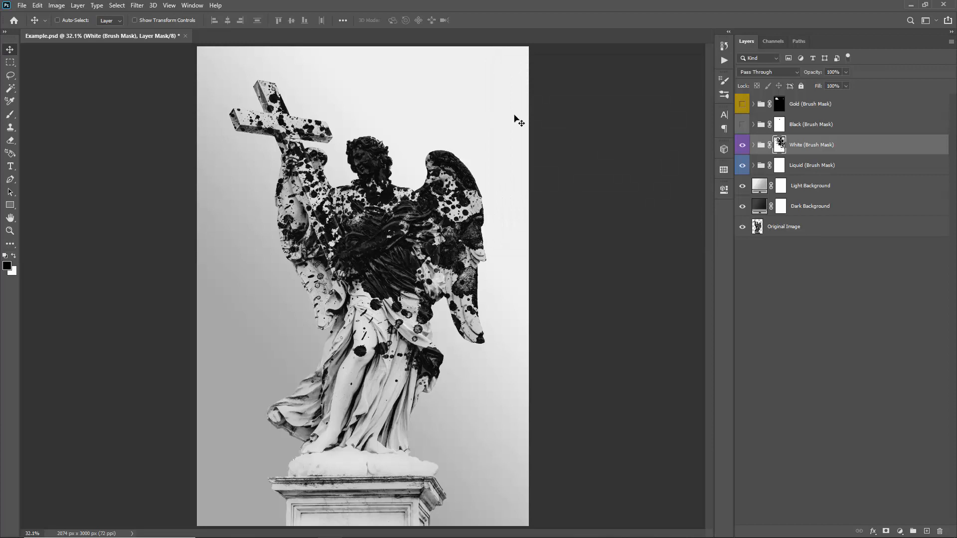
Compare the White mask before and after the Levels adjustment, on the image and in the mask-only view, keeping the adjustment
key(ctrl+z)
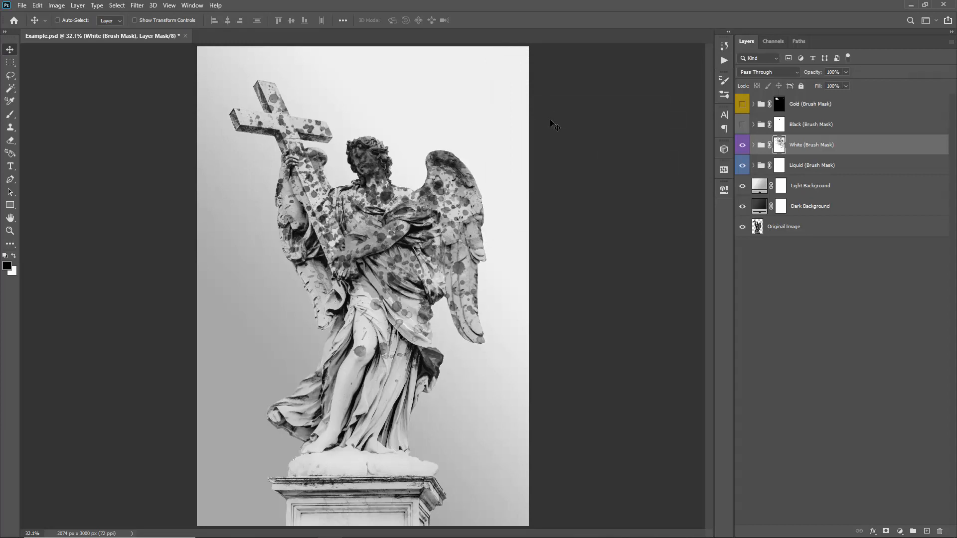
key(ctrl+shift+z)
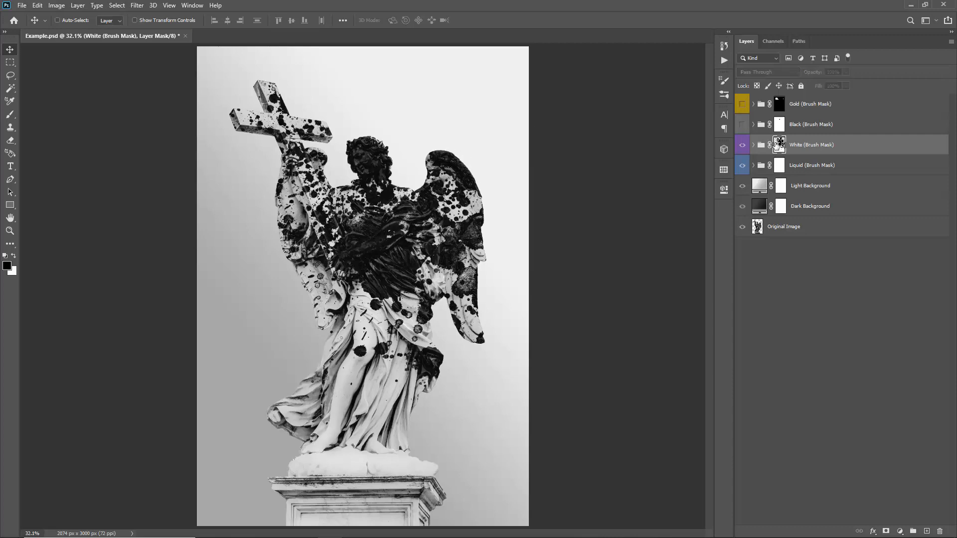
alt+click(791, 152)
key(ctrl+z)
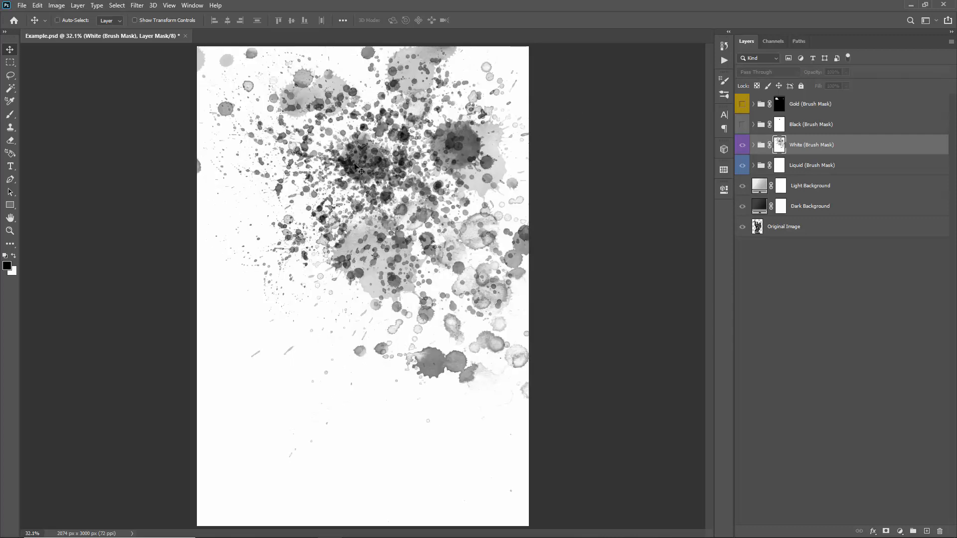
key(ctrl+shift+z)
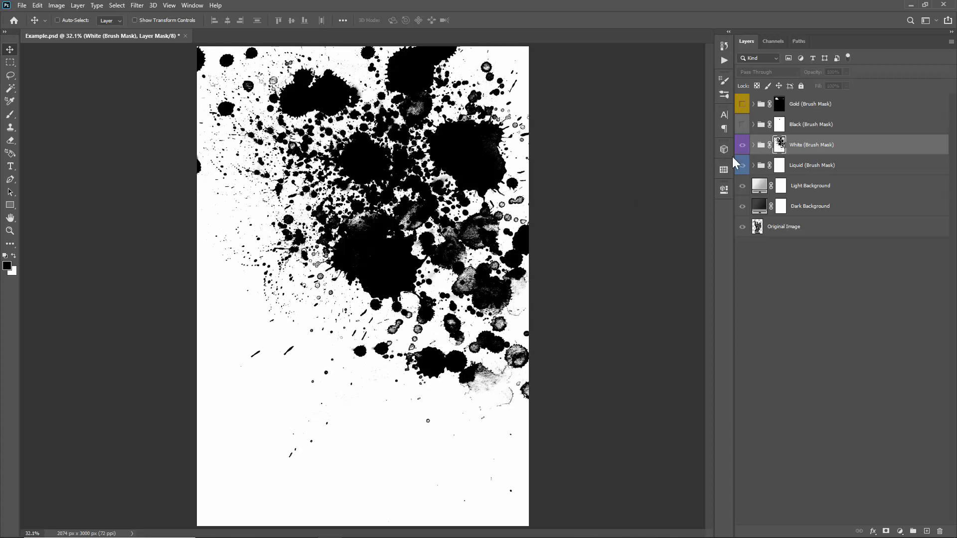
click(765, 147)
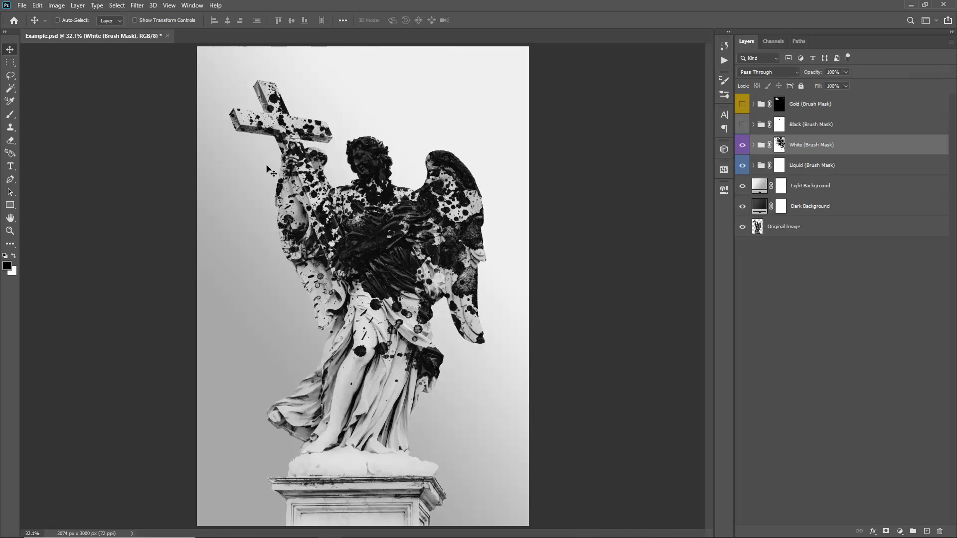
Go through the White, Gold and Black (Brush Mask) layer masks, ending with the White mask selected
click(777, 149)
click(780, 105)
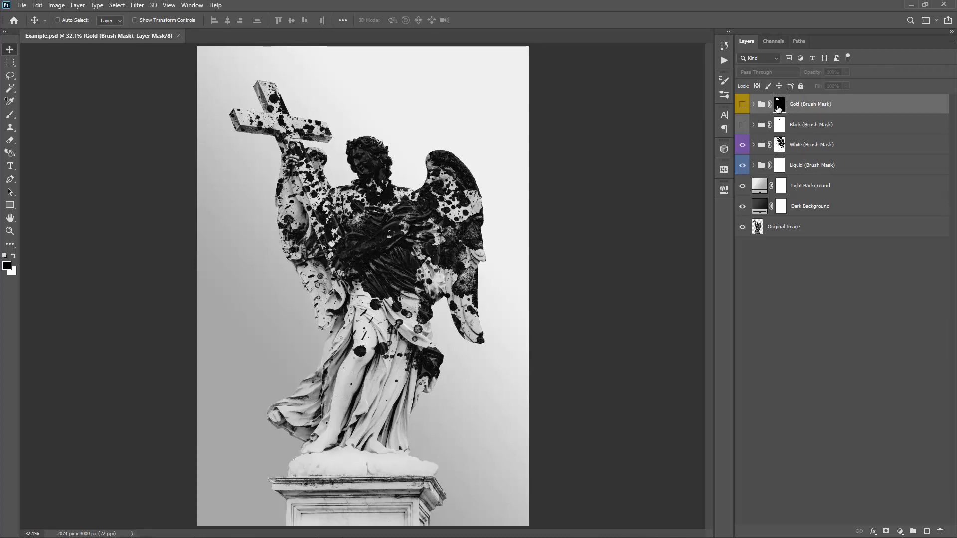
click(781, 129)
click(781, 145)
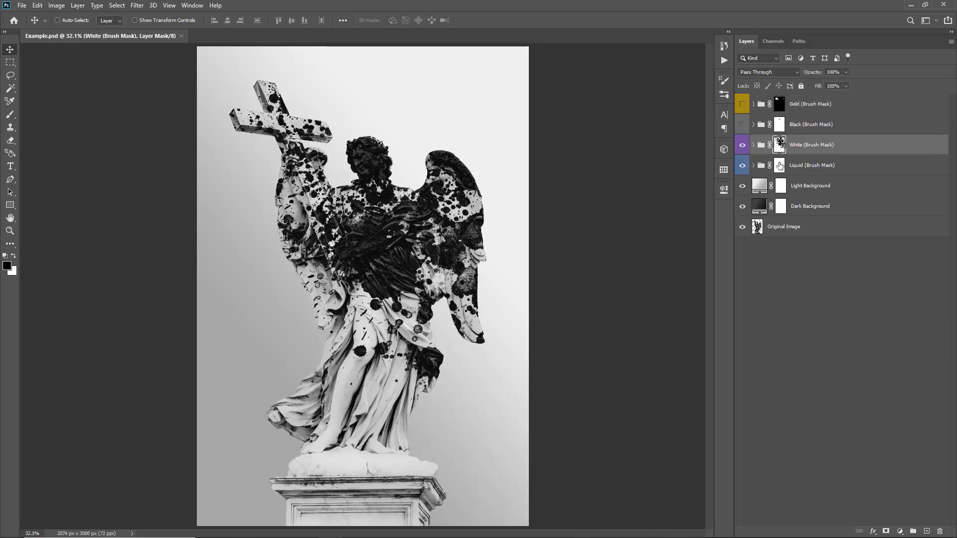
Examine the adjustment layers nested in the Gold (Brush Mask) group's Gold subgroup, and collapse both groups again
click(797, 112)
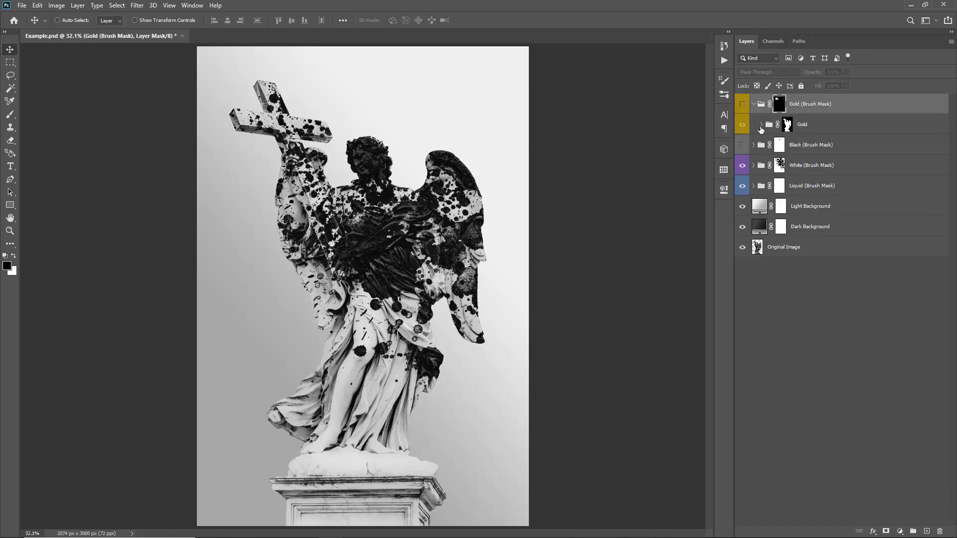
click(761, 125)
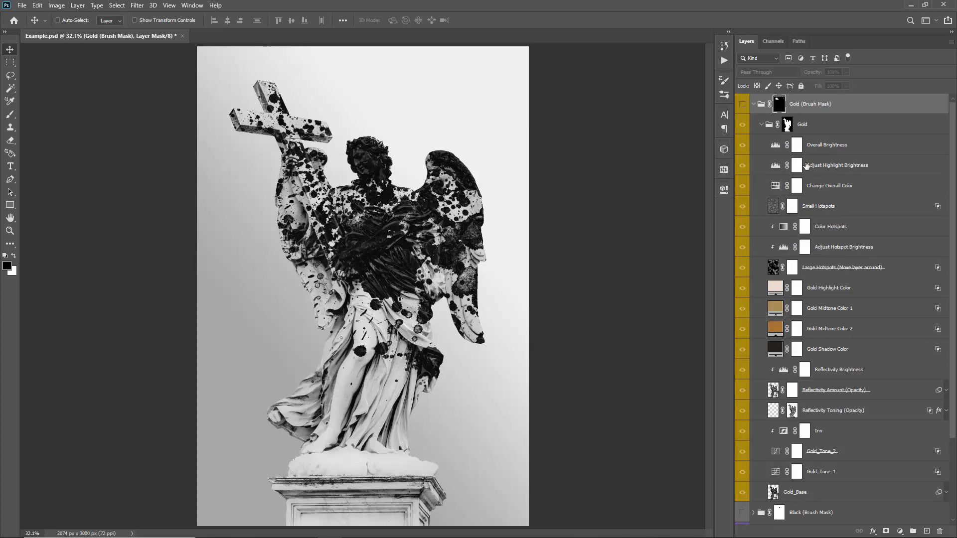
click(762, 125)
click(753, 105)
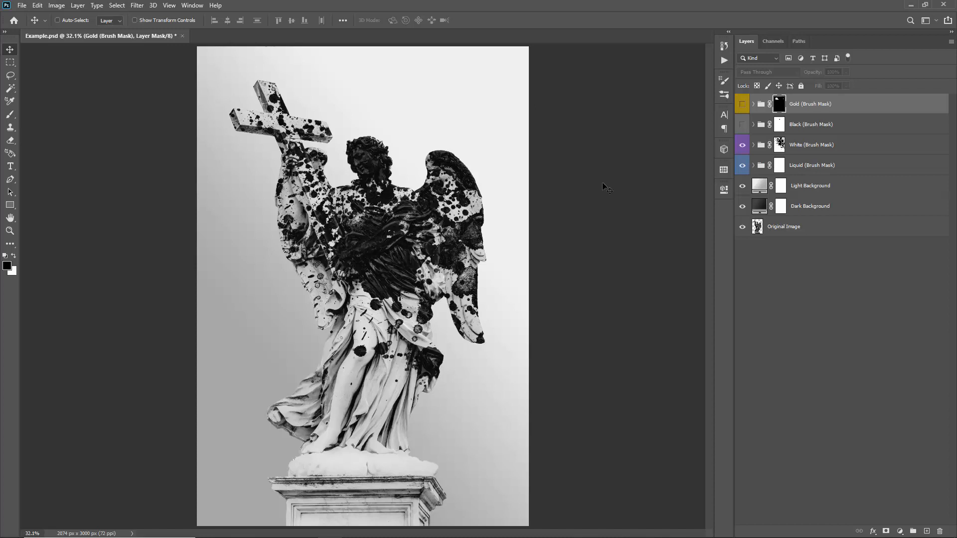
Hide the White and Liquid (Brush Mask) groups and show only the Black (Brush Mask) texture on the statue
drag(742, 148, 742, 166)
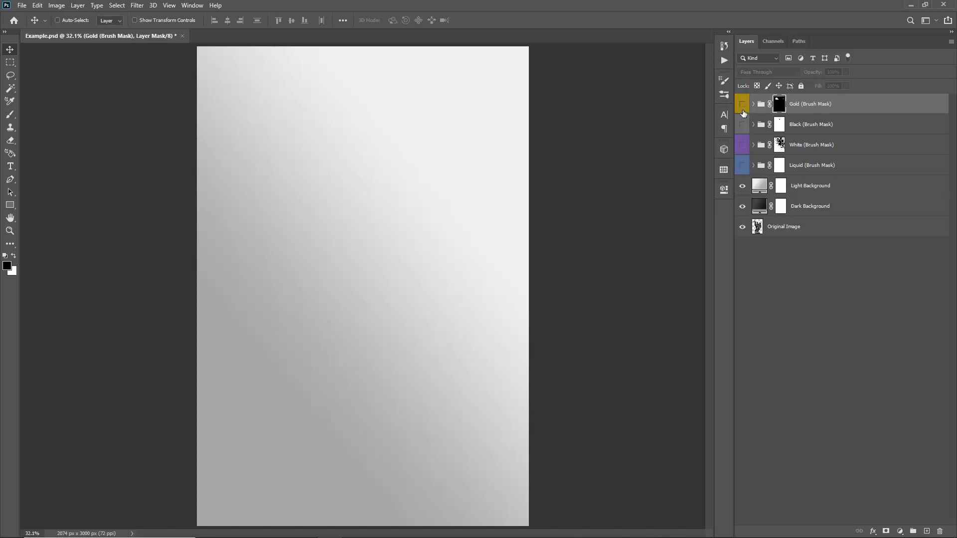
click(741, 106)
click(742, 106)
click(742, 124)
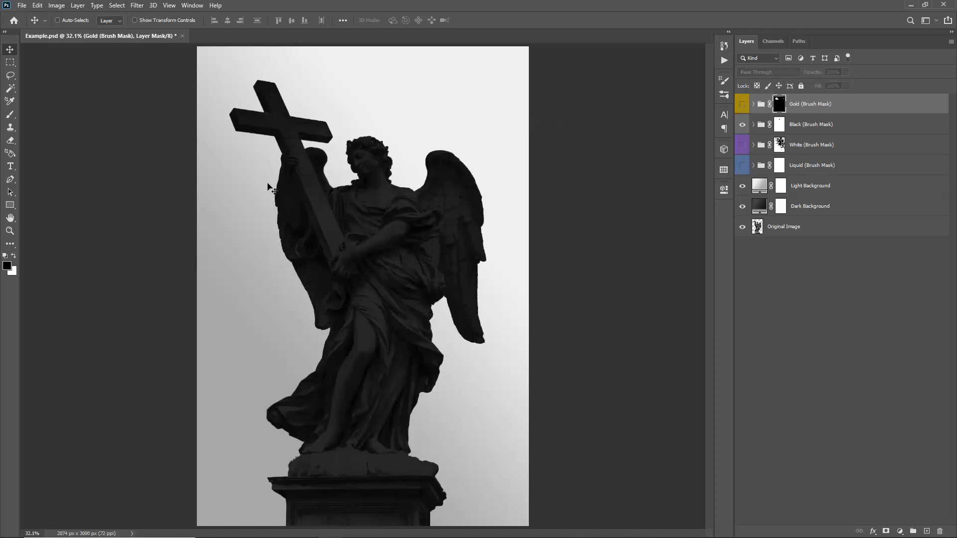
Examine the tone and brightness layers inside the Black (Brush Mask) group's Black subgroup, and collapse both groups again
click(754, 125)
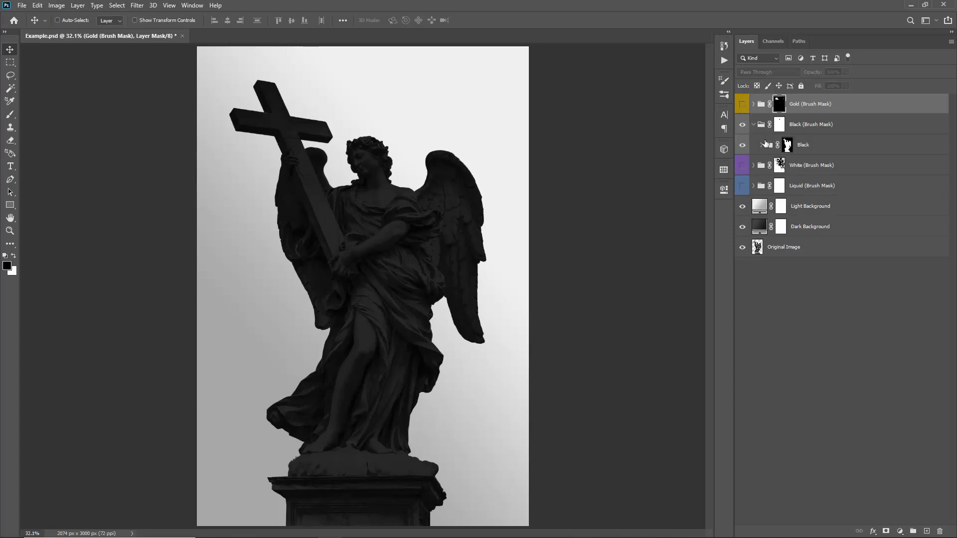
click(762, 145)
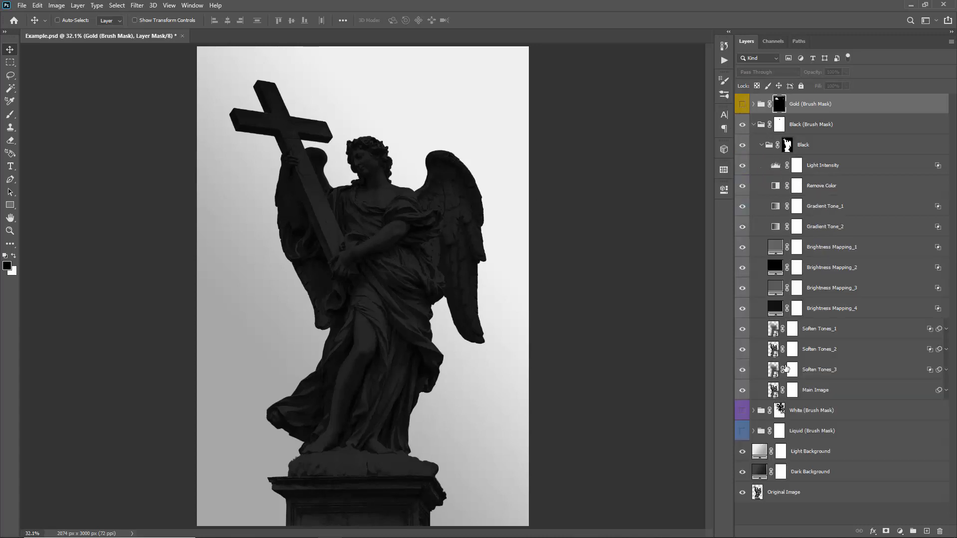
click(762, 145)
click(754, 125)
Hide the Black (Brush Mask) group and save the document
click(743, 124)
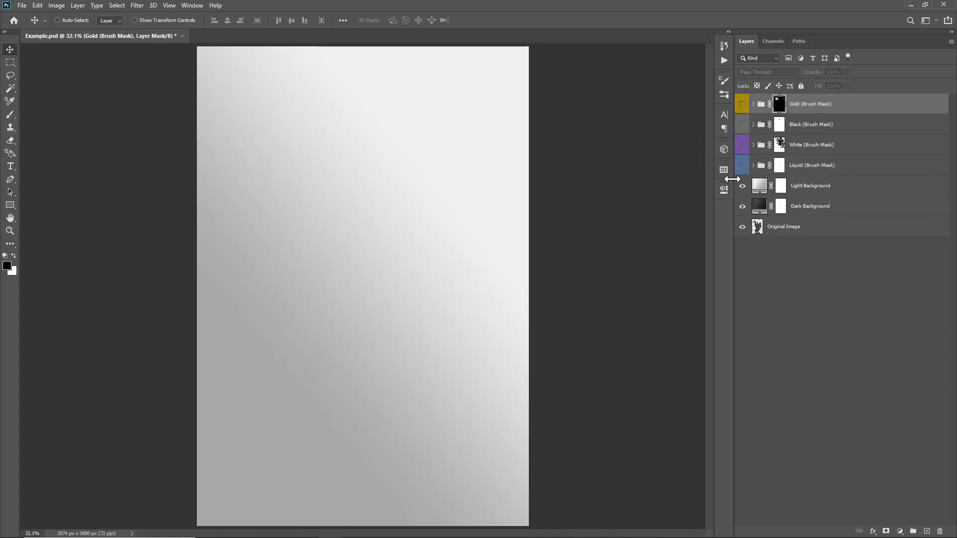
key(ctrl+s)
Show the Gold (Brush Mask) group with its layer mask disabled, and hide the Light Background layer
click(795, 106)
click(742, 105)
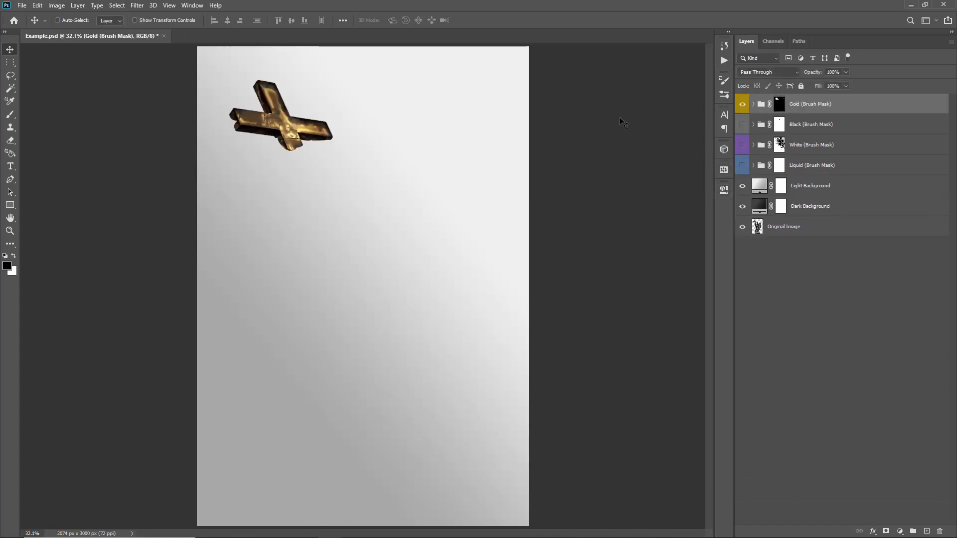
shift+click(780, 109)
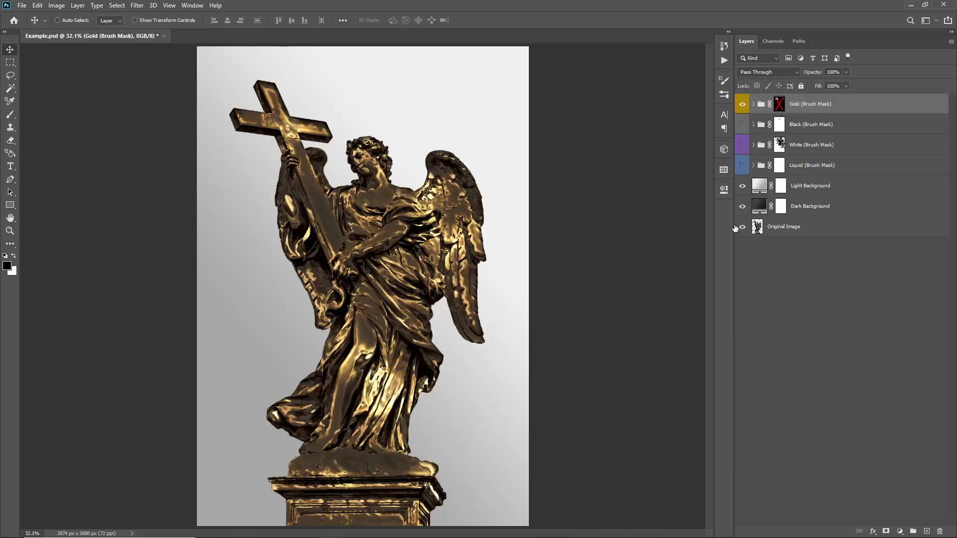
click(743, 186)
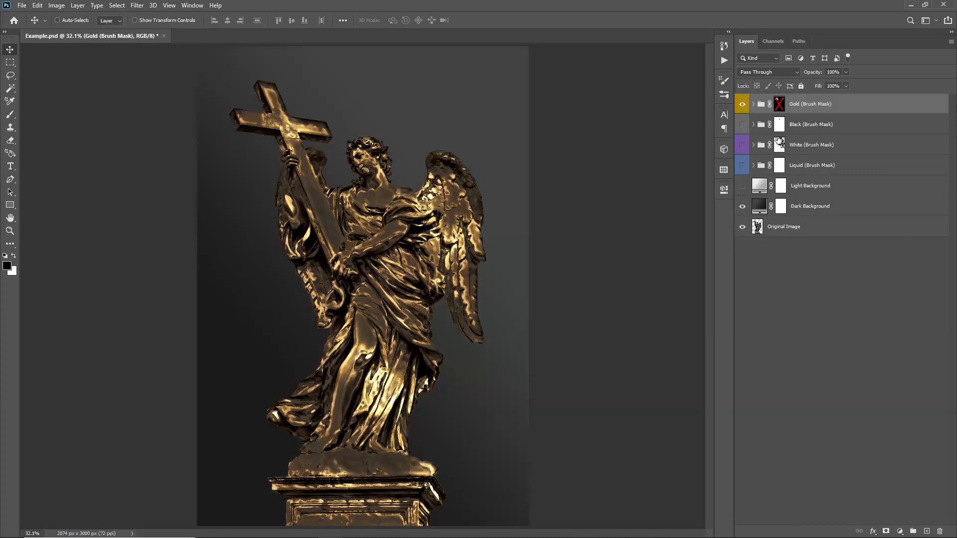
Examine the layers nested in the Gold (Brush Mask) group's Gold subgroup, compare the Black (Brush Mask) group's structure, and collapse the groups
click(753, 104)
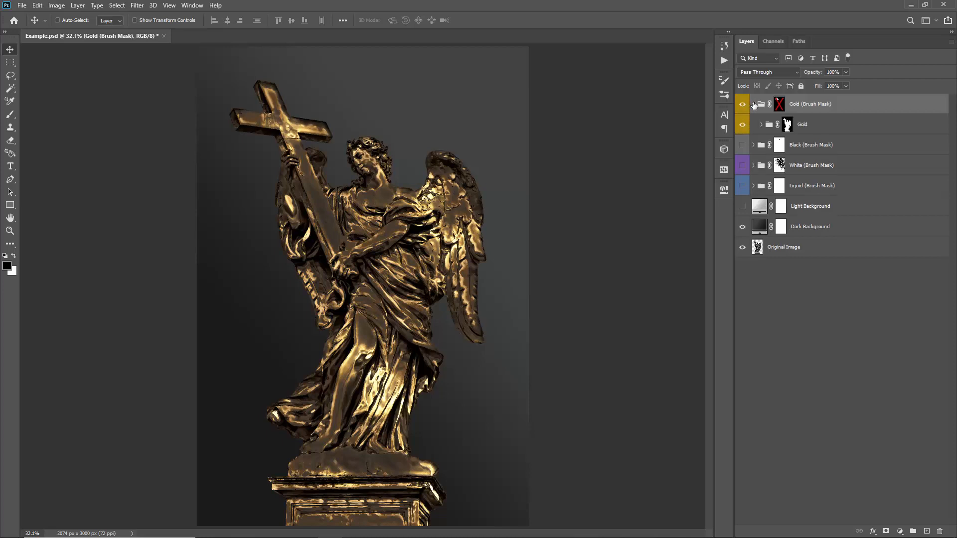
click(788, 125)
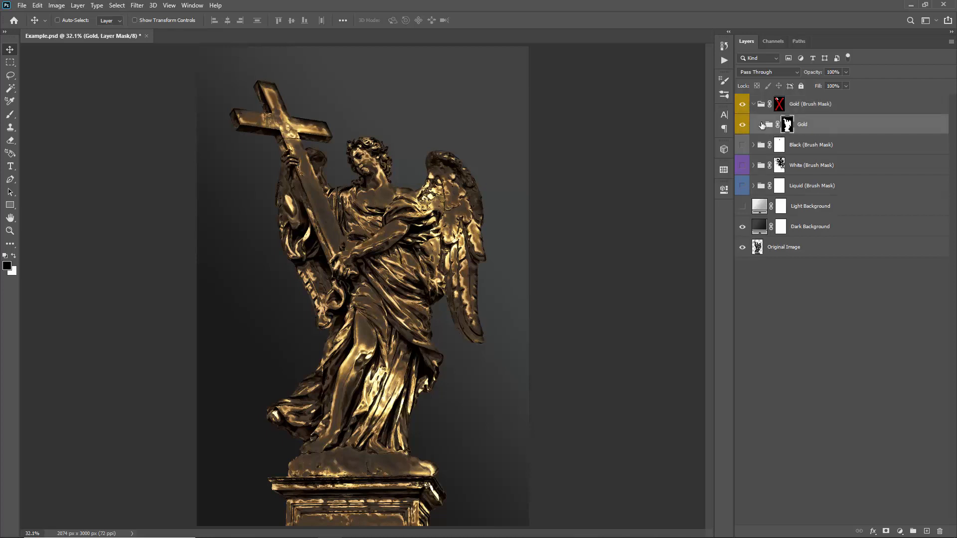
click(761, 125)
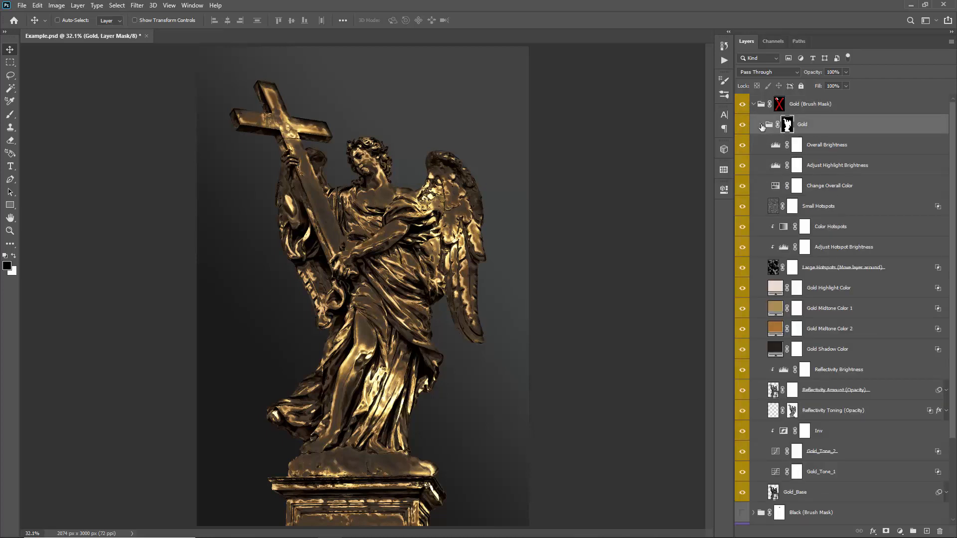
click(761, 125)
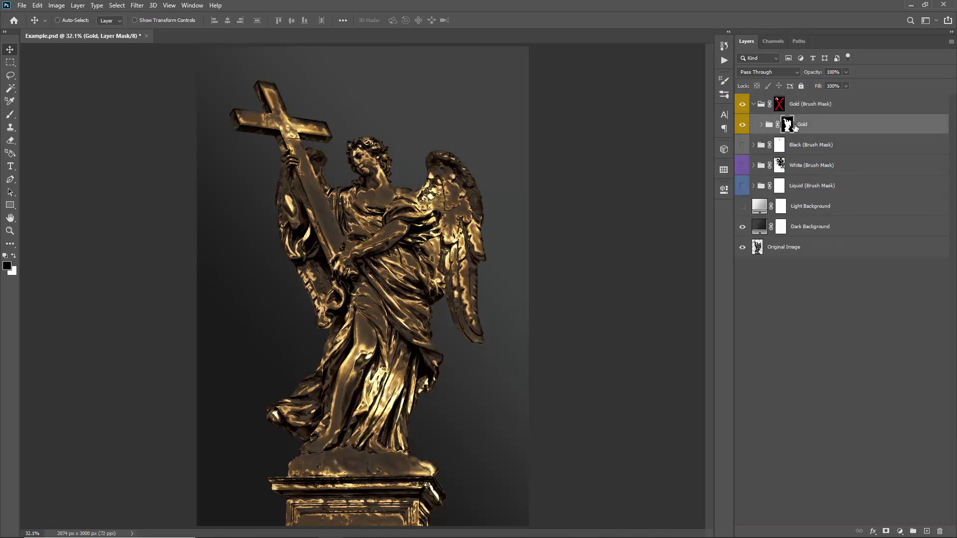
click(754, 146)
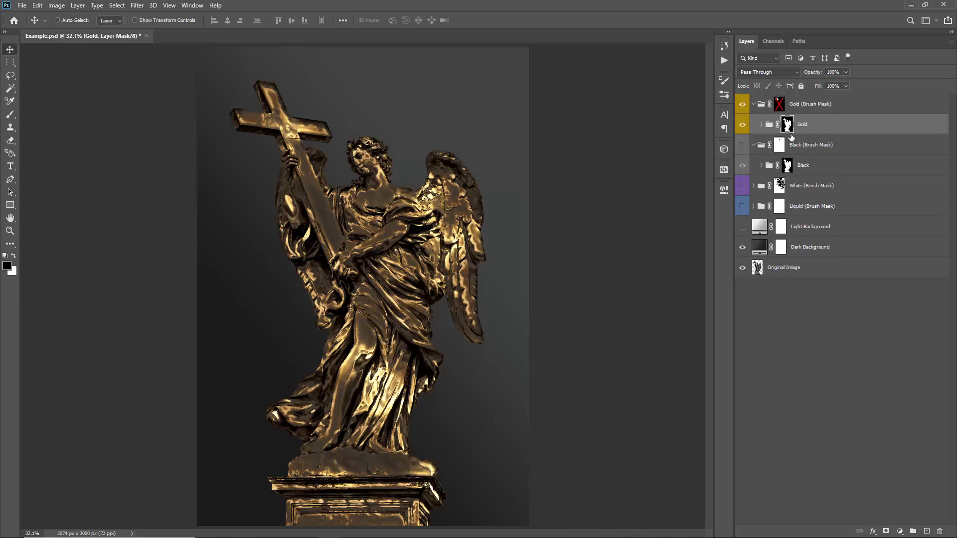
click(757, 106)
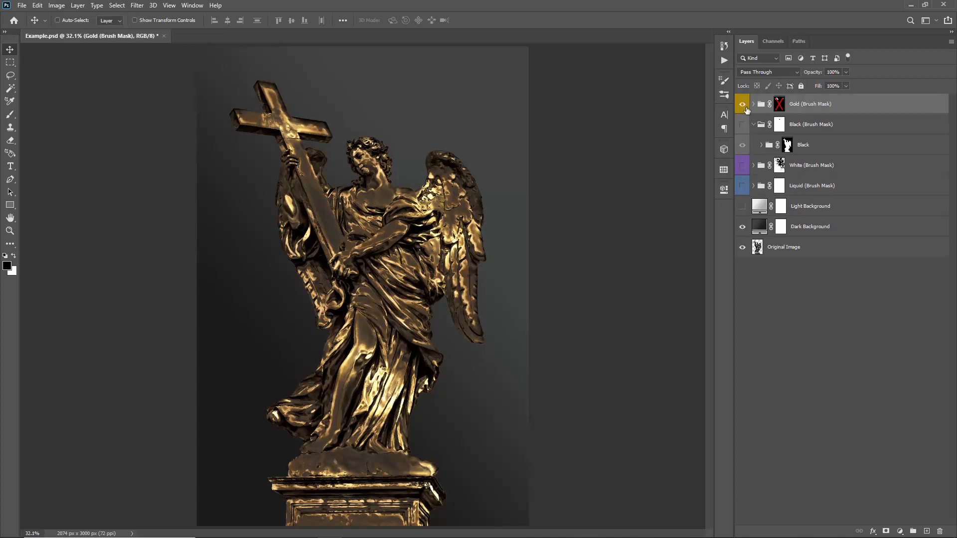
click(808, 128)
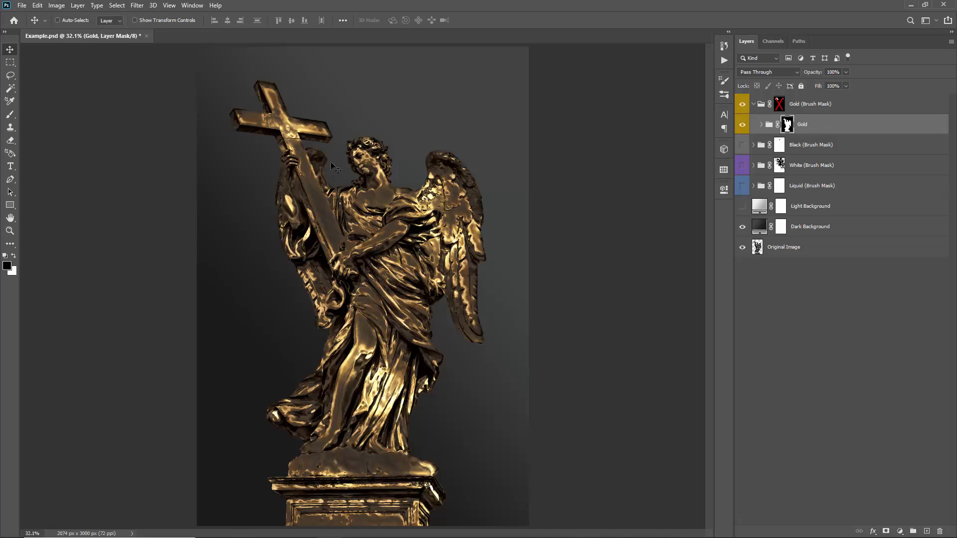
click(753, 104)
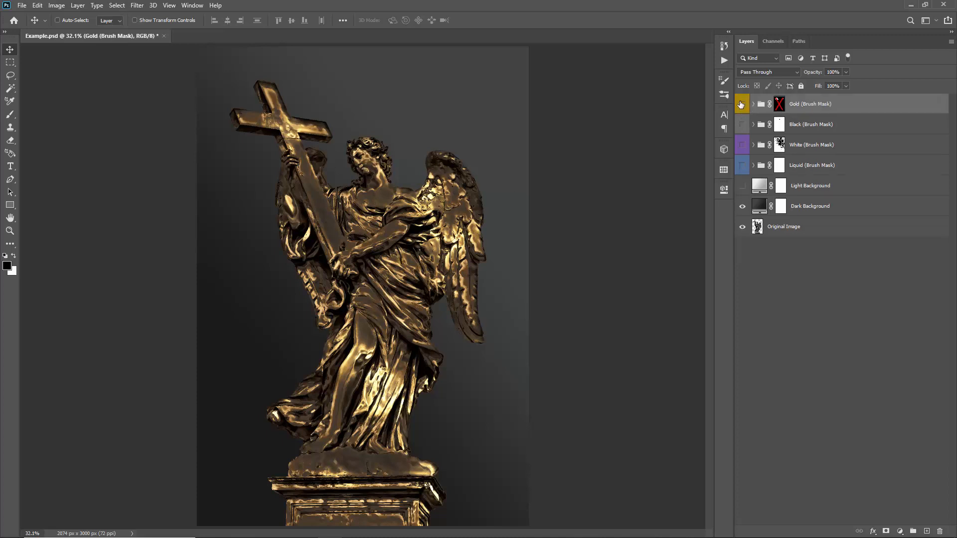
Hide the Gold (Brush Mask) group and Dark Background to view the original statue, and show the gold group again
click(743, 104)
click(742, 206)
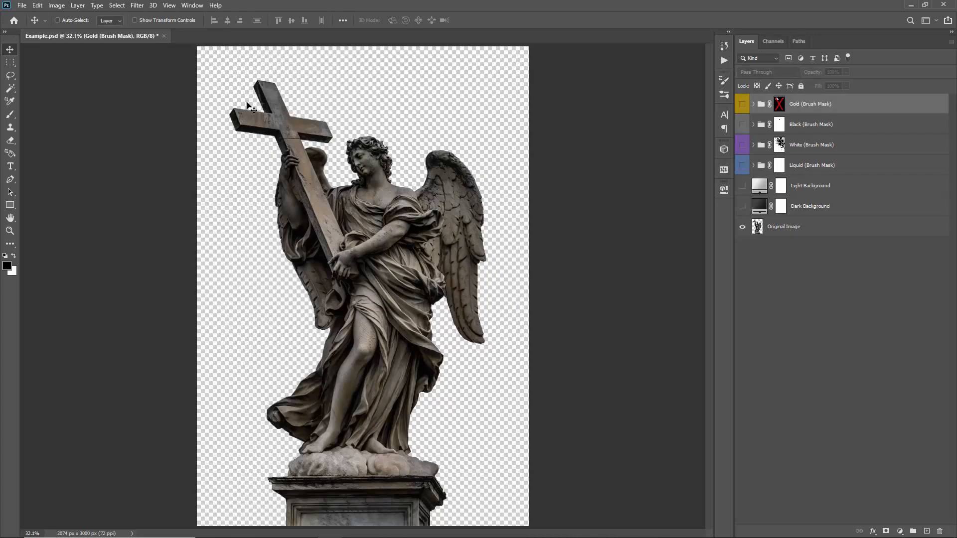
click(743, 103)
Preview the Gold subgroup with its layer mask disabled, re-enable the mask, and show the Dark Background layer
click(753, 104)
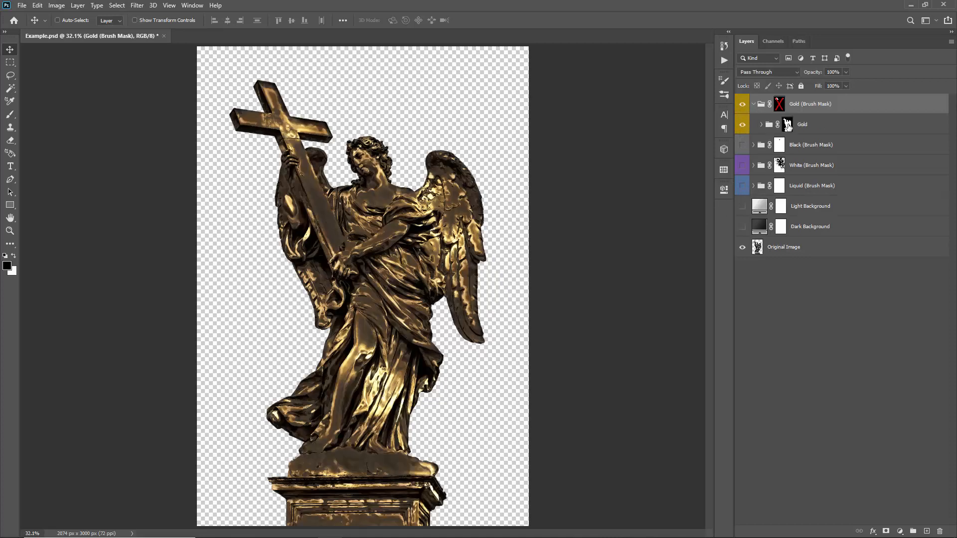
click(787, 126)
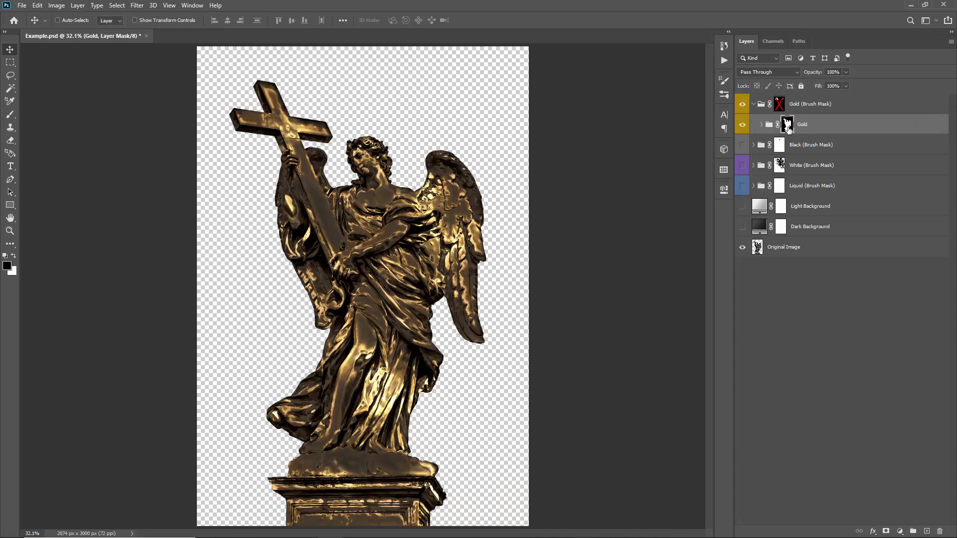
shift+click(787, 125)
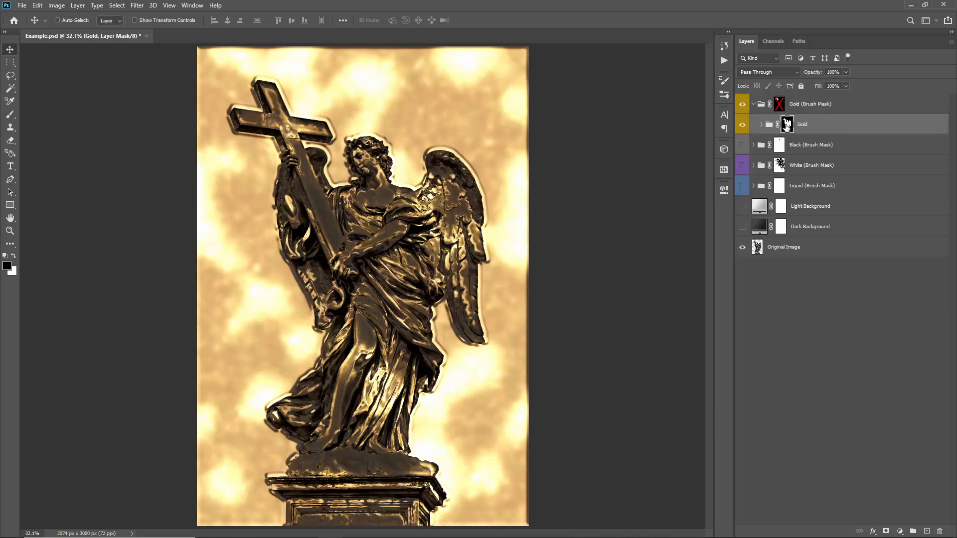
shift+click(787, 125)
click(742, 226)
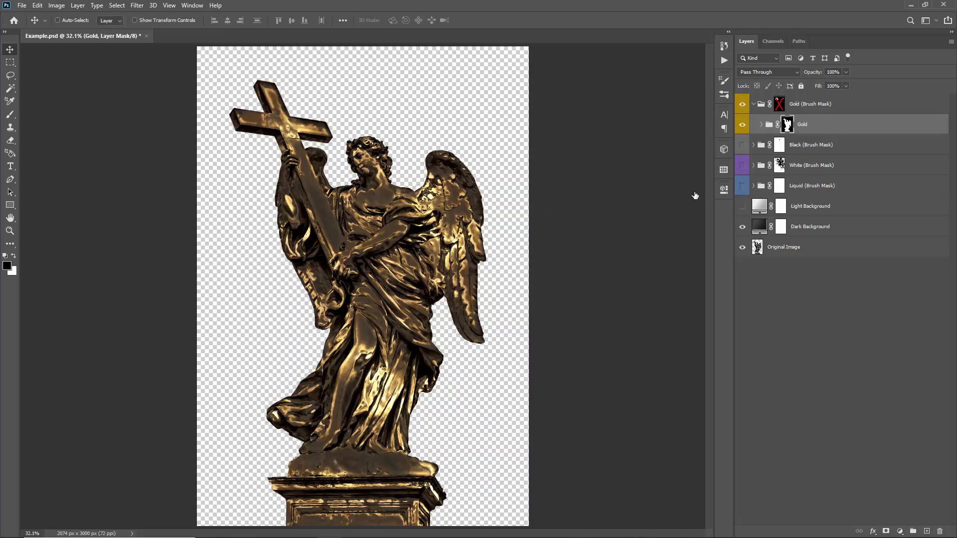
Try moving the midtone level of the Overall Brightness adjustment in the Gold subgroup, and undo it
click(762, 126)
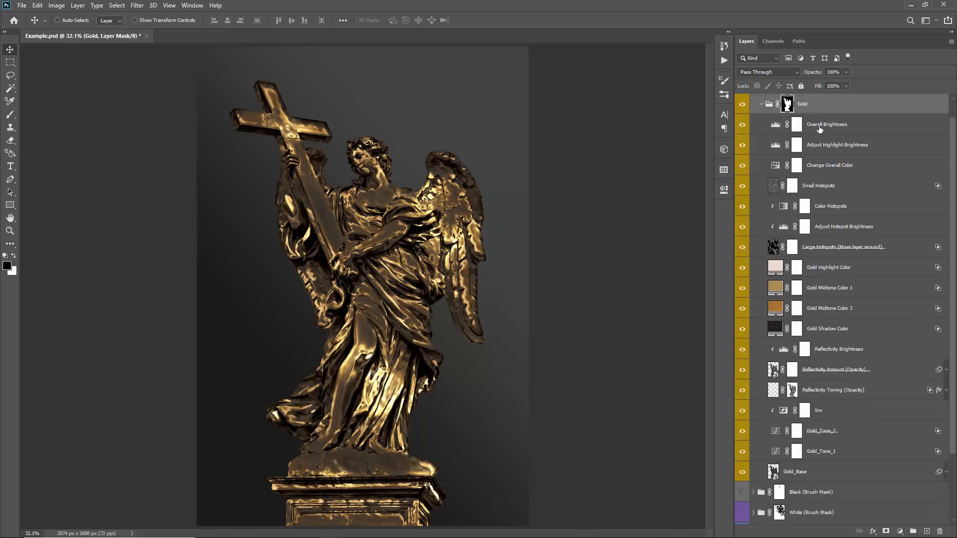
click(810, 141)
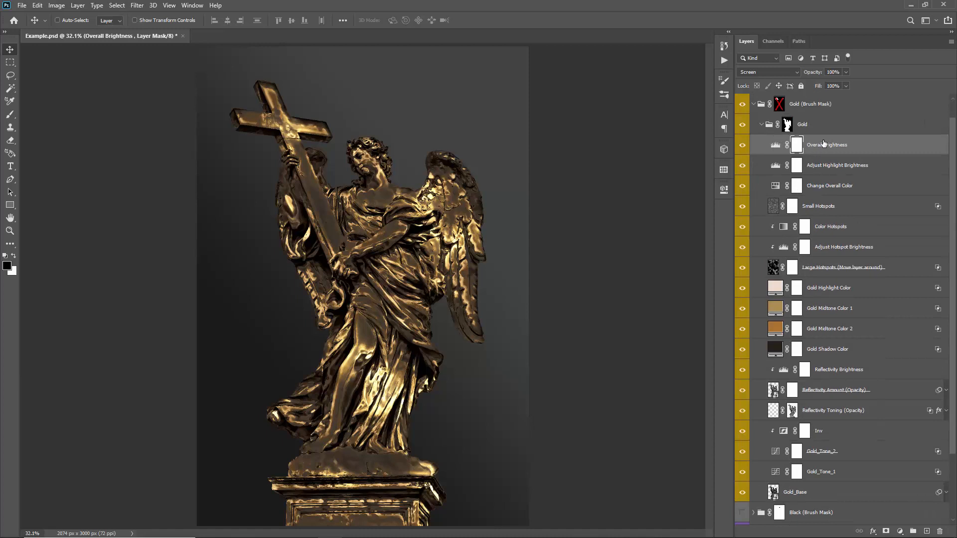
scroll(818, 143, down, 1)
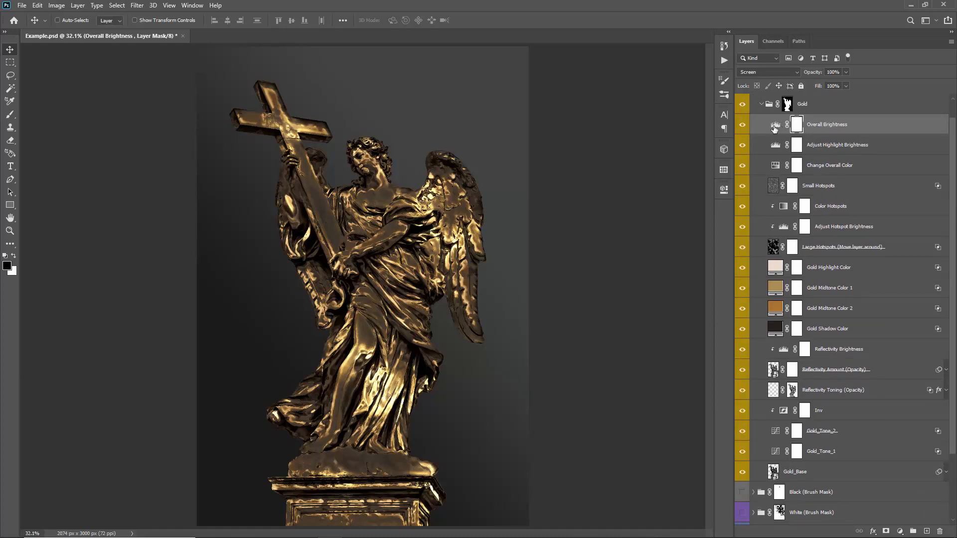
double_click(776, 124)
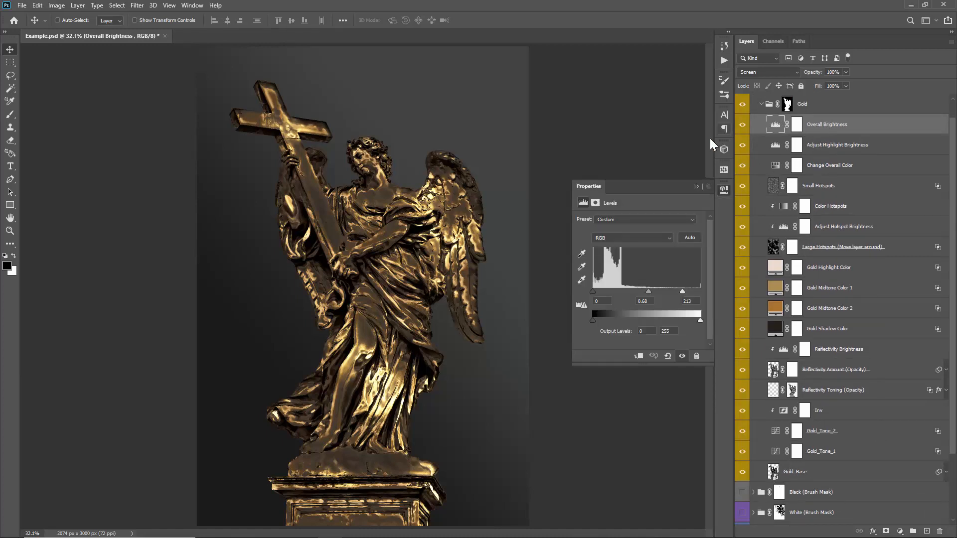
mouse_move(646, 294)
mouse_down()
mouse_move(708, 297)
mouse_move(660, 296)
mouse_up()
key(ctrl+z)
click(696, 186)
Set the Adjust Highlight Brightness levels to a midtone input of 0.40 and a white output of 107
click(811, 146)
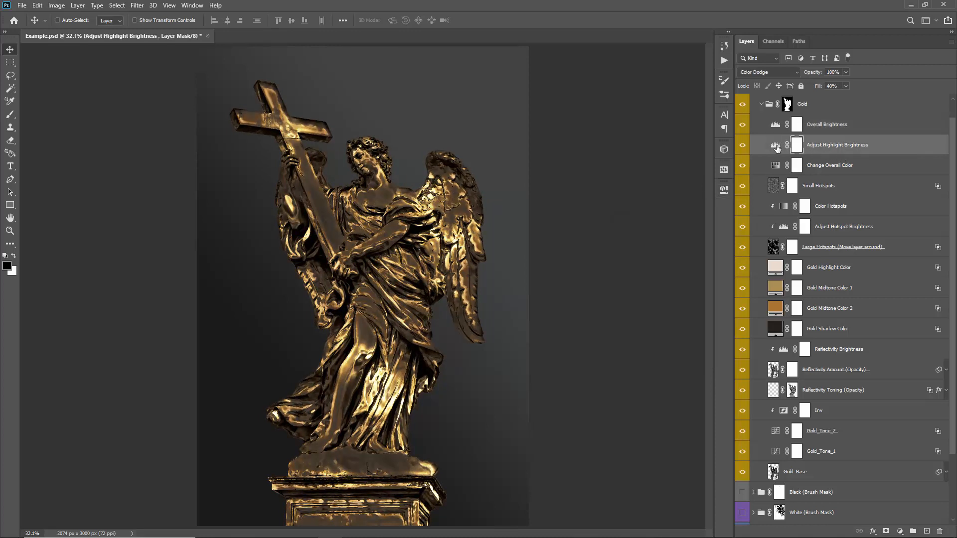
click(796, 145)
double_click(776, 146)
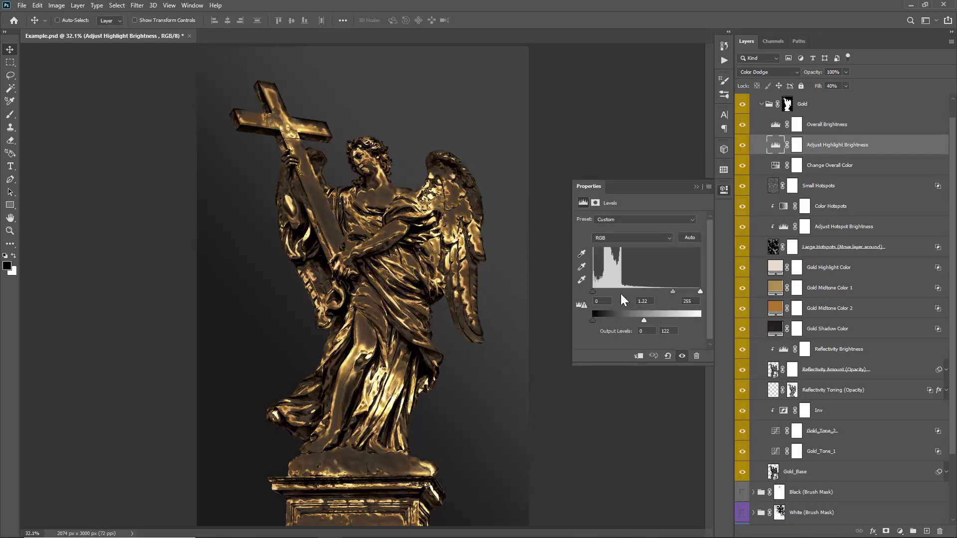
drag(621, 294, 672, 298)
drag(630, 292, 674, 290)
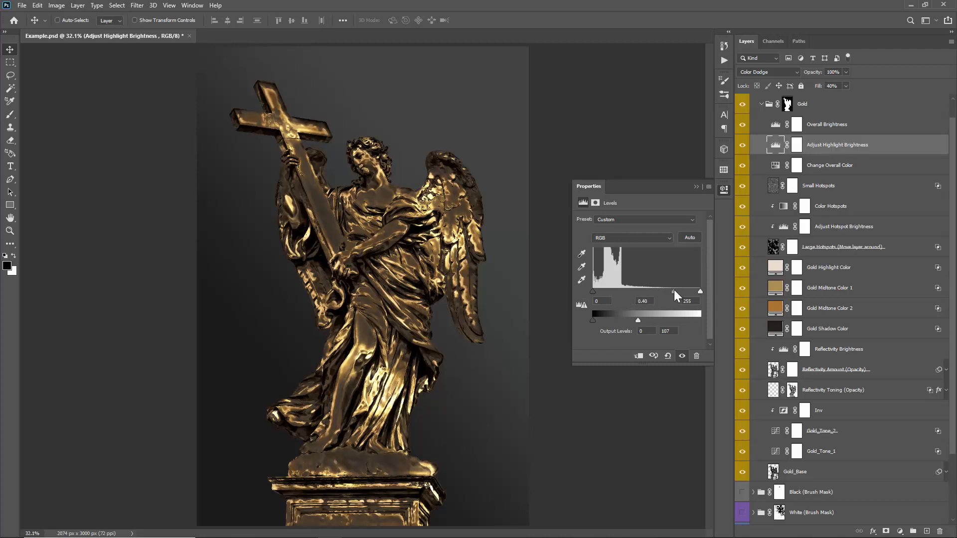
click(696, 187)
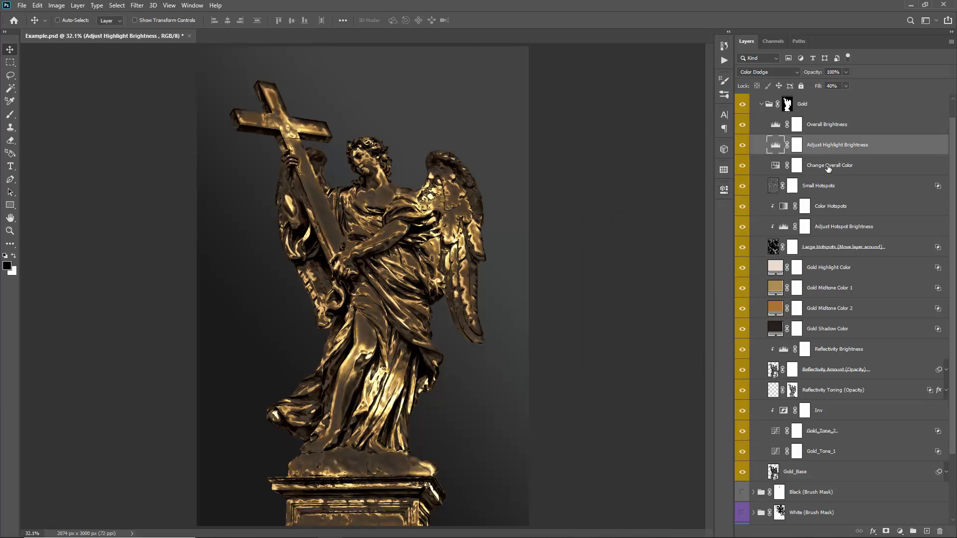
Try shifting the hue of the Change Overall Color adjustment in the Gold subgroup, and undo it
click(822, 166)
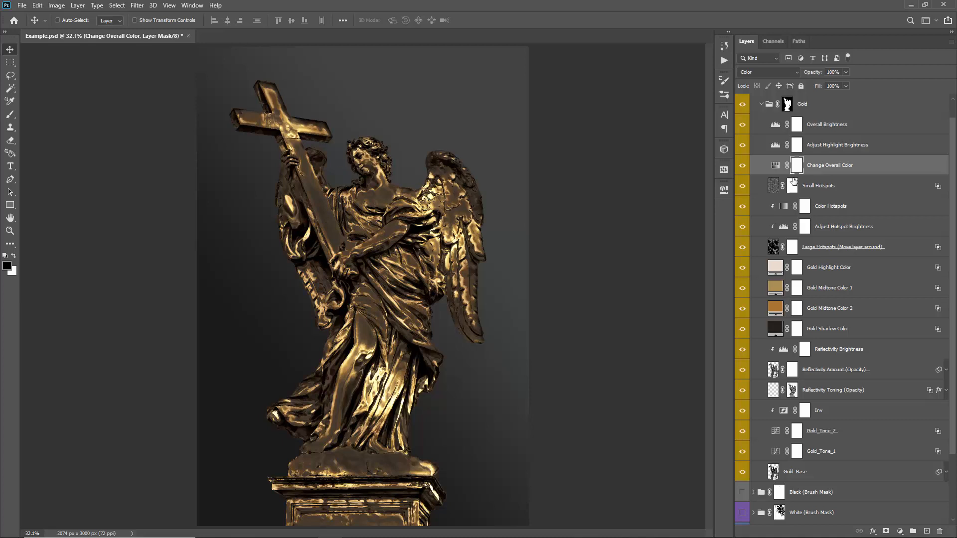
double_click(776, 165)
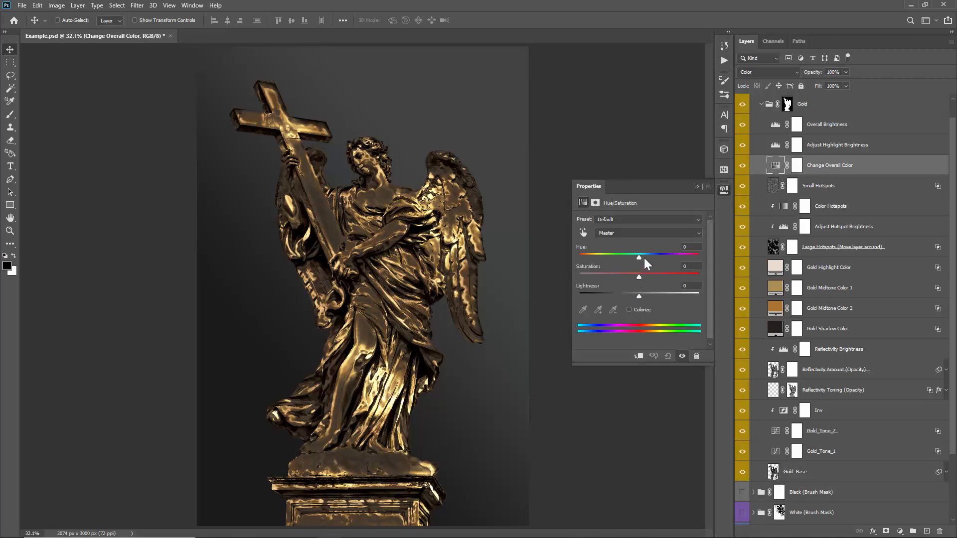
drag(644, 258, 612, 269)
key(ctrl+z)
Try tinting the statue with Colorize and altered saturation in the Change Overall Color adjustment, and turn Colorize off again
click(630, 310)
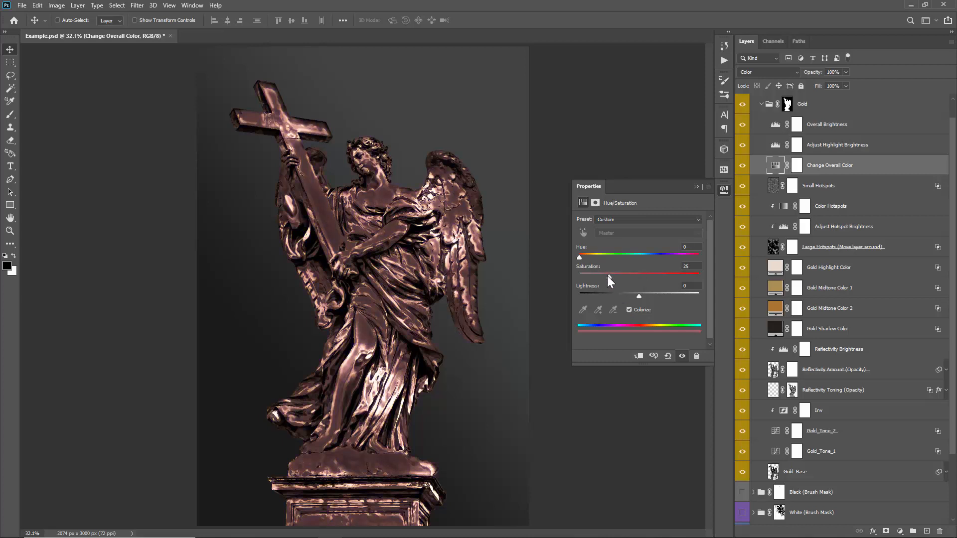
drag(628, 278, 684, 265)
click(629, 310)
click(697, 185)
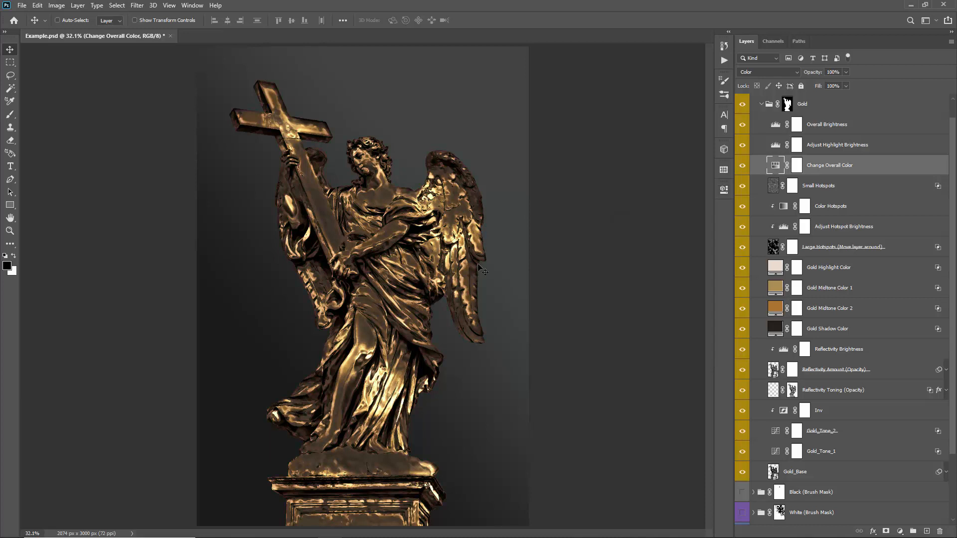
Select the Small Hotspots layer in the Gold subgroup and save the document
click(830, 189)
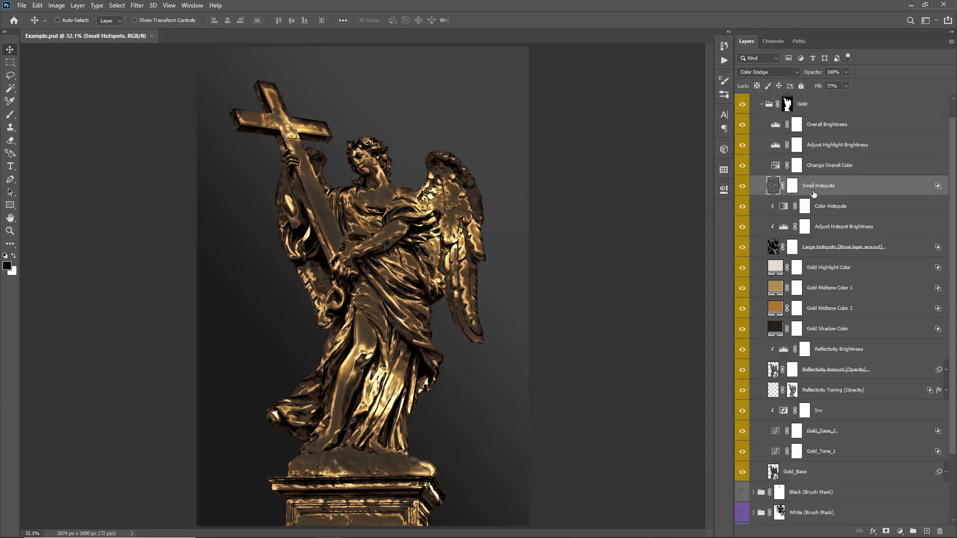
drag(480, 183, 456, 195)
key(ctrl+s)
drag(370, 149, 443, 185)
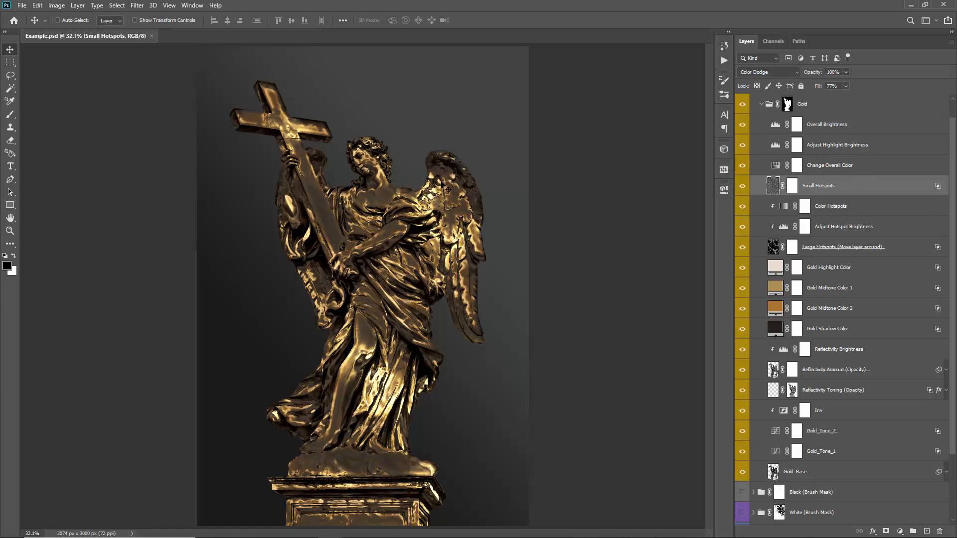
key(alt+shift+o)
Examine the Color Hotspots and Adjust Hotspot Brightness layers clipped to the Large Hotspots layer
click(846, 209)
shift+click(829, 248)
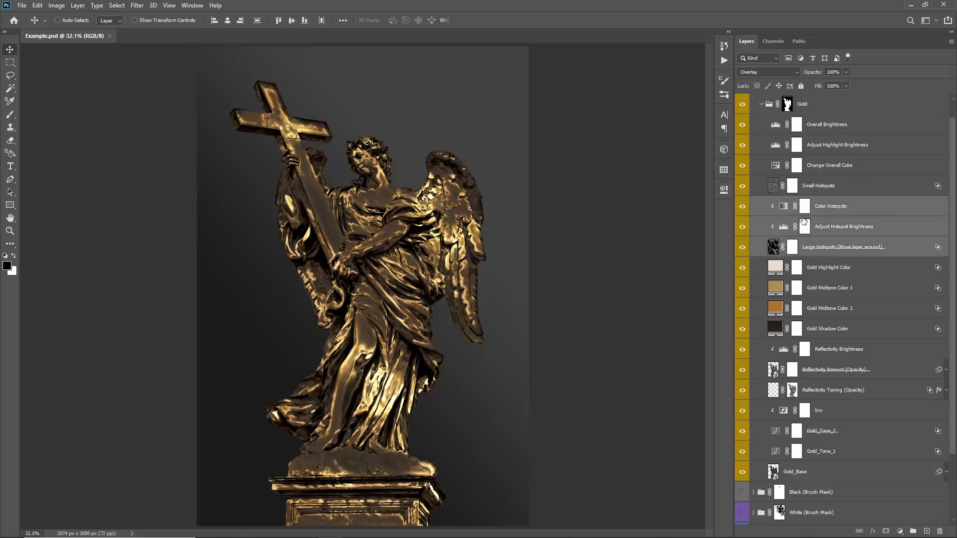
click(832, 211)
shift+click(826, 219)
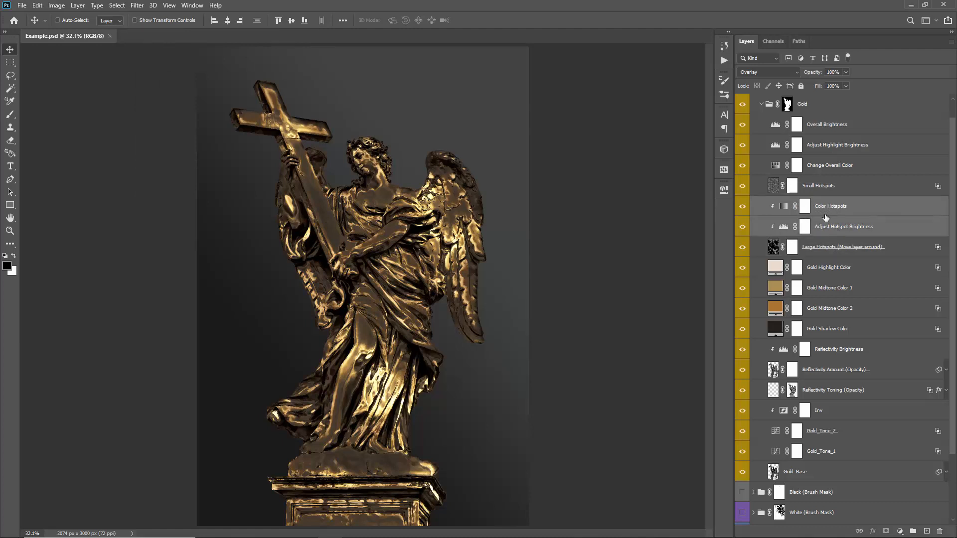
click(817, 247)
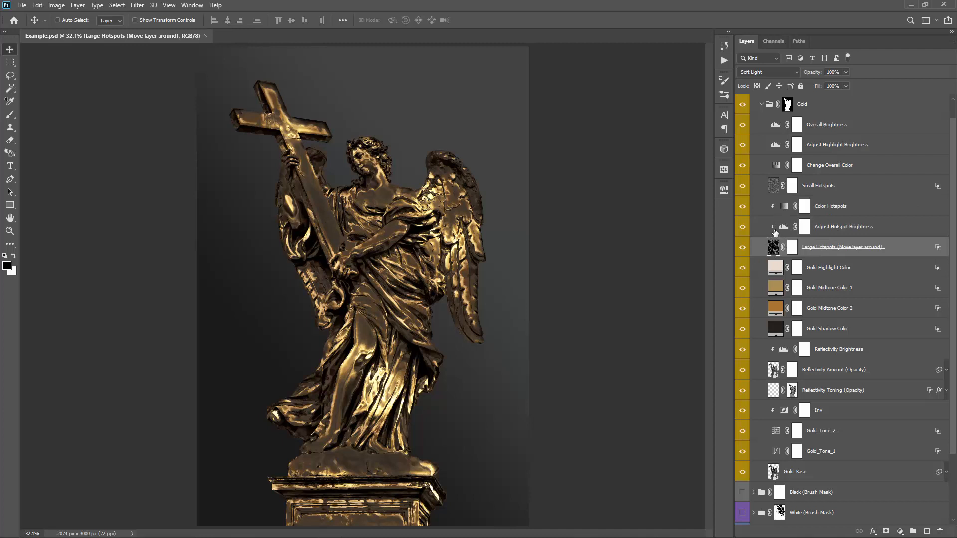
click(840, 227)
shift+click(831, 213)
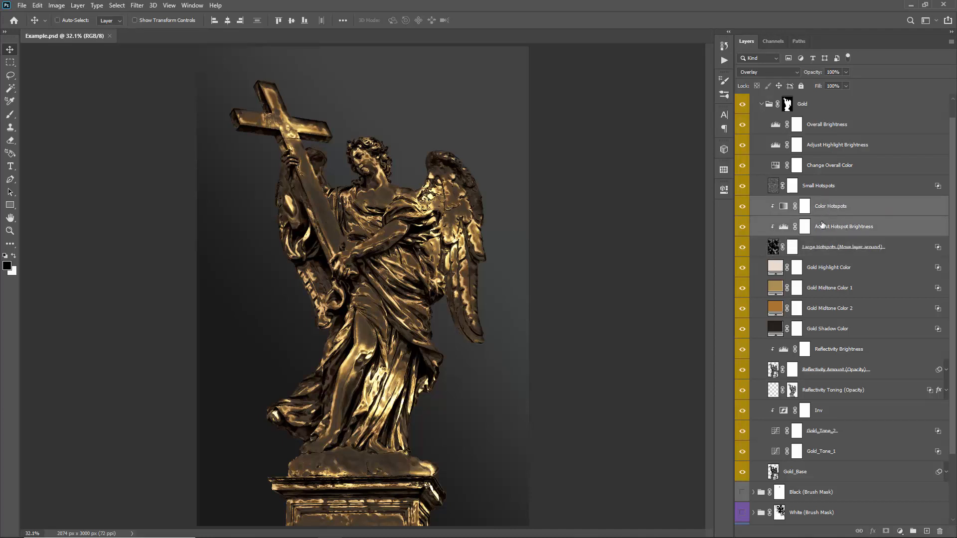
Try moving the Large Hotspots layer across the statue to shift where its bright highlights fall
click(777, 248)
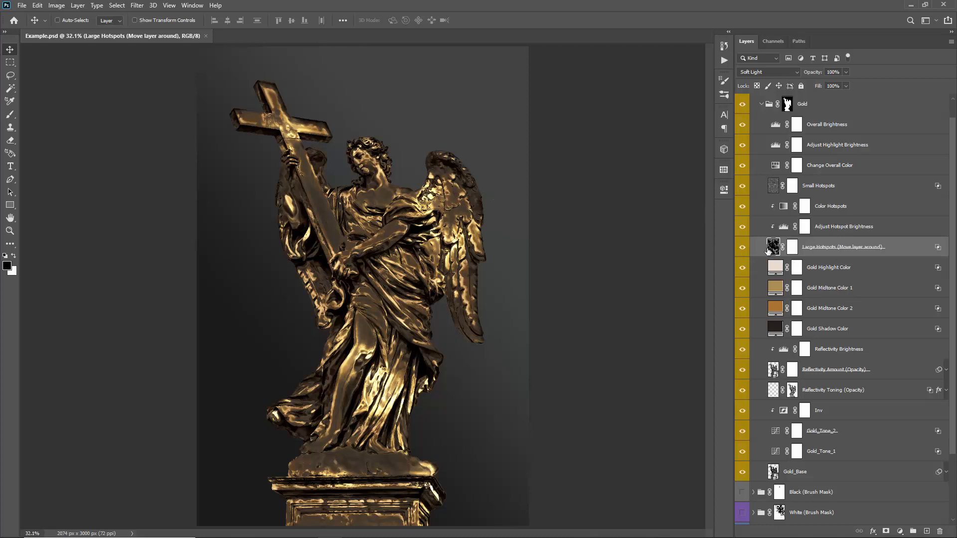
drag(458, 206, 414, 205)
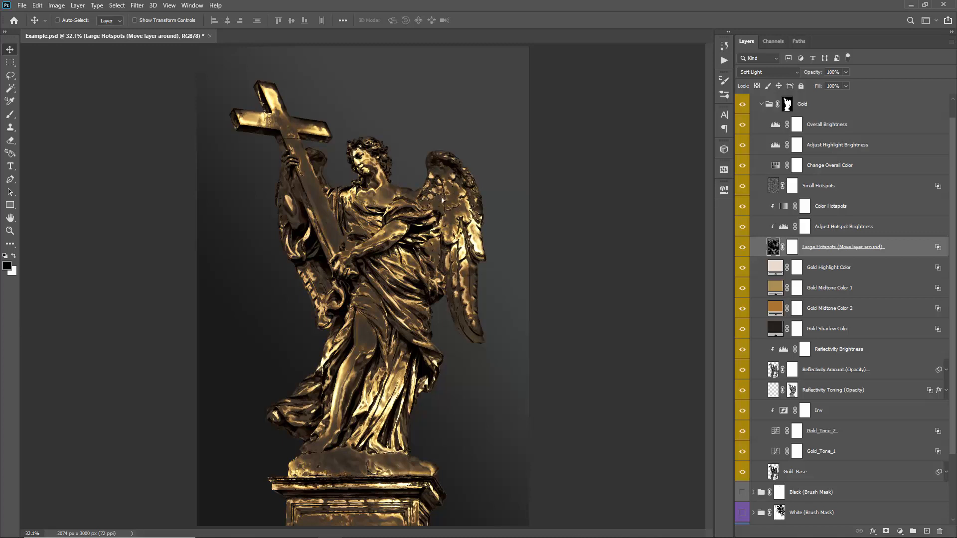
mouse_move(442, 200)
mouse_down()
mouse_move(450, 203)
mouse_move(429, 192)
mouse_up()
Restore the Large Hotspots layer's position and try scaling the layer with Free Transform around the whole statue
key(ctrl+s)
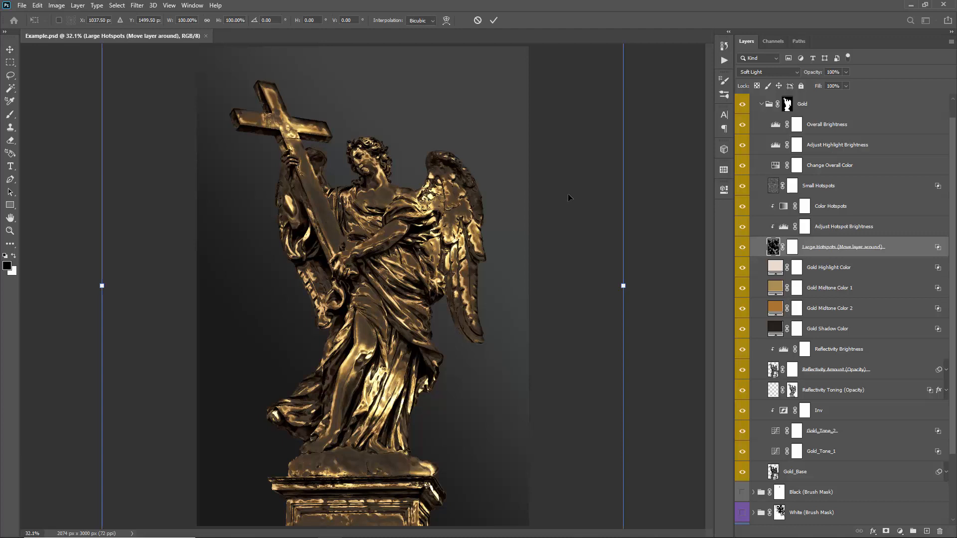
key(ctrl+minus)
key(ctrl+minus)
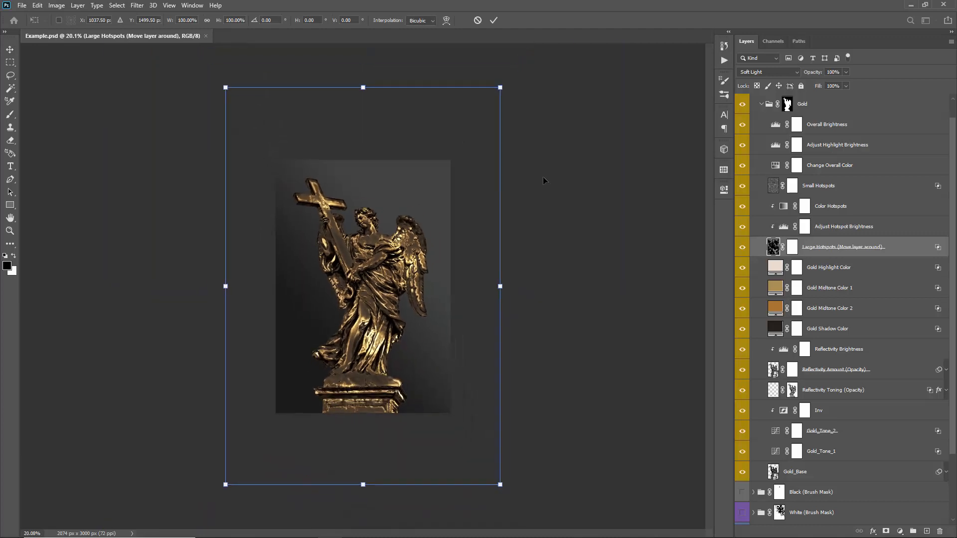
drag(498, 88, 484, 131)
key(Return)
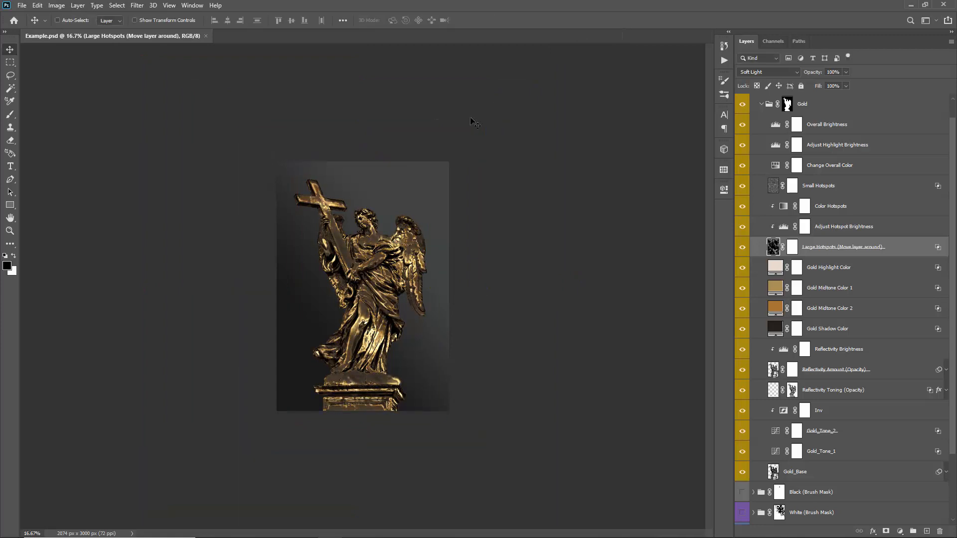
key(ctrl+0)
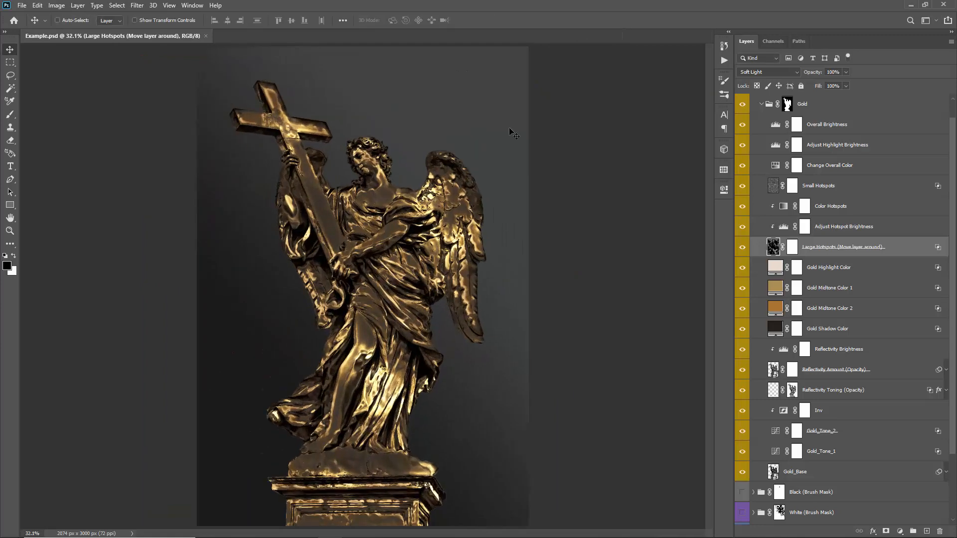
Try lowering the midtone level of the Adjust Hotspot Brightness layer to 0.82 and undo the change
click(827, 228)
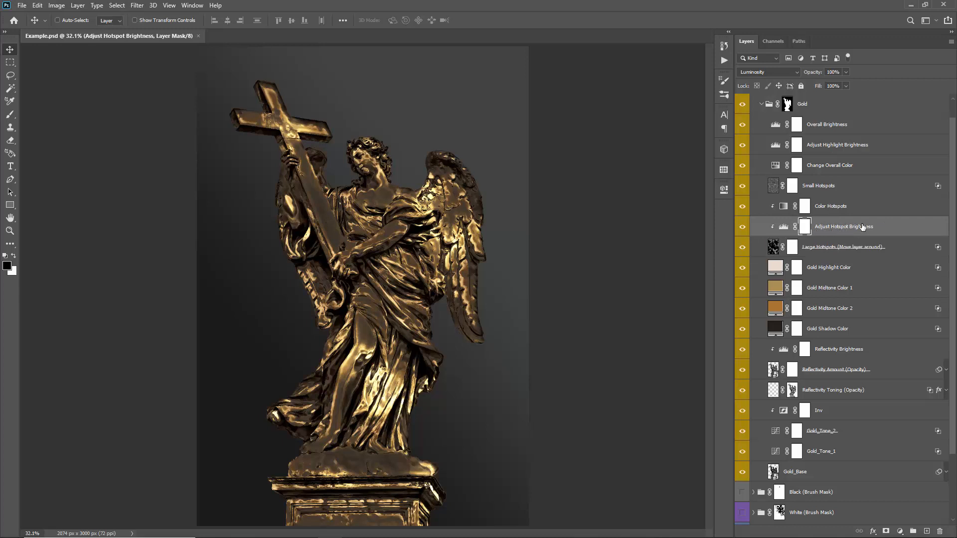
double_click(784, 227)
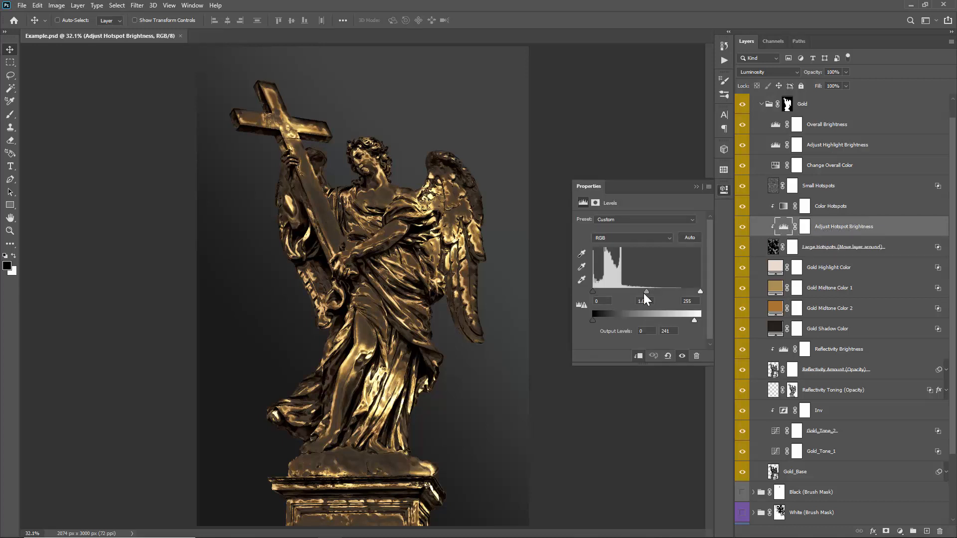
mouse_move(644, 294)
mouse_down()
mouse_move(678, 292)
mouse_move(612, 292)
mouse_move(666, 294)
mouse_move(654, 292)
mouse_up()
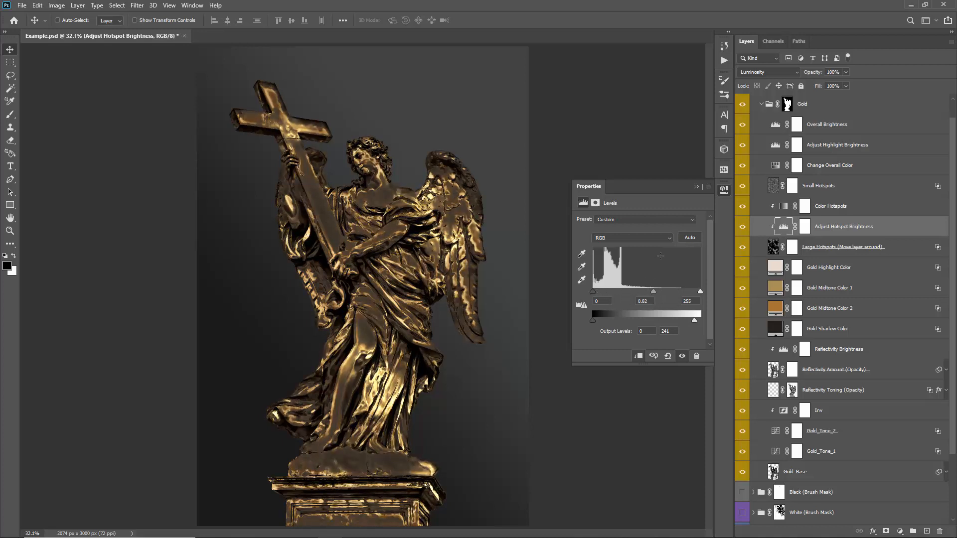
key(ctrl+z)
click(696, 187)
Open the Color Hotspots gradient map for editing, inspect its dark colour stop, and cancel without altering the gradient
click(786, 207)
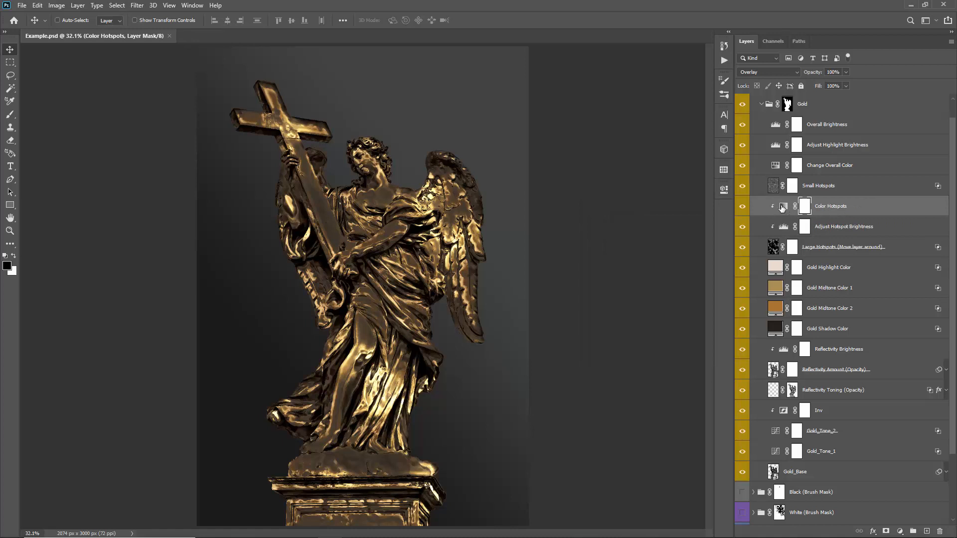
double_click(782, 208)
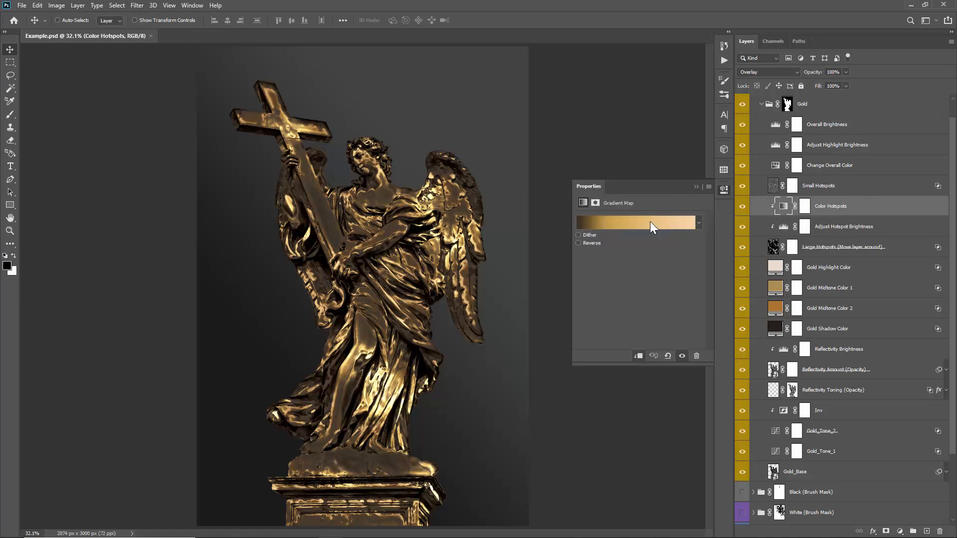
click(695, 187)
double_click(781, 210)
click(618, 223)
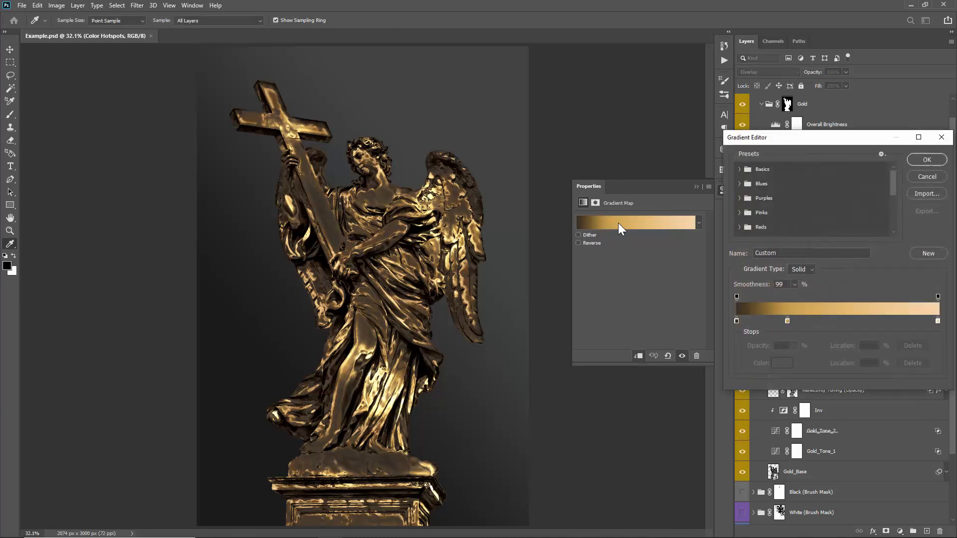
drag(719, 140, 492, 103)
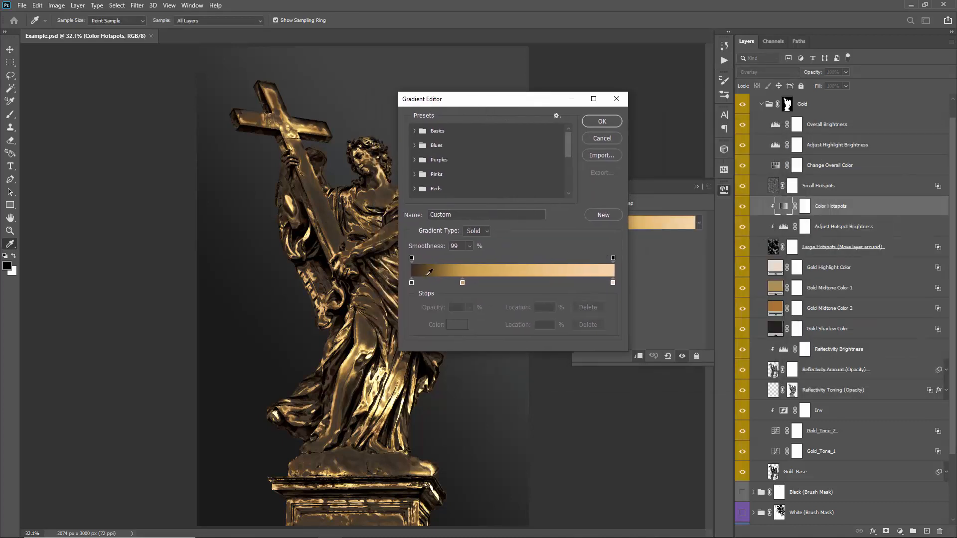
click(411, 282)
click(456, 325)
click(496, 172)
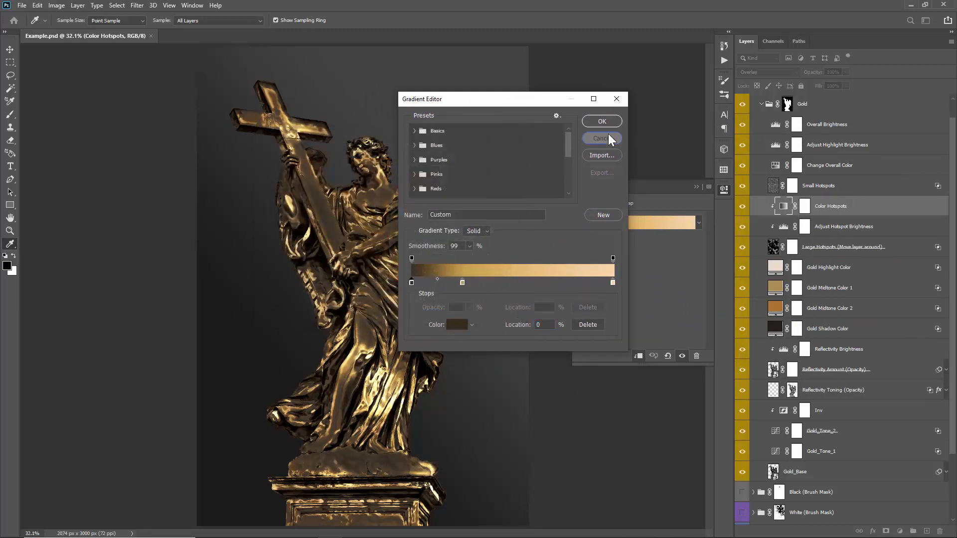
click(608, 138)
click(695, 187)
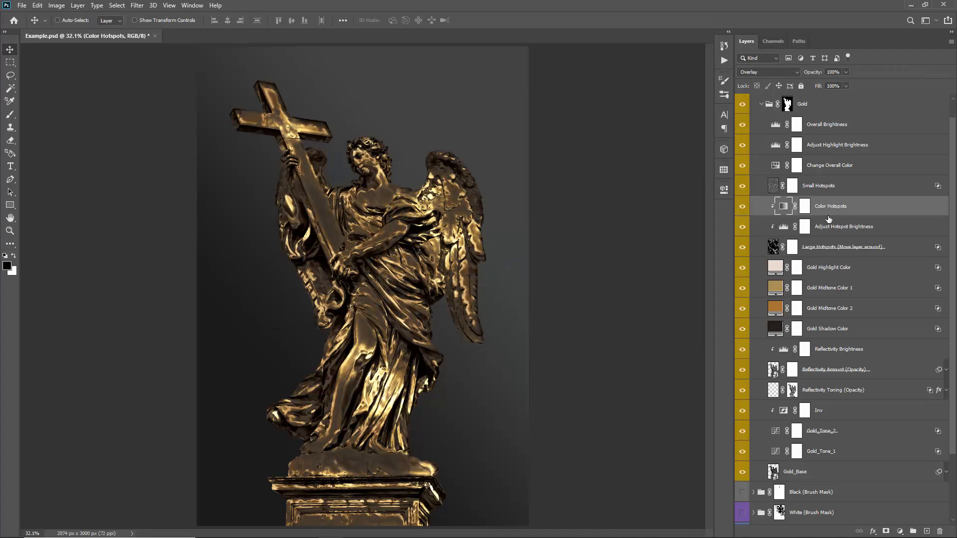
Hide the four gold fill layers from Gold Highlight Color through Gold Shadow Color
scroll(829, 220, down, 4)
click(814, 194)
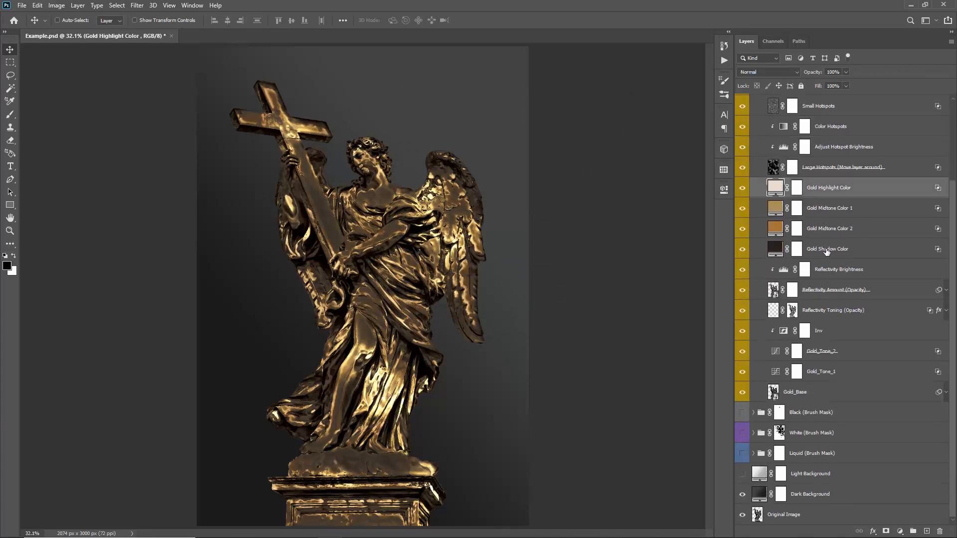
shift+click(826, 252)
drag(743, 189, 745, 251)
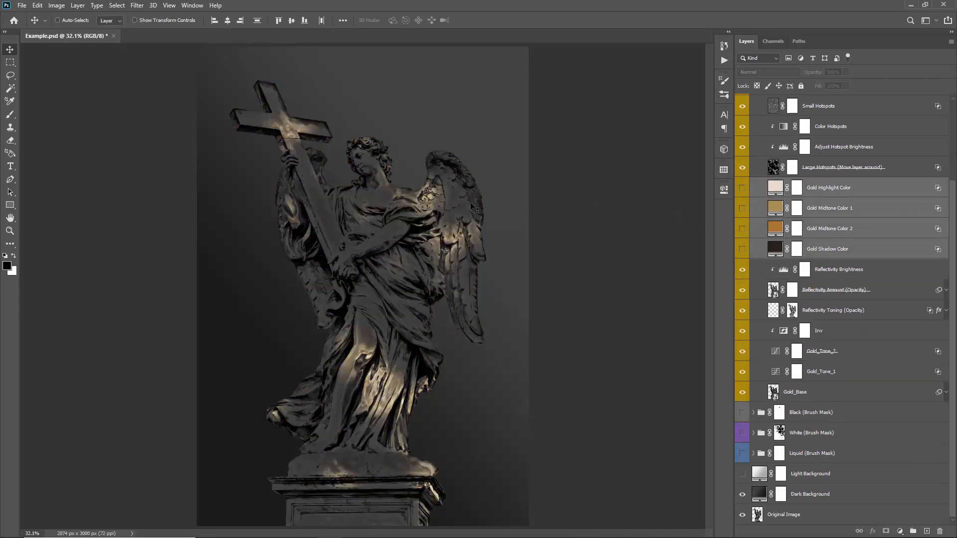
Try moving the Large Hotspots layer across the uncoloured statue, and show the four gold fill layers again
click(808, 172)
drag(513, 208, 378, 174)
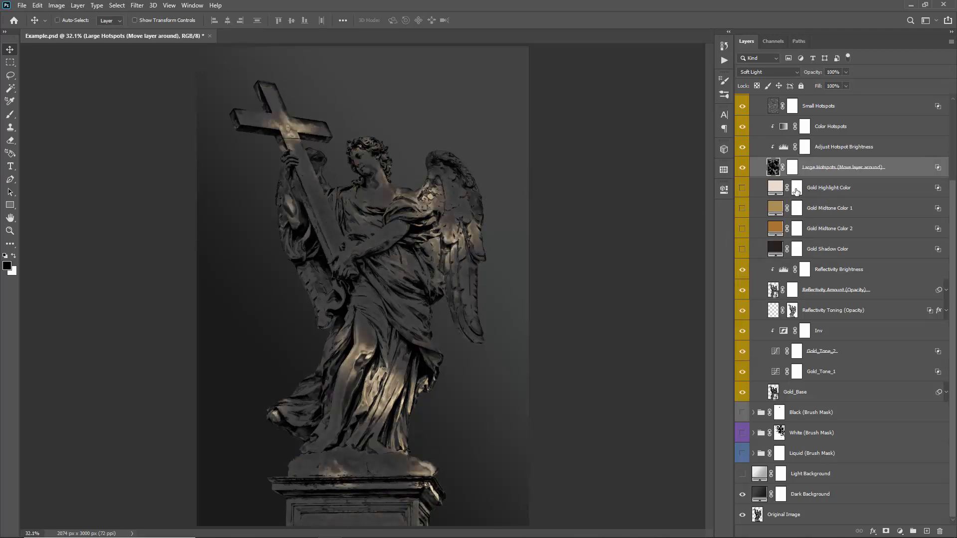
drag(743, 193, 737, 249)
Try recolouring the Gold Midtone Color 2 fill layer to bright green 7eff00 and cancel the change
click(827, 196)
click(834, 209)
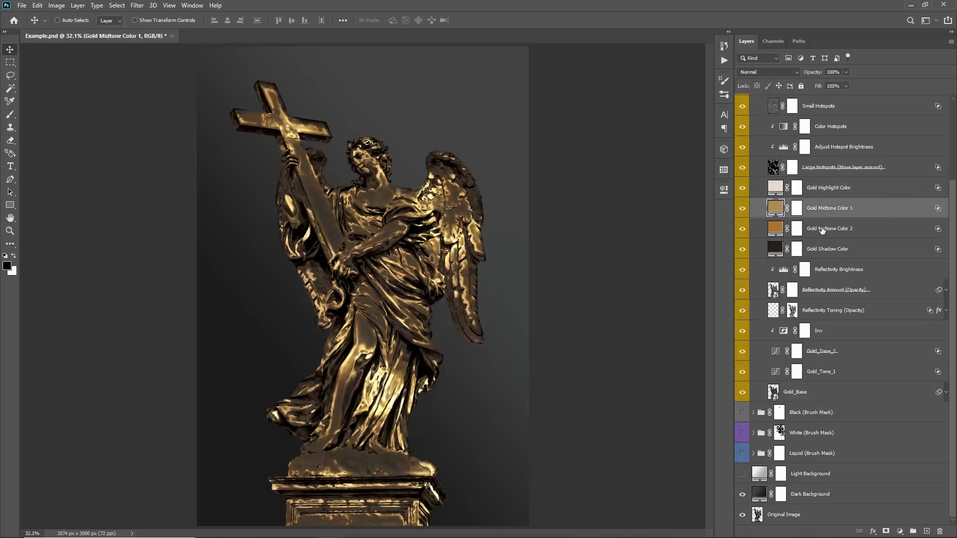
click(823, 231)
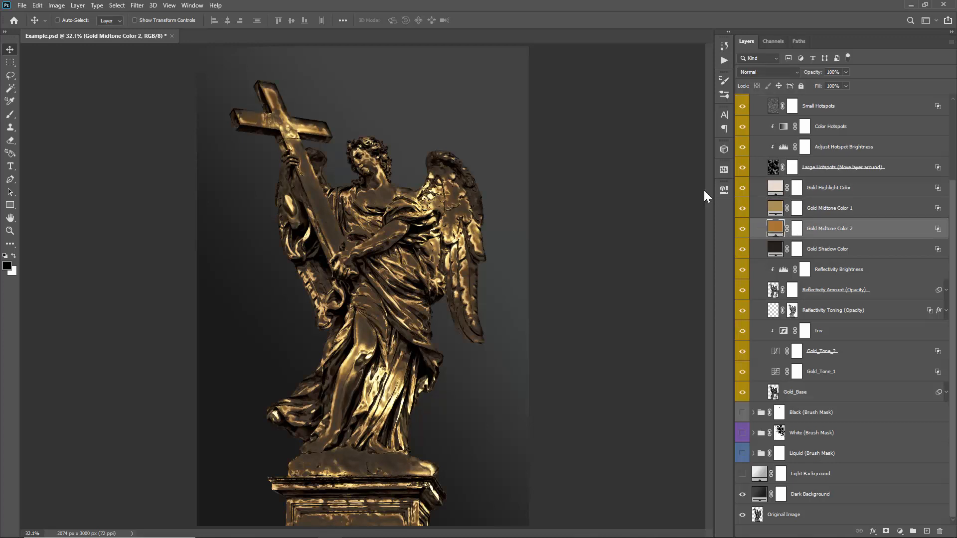
drag(337, 132, 544, 103)
mouse_move(611, 148)
mouse_down()
mouse_move(607, 138)
mouse_move(606, 156)
mouse_up()
drag(611, 188, 607, 223)
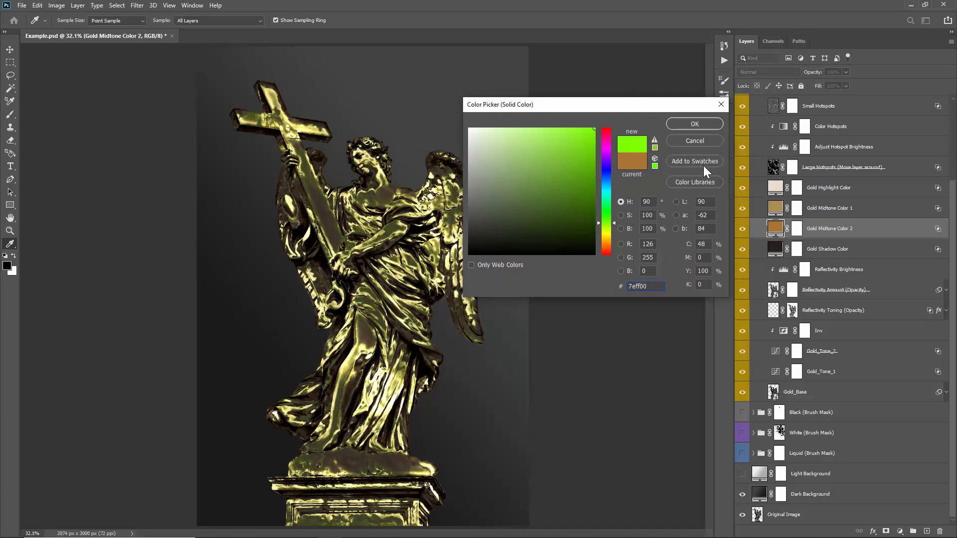
click(698, 141)
Try lowering the opacity of the Reflectivity Amount (Opacity) layer and return it to 100%
click(826, 195)
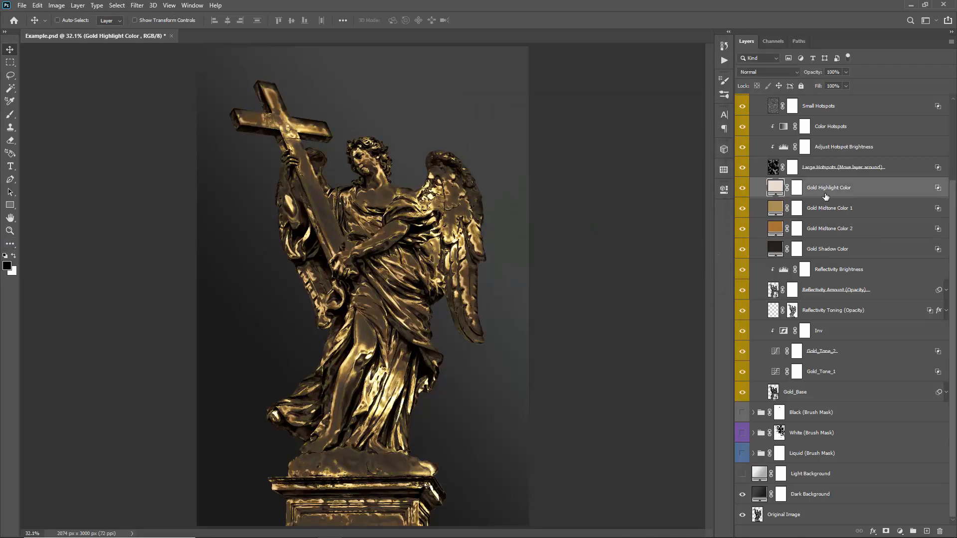
click(816, 295)
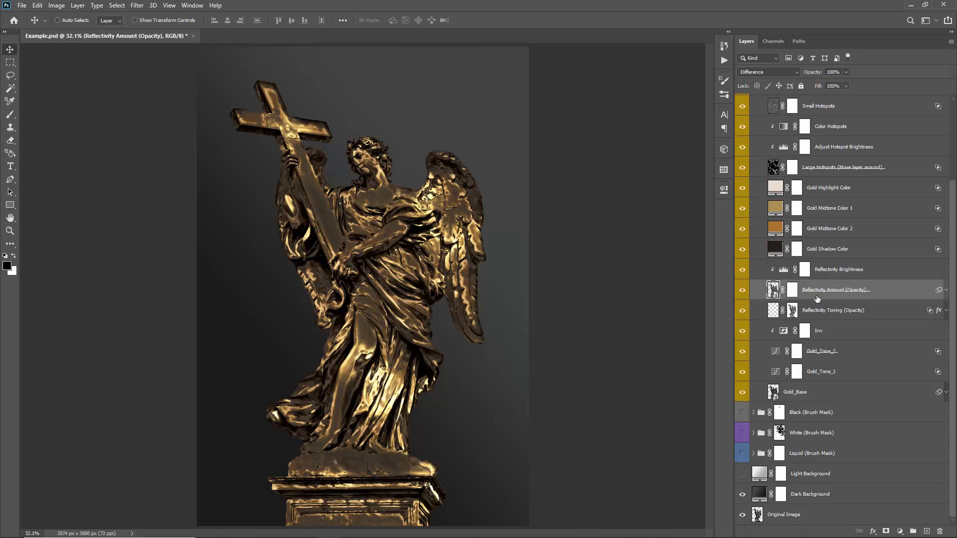
double_click(833, 290)
drag(849, 292, 870, 293)
click(883, 296)
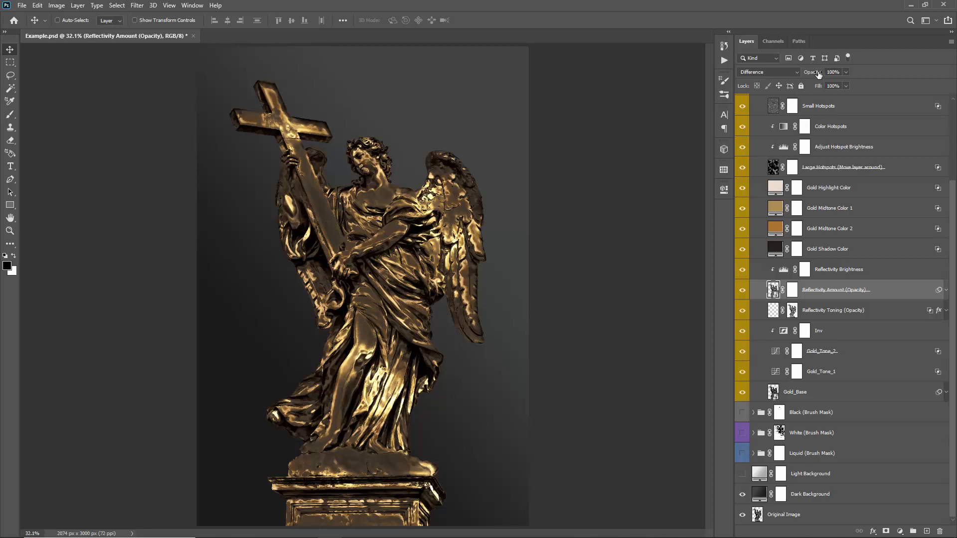
drag(818, 74, 749, 87)
drag(812, 77, 891, 81)
Try darkening the Reflectivity Brightness layer by setting its midtone level to 0.80, and undo the adjustment
click(826, 272)
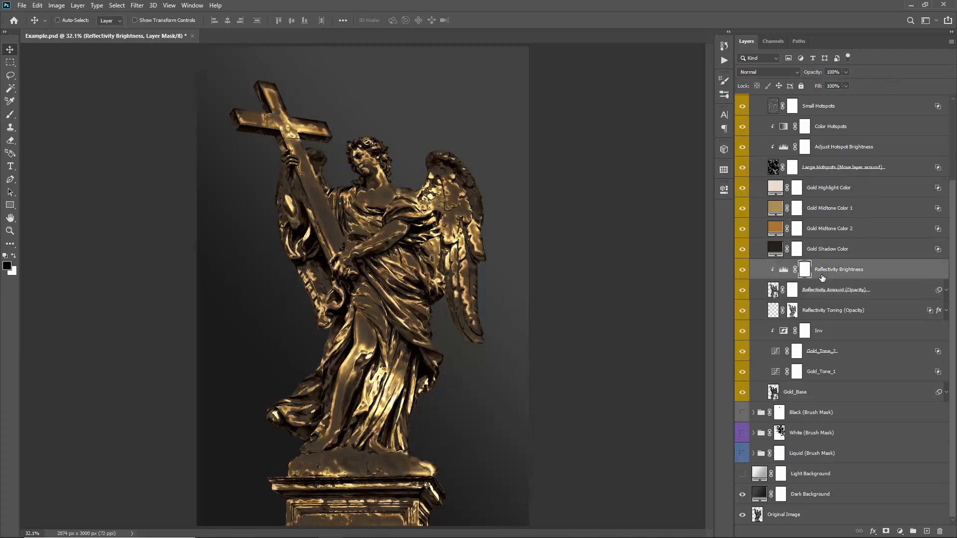
click(784, 272)
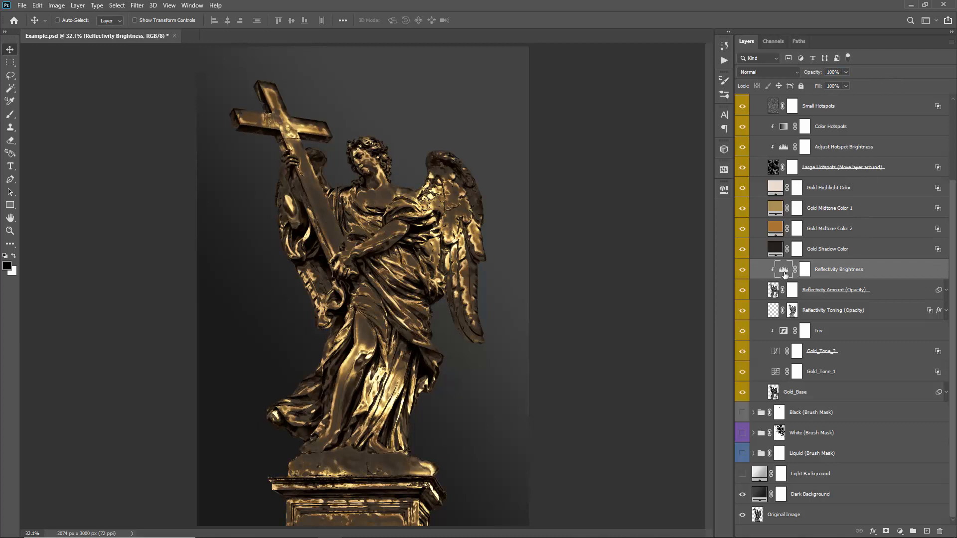
click(796, 293)
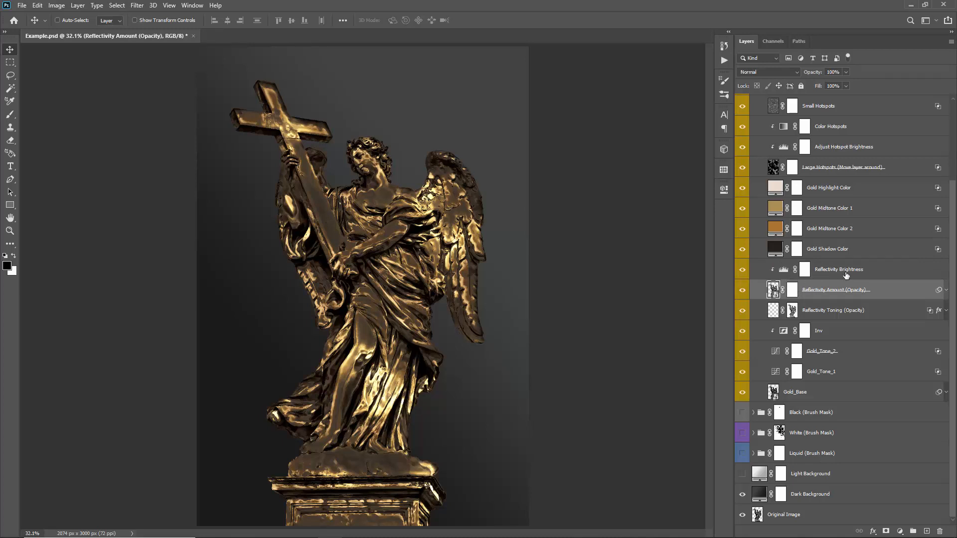
click(822, 272)
double_click(781, 272)
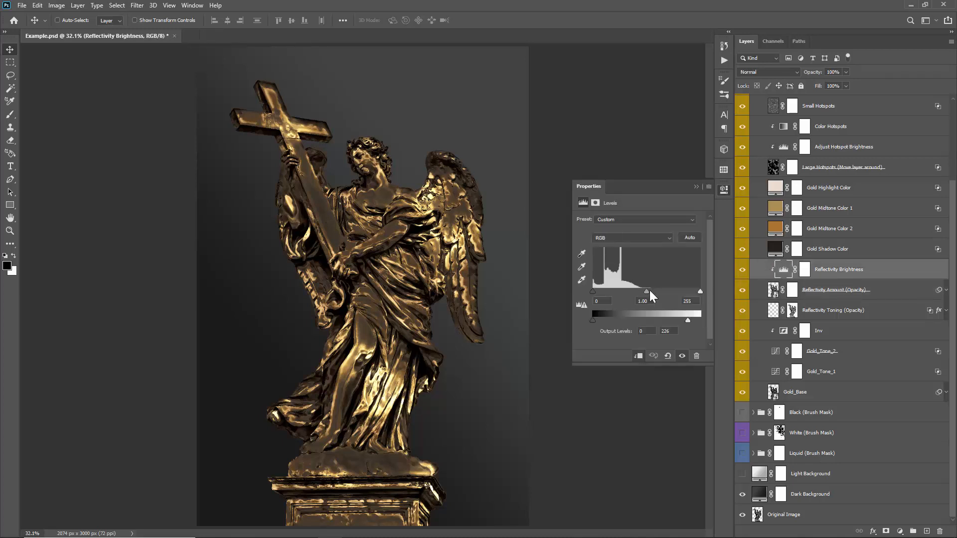
drag(649, 291, 654, 291)
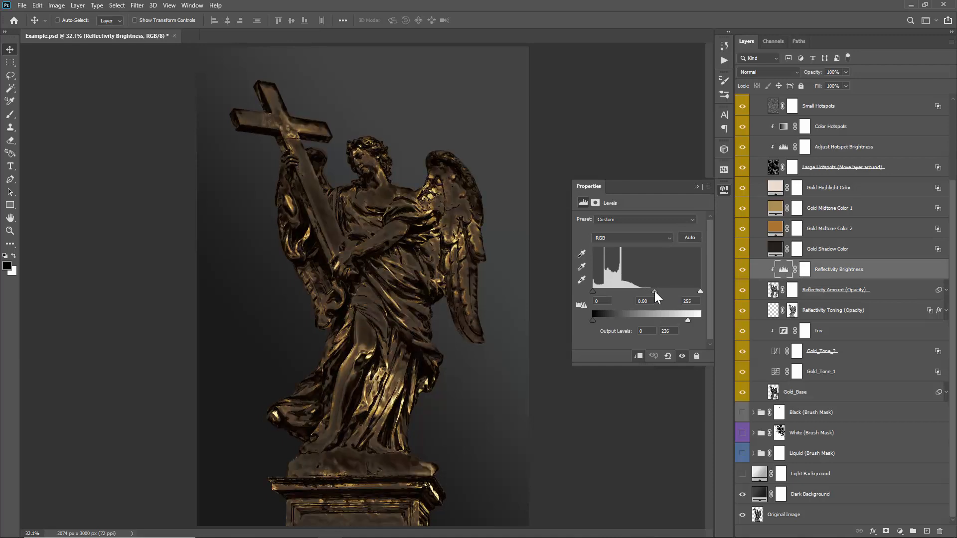
key(ctrl+z)
key(ctrl+z)
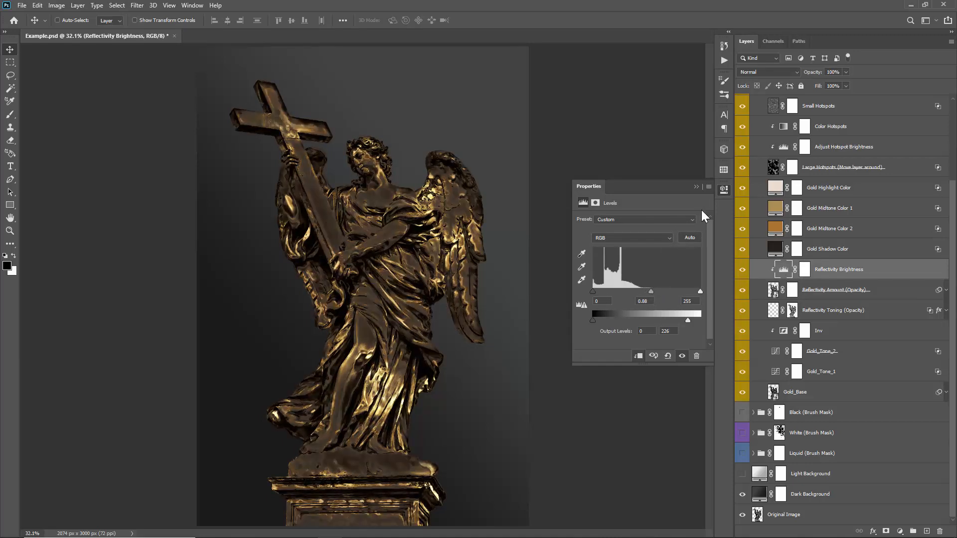
click(848, 289)
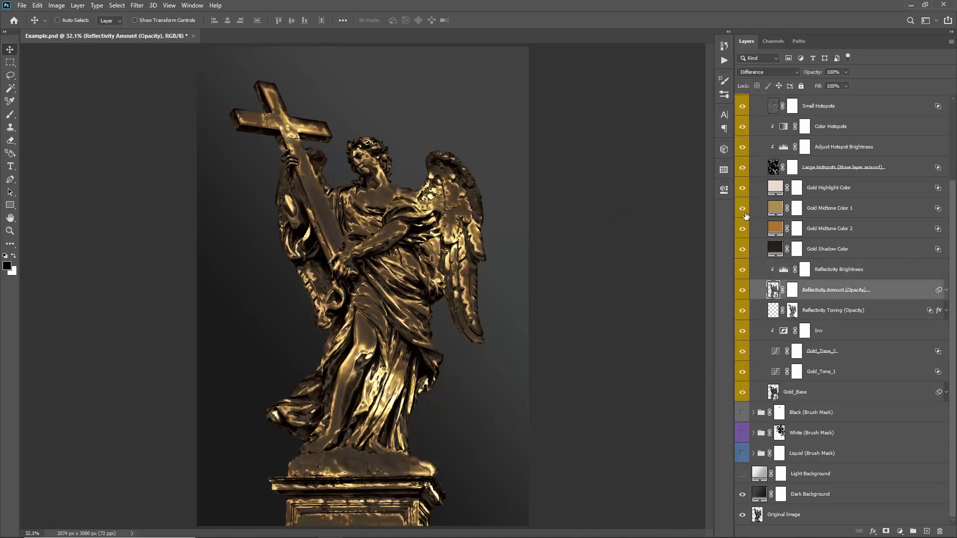
Compare the statue with the Reflectivity Toning (Opacity) layer hidden and shown, and try adjusting its opacity
click(812, 311)
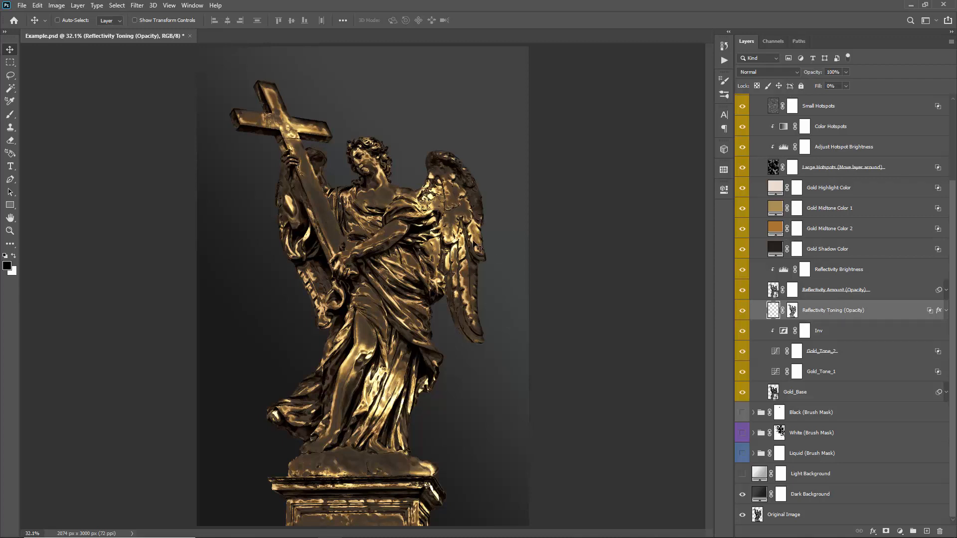
click(742, 312)
click(743, 312)
click(743, 312)
click(743, 311)
mouse_move(816, 74)
mouse_down()
mouse_move(740, 84)
mouse_move(812, 85)
mouse_up()
Examine the Inv, Gold_Tone_2 and Gold_Tone_1 adjustment layers in the Gold subgroup
click(843, 331)
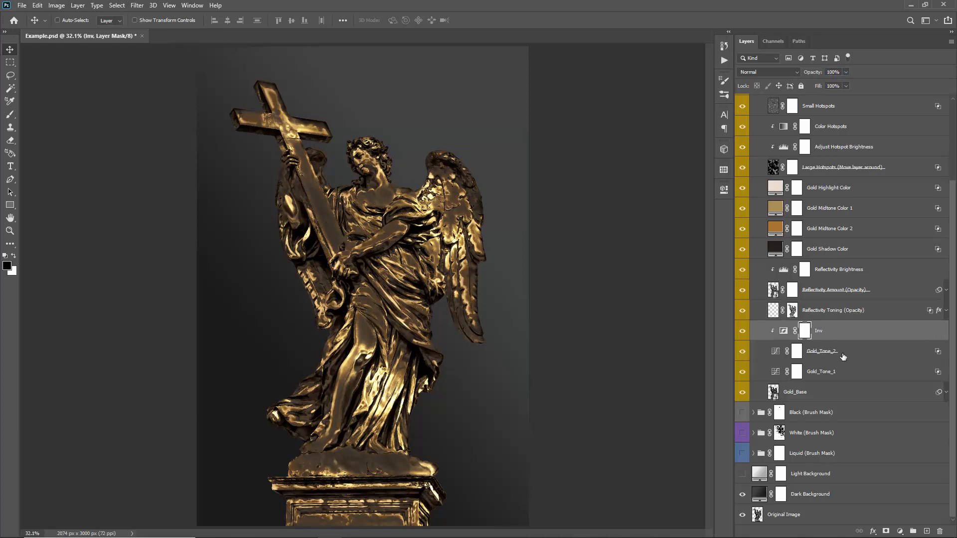
click(842, 356)
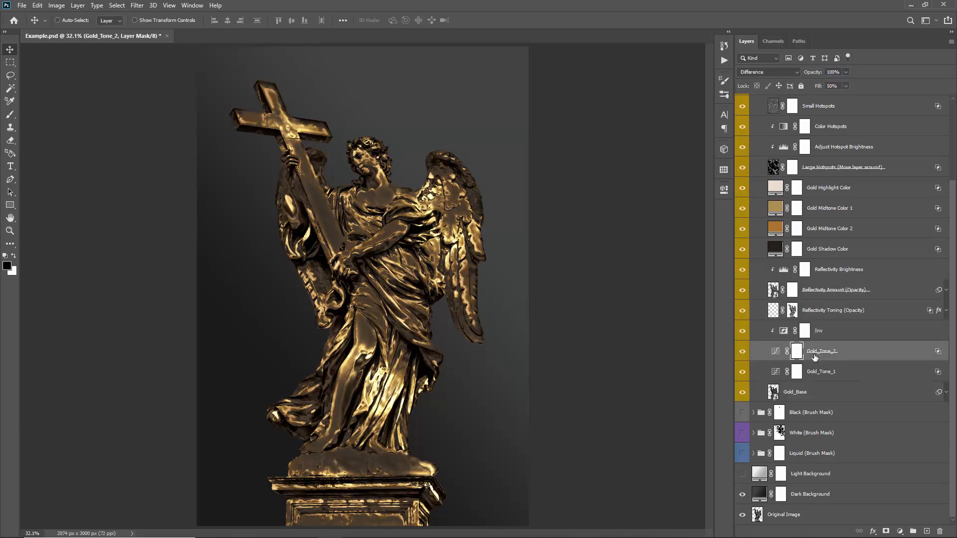
click(831, 369)
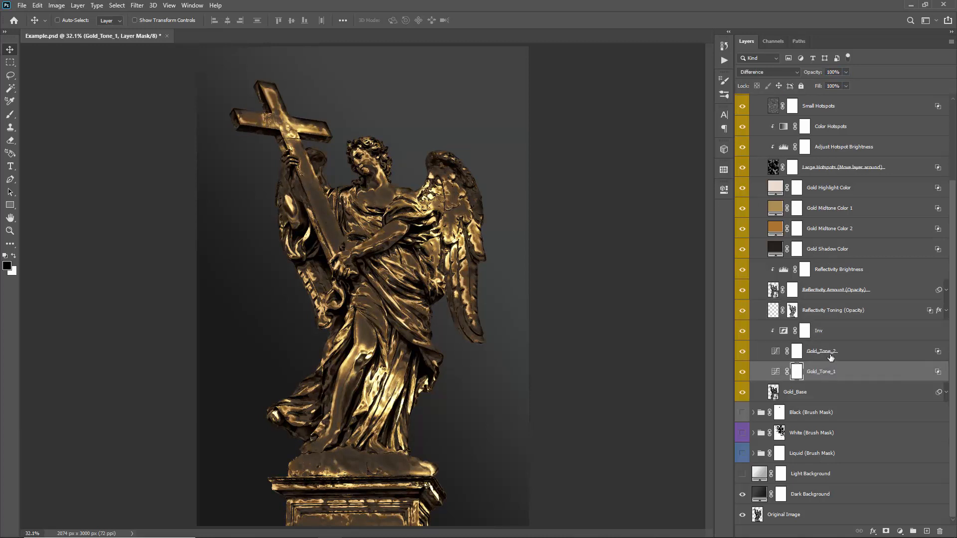
click(831, 354)
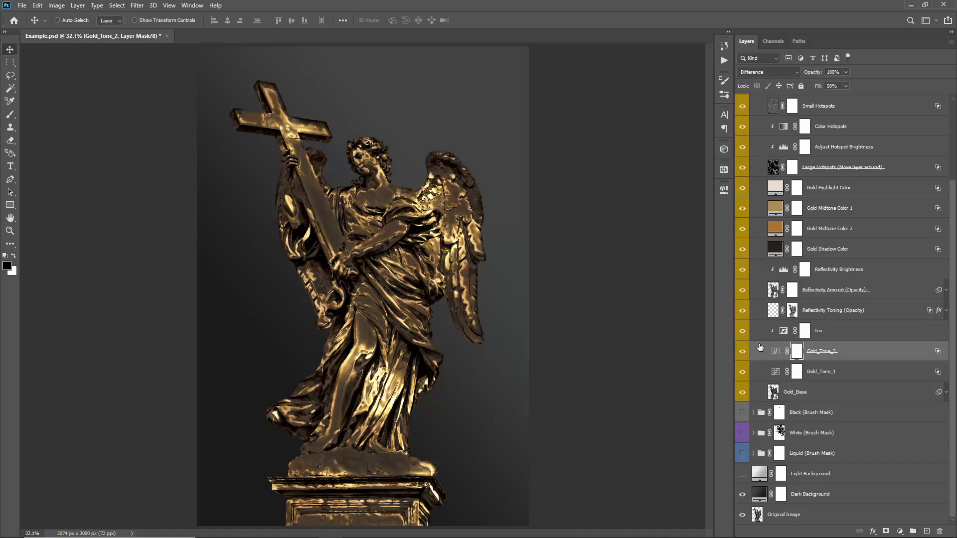
click(820, 355)
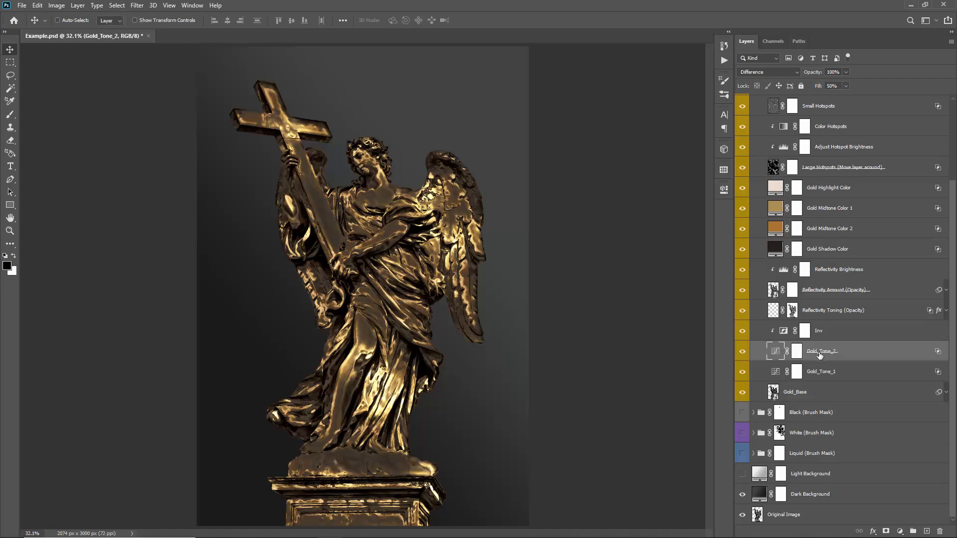
Reshape the Gold_Tone_2 curve slightly by nudging its first dip and raising its middle peak
double_click(776, 351)
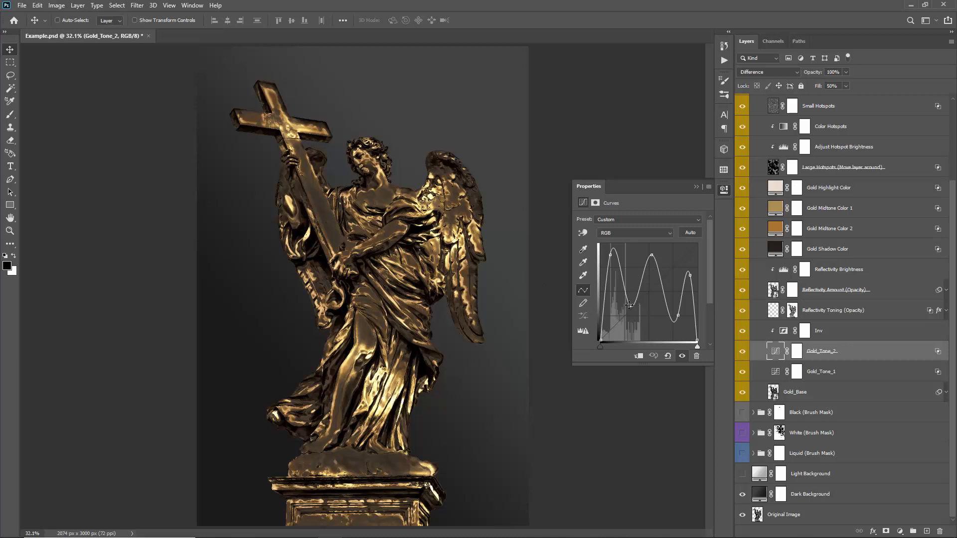
mouse_move(630, 306)
mouse_down()
mouse_move(631, 315)
mouse_move(625, 290)
mouse_move(630, 322)
mouse_move(630, 305)
mouse_up()
drag(655, 256, 652, 252)
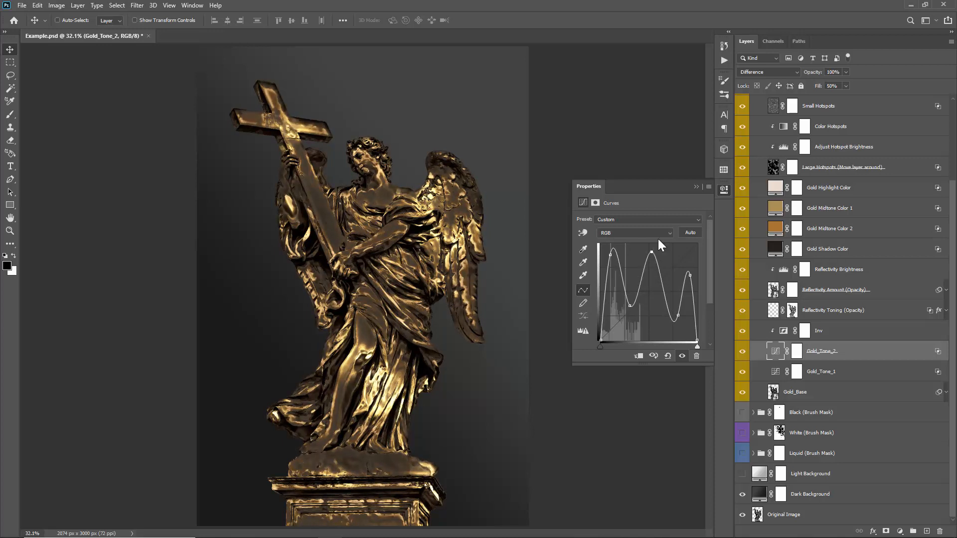
click(698, 184)
Compare the statue with the Inv adjustment layer hidden and shown
click(851, 336)
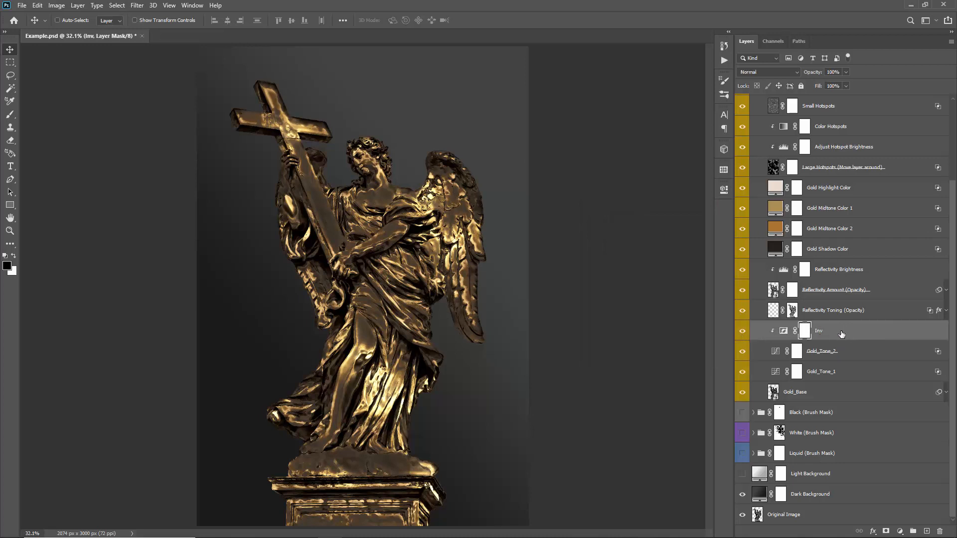
click(743, 332)
click(743, 333)
click(743, 332)
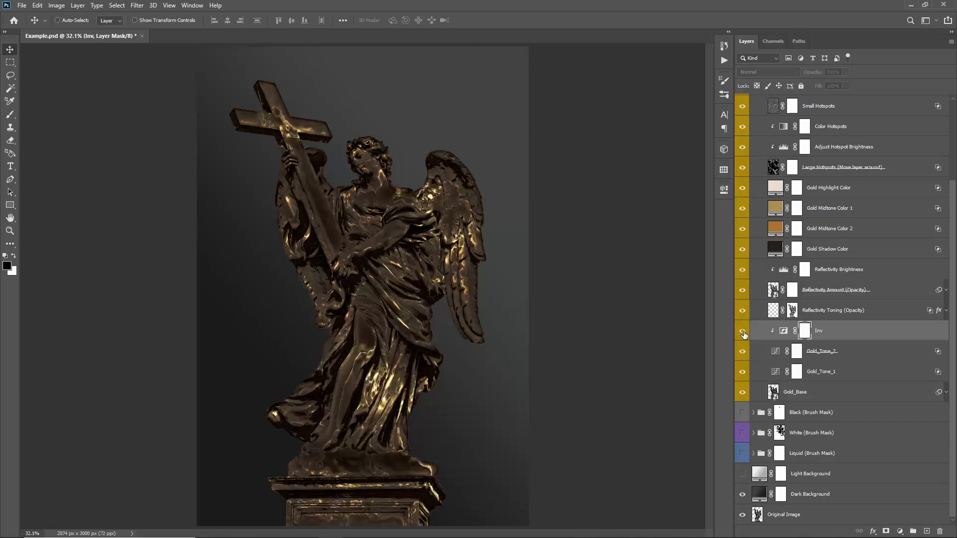
click(742, 333)
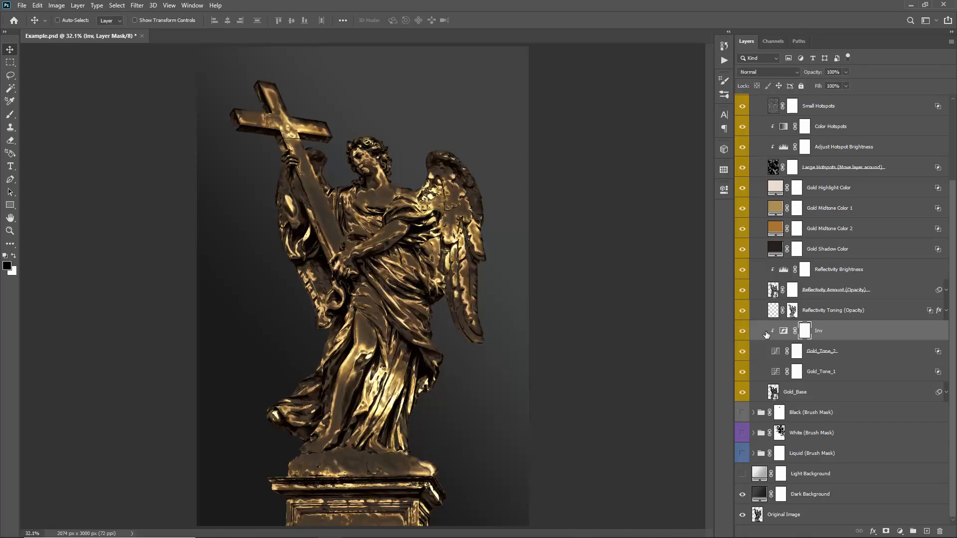
Examine the two gold tone layers and review the opacity and fill settings of Gold_Tone_2
click(829, 357)
ctrl+click(824, 370)
click(822, 354)
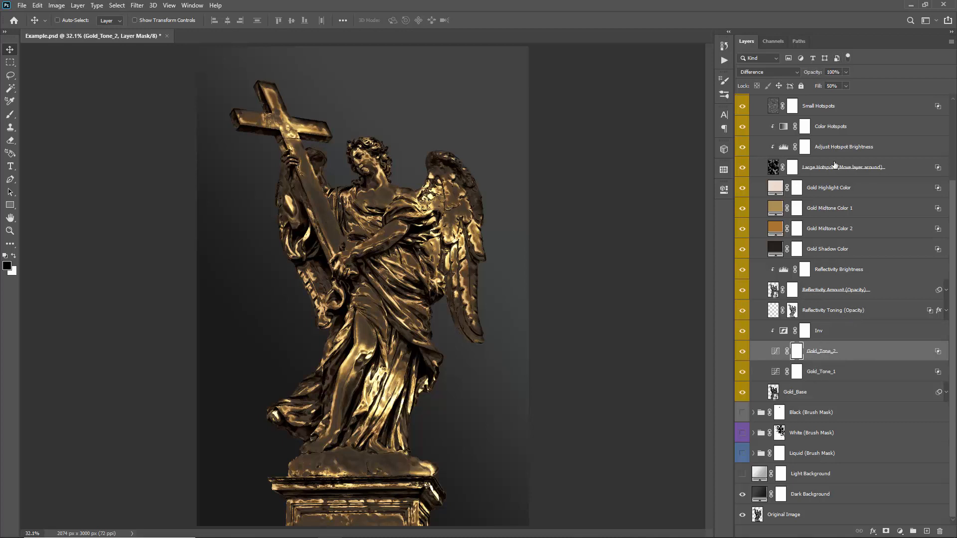
drag(818, 75, 878, 88)
Inspect the curve of the Gold_Tone_1 adjustment layer and close its properties
click(825, 373)
click(778, 375)
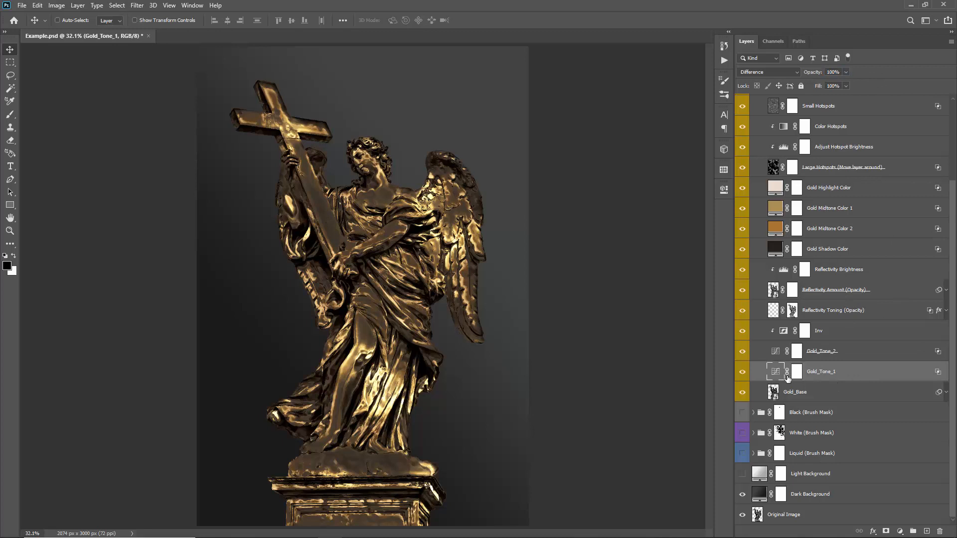
double_click(775, 372)
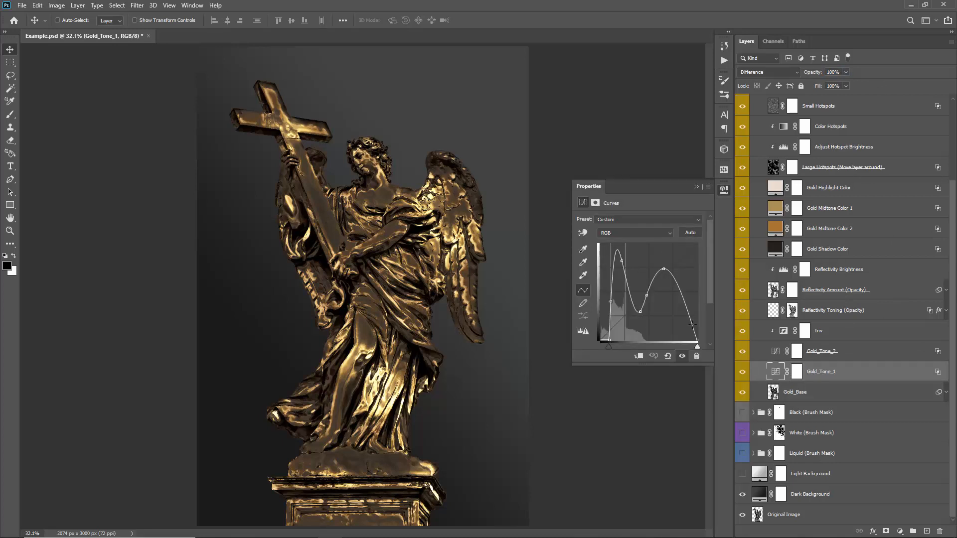
click(696, 186)
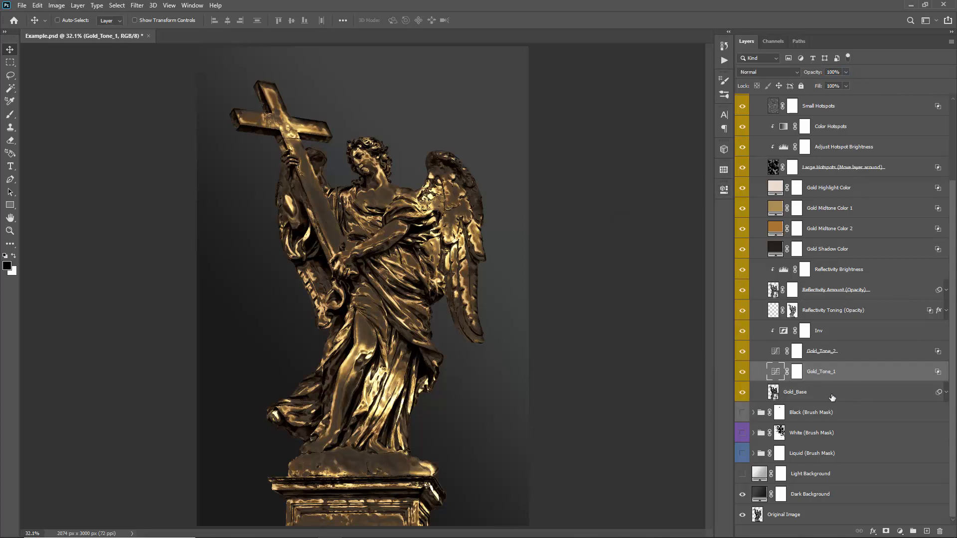
Compare the statue with the Gold_Base layer hidden and shown
click(841, 395)
click(743, 393)
click(742, 393)
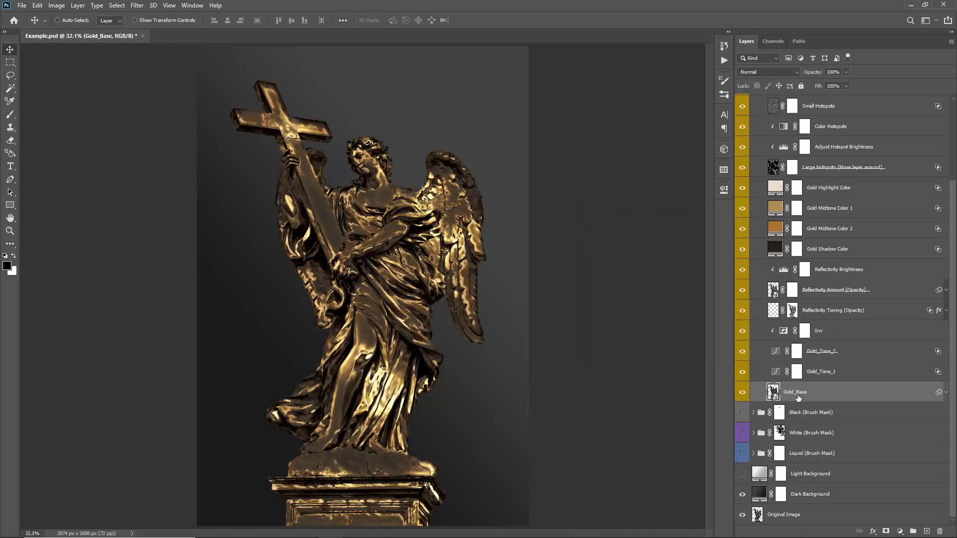
click(745, 393)
click(745, 393)
Expand the Gold_Base layer's smart filters to review them, and collapse the list again
click(946, 394)
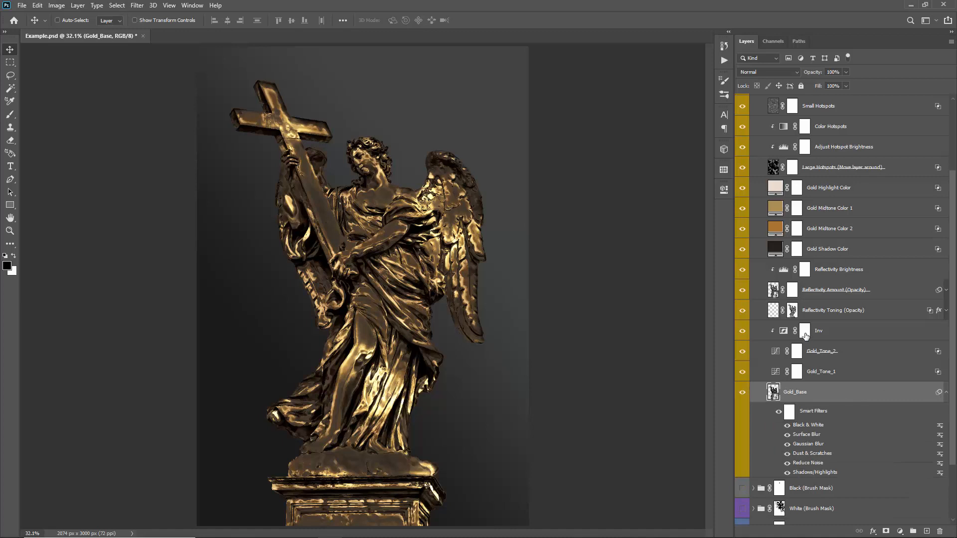
scroll(807, 344, down, 2)
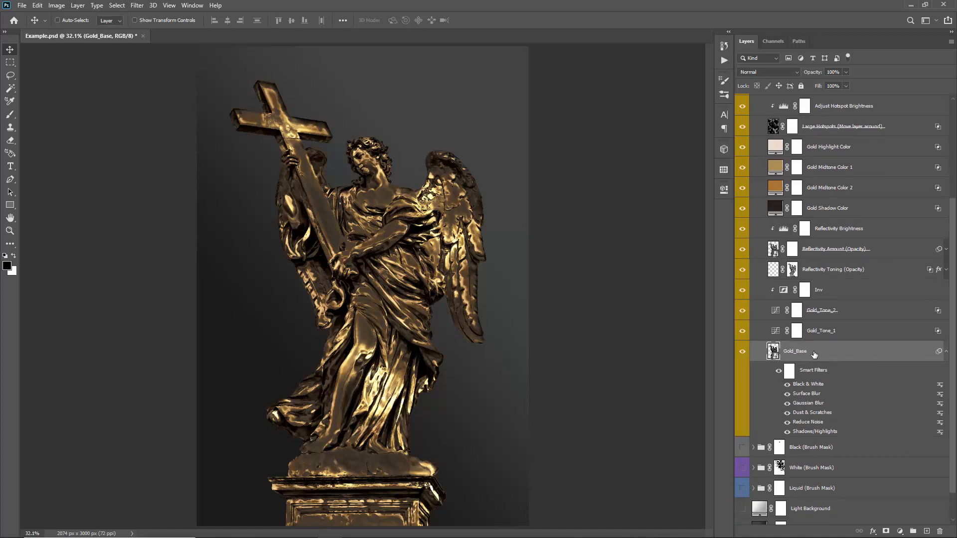
click(946, 351)
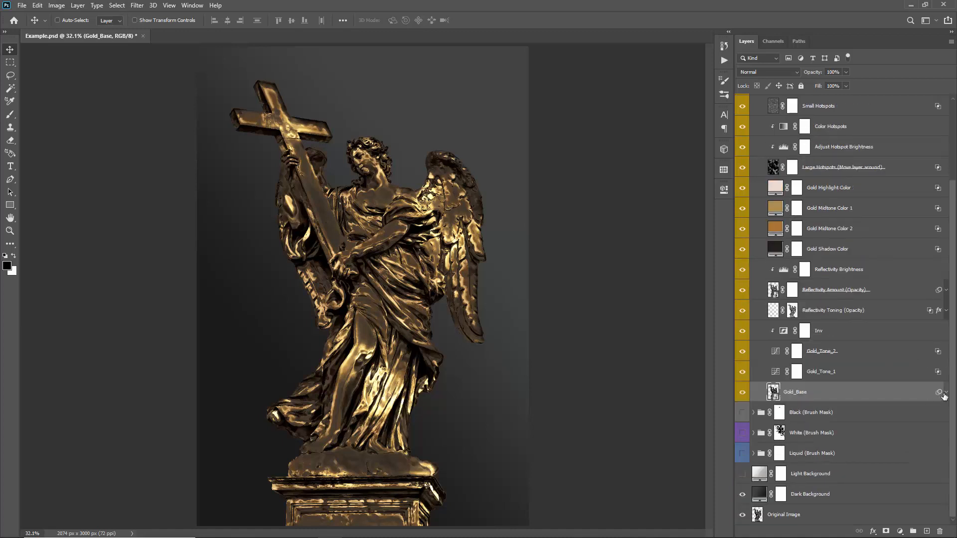
List the Gold_Base layer's smart filters and compare the statue with that layer hidden and shown
click(946, 393)
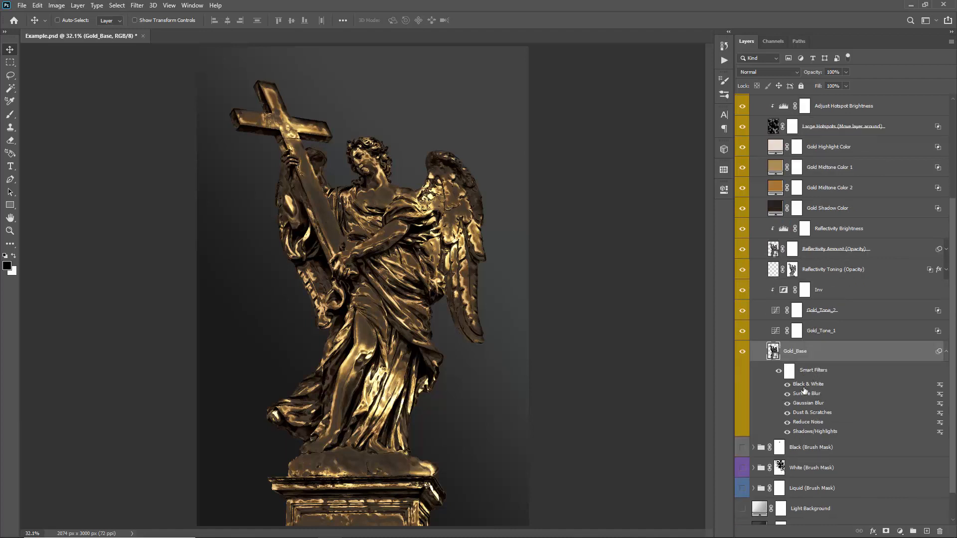
click(742, 352)
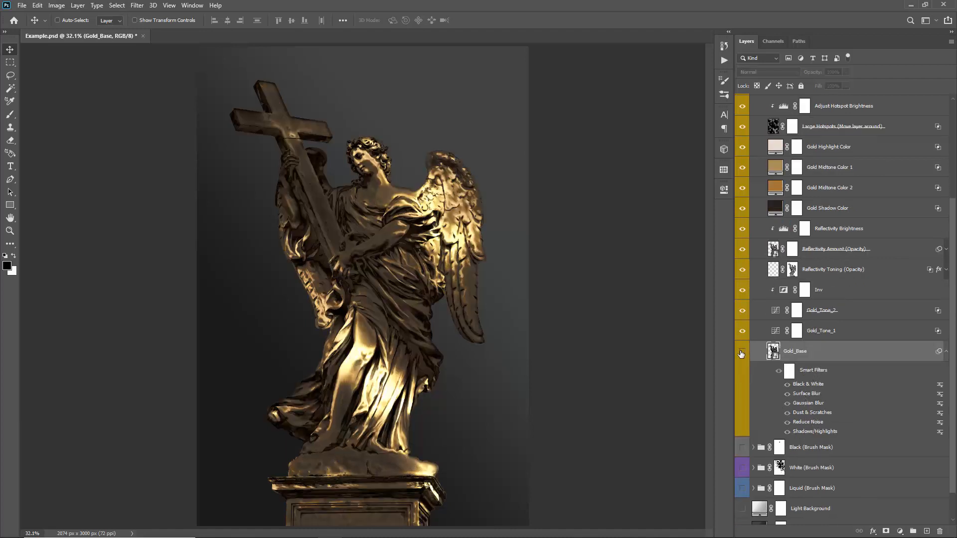
click(742, 352)
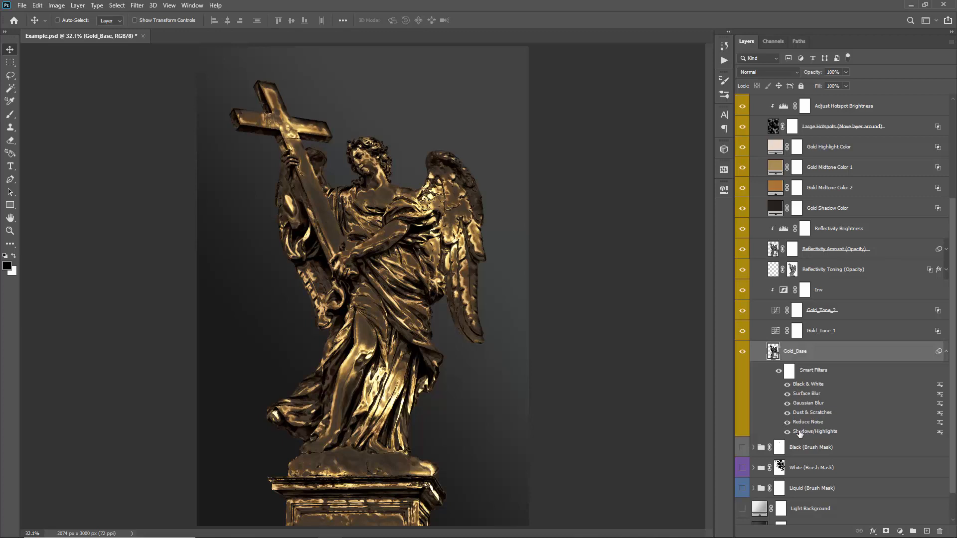
Review the settings of Gold_Base's Shadows/Highlights smart filter, dismiss them without changes, and collapse the filter list
scroll(807, 430, down, 2)
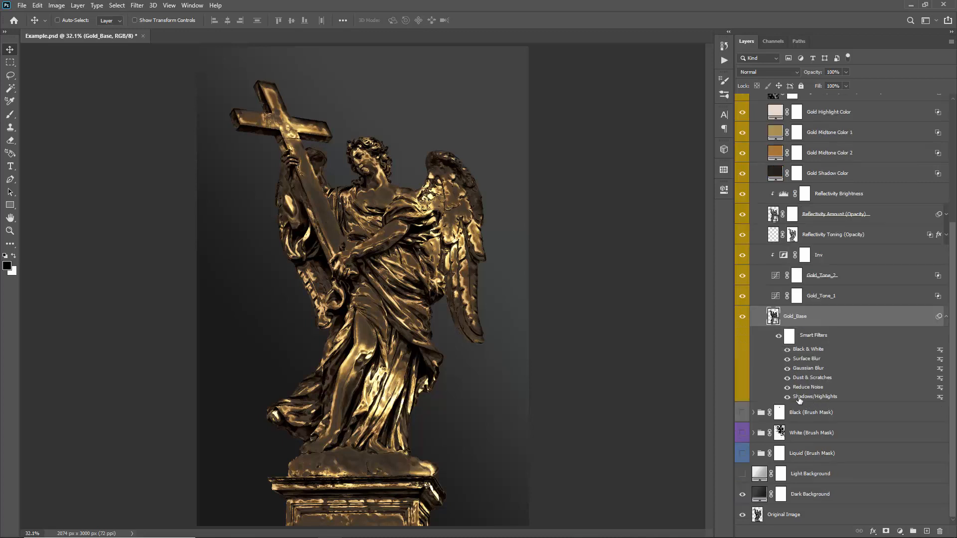
double_click(806, 397)
drag(455, 89, 579, 103)
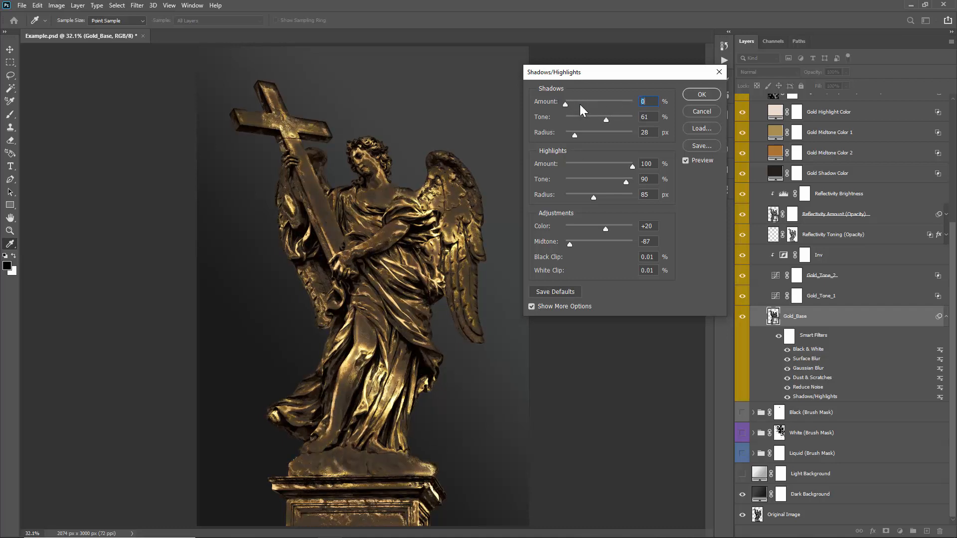
click(700, 112)
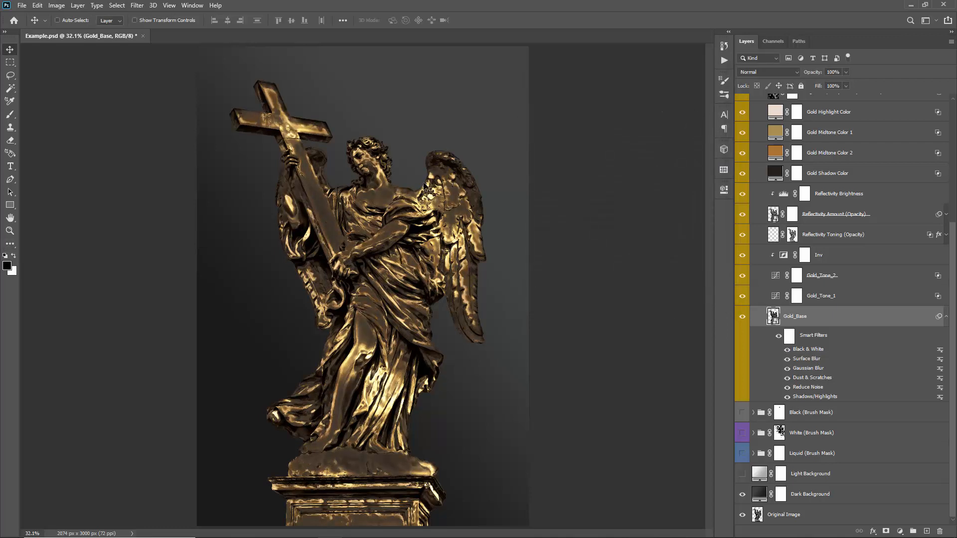
click(788, 397)
click(946, 318)
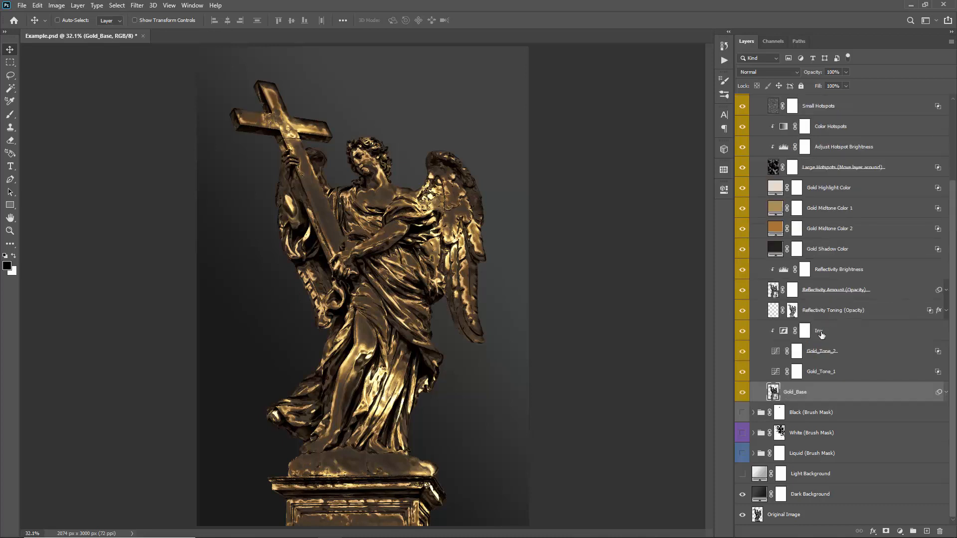
Collapse the inner Gold group and the Gold (Brush Mask) group that contains it
scroll(813, 316, up, 3)
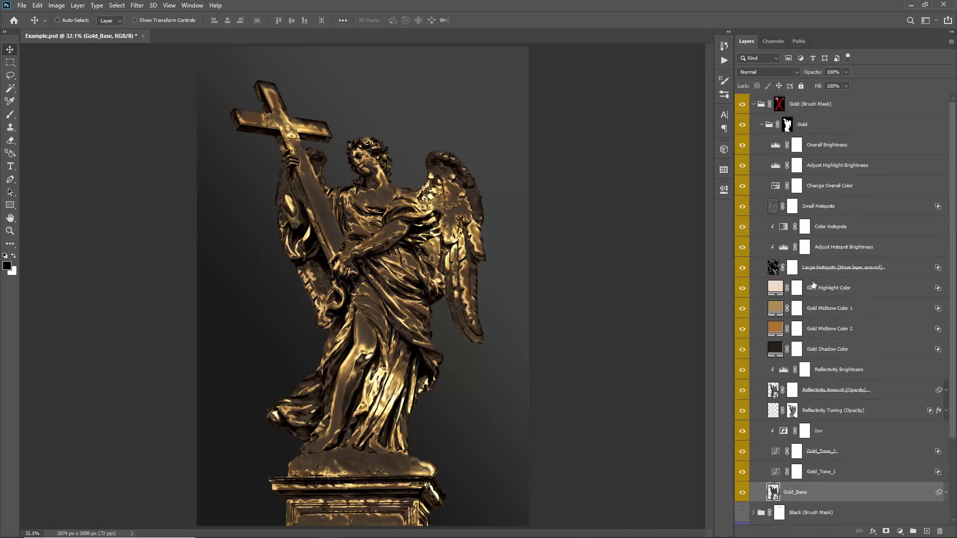
click(762, 125)
click(810, 104)
click(754, 103)
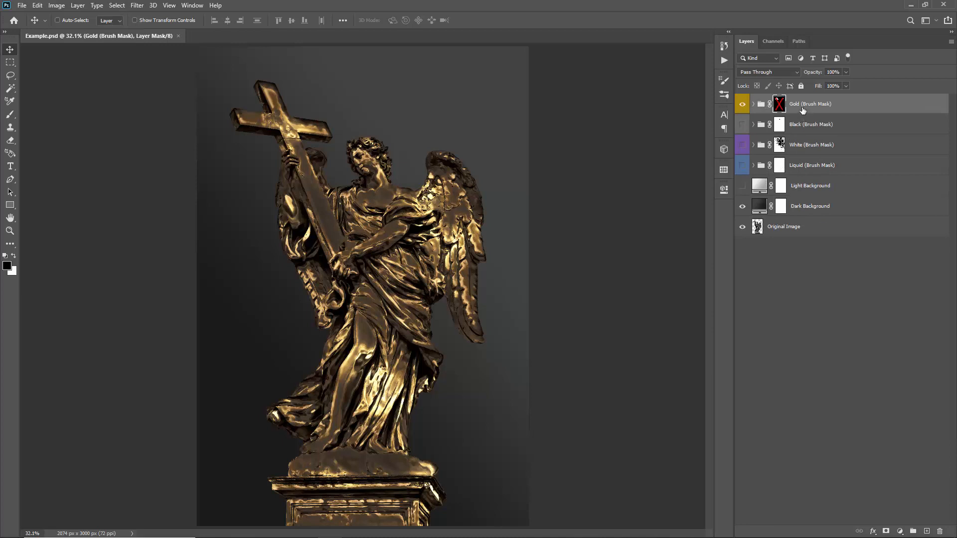
Hide Gold (Brush Mask), show Black (Brush Mask) instead, and expand it together with its inner Black group
click(761, 104)
drag(740, 111, 742, 126)
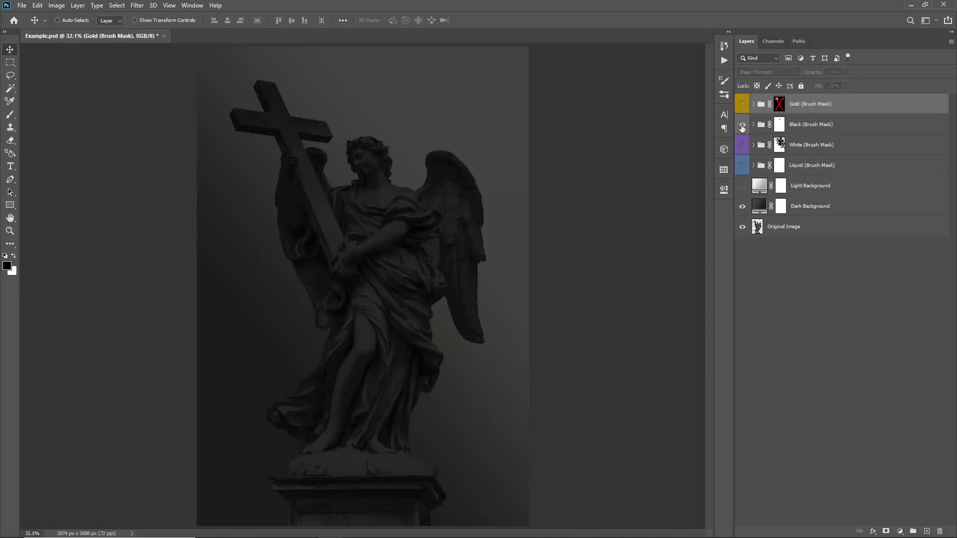
click(758, 129)
click(754, 125)
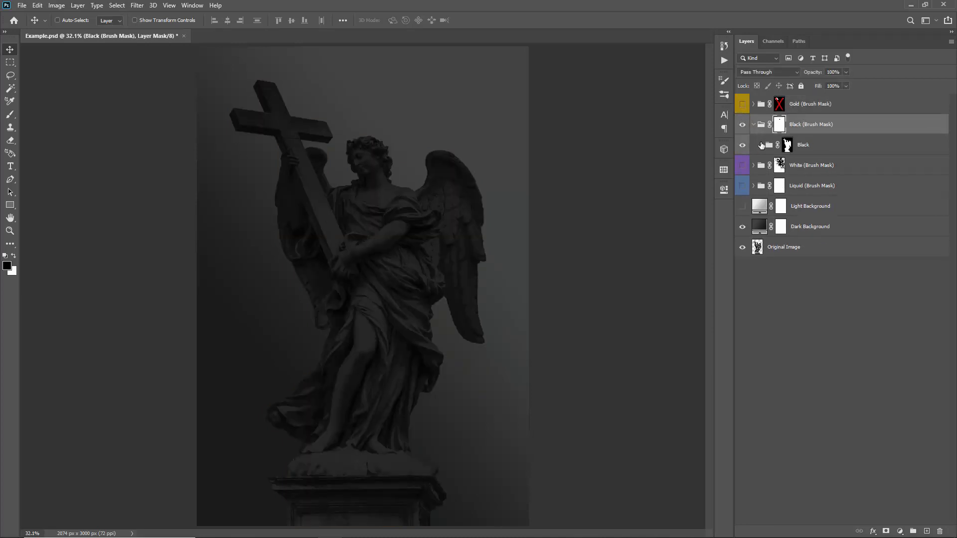
click(761, 146)
Adjust the midtone input level of the Light Intensity Levels layer in the Black group to 3.00
click(827, 169)
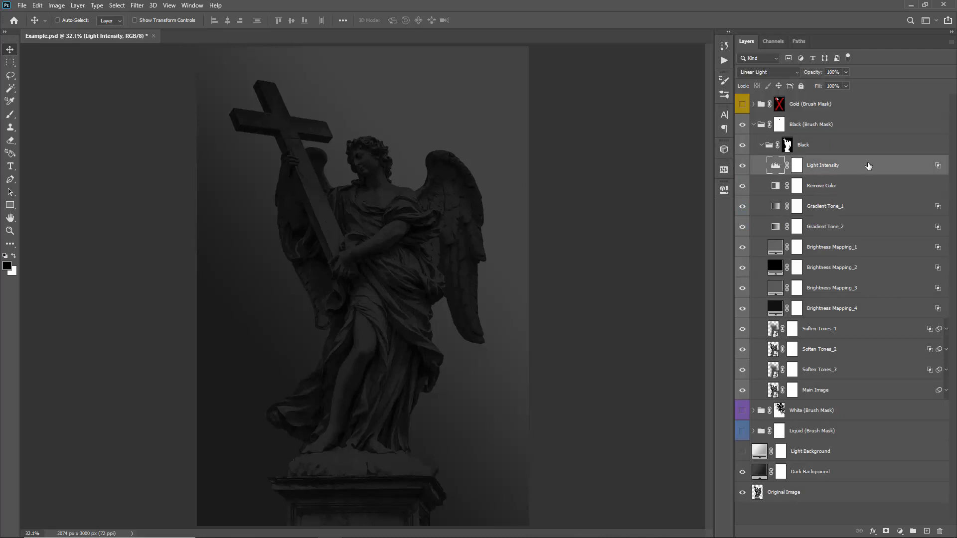
double_click(777, 167)
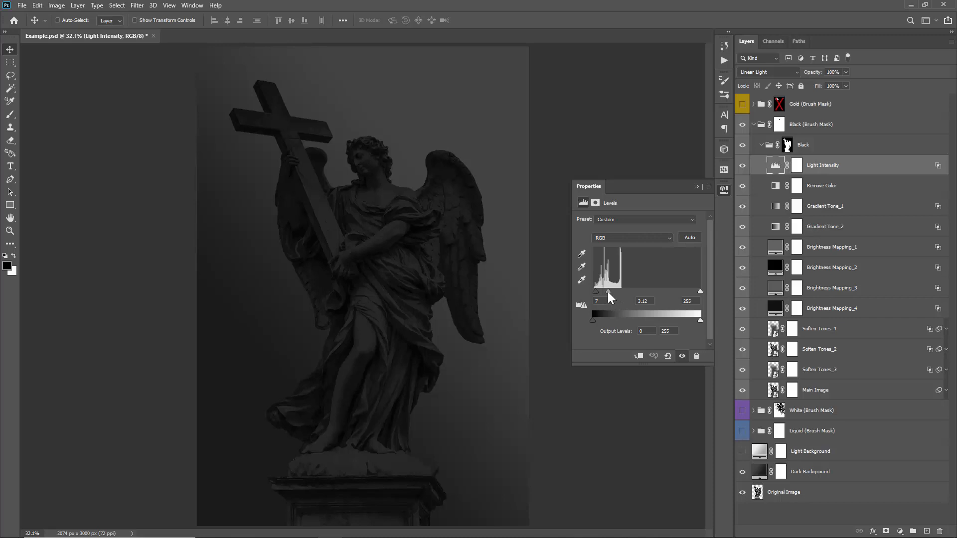
drag(608, 292, 620, 291)
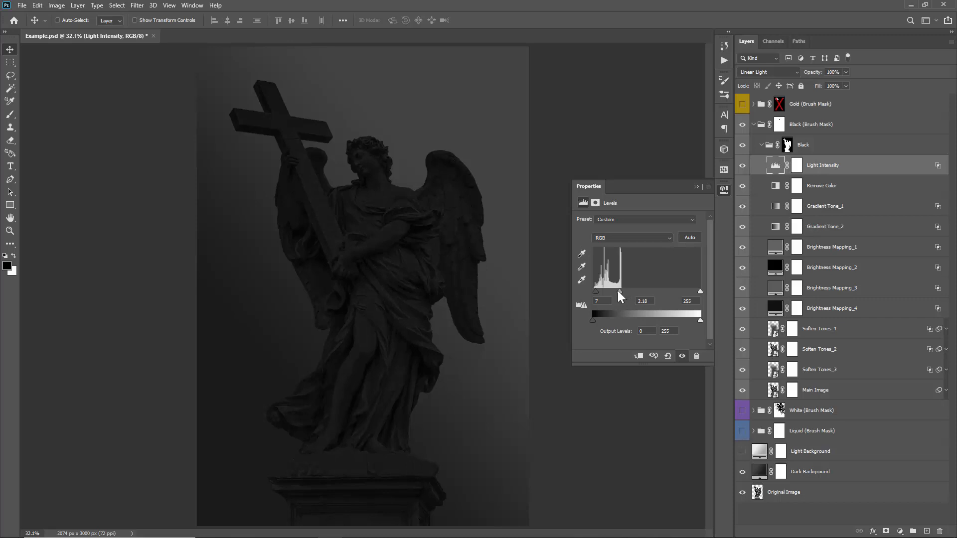
drag(610, 294, 611, 294)
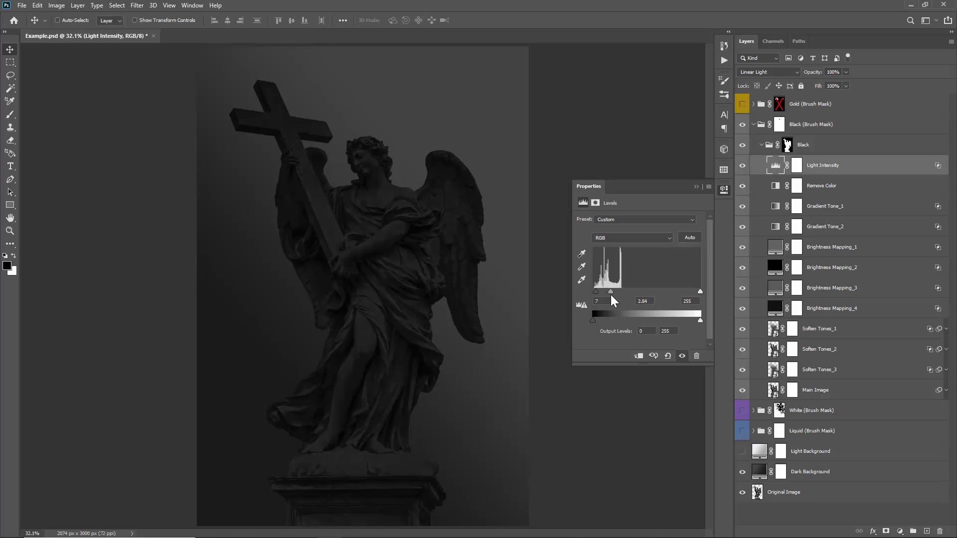
key(ctrl+z)
drag(700, 291, 635, 288)
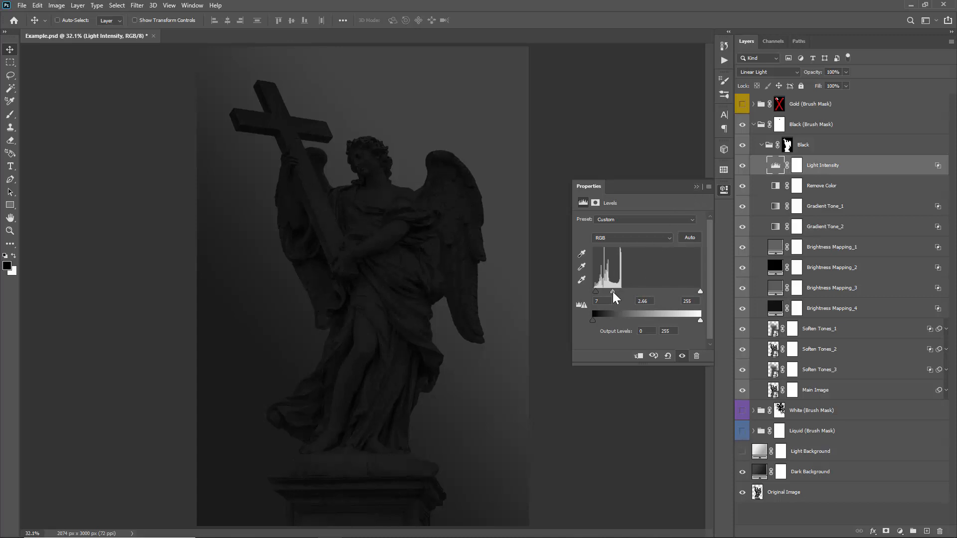
drag(607, 292, 609, 292)
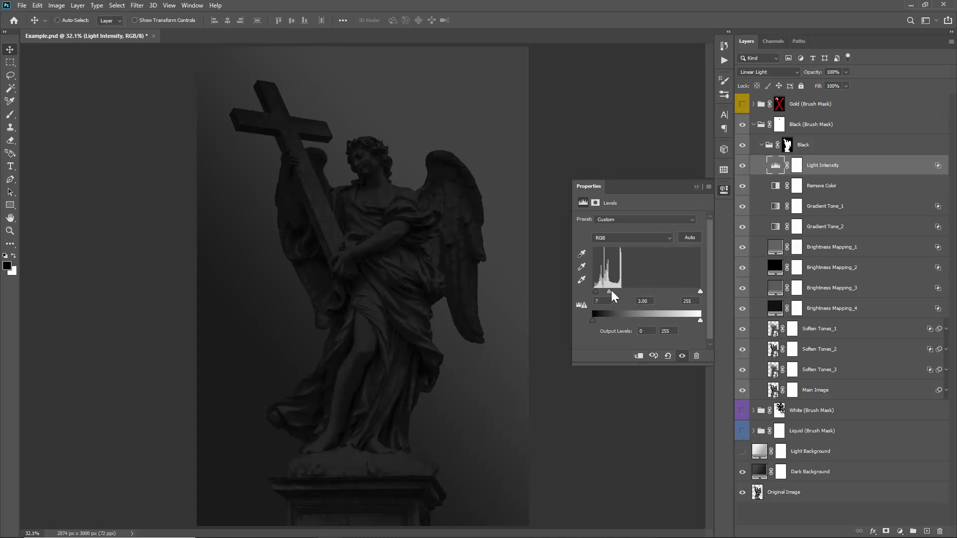
click(696, 186)
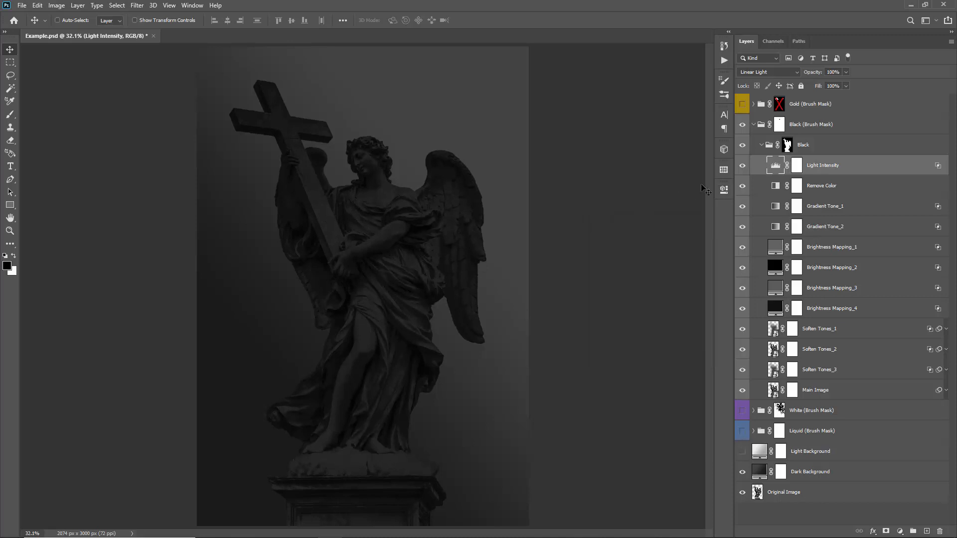
Compare the statue with the Remove Color layer hidden and shown
click(842, 187)
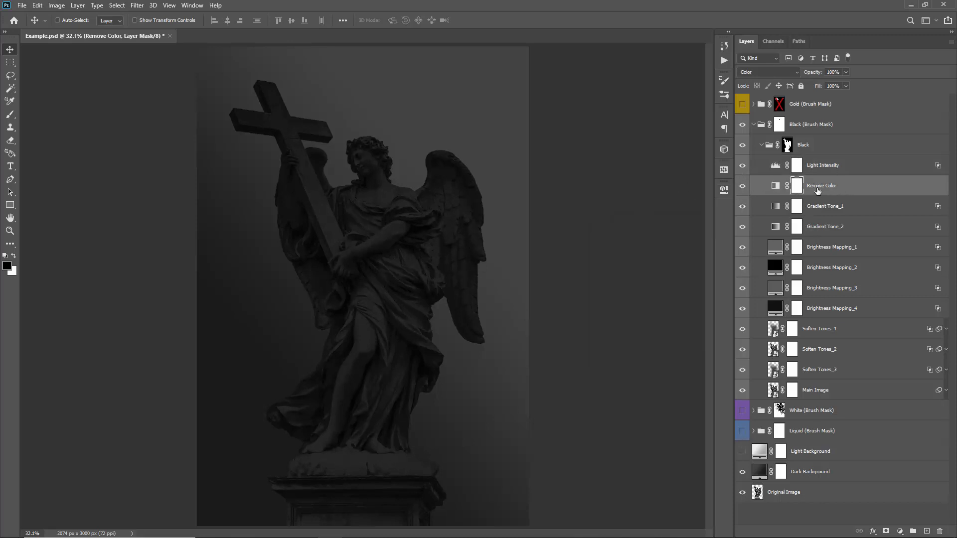
click(742, 189)
click(742, 189)
Compare the statue with both Gradient Tone_1 and Gradient Tone_2 hidden and shown
click(811, 211)
click(835, 228)
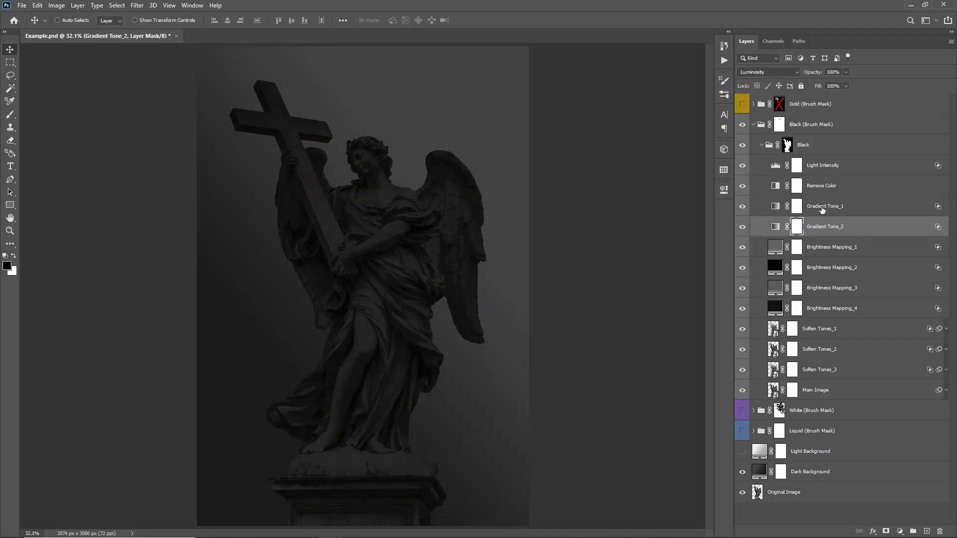
shift+click(822, 209)
click(742, 206)
click(742, 227)
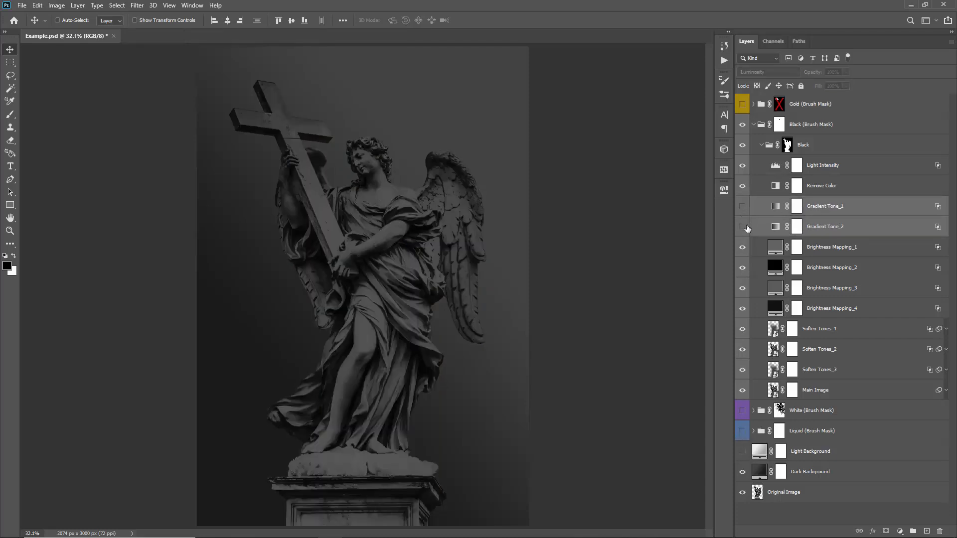
click(742, 227)
click(742, 206)
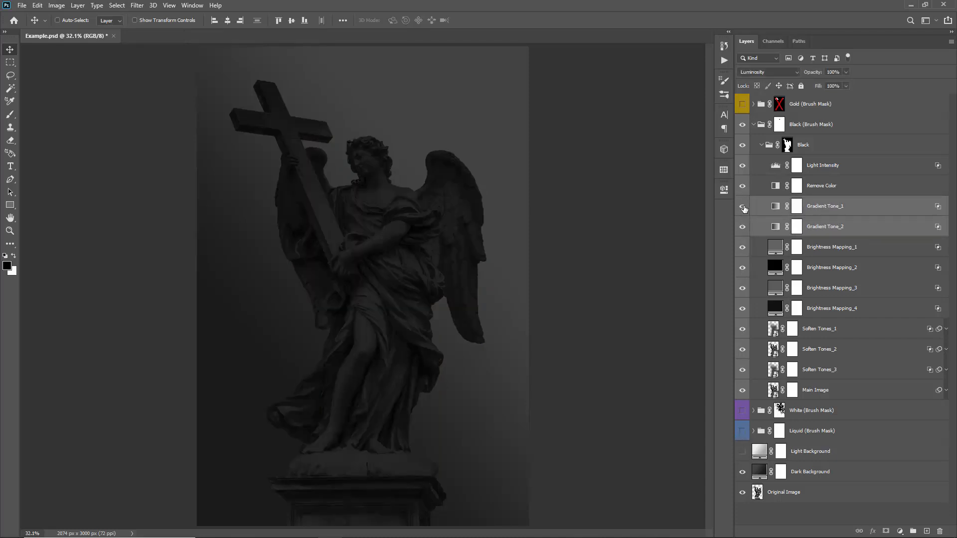
Compare the statue with only the Gradient Tone_2 layer hidden and shown
click(824, 215)
click(831, 228)
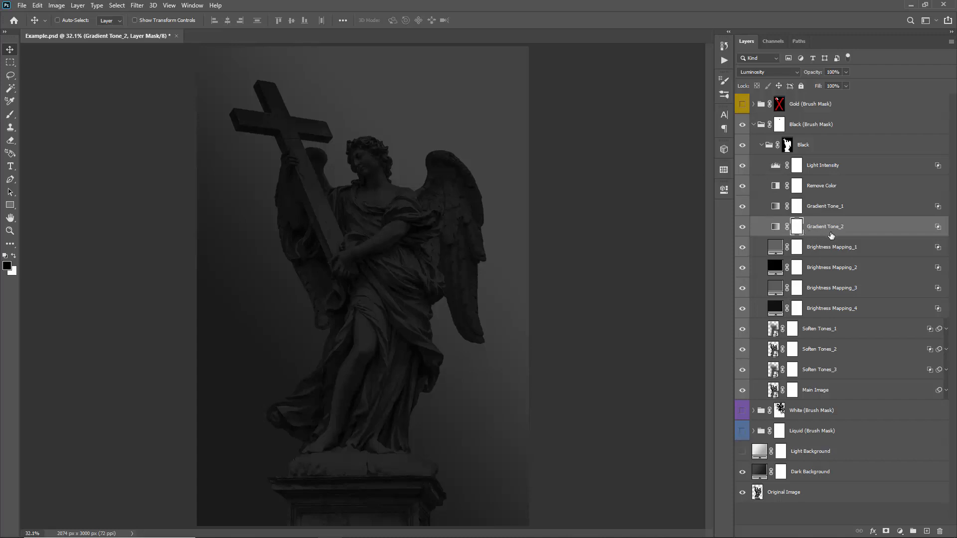
click(742, 227)
click(742, 227)
drag(818, 74, 839, 79)
Select the range of layers from Brightness Mapping_1 to Brightness Mapping_4
click(836, 249)
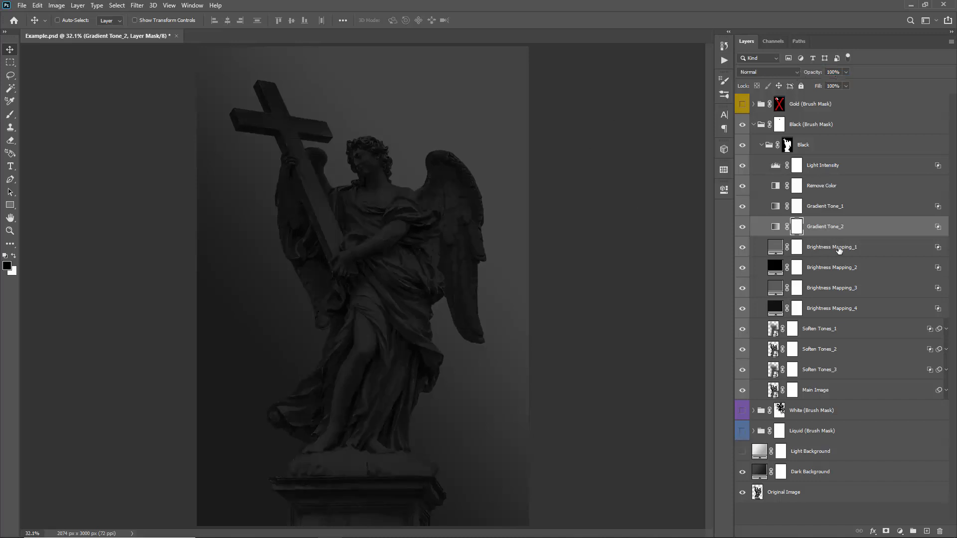
shift+click(842, 314)
click(811, 253)
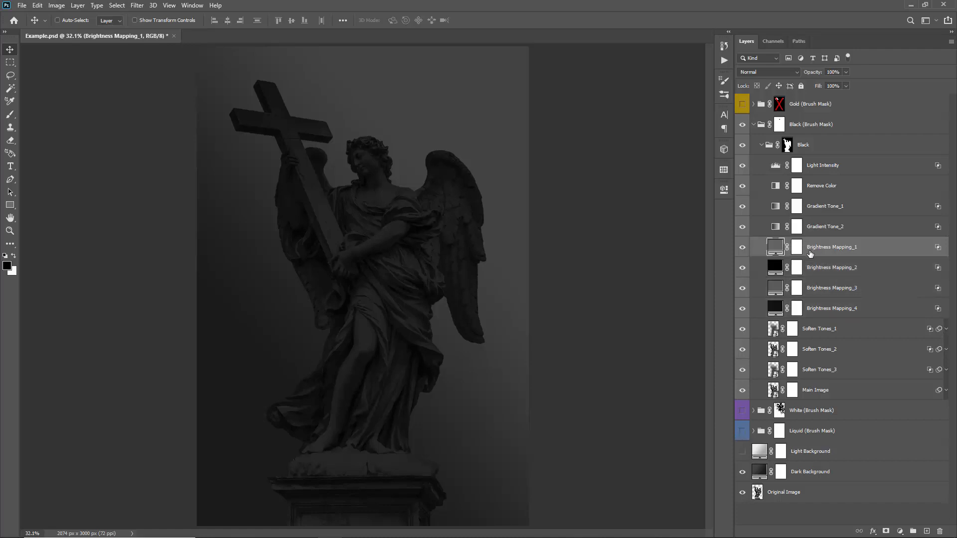
click(858, 314)
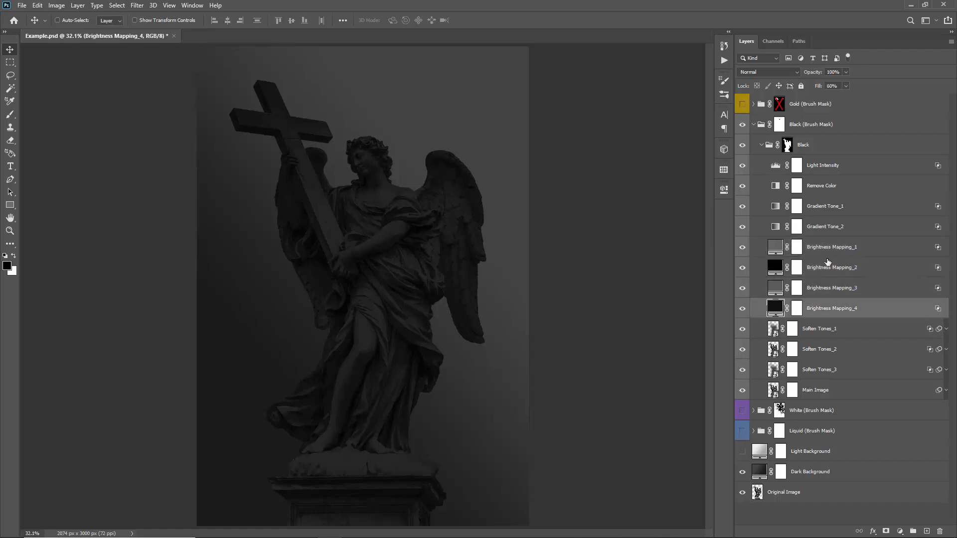
shift+click(827, 249)
Try the fill colours fefefe and 353535 on the Brightness Mapping_1 layer
double_click(775, 248)
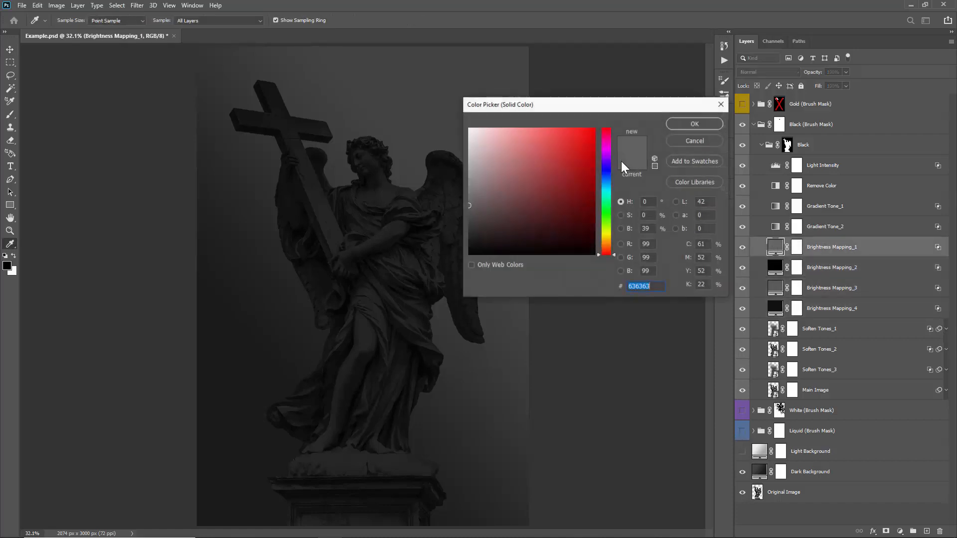
text(fefefe)
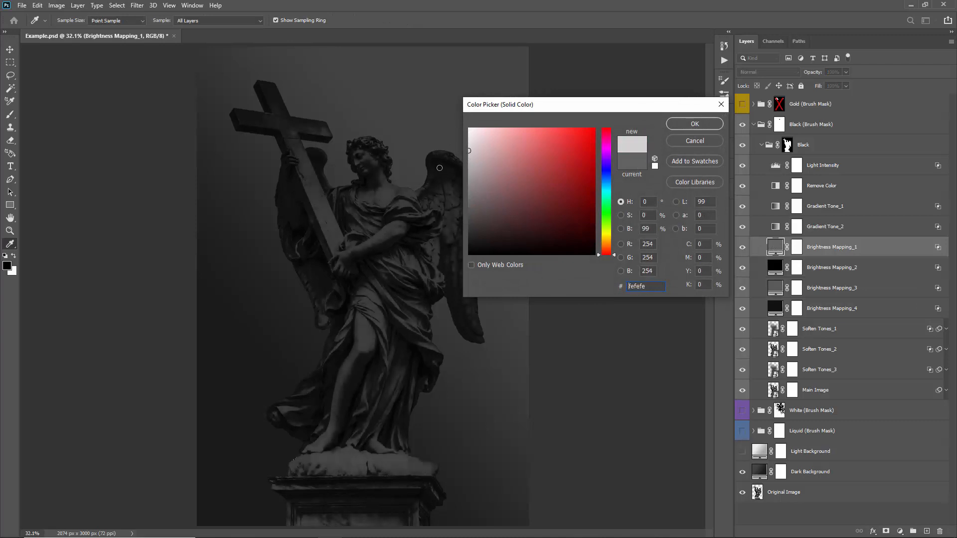
drag(439, 168, 362, 236)
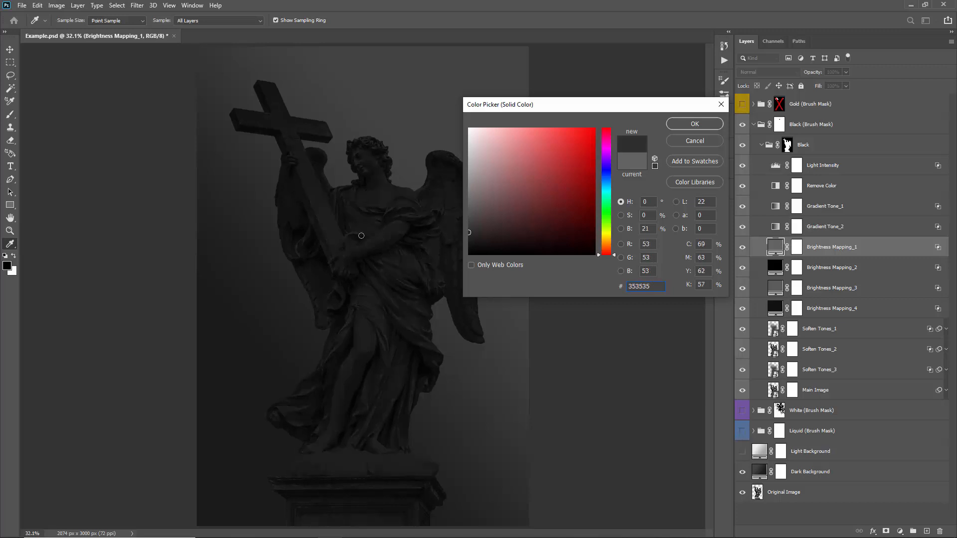
click(695, 123)
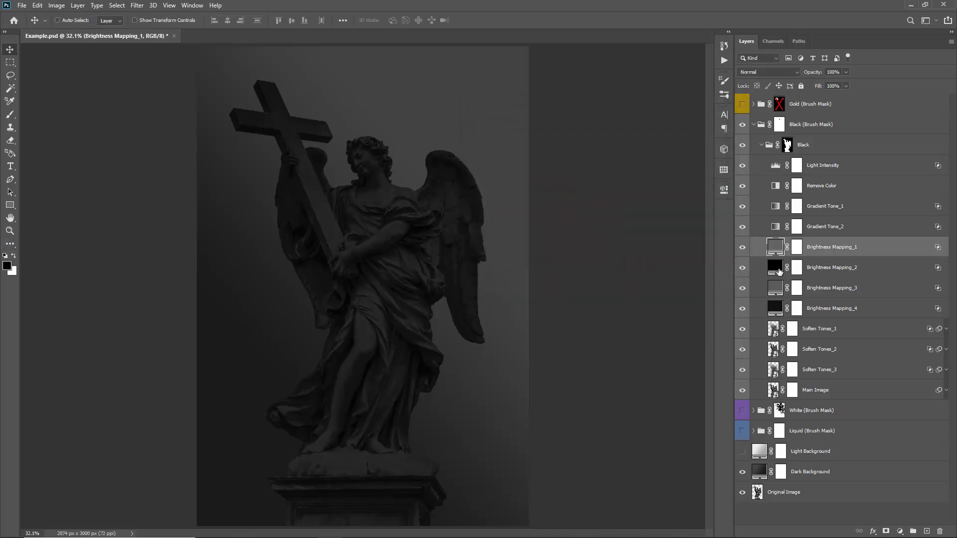
Try the lighter grey b3b3b3 as the fill colour of Brightness Mapping_2 and discard it
double_click(776, 268)
drag(359, 205, 392, 165)
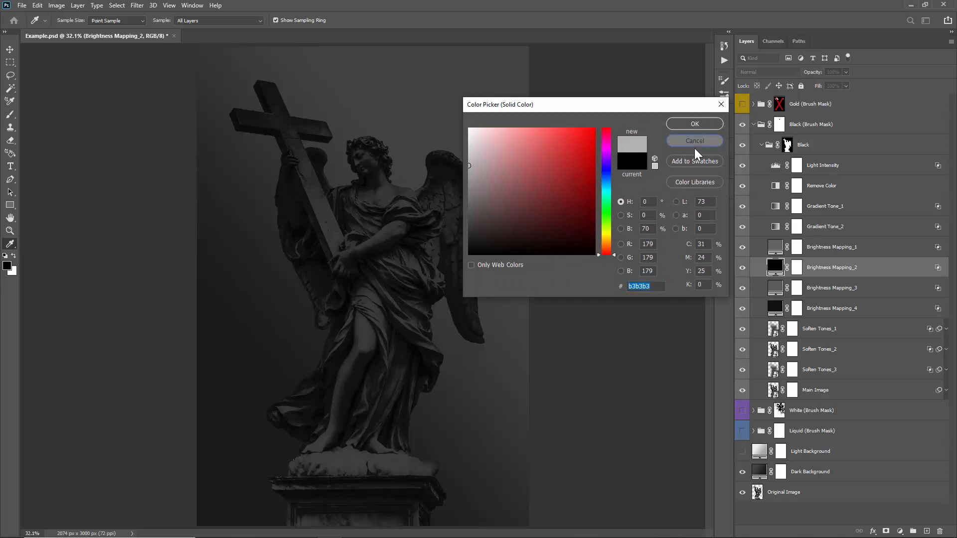
click(695, 141)
Try the lighter greys c5c5c5 and d8d8d8 as the fill colour of Brightness Mapping_3 and discard them
double_click(775, 288)
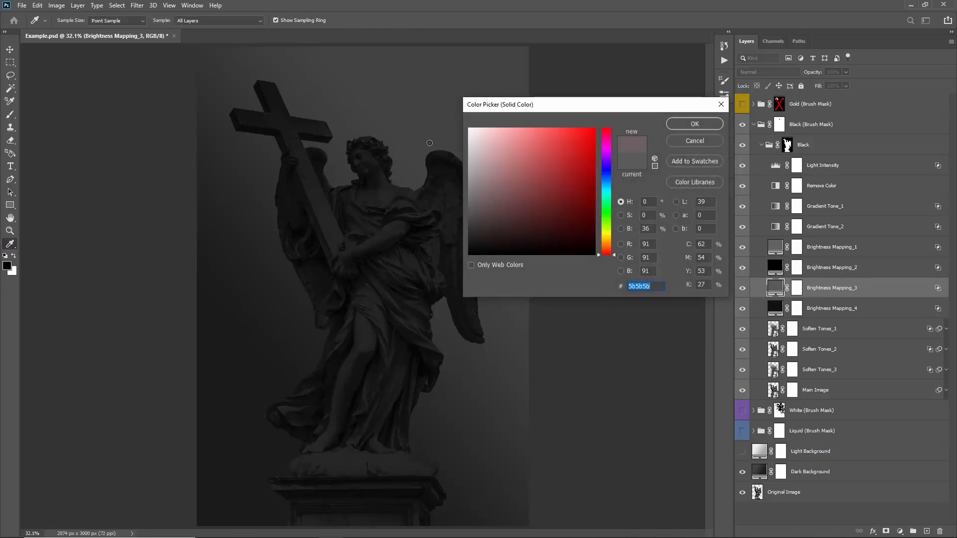
drag(364, 210, 356, 157)
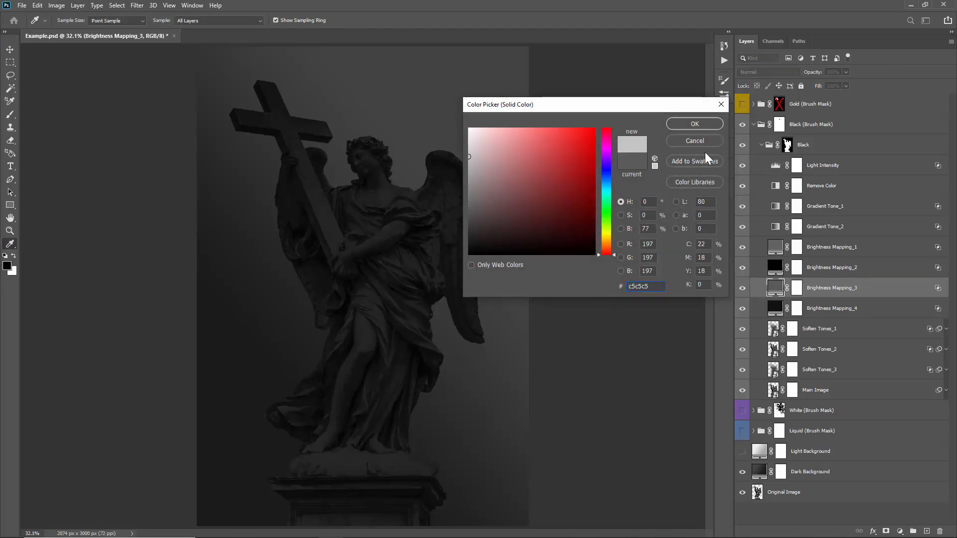
click(695, 141)
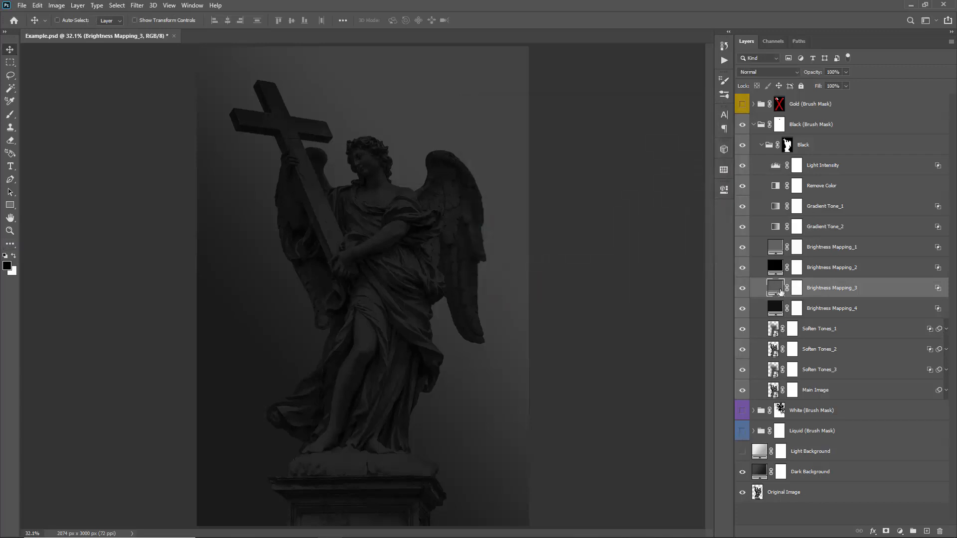
double_click(780, 292)
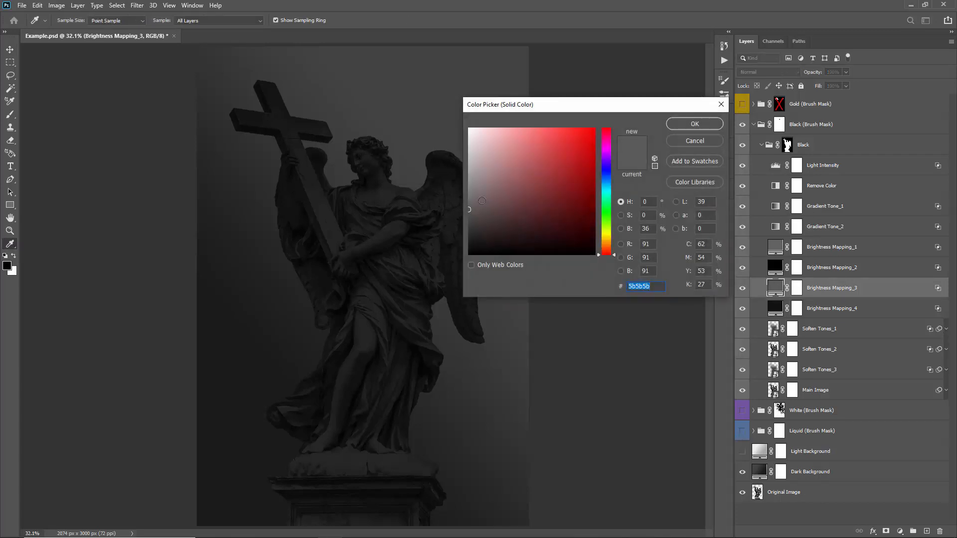
drag(349, 164, 356, 128)
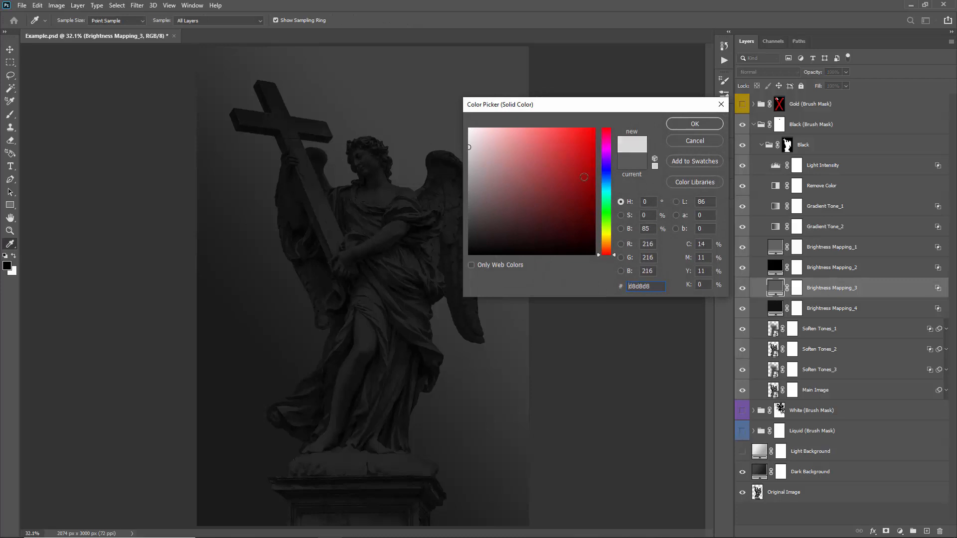
click(706, 145)
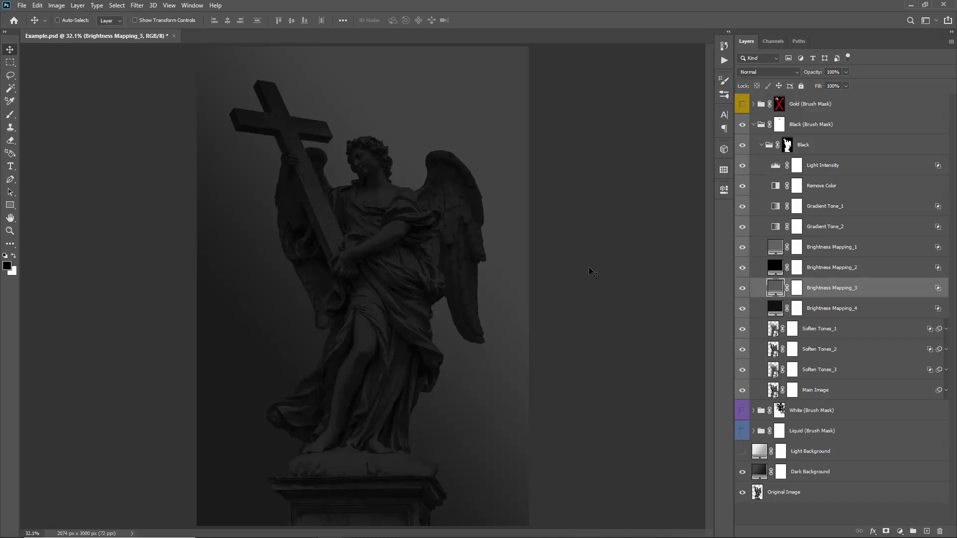
Try the near-black 0d0d0d as the fill colour of Brightness Mapping_4 and discard it
double_click(776, 308)
mouse_move(471, 221)
mouse_down()
mouse_move(459, 199)
mouse_move(448, 239)
mouse_move(427, 263)
mouse_move(411, 245)
mouse_move(394, 247)
mouse_up()
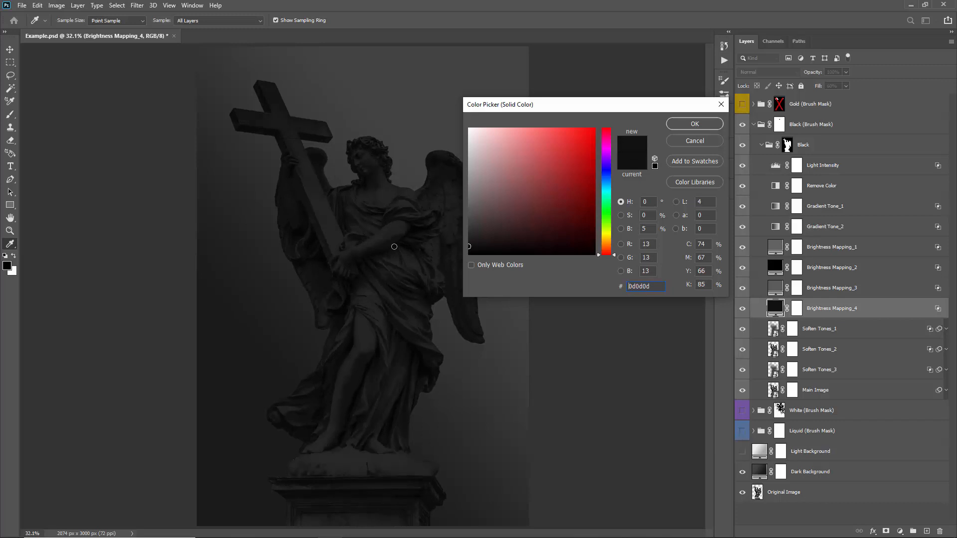
click(690, 142)
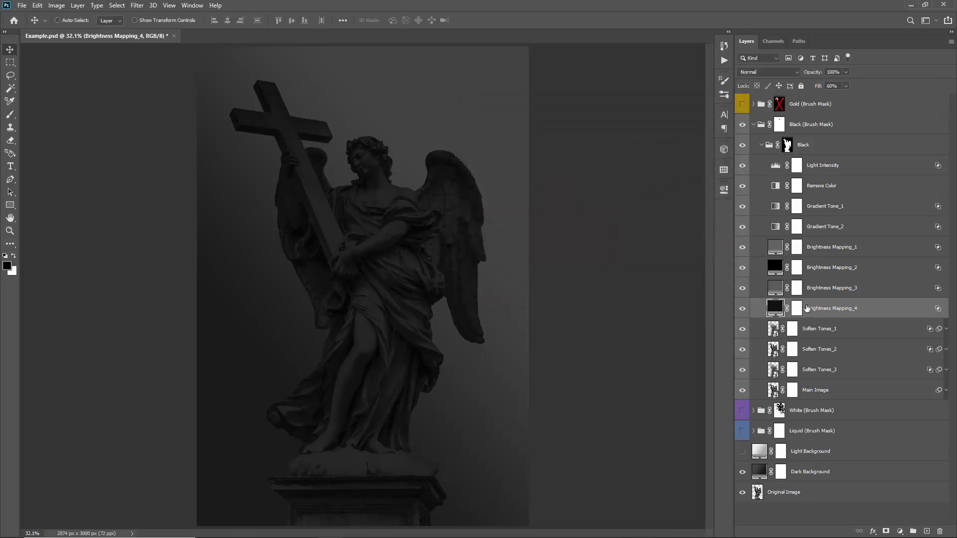
With Soften Tones_1 hidden, compare the statue with Soften Tones_2 hidden and shown, and show both layers again
click(855, 334)
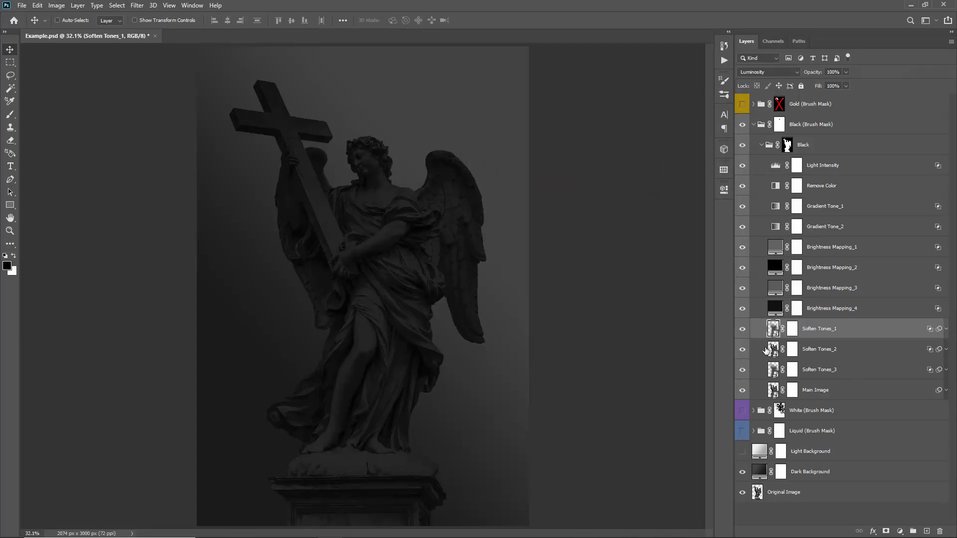
click(742, 329)
click(744, 351)
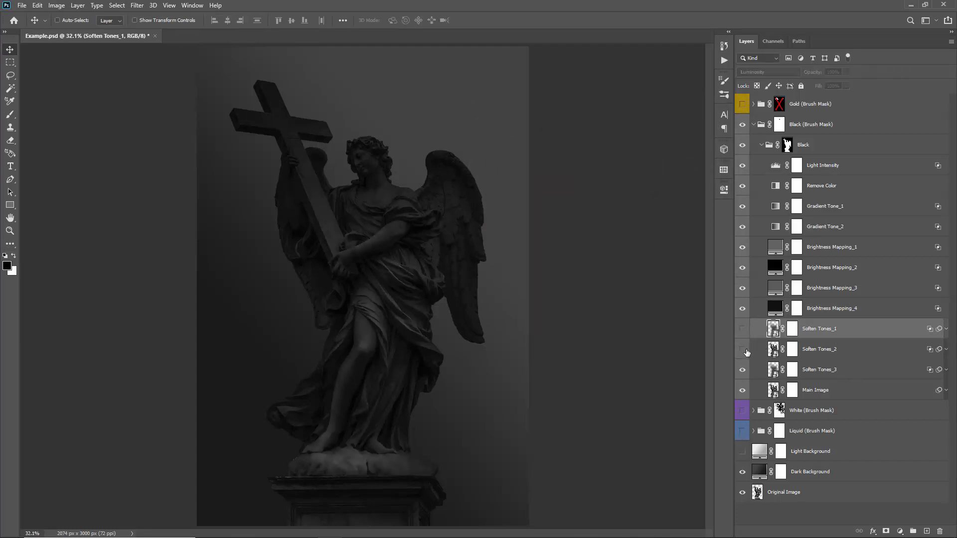
click(741, 350)
click(753, 350)
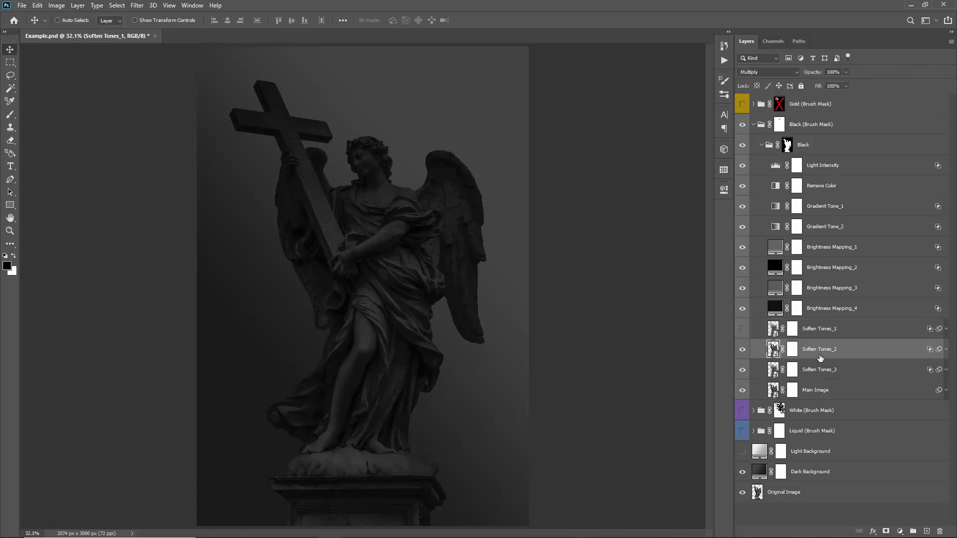
click(743, 351)
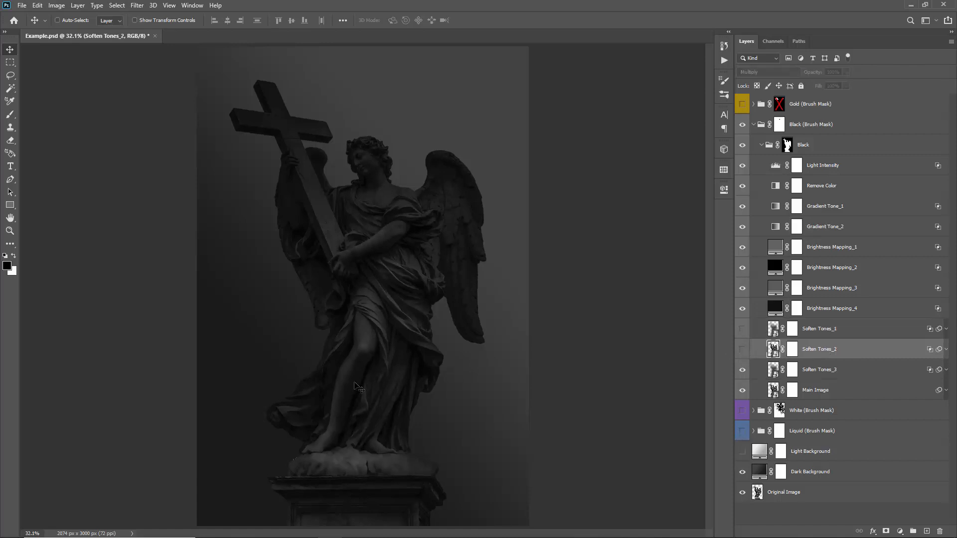
click(743, 350)
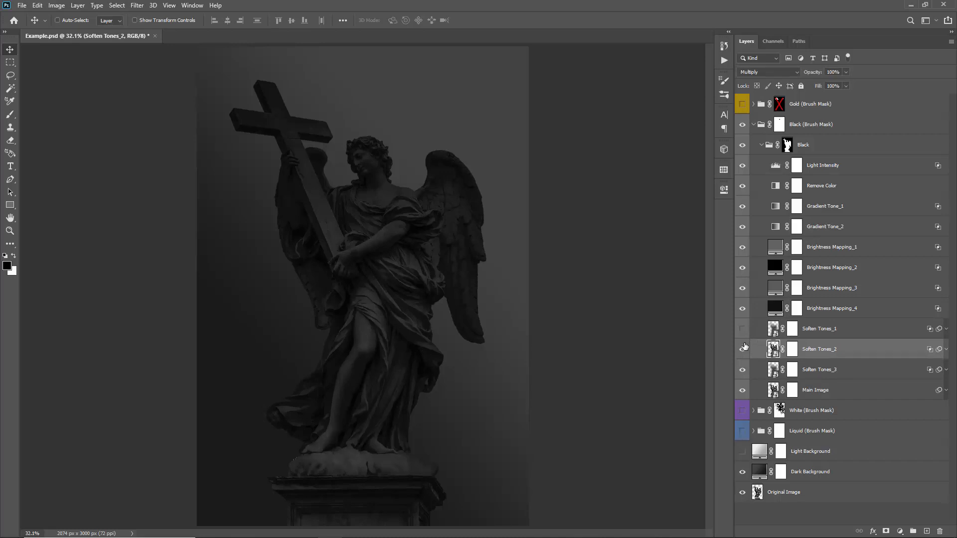
click(744, 348)
click(743, 349)
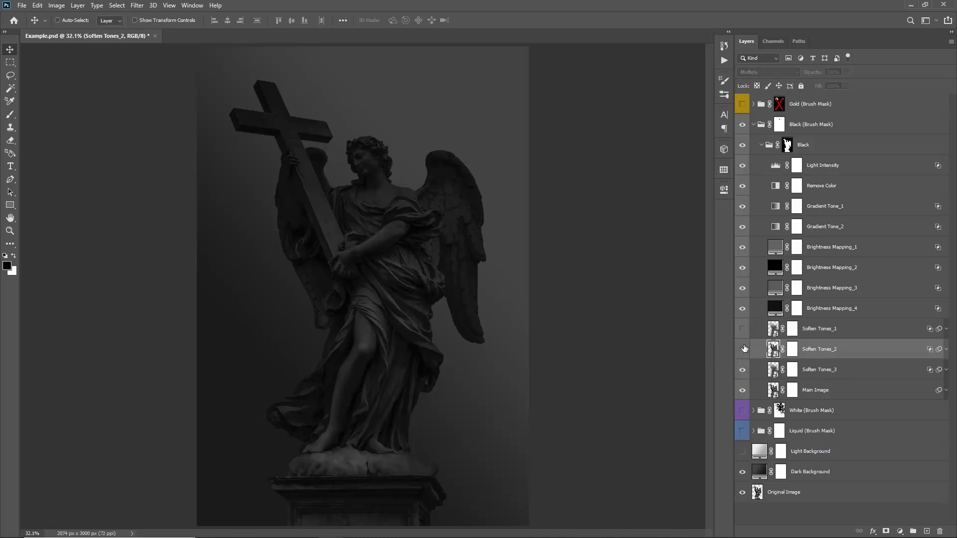
click(744, 349)
click(743, 329)
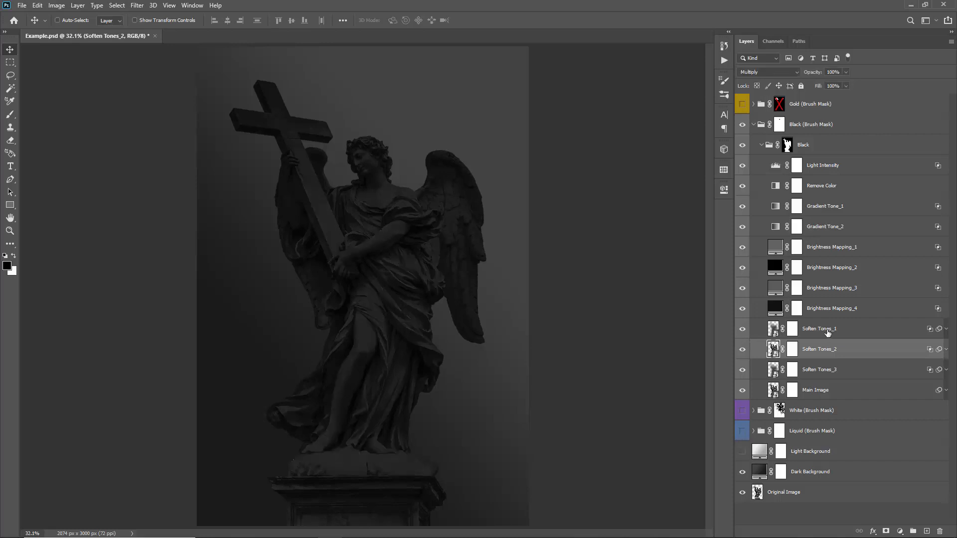
Compare the statue with only the Soften Tones_1 layer hidden and shown
click(826, 331)
click(742, 329)
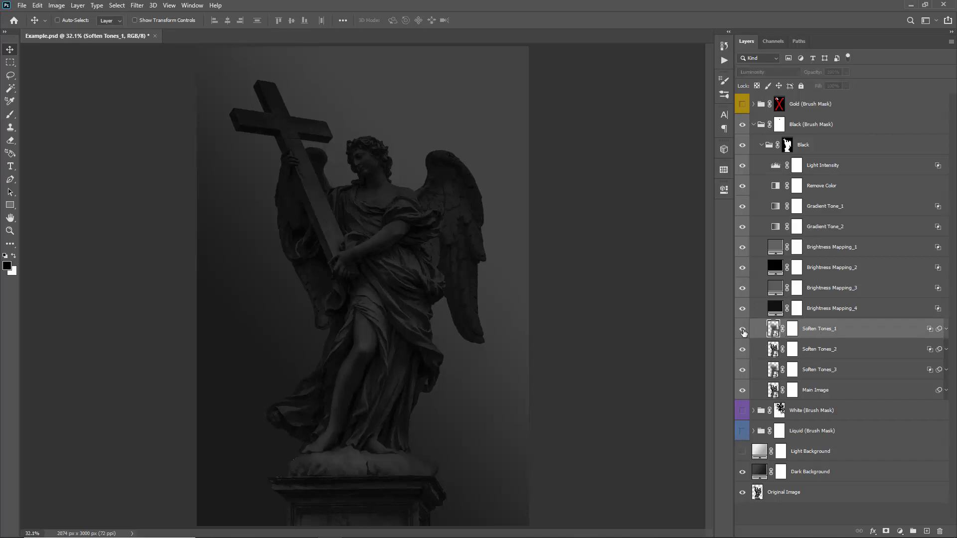
click(743, 329)
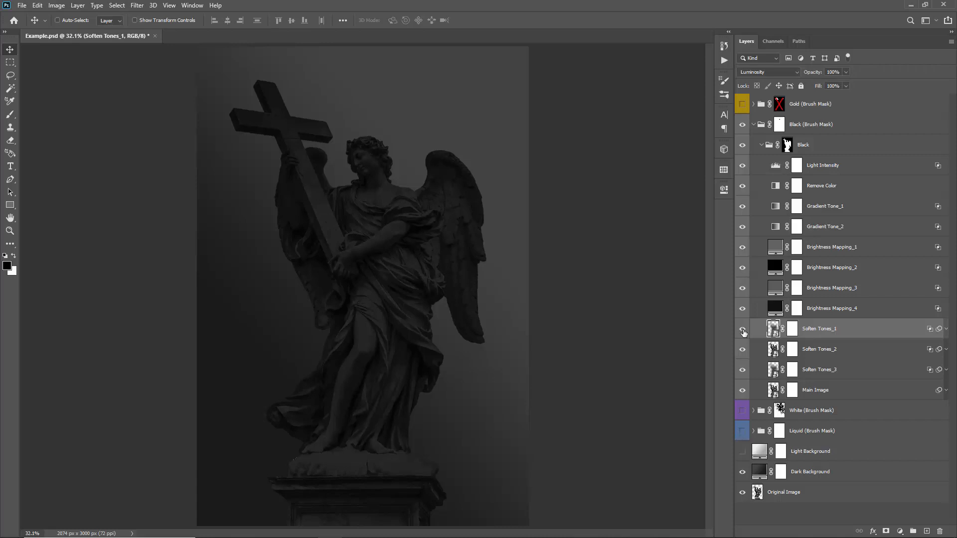
Go through the lower Soften Tones layers to Main Image and compare the statue with Main Image hidden and shown
click(836, 357)
click(840, 372)
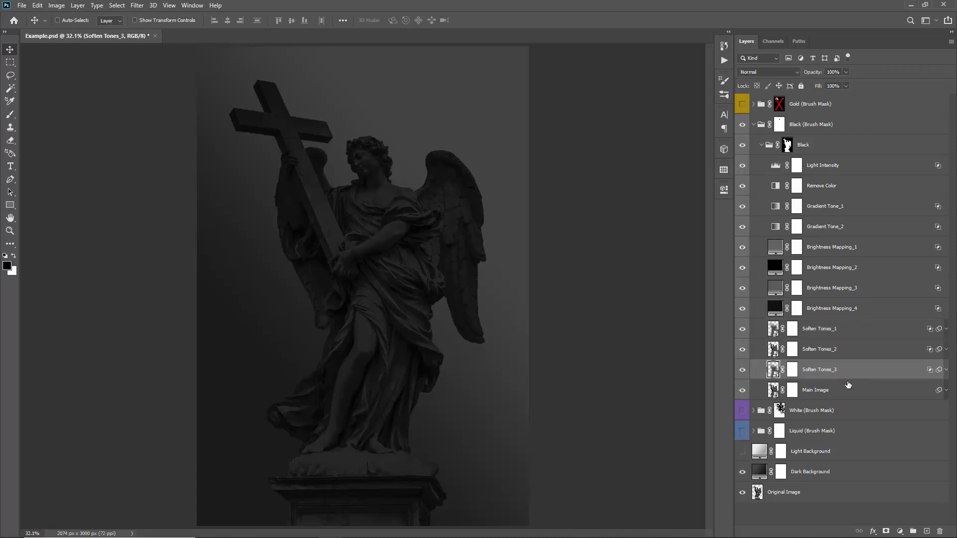
click(844, 389)
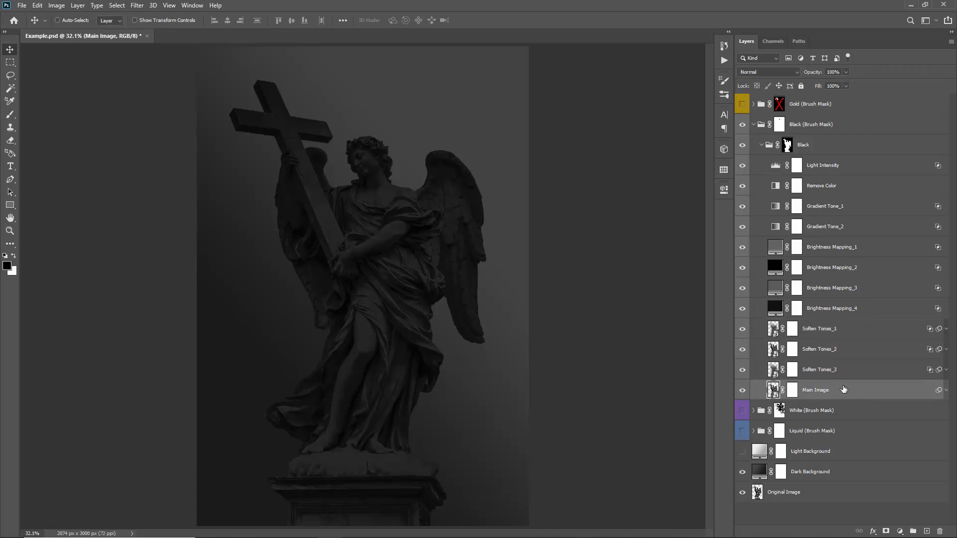
click(742, 393)
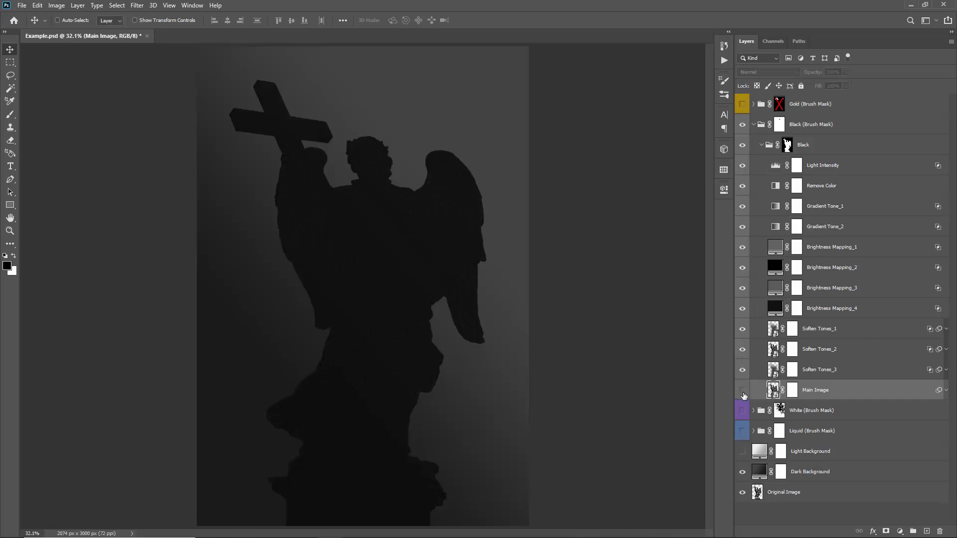
click(743, 392)
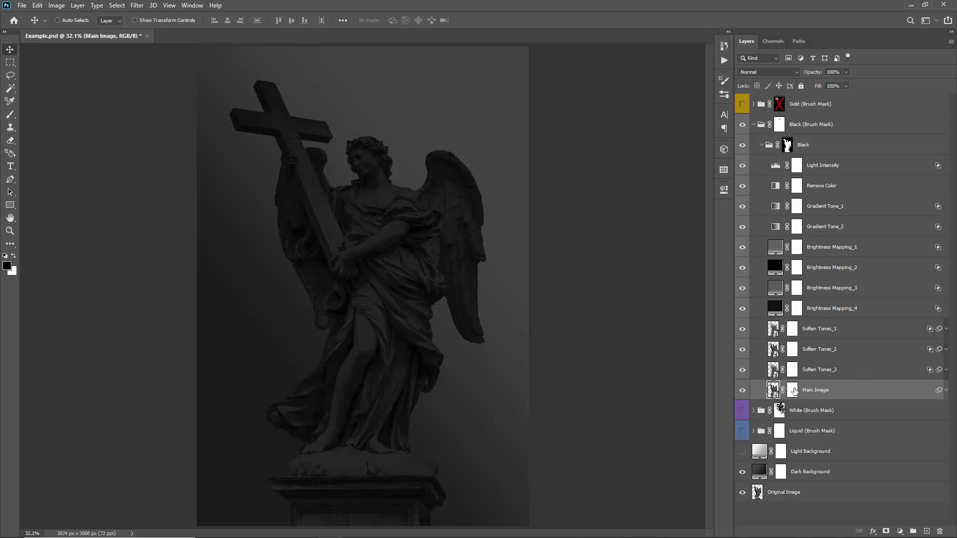
Expand the list of smart filters under the Main Image layer
click(944, 392)
scroll(806, 337, down, 1)
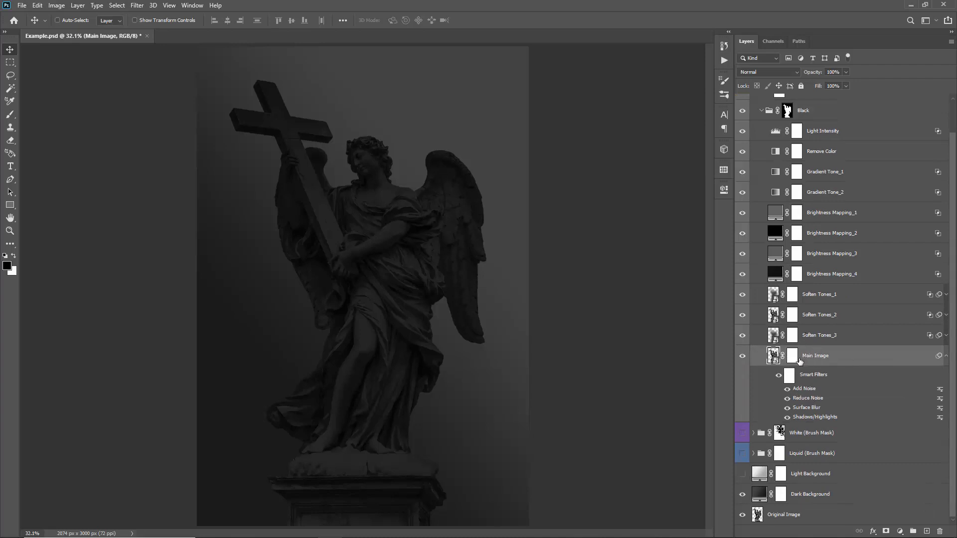
click(946, 358)
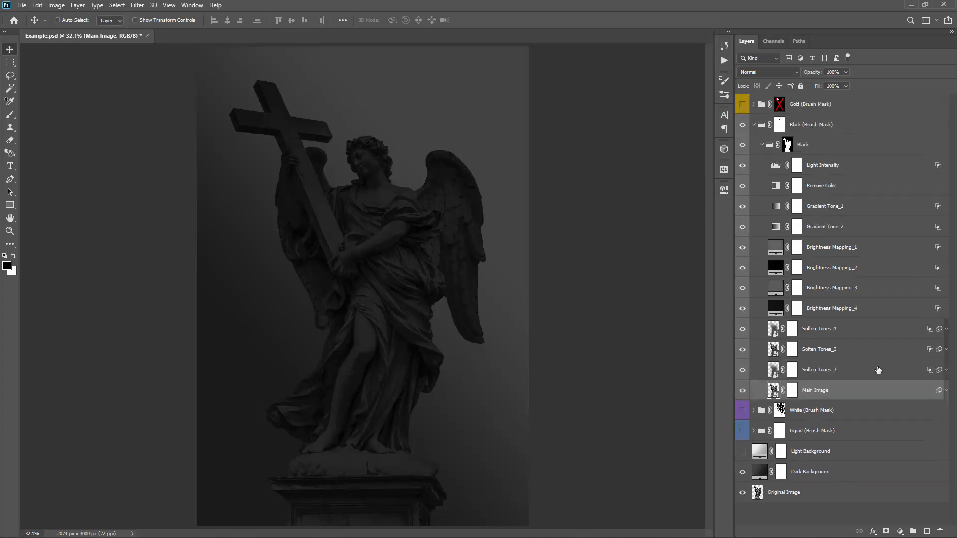
click(945, 391)
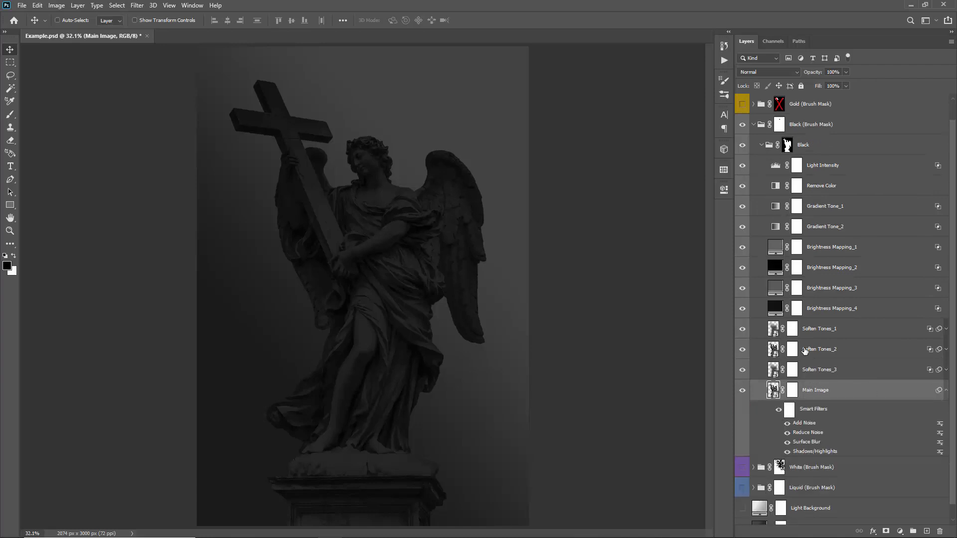
scroll(824, 408, down, 1)
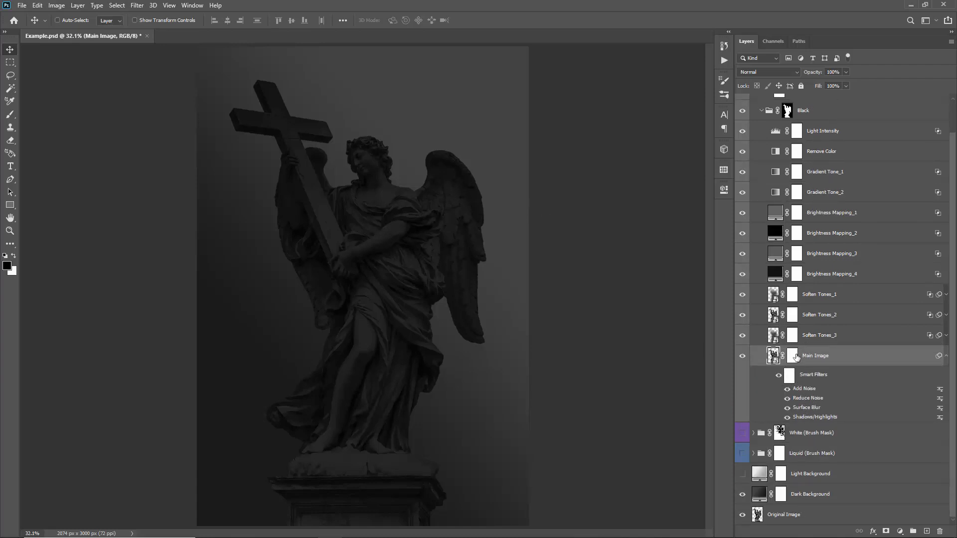
Try different Shadows Amount and Midtone settings in the Main Image layer's Shadows/Highlights filter and discard them
double_click(805, 418)
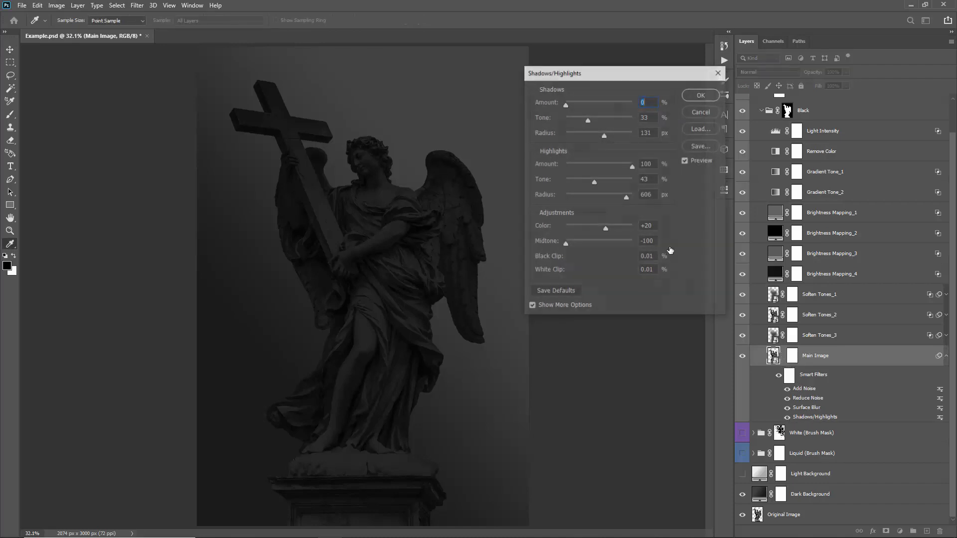
drag(598, 73, 625, 63)
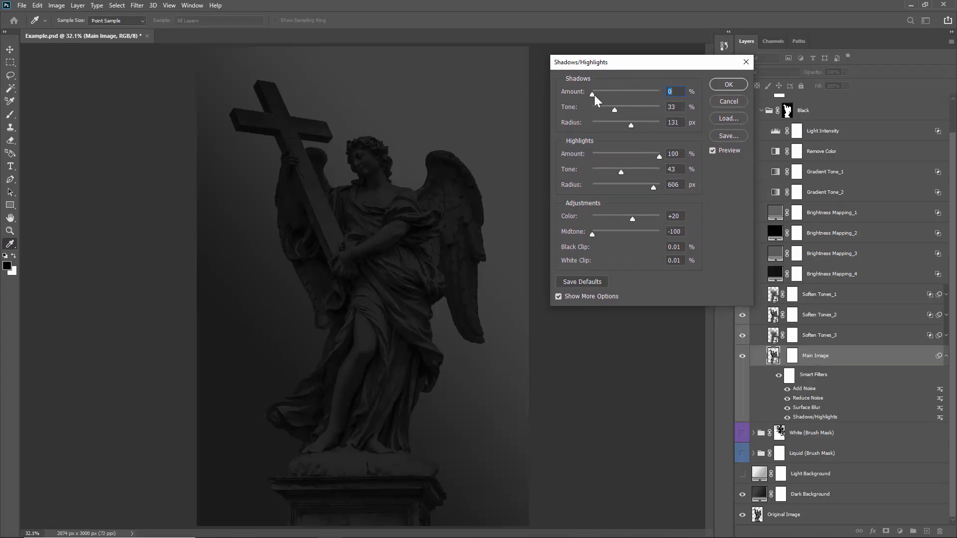
drag(618, 94, 553, 103)
drag(638, 237, 573, 234)
click(729, 102)
Collapse the Black group and its parent group Black (Brush Mask)
key(v)
click(797, 171)
scroll(770, 151, up, 2)
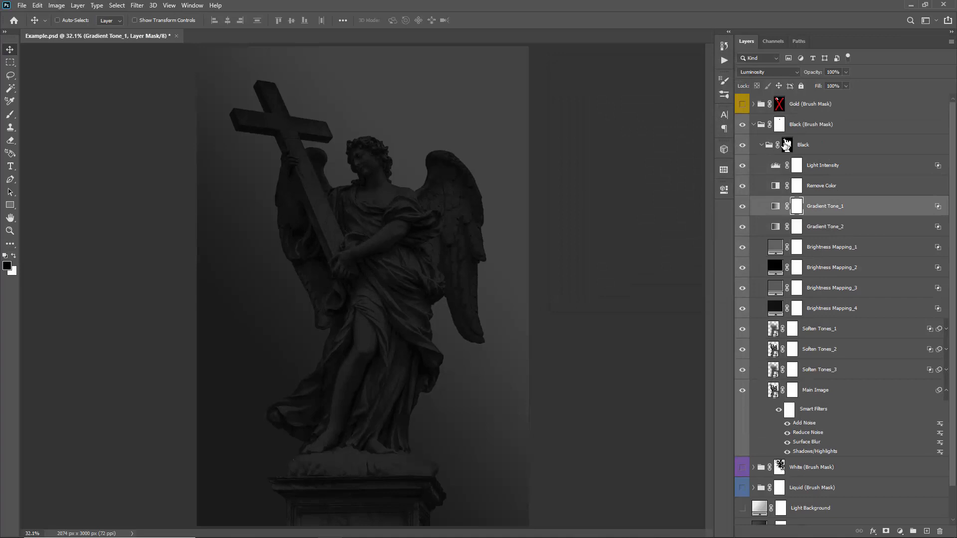
click(761, 145)
click(754, 124)
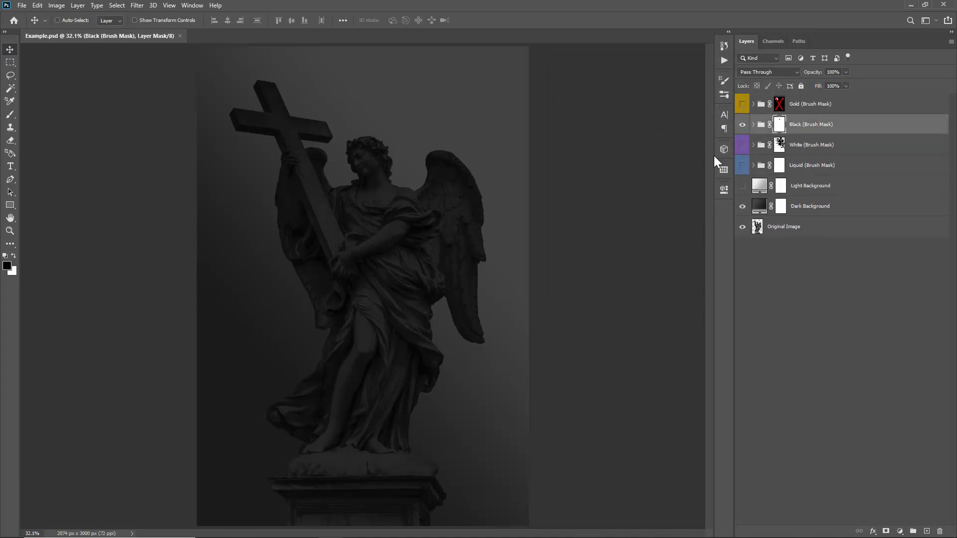
Hide the Black (Brush Mask) group and show the White (Brush Mask) group
click(762, 125)
click(742, 124)
click(742, 144)
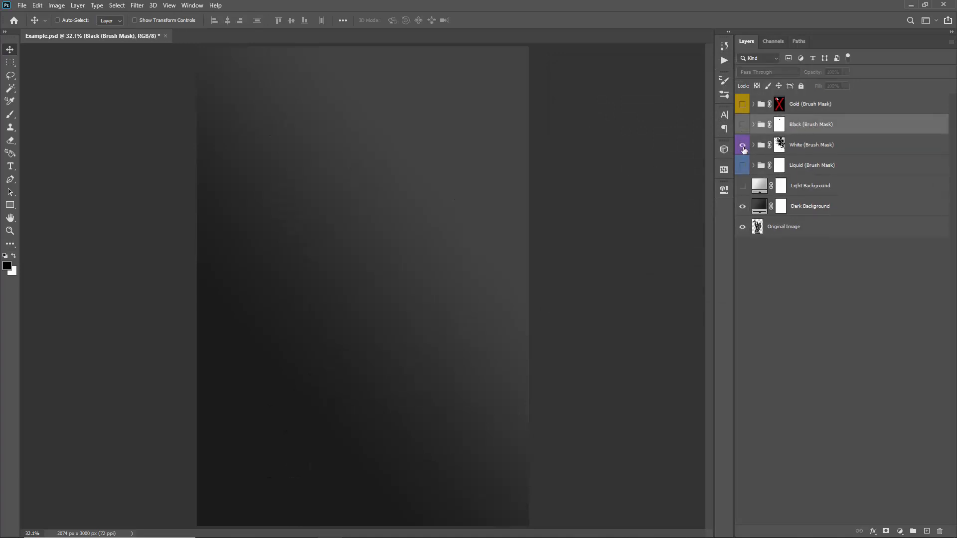
View the White (Brush Mask) group's layer mask on its own and return to the normal image view
click(780, 145)
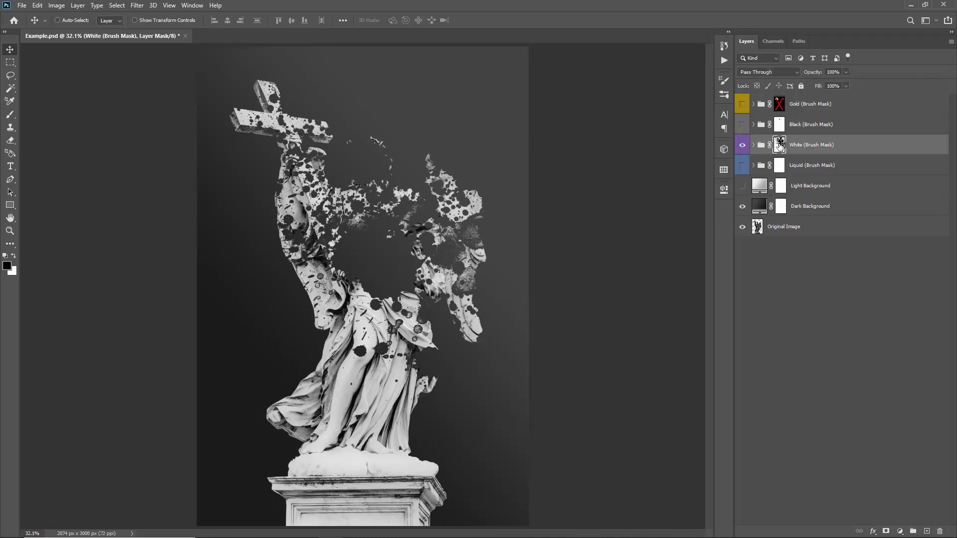
alt+click(779, 145)
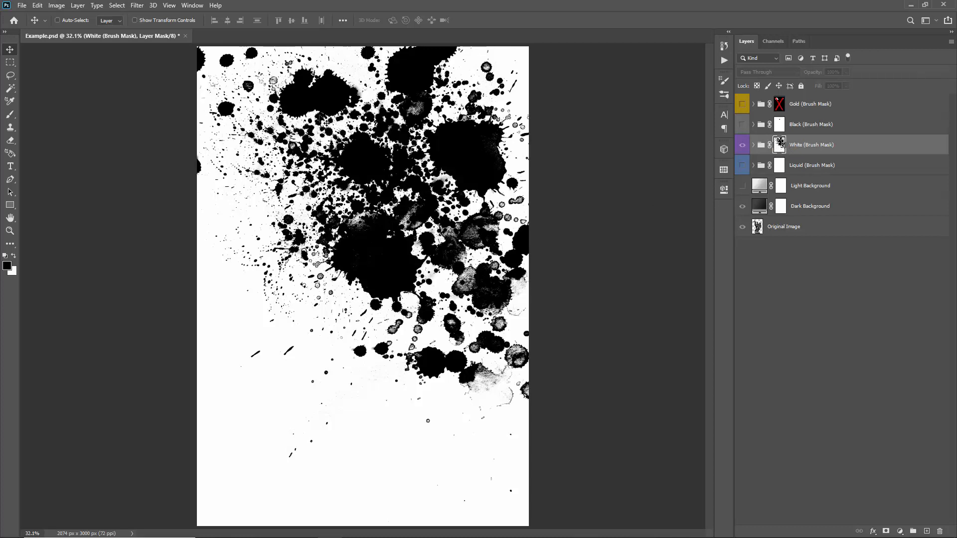
click(763, 148)
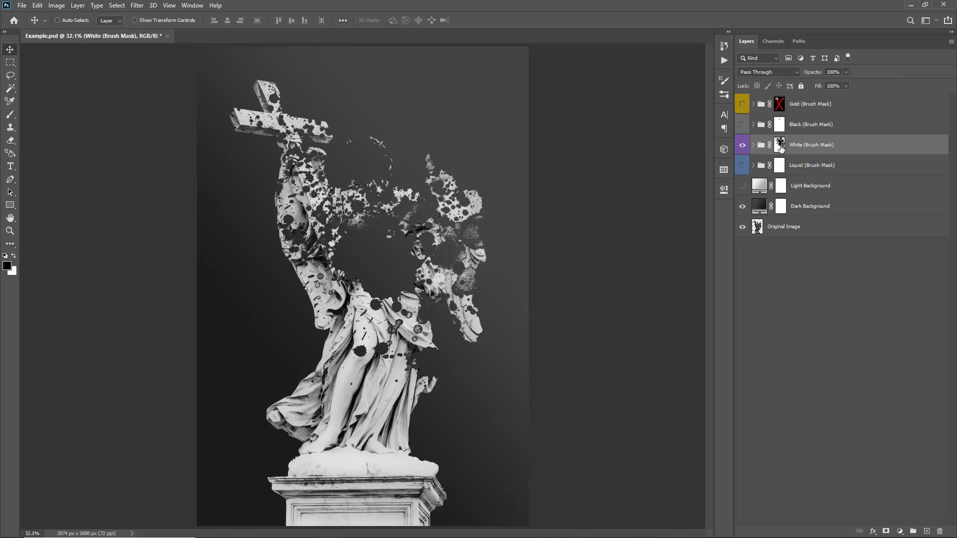
Disable the layer mask of the White (Brush Mask) group and expand the group
shift+click(781, 146)
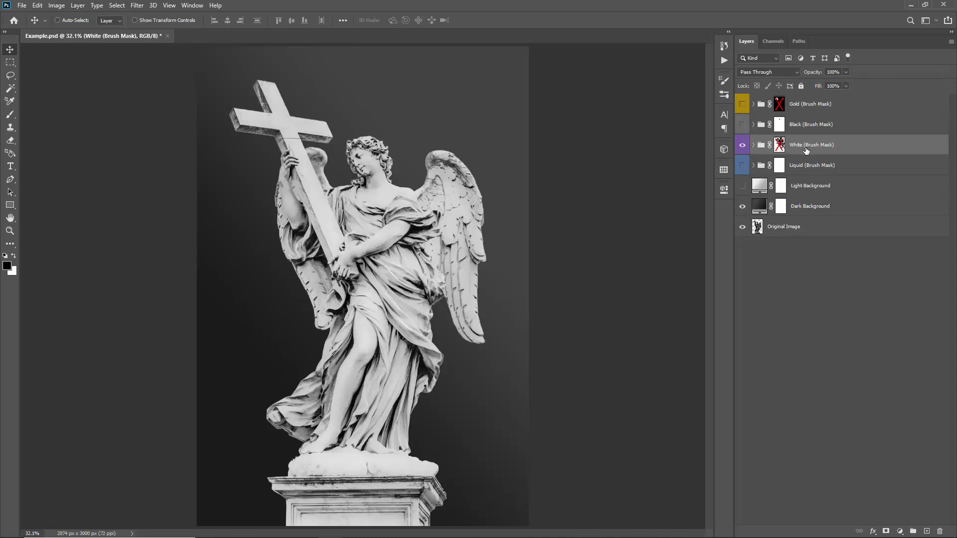
click(754, 145)
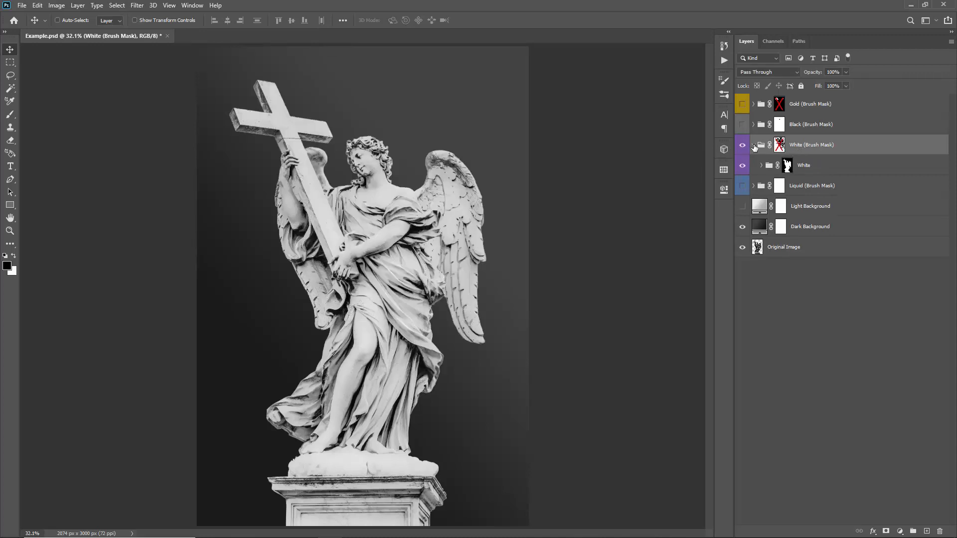
Expand the White group and toggle the visibility of its Remove Color layer off and on
click(762, 165)
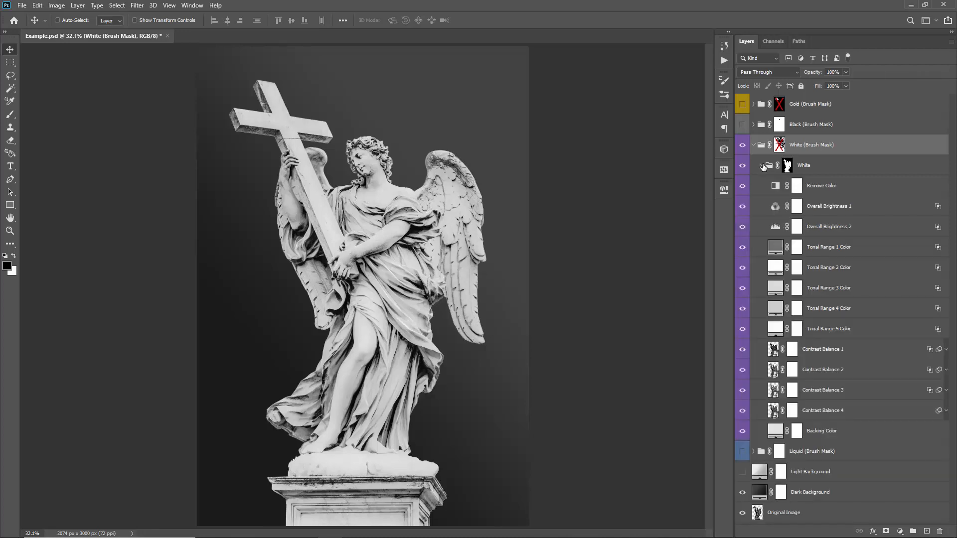
click(822, 186)
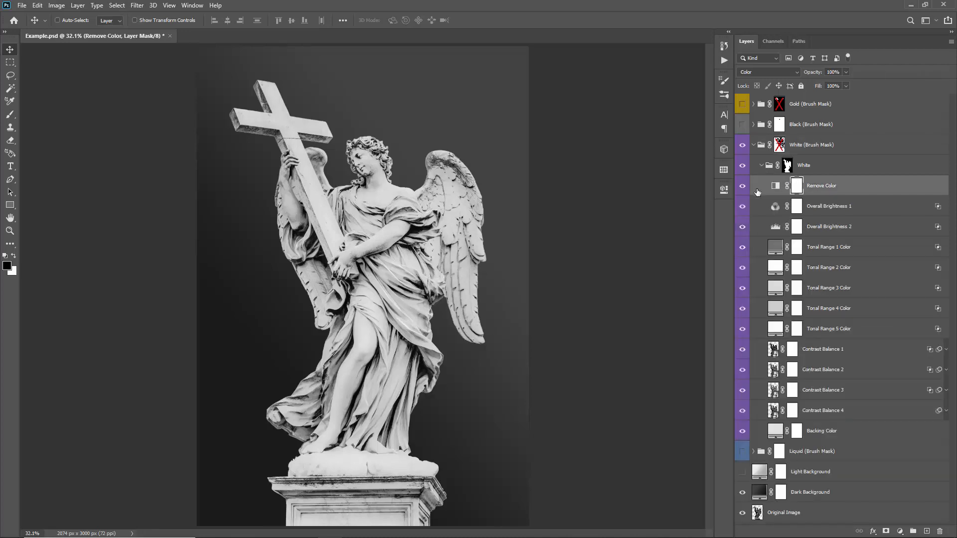
click(743, 186)
click(743, 186)
Try adjusting the Channel Mixer of Overall Brightness 1, with Blue at -17% and Constant at +13%
click(828, 207)
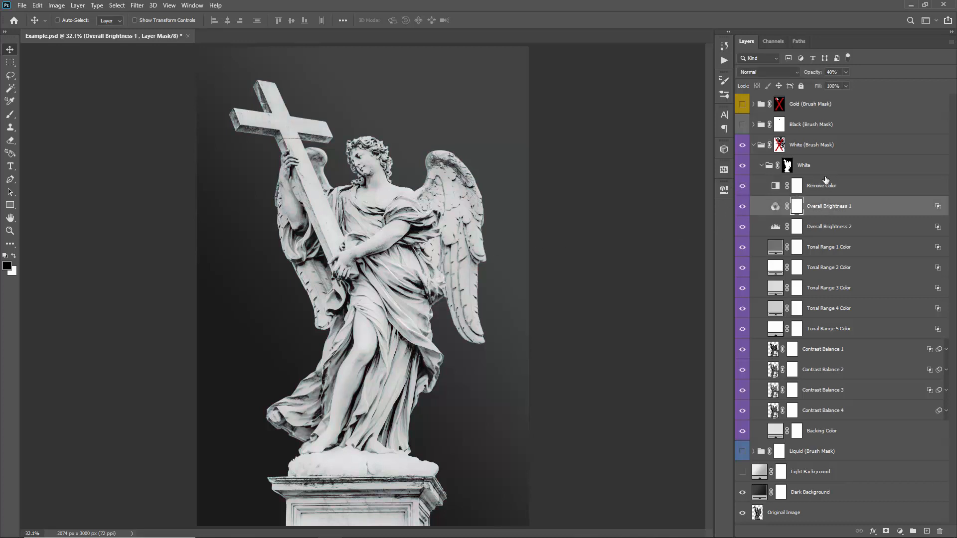
click(776, 208)
click(724, 189)
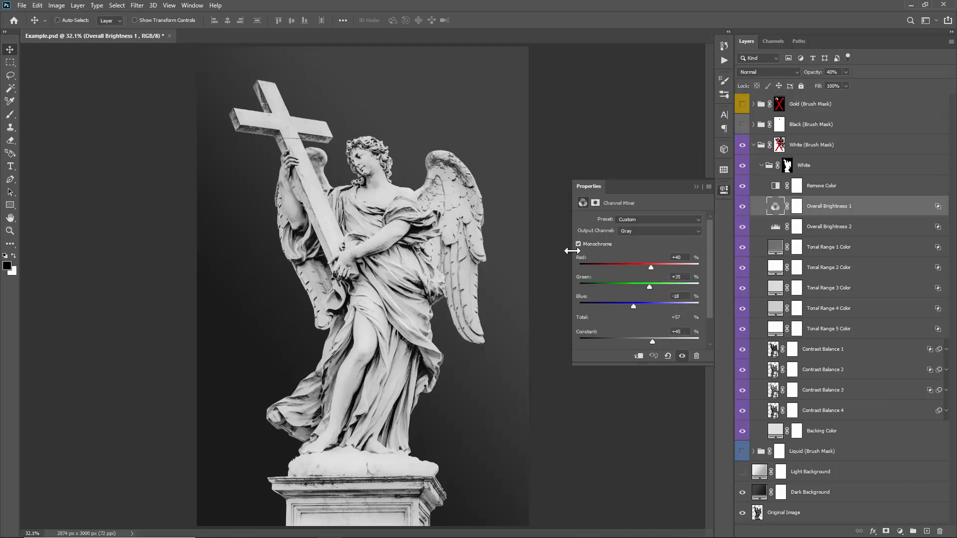
drag(635, 305, 634, 306)
mouse_move(651, 341)
mouse_down()
mouse_move(643, 342)
mouse_move(650, 338)
mouse_up()
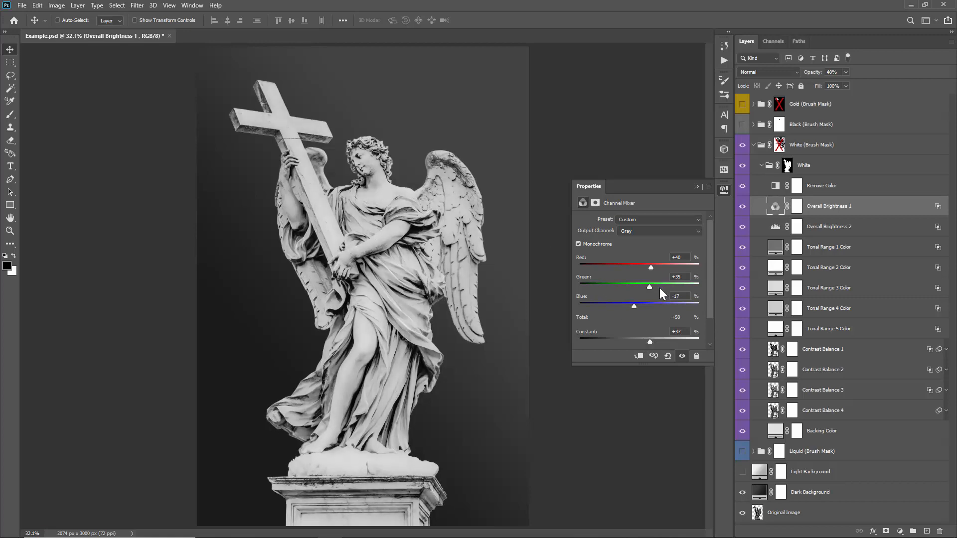
key(ctrl+z)
drag(651, 287, 667, 290)
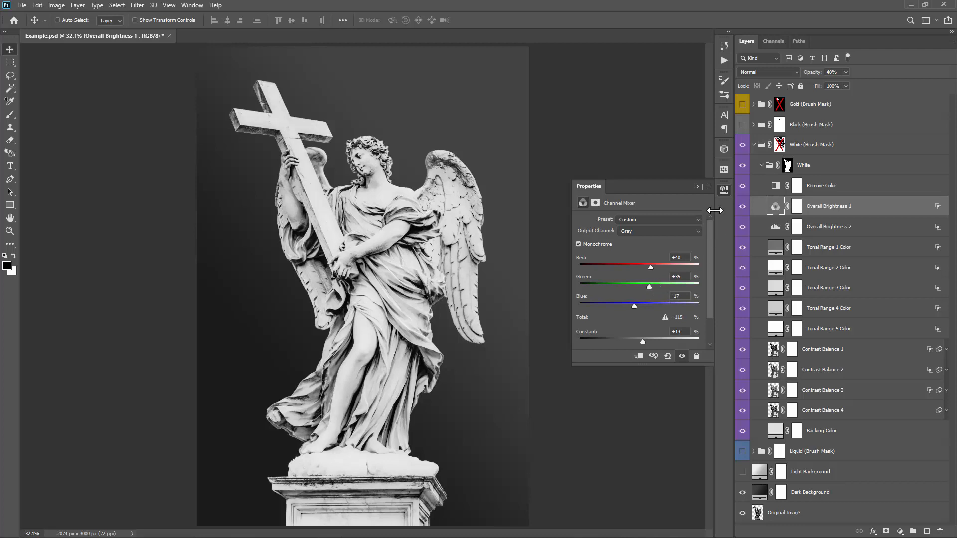
click(697, 187)
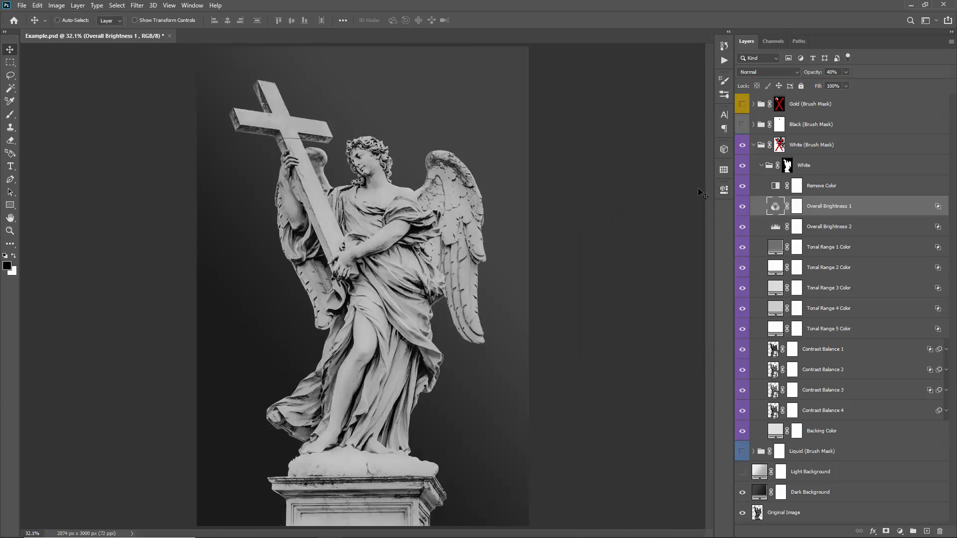
Set the Overall Brightness 1 Channel Mixer to Green +57%, Blue -13% and Constant +27%
double_click(773, 209)
drag(650, 287, 636, 306)
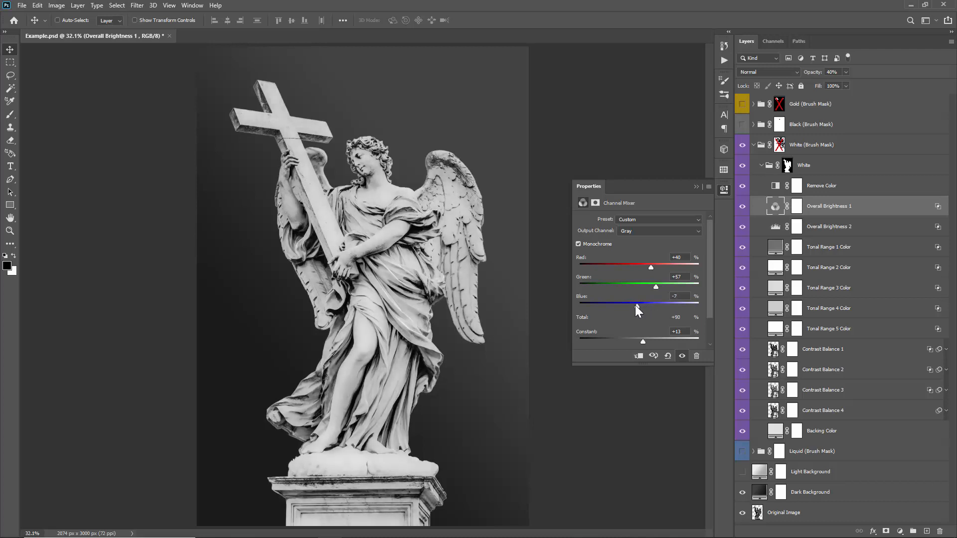
drag(642, 339, 647, 337)
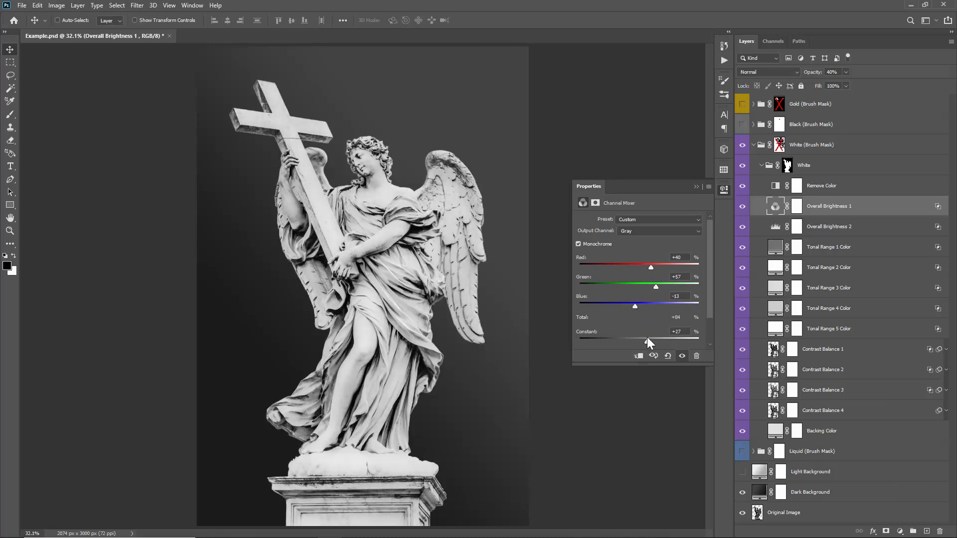
click(697, 186)
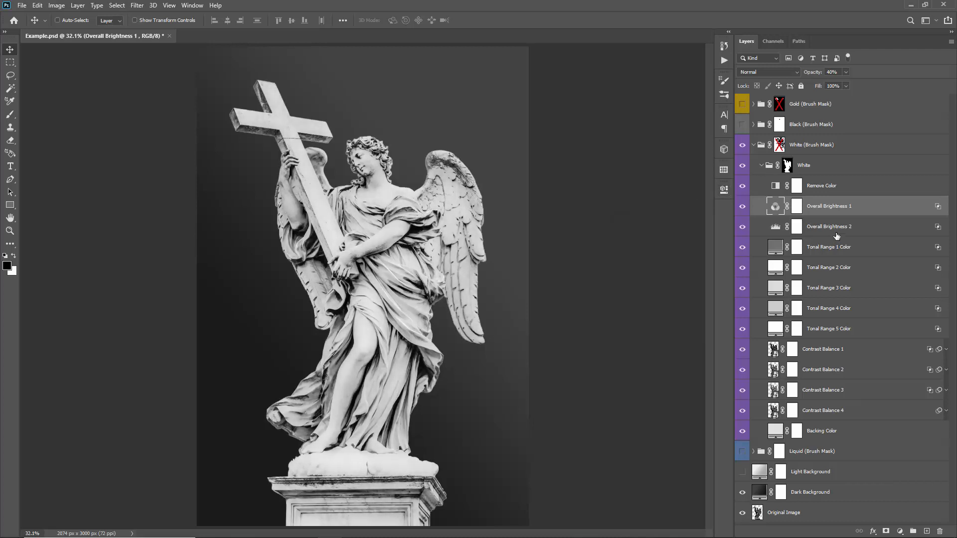
Set the midtone input level of the Overall Brightness 2 Levels adjustment to about 1.40
click(797, 227)
double_click(775, 227)
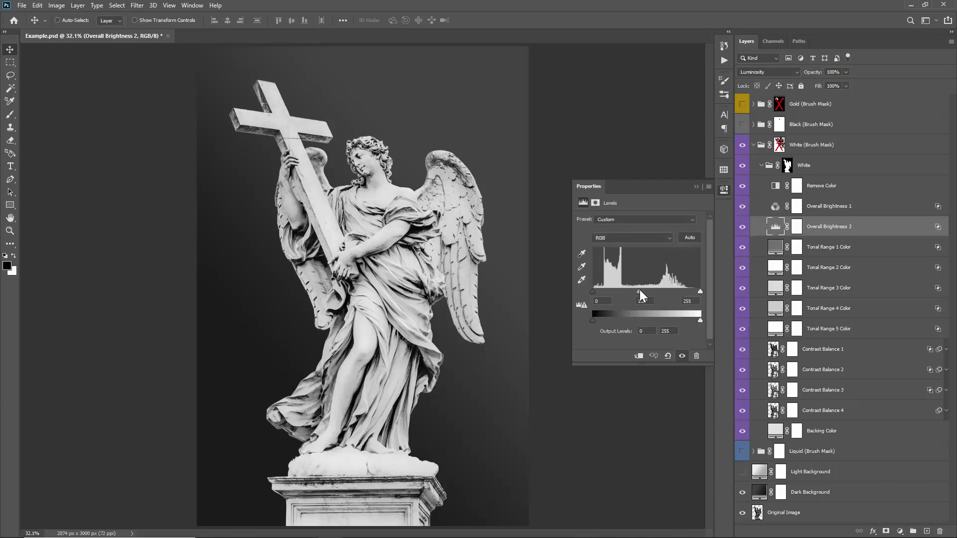
mouse_move(631, 290)
mouse_down()
mouse_move(650, 292)
mouse_move(633, 292)
mouse_up()
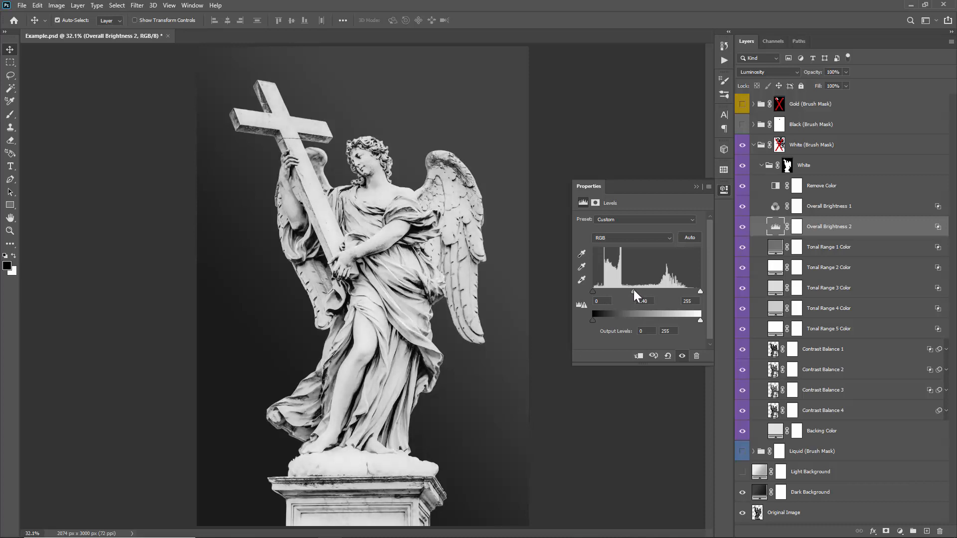
click(696, 186)
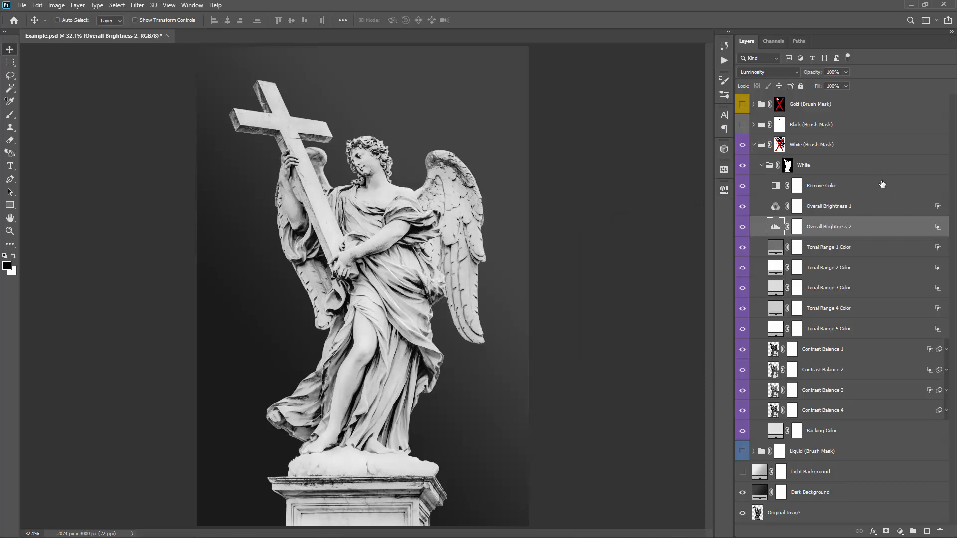
Select the five layers from Tonal Range 1 Color to Tonal Range 5 Color in the White group
click(830, 249)
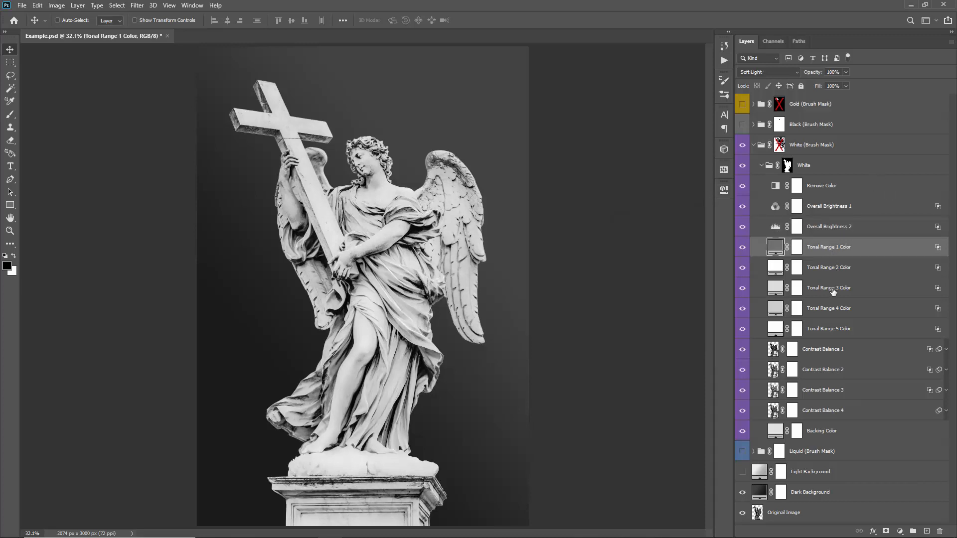
shift+click(826, 330)
click(811, 251)
shift+click(852, 331)
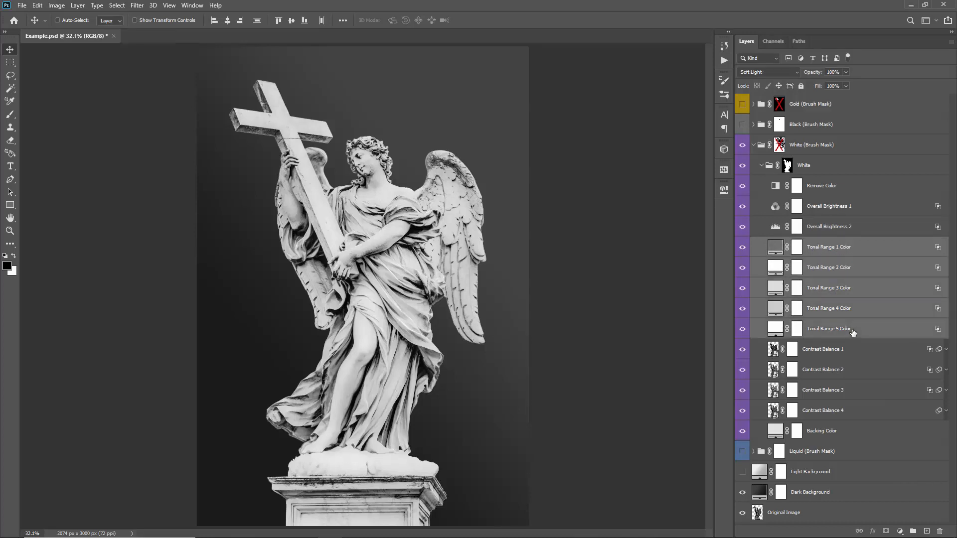
Try the fill colors 151515, ffffff and 9c9c9c on the Tonal Range 1 Color layer
click(816, 256)
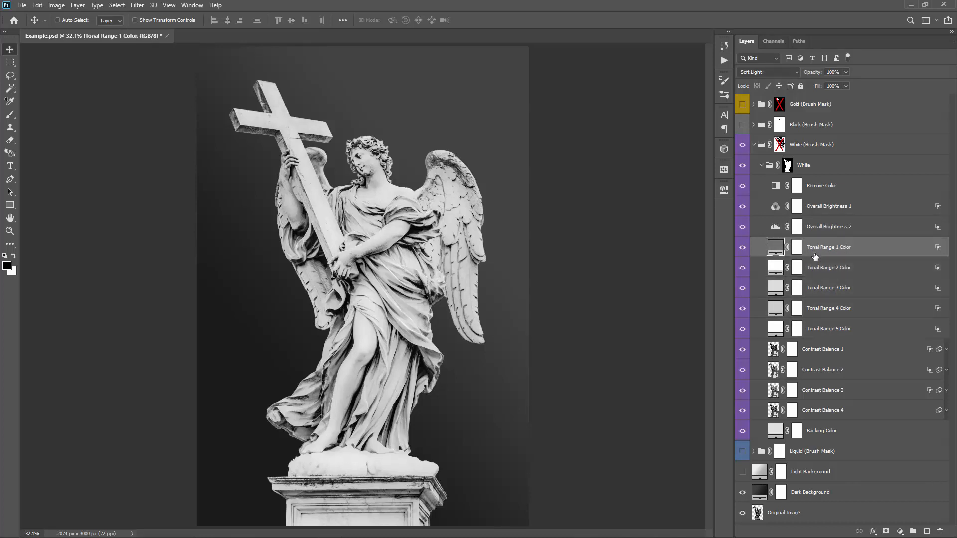
double_click(775, 250)
click(469, 243)
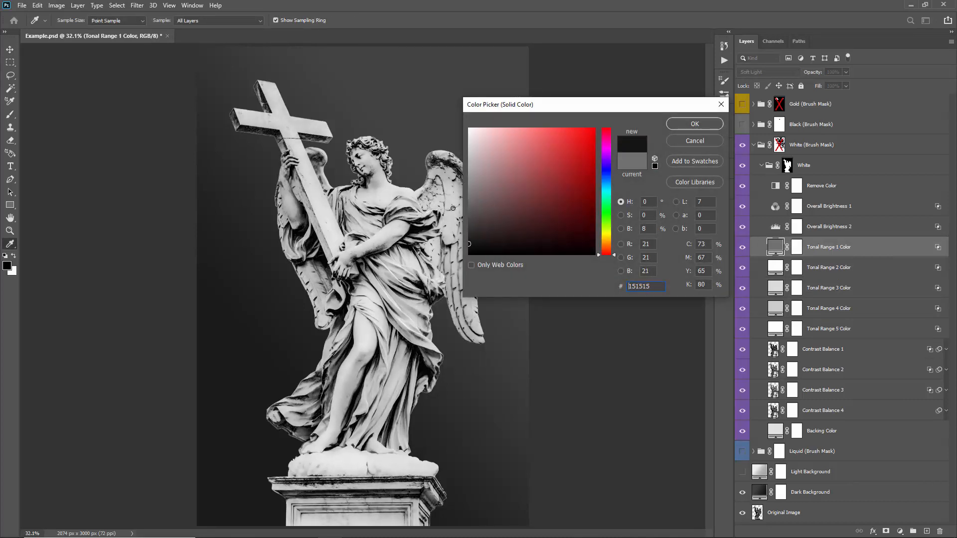
mouse_move(469, 244)
mouse_down()
mouse_move(478, 179)
mouse_move(473, 215)
mouse_move(469, 129)
mouse_up()
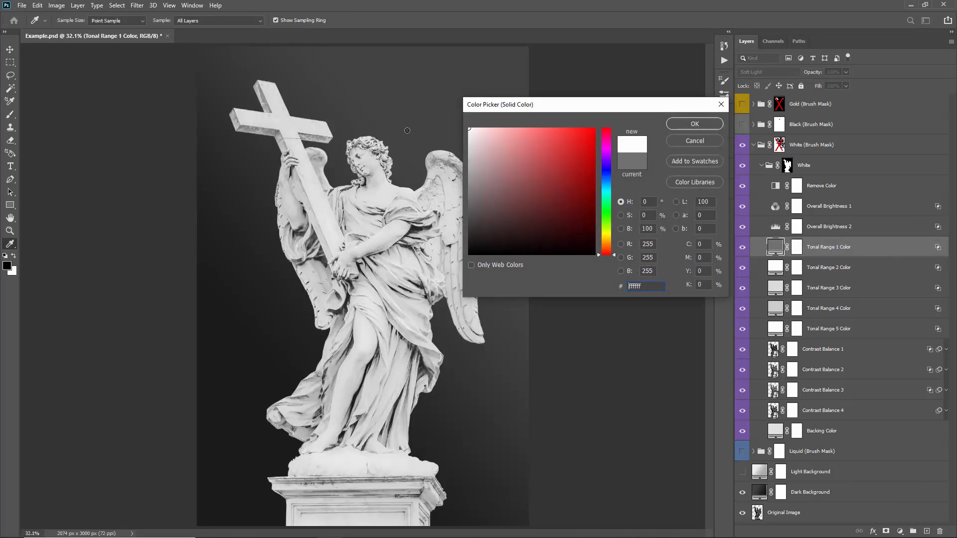
mouse_move(407, 131)
mouse_down()
mouse_move(469, 209)
mouse_move(469, 144)
mouse_move(469, 176)
mouse_up()
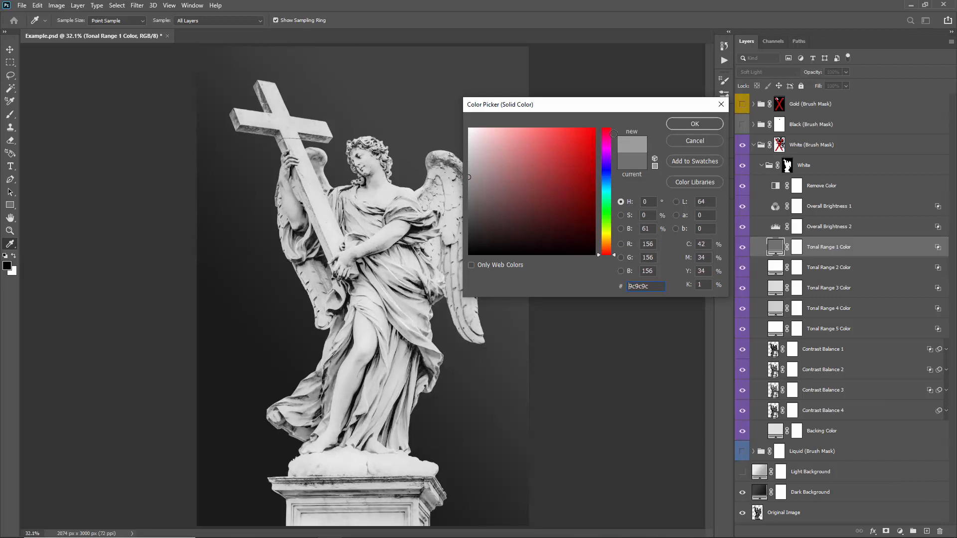
click(693, 143)
Preview white (ffffff) and dark grey (3f3f3f) as the fill of the Tonal Range 1 Color layer, then discard the change
shift+click(865, 331)
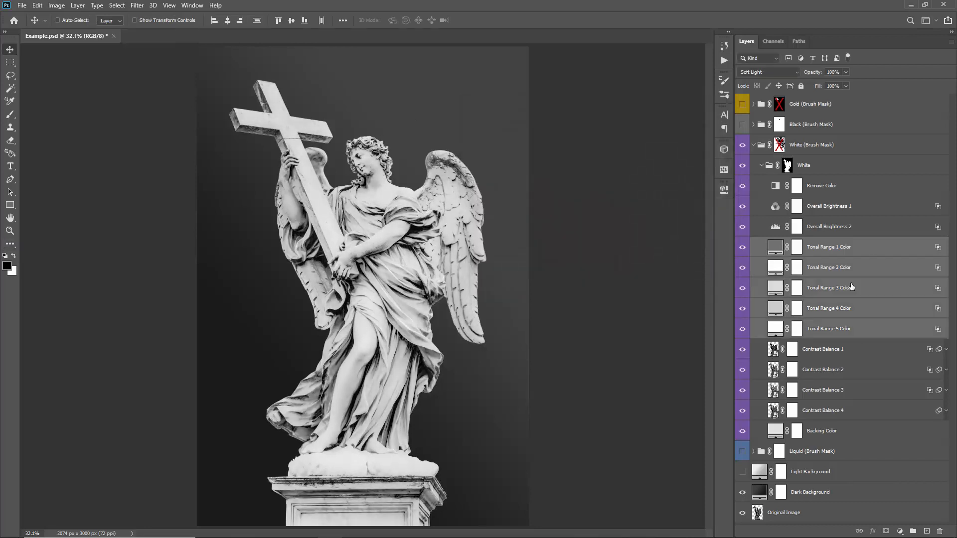
click(852, 248)
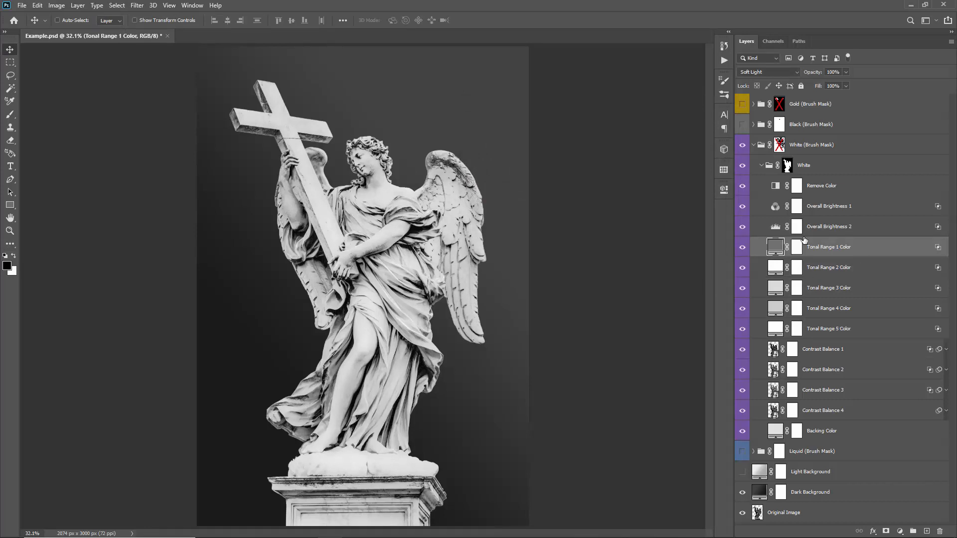
double_click(776, 248)
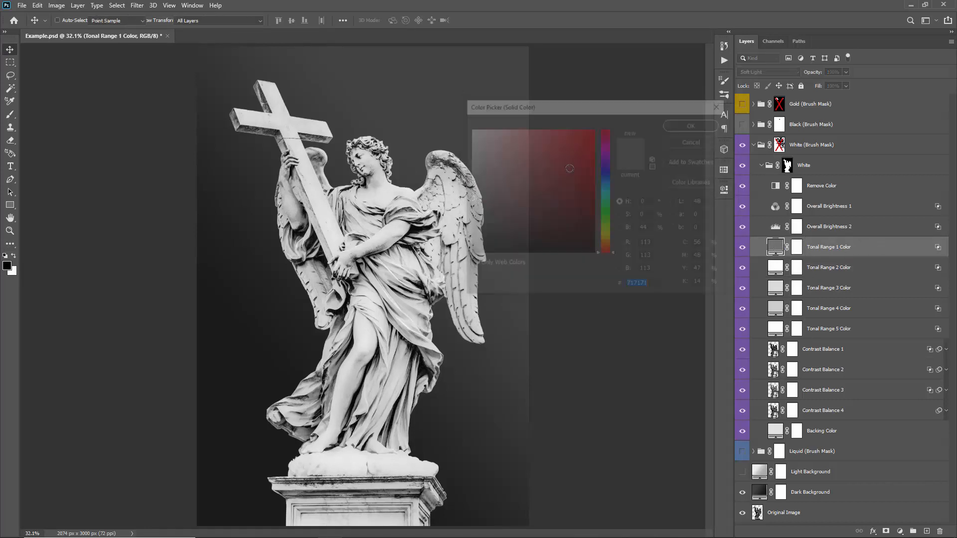
mouse_move(493, 223)
mouse_down()
mouse_move(469, 131)
mouse_move(440, 119)
mouse_move(408, 170)
mouse_move(390, 129)
mouse_move(424, 124)
mouse_move(416, 106)
mouse_up()
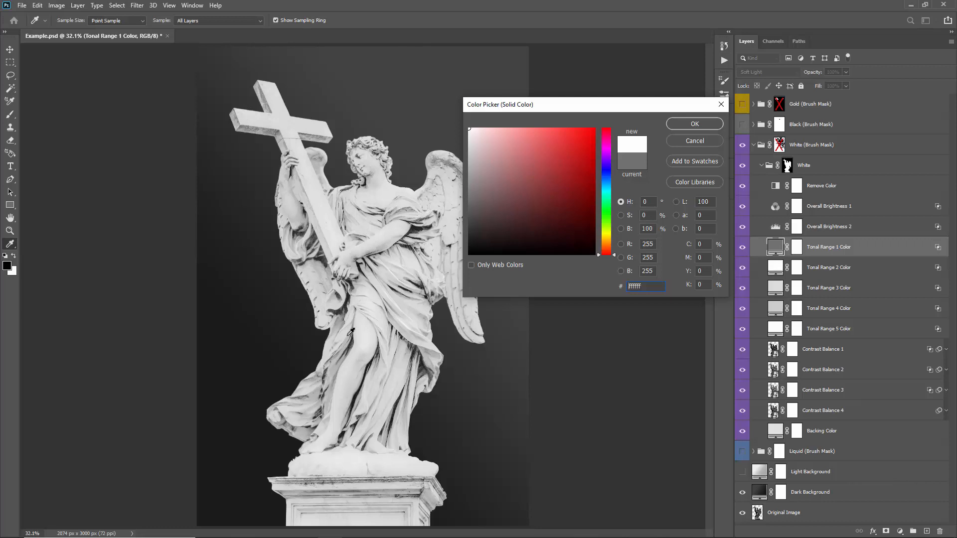
drag(533, 108, 585, 69)
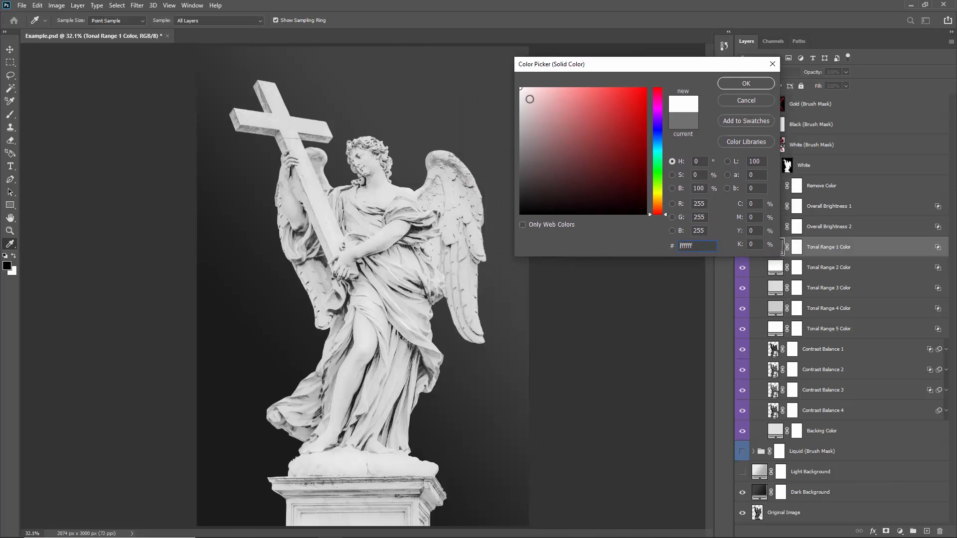
click(456, 210)
drag(457, 210, 456, 176)
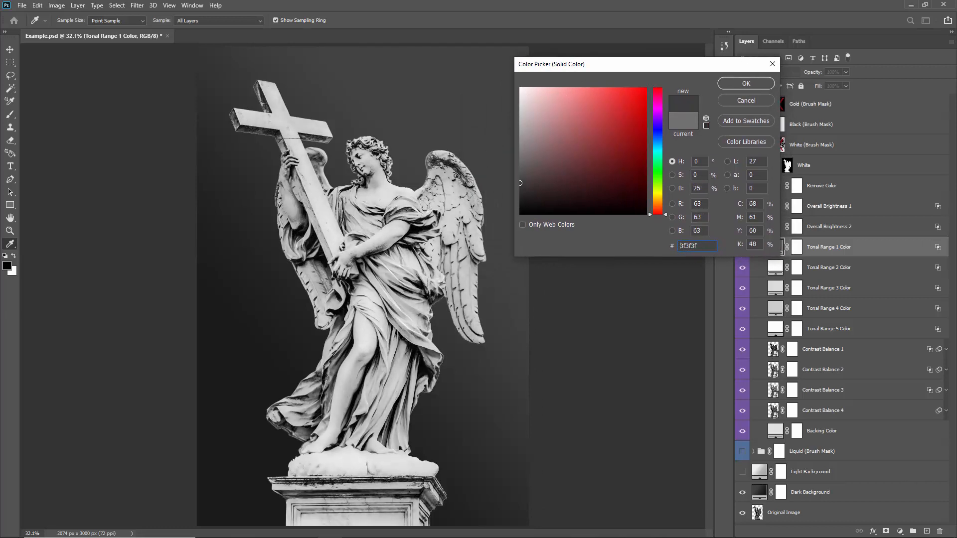
click(747, 100)
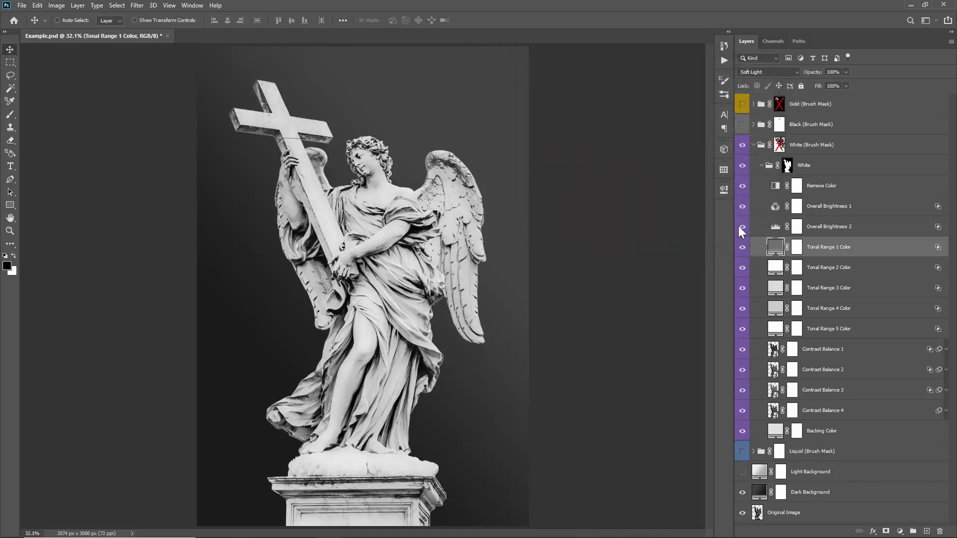
Set the fill color of the Tonal Range 1 Color layer to light grey c3c3c3
double_click(775, 247)
text(ffffff)
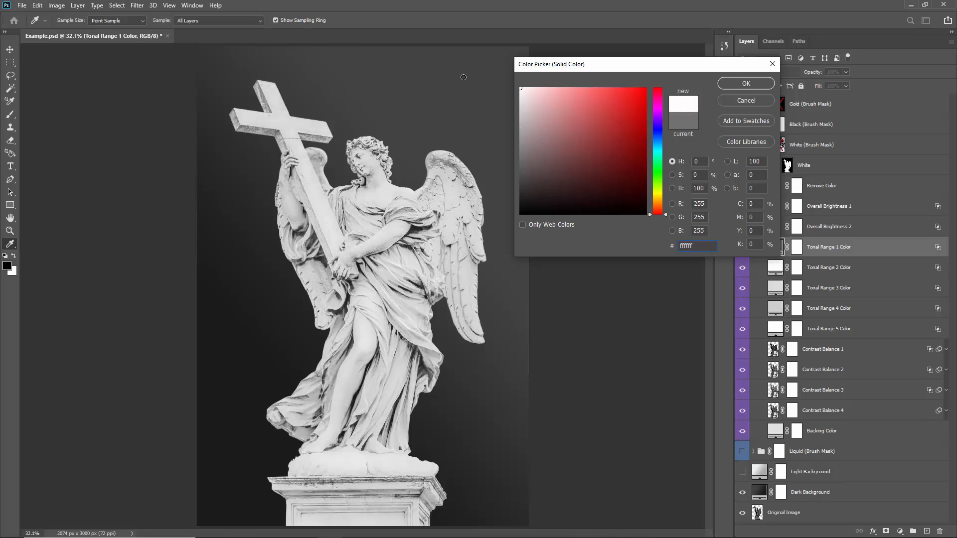
click(463, 120)
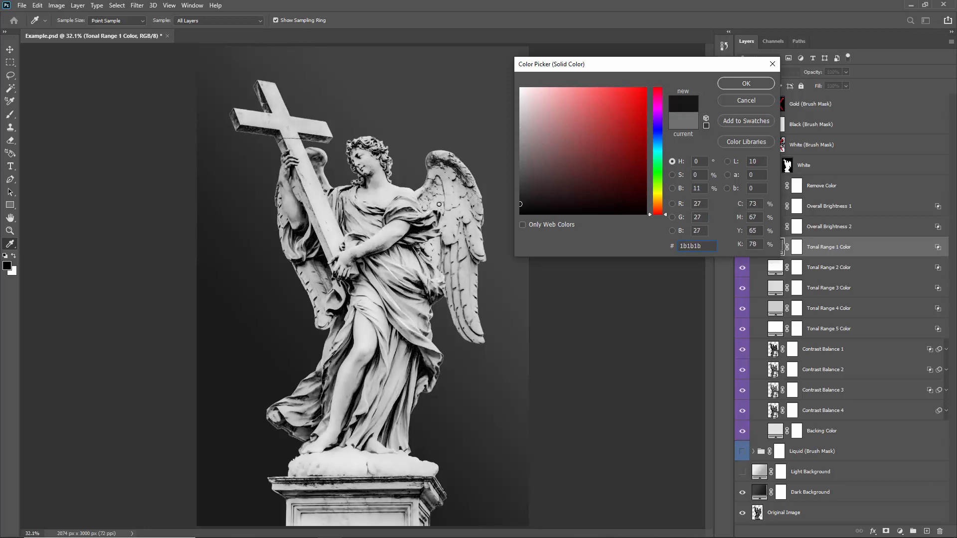
click(460, 109)
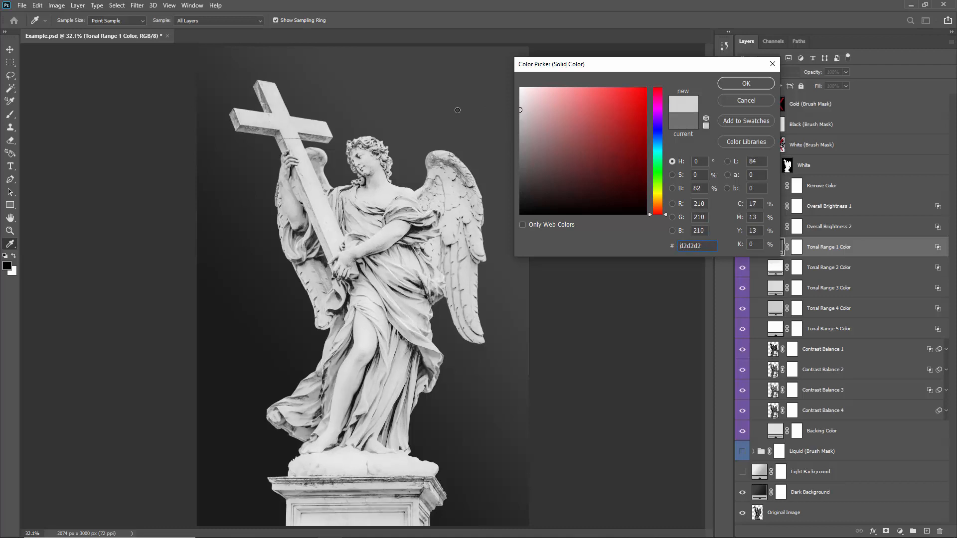
mouse_move(458, 110)
mouse_down()
mouse_move(442, 124)
mouse_move(436, 111)
mouse_move(428, 118)
mouse_move(441, 117)
mouse_up()
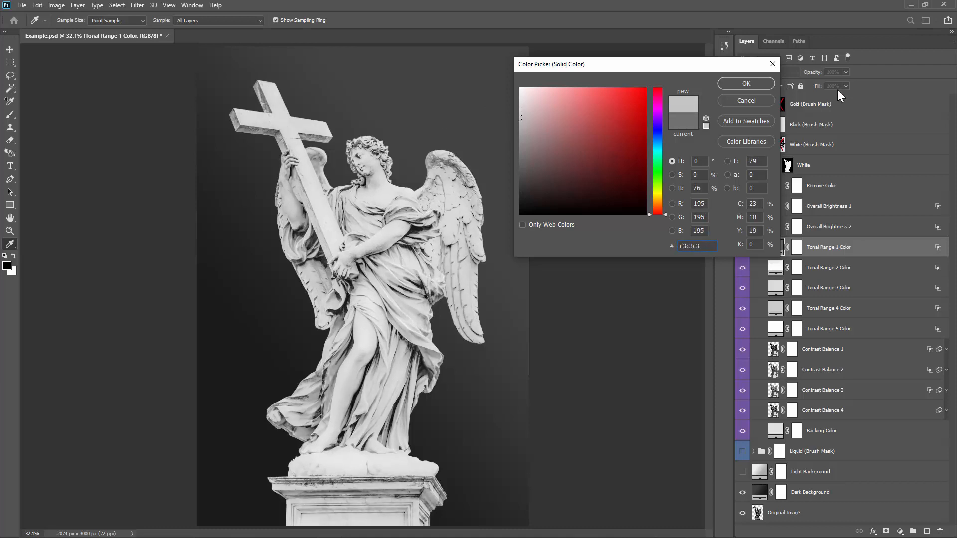
click(746, 84)
Try darker greys for the Tonal Range 2 Color fill and set it to white
double_click(775, 268)
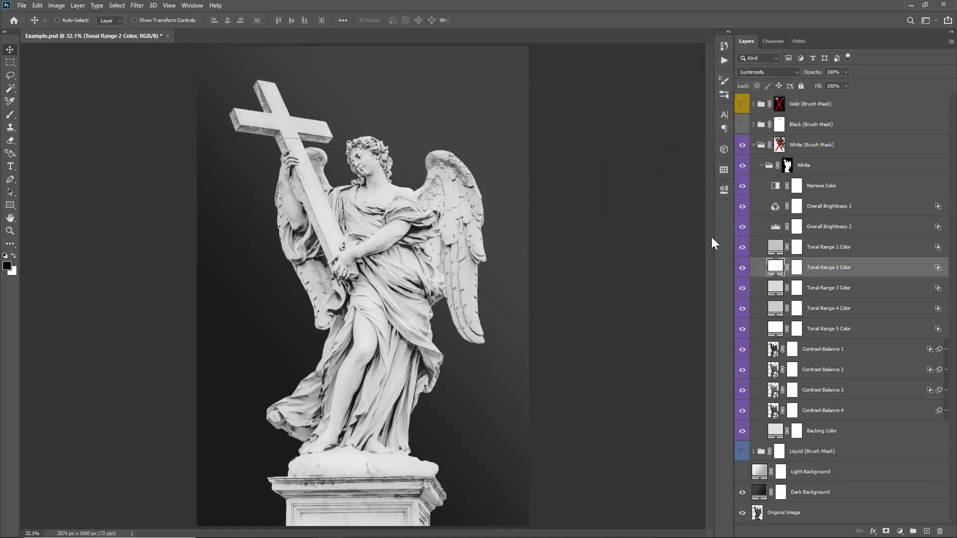
click(746, 100)
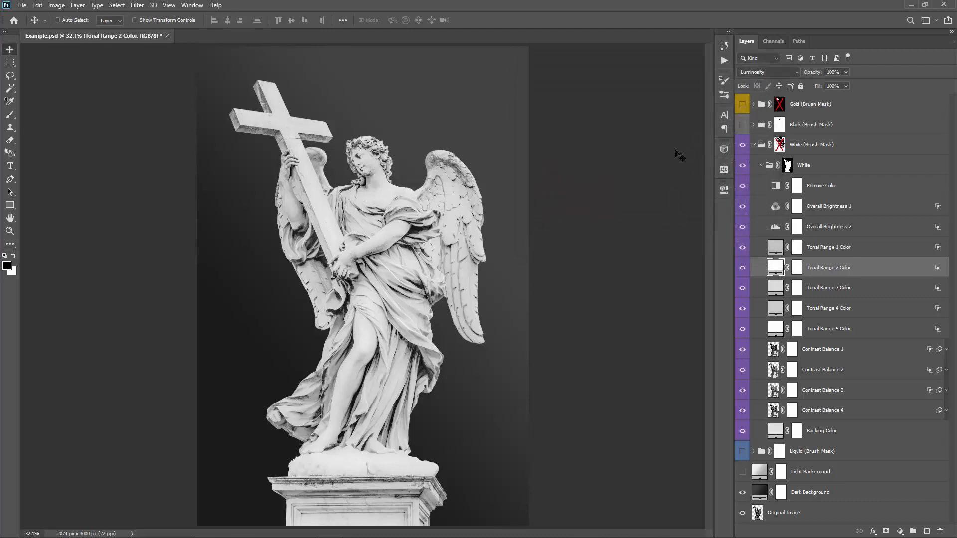
double_click(775, 270)
text(000000)
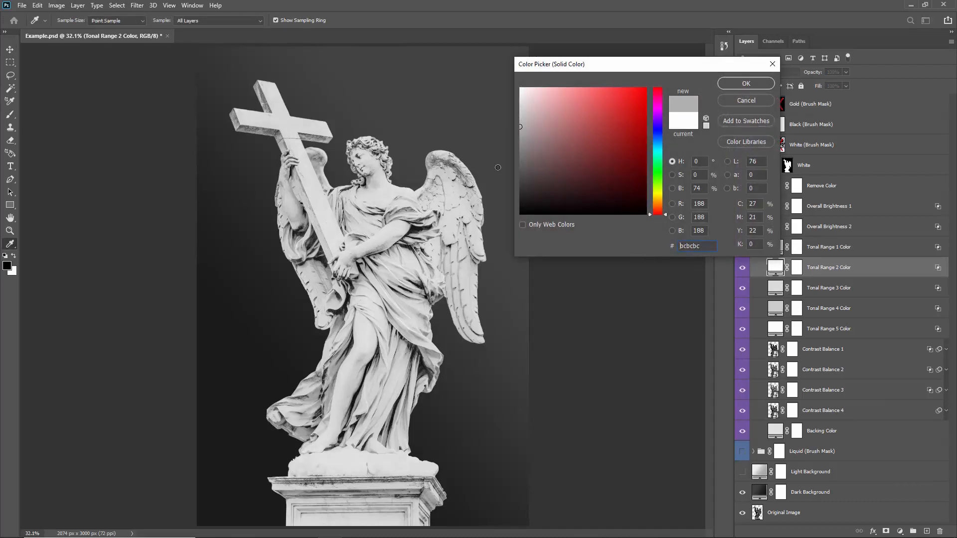
drag(450, 120, 391, 48)
click(758, 88)
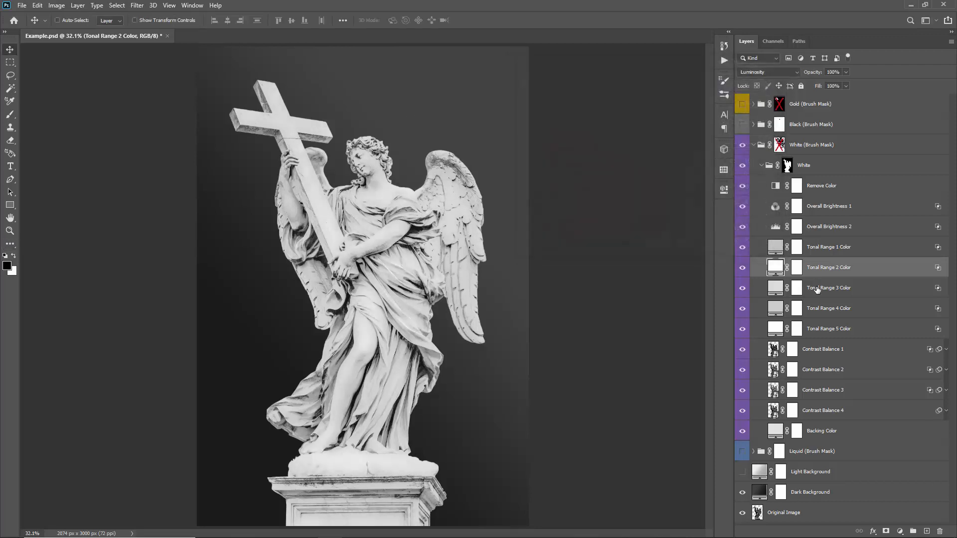
Set the fill color of the Tonal Range 3 Color layer to near-white f5f5f5
double_click(775, 288)
drag(523, 125, 444, 93)
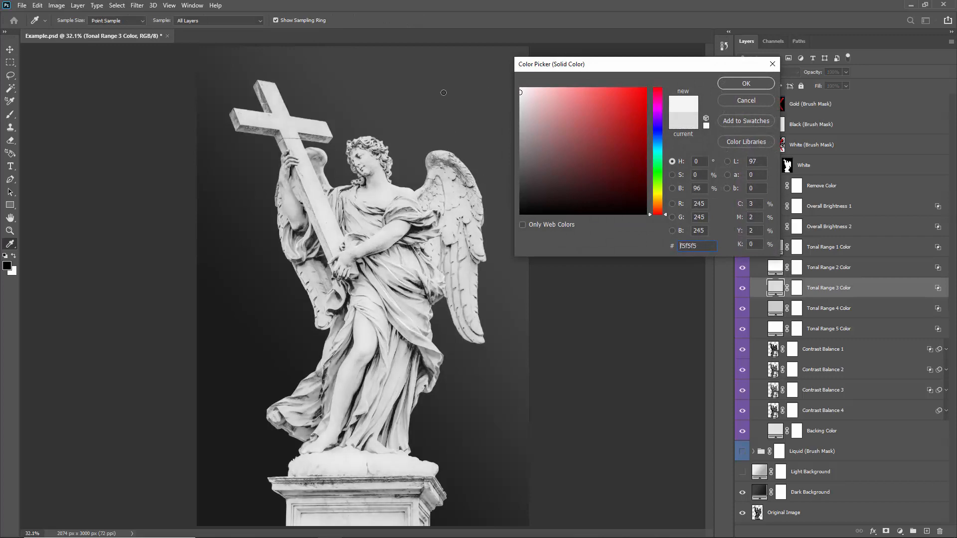
click(767, 86)
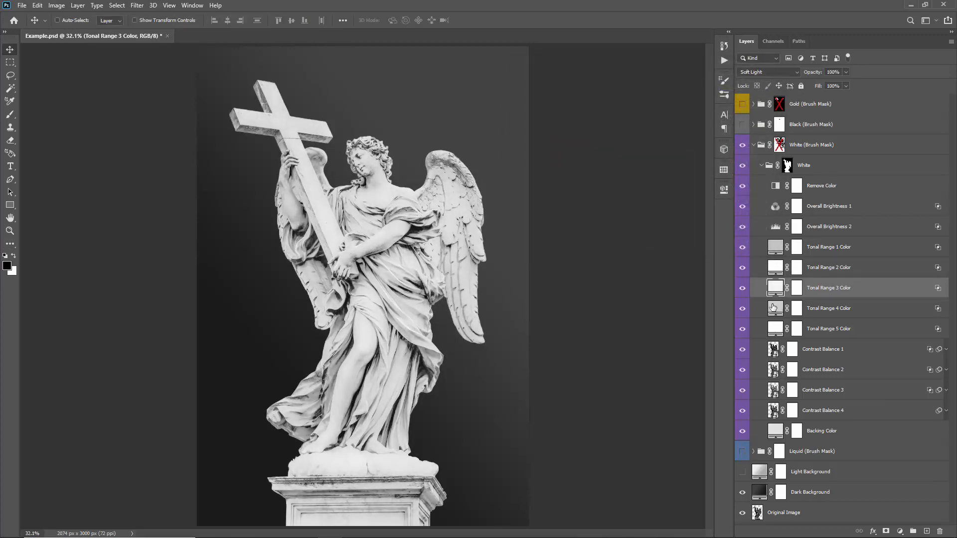
Set the fill colors of the Tonal Range 4 Color and Tonal Range 5 Color layers to white (ffffff)
double_click(775, 308)
drag(531, 129, 443, 28)
click(727, 83)
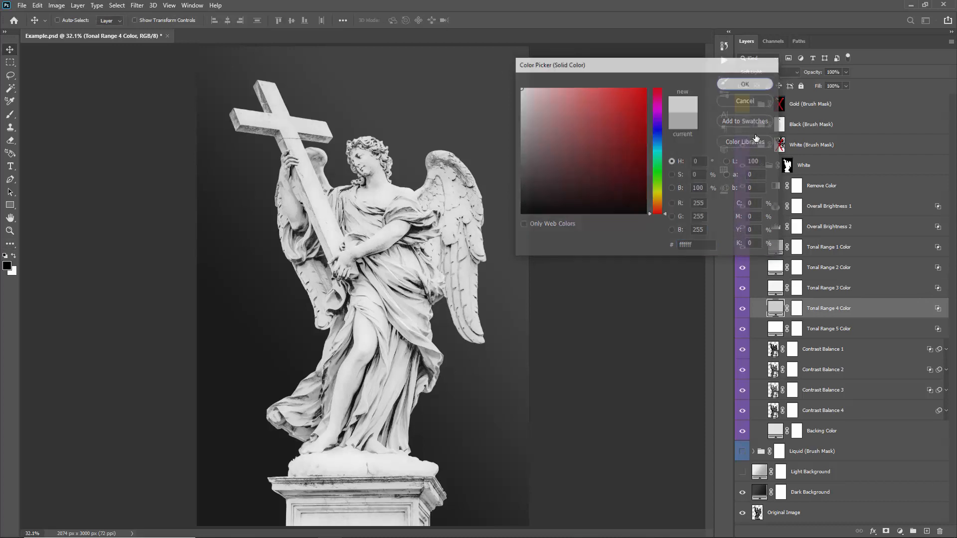
click(770, 321)
double_click(769, 322)
drag(540, 145, 466, 49)
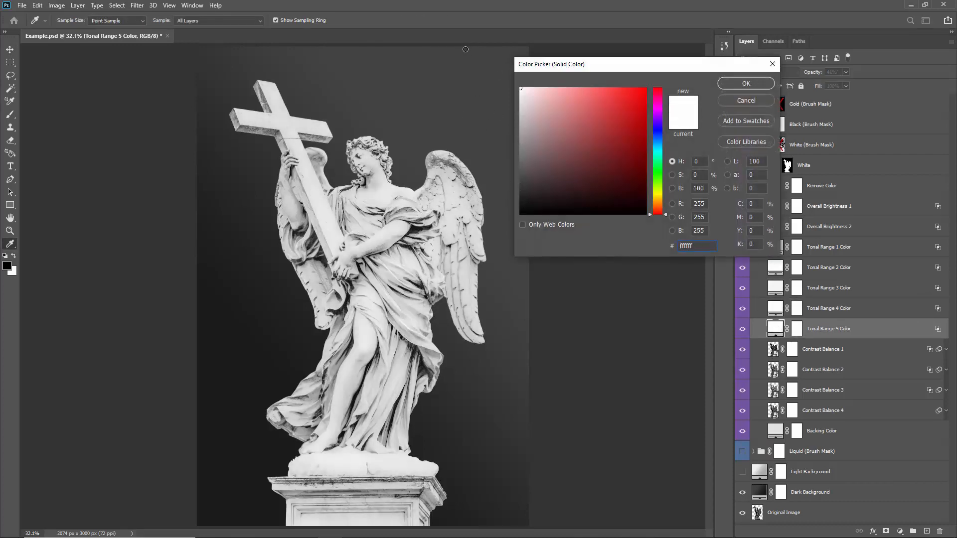
click(741, 84)
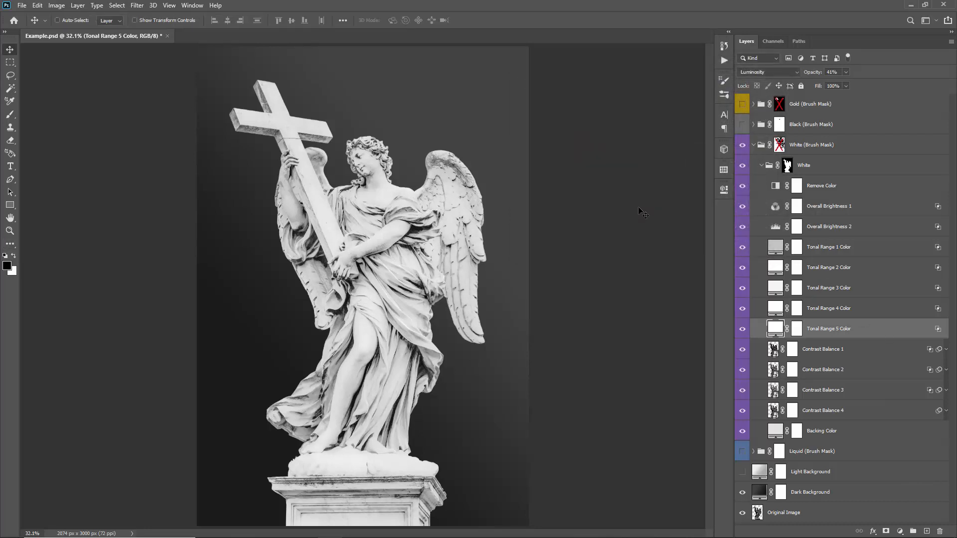
Toggle the visibility of the Contrast Balance 1, 2 and 3 layers to compare their effect on the statue
click(855, 351)
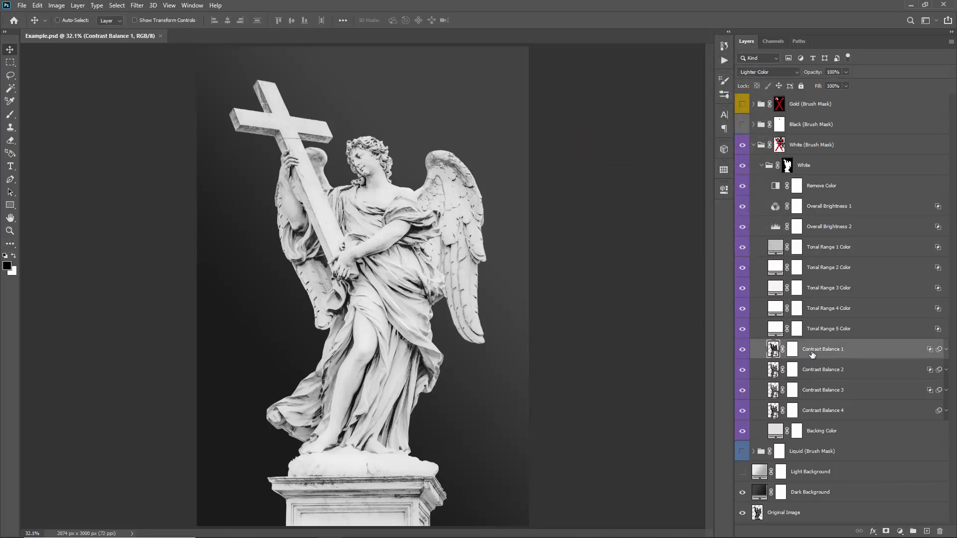
shift+click(852, 404)
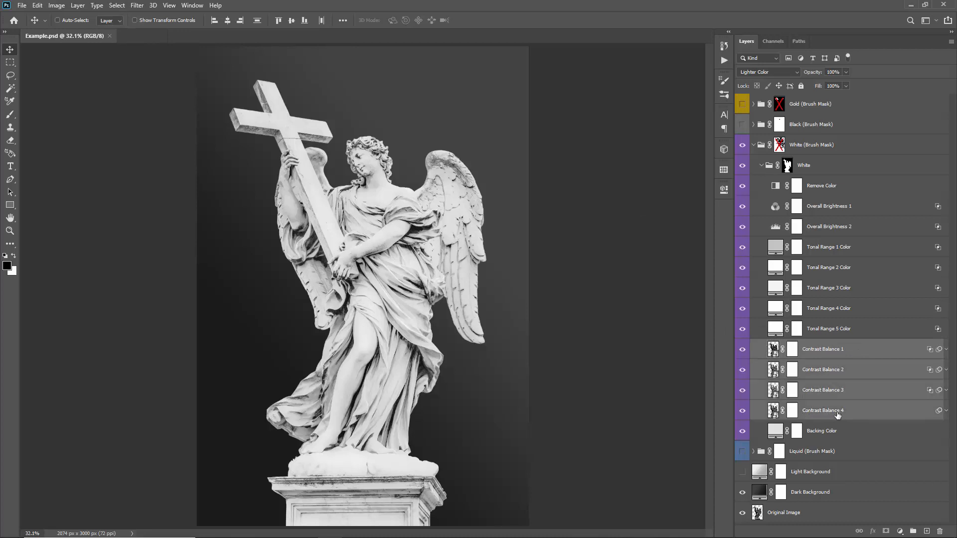
click(847, 356)
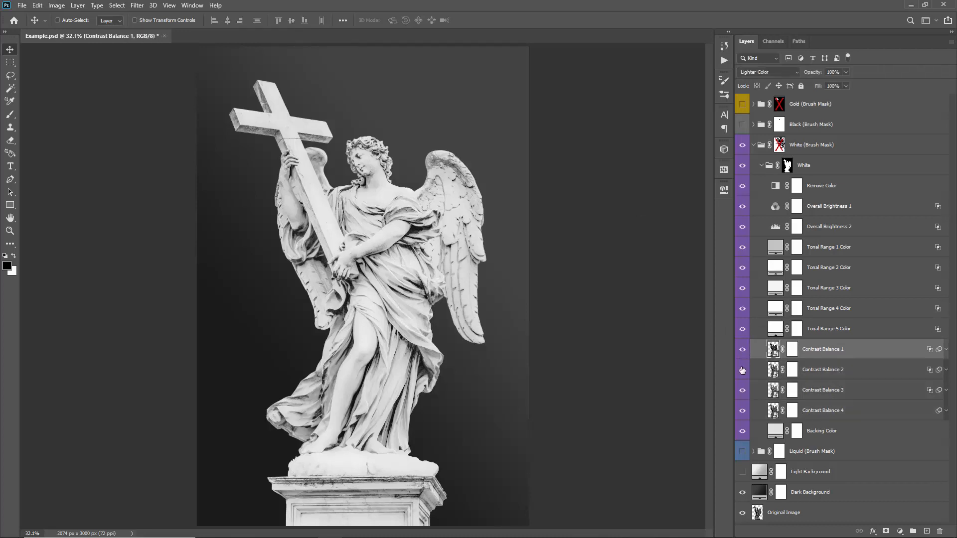
click(742, 350)
click(742, 370)
click(743, 370)
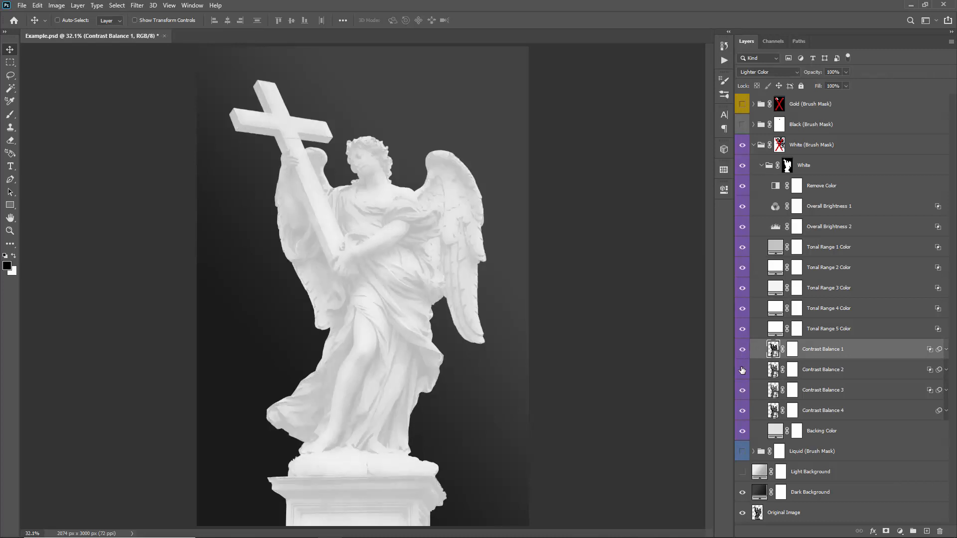
click(743, 391)
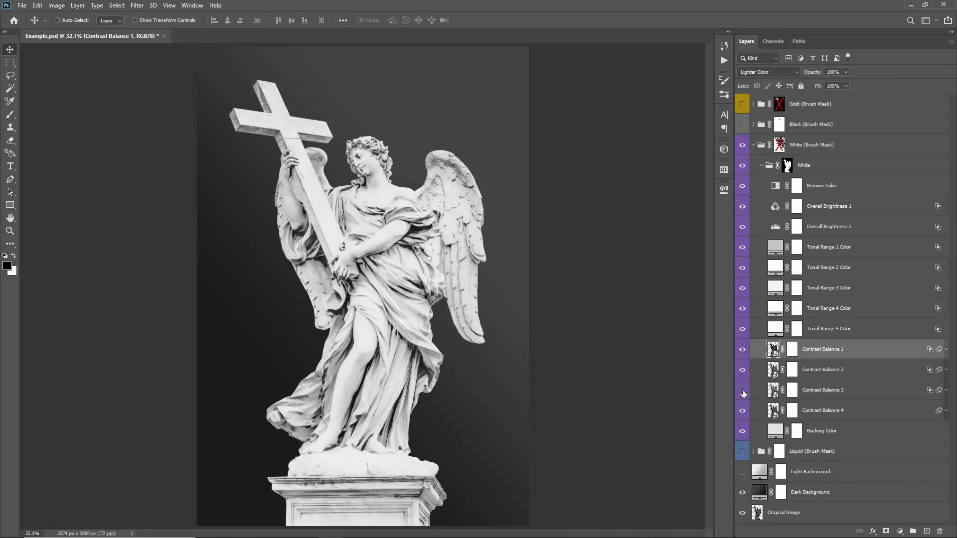
click(743, 371)
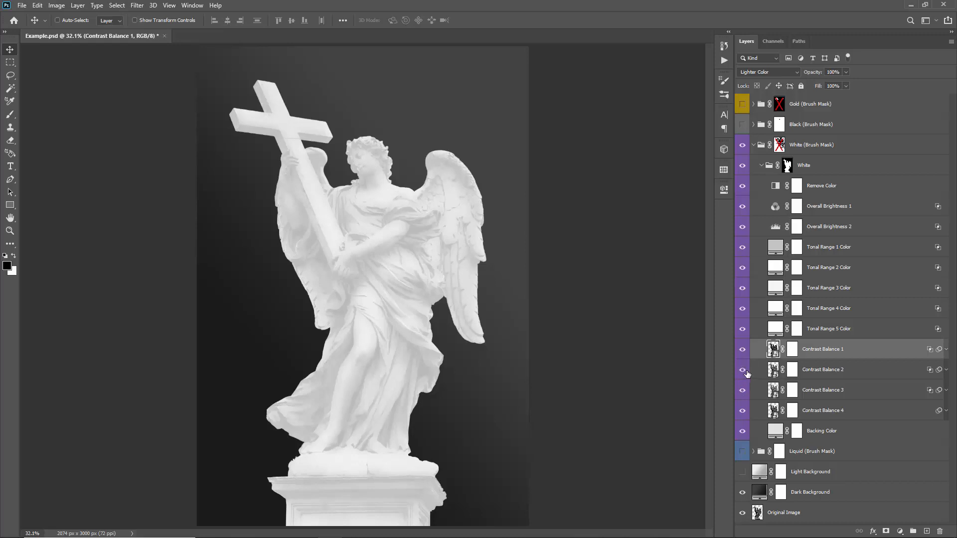
click(743, 370)
Examine the Shadows/Highlights and Curves smart filter settings of the Contrast Balance 2 layer without keeping changes
click(805, 371)
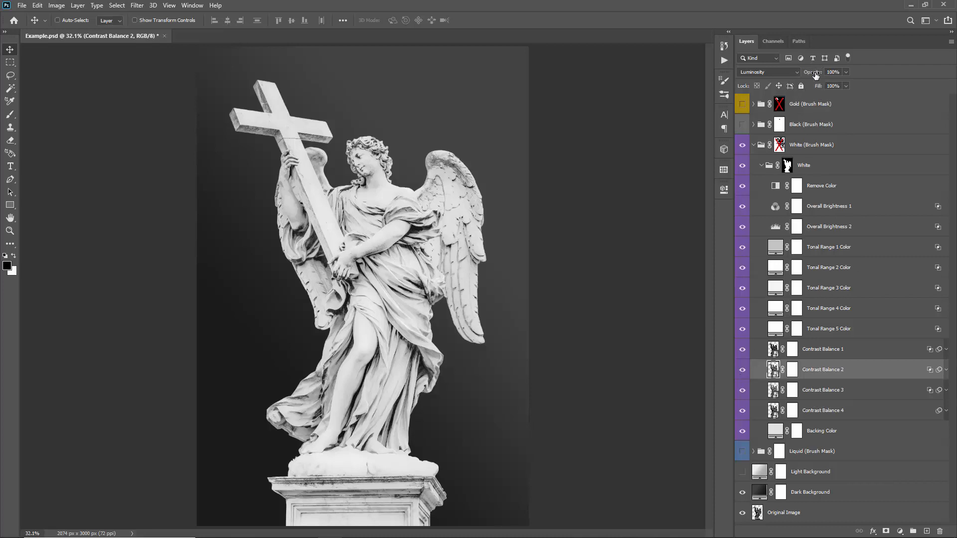
drag(816, 74, 838, 77)
click(946, 370)
scroll(835, 370, down, 2)
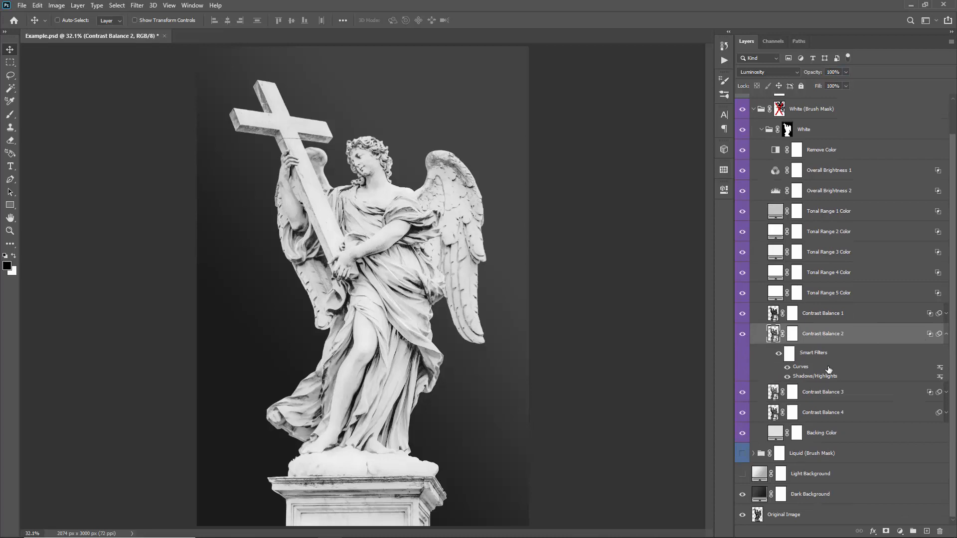
double_click(804, 377)
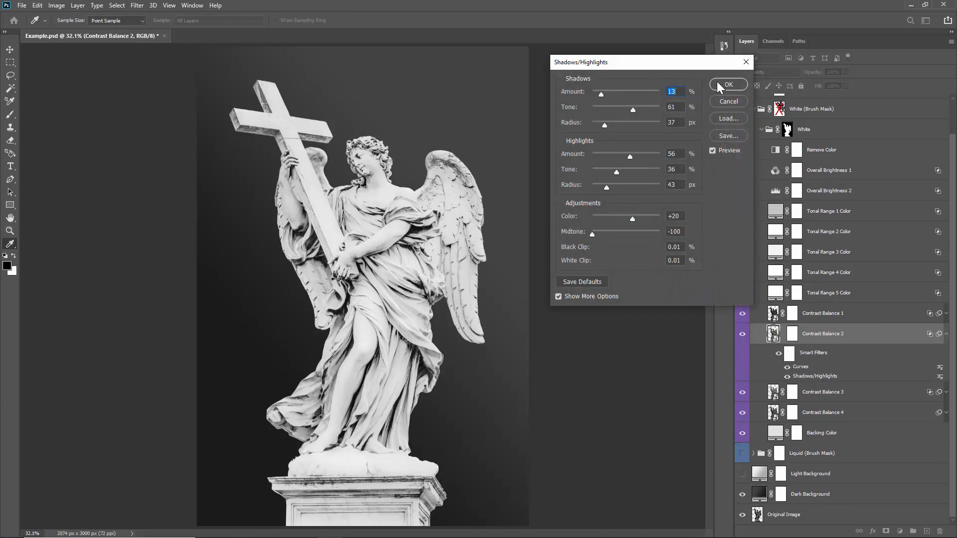
click(725, 102)
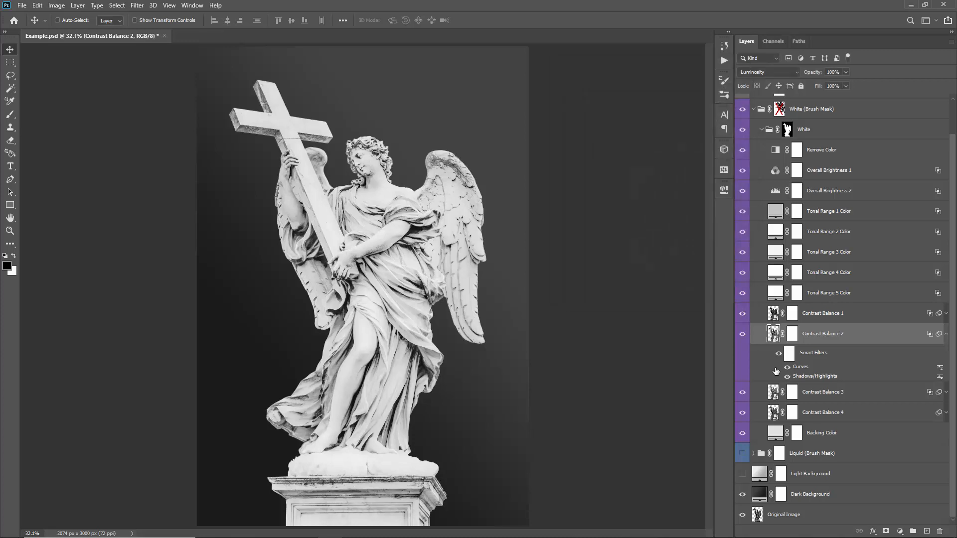
double_click(801, 367)
click(616, 134)
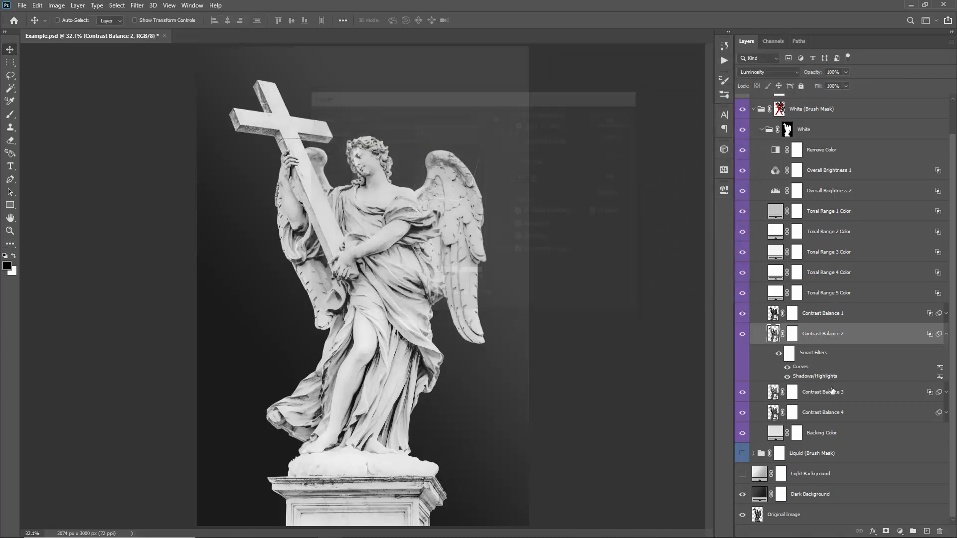
click(946, 333)
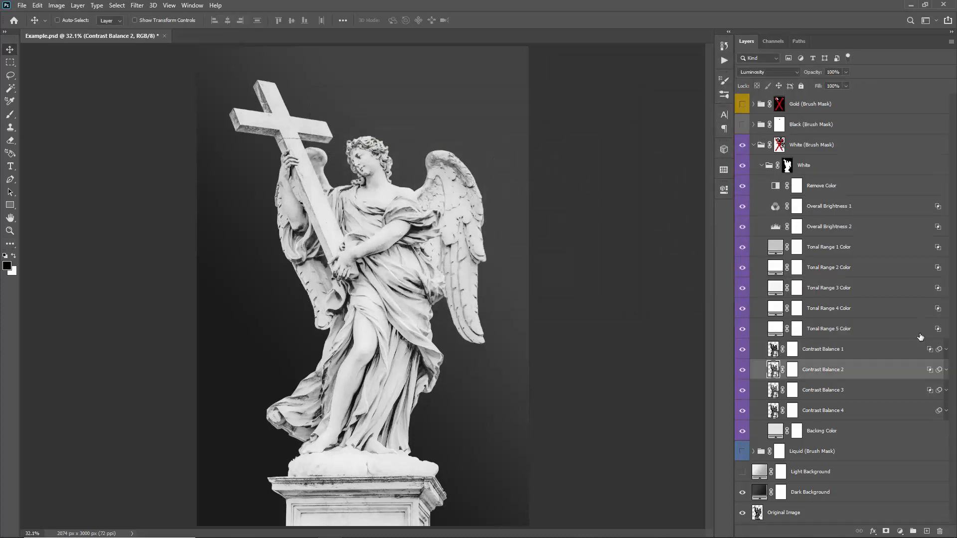
Toggle the Backing Color layer's visibility and preview a different fill color for it, then discard the change
click(847, 413)
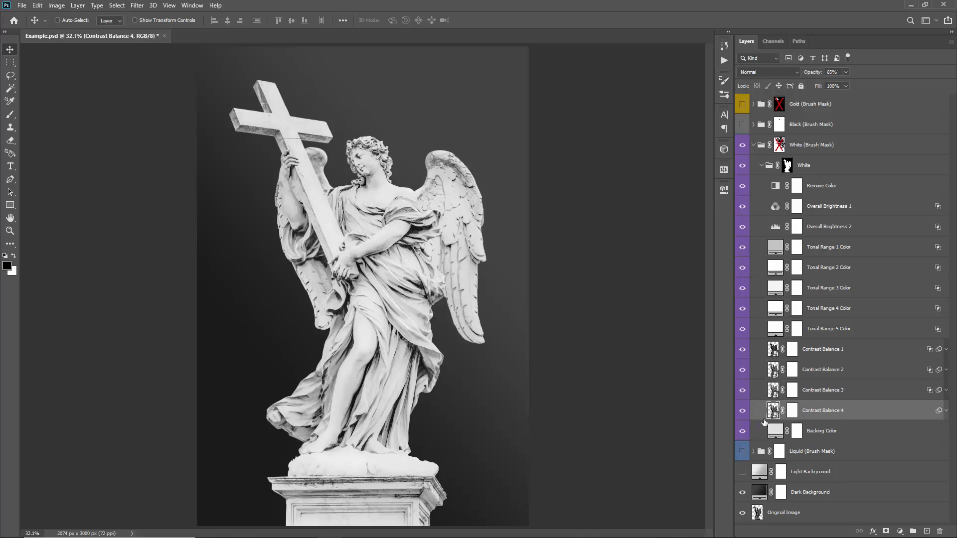
click(742, 432)
click(743, 432)
double_click(776, 436)
drag(536, 103, 396, 55)
click(746, 96)
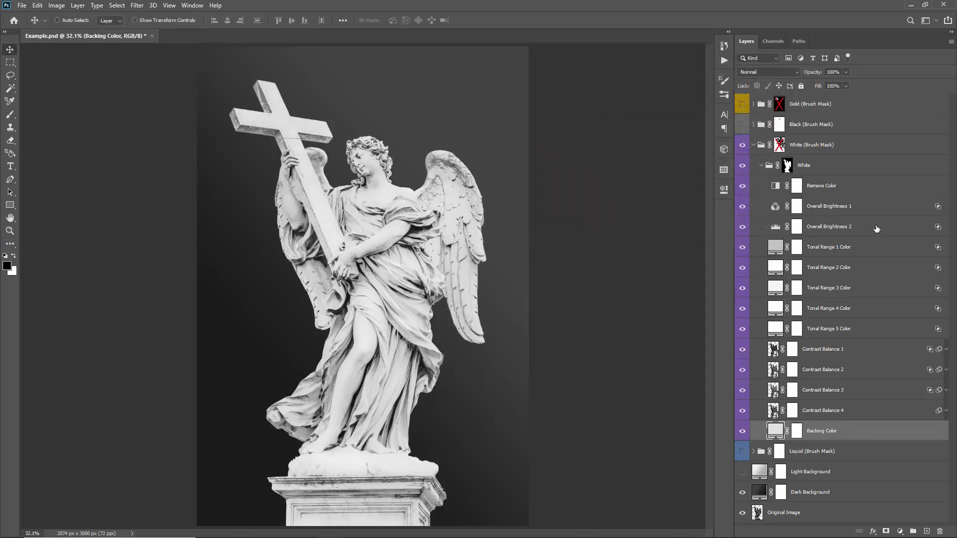
Collapse and hide the White (Brush Mask) group and show the Liquid (Brush Mask) group instead
click(876, 227)
click(766, 148)
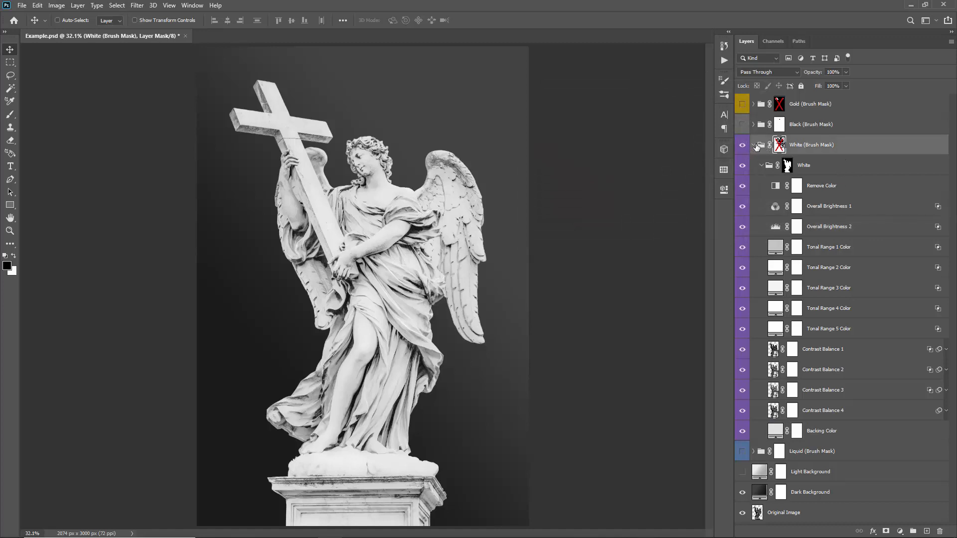
click(754, 145)
click(763, 147)
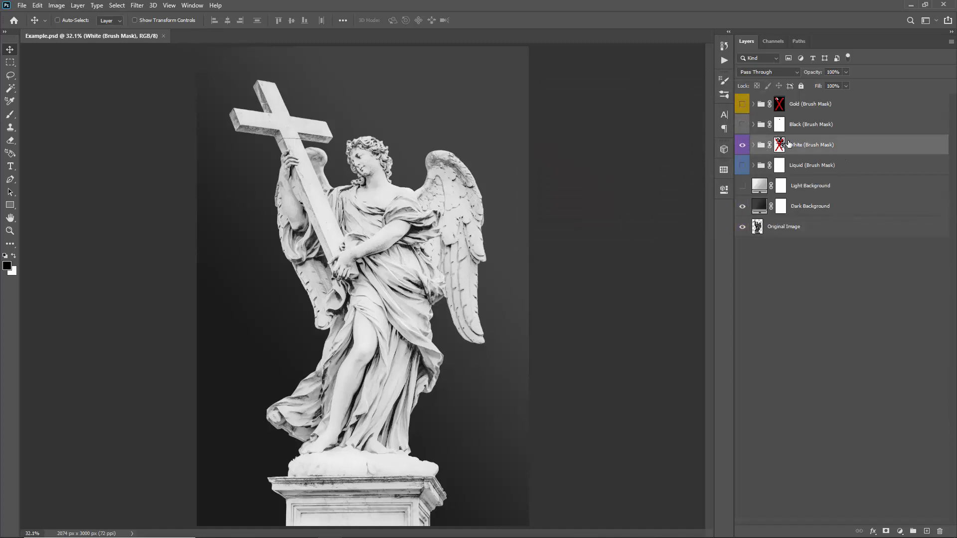
click(741, 145)
click(743, 167)
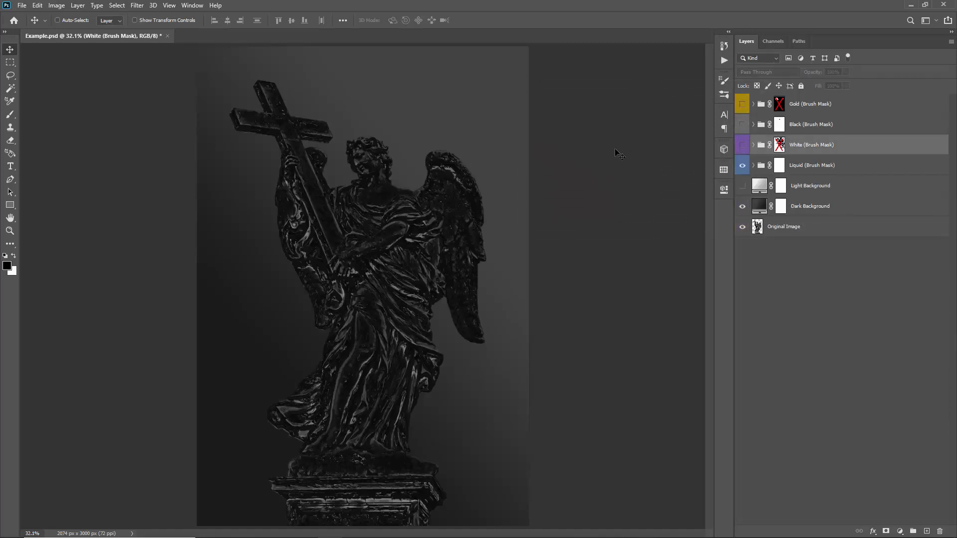
Expand the Liquid (Brush Mask) group and make its Apply Color? layer visible
click(761, 166)
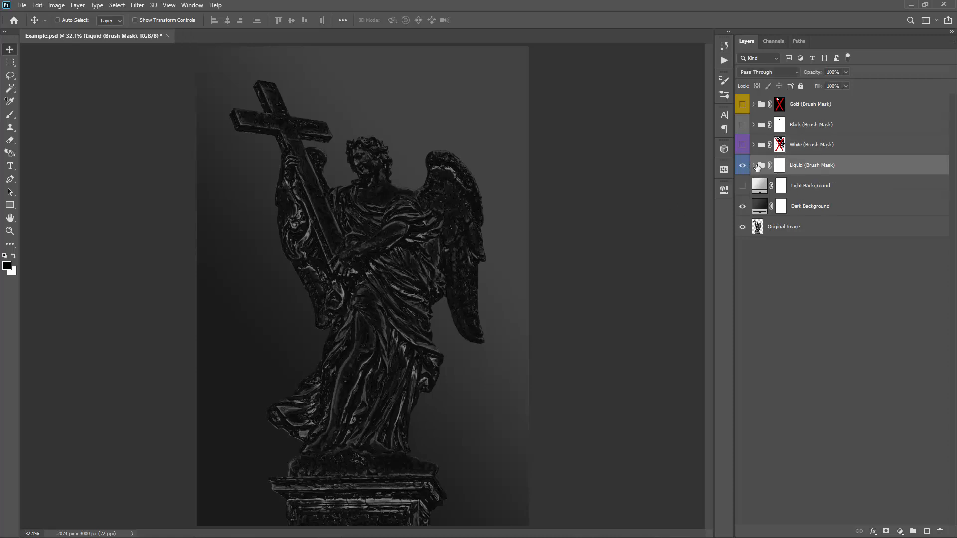
click(754, 166)
click(761, 186)
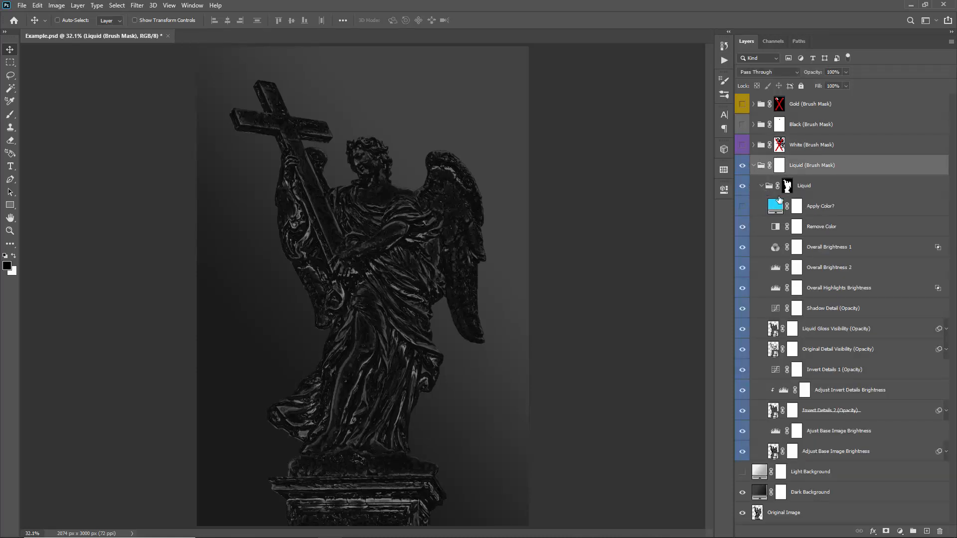
click(834, 200)
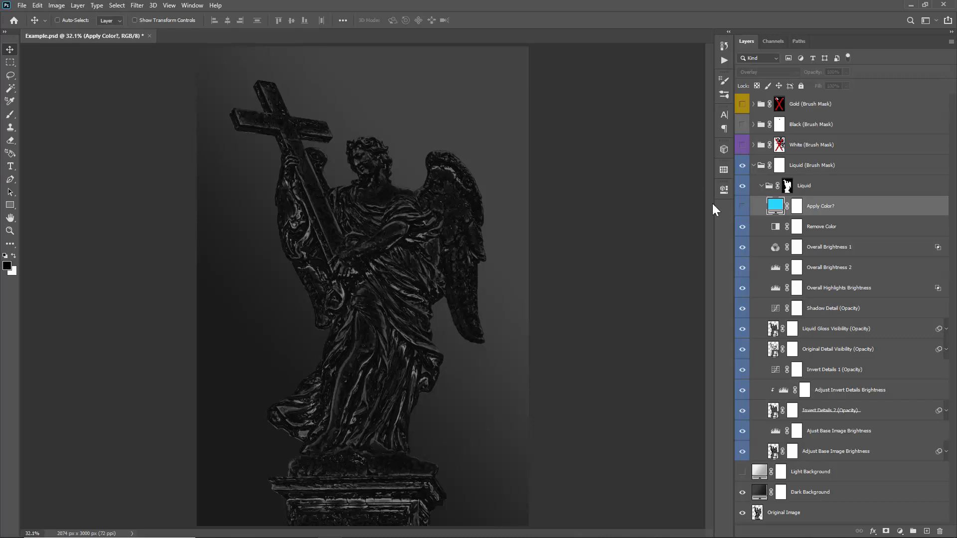
click(743, 209)
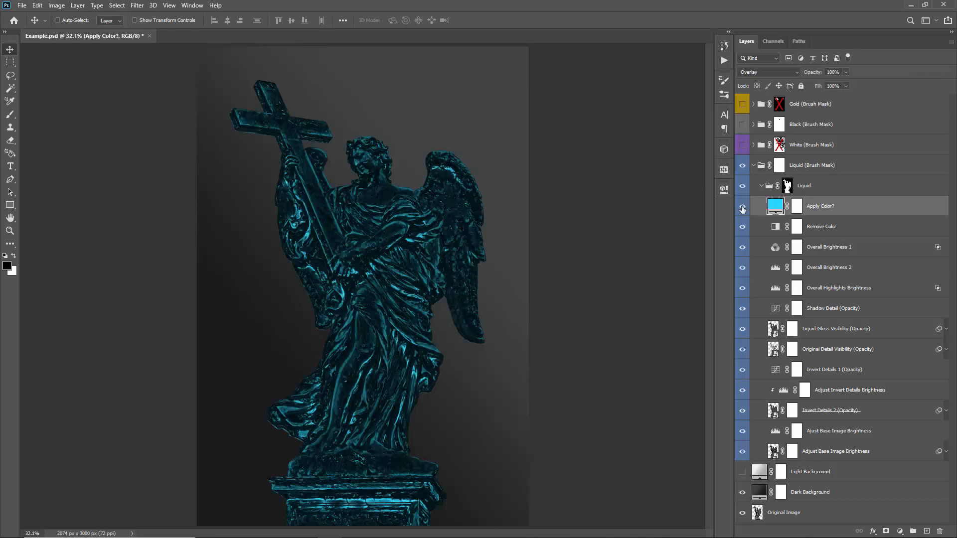
Try green and purple tones for the Apply Color? fill and set it to bright red
double_click(775, 206)
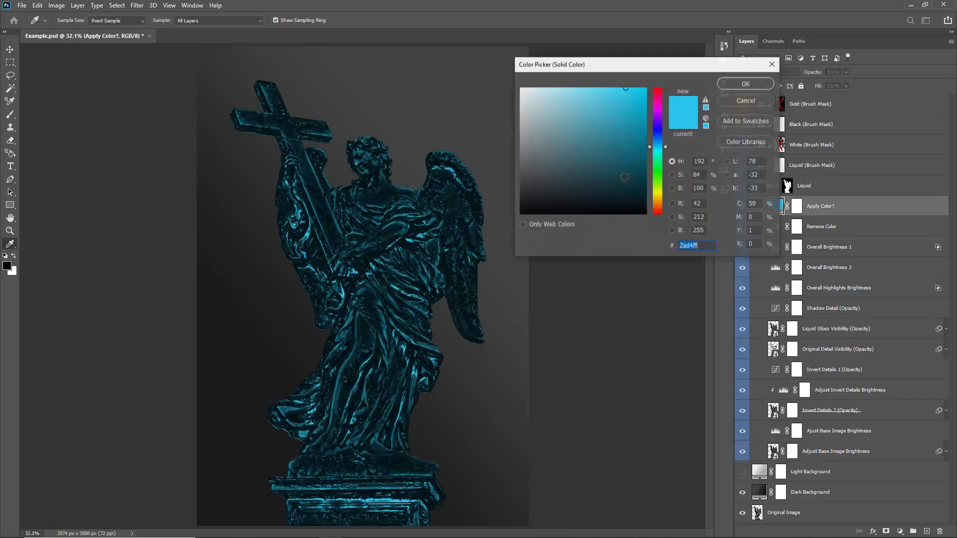
click(658, 182)
click(630, 187)
click(625, 95)
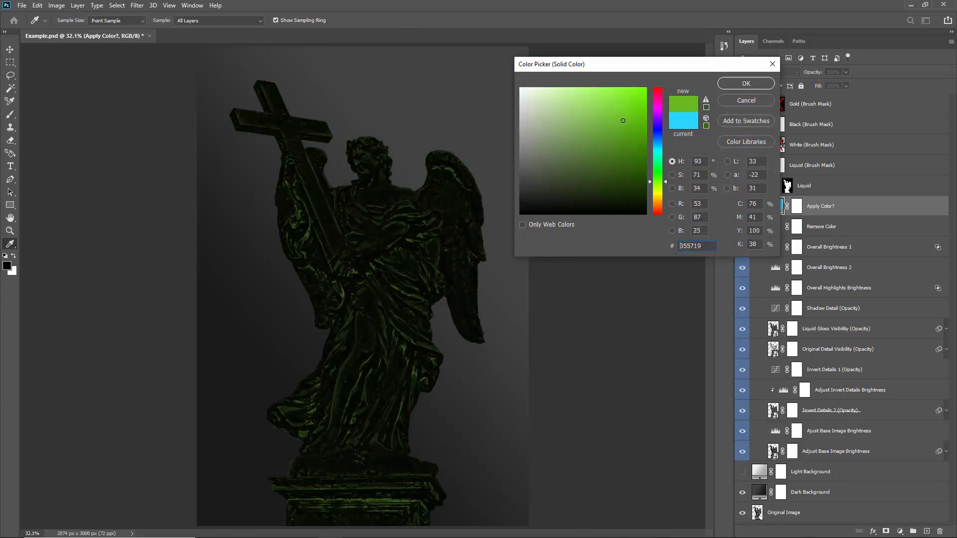
drag(660, 121, 645, 80)
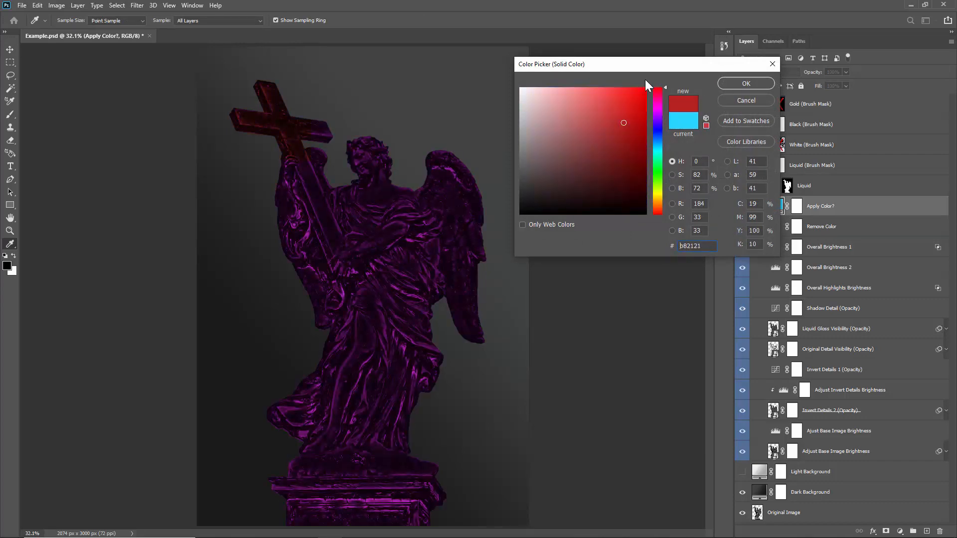
click(746, 84)
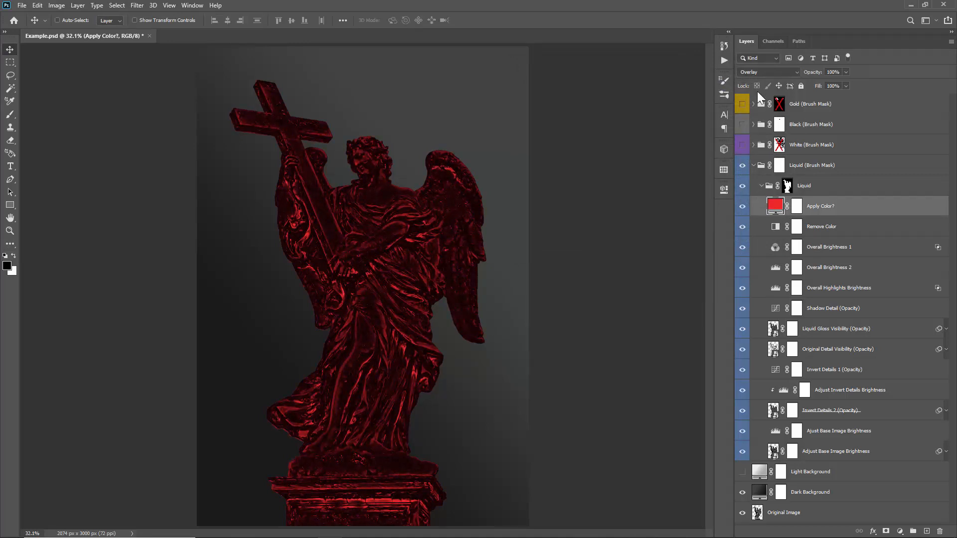
Try Linear Light and Hard Mix on the Apply Color? layer, set its blend mode to Color and hide the layer
scroll(743, 71, down, 2)
scroll(743, 71, down, 3)
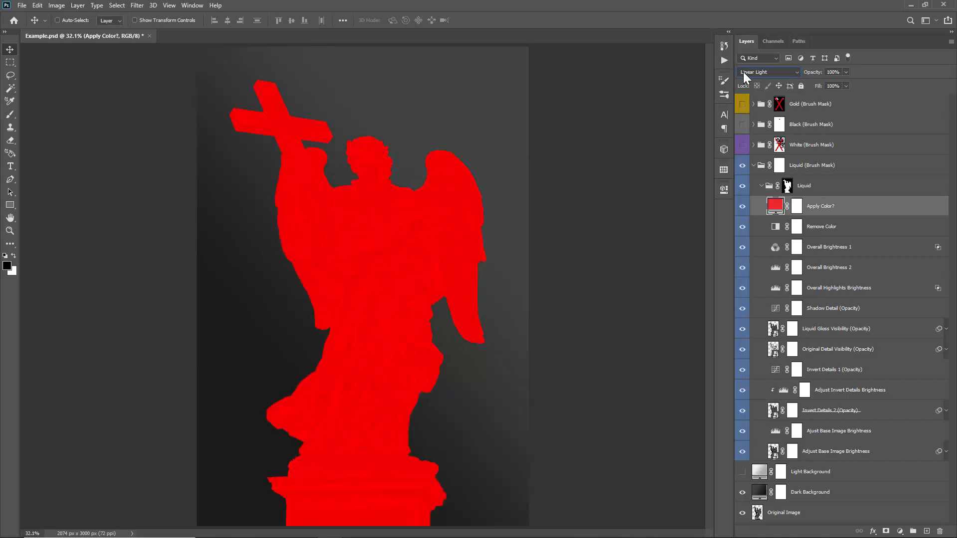
scroll(747, 70, down, 1)
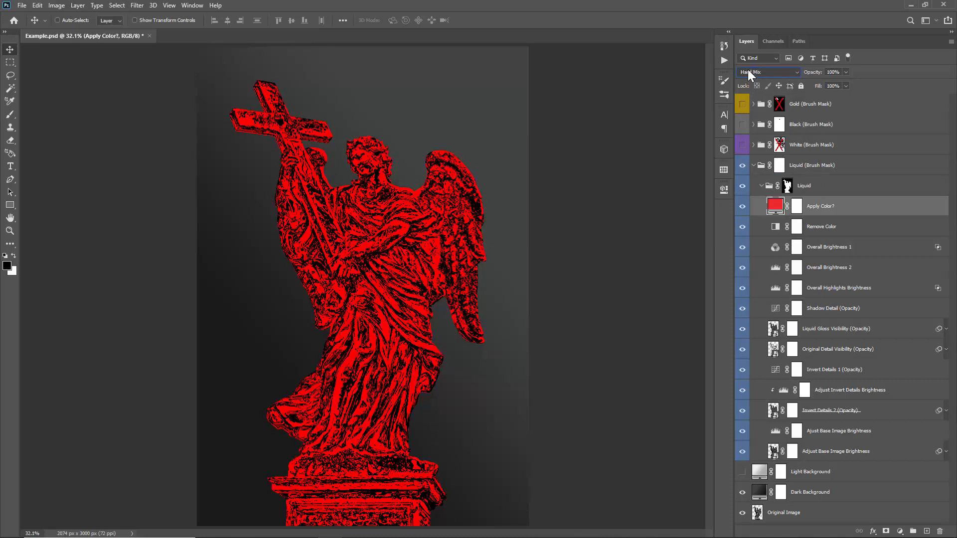
click(748, 72)
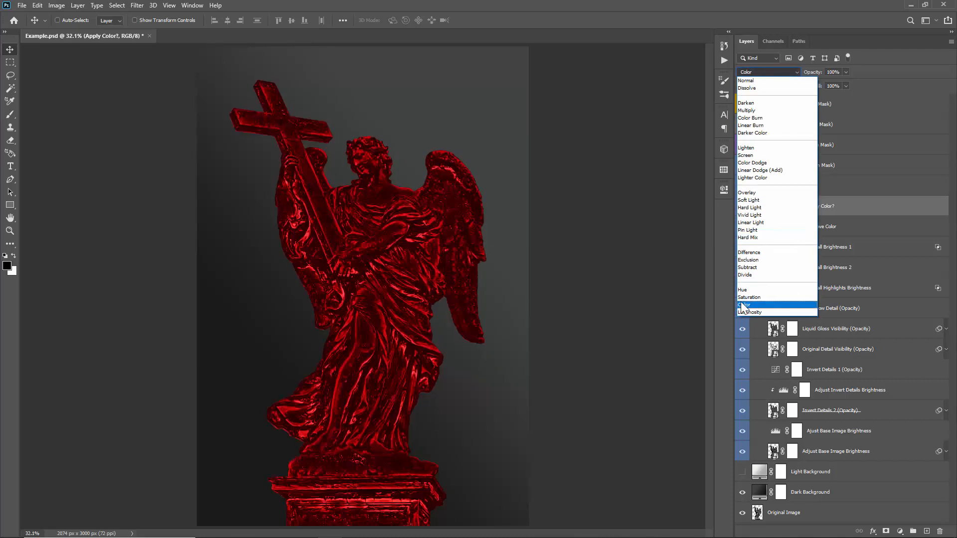
click(742, 305)
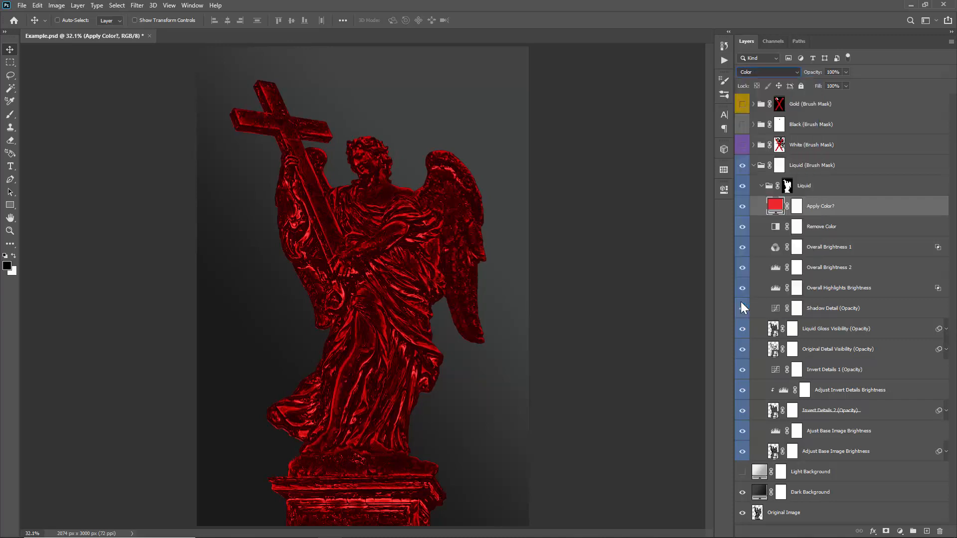
click(743, 207)
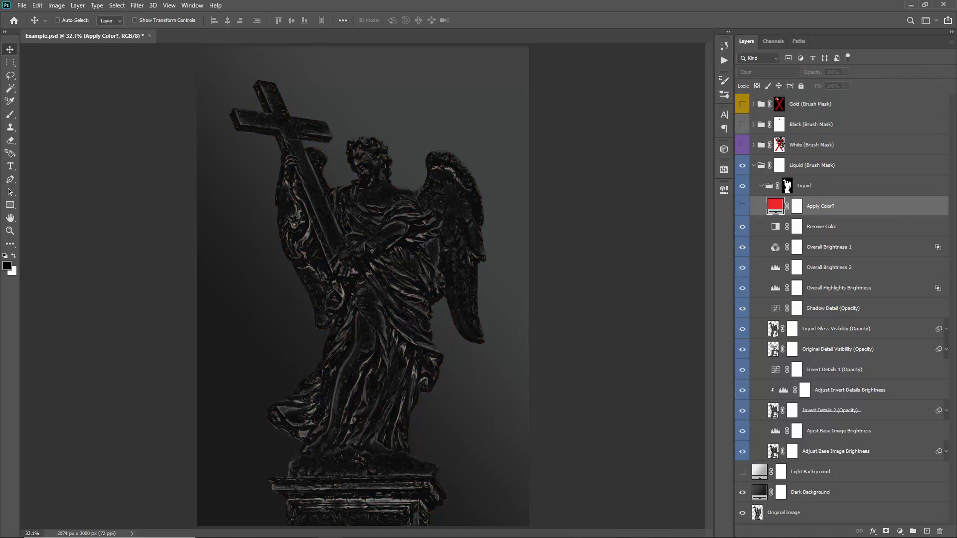
Select the Remove Color layer and compare the statue with that layer hidden and shown
click(825, 228)
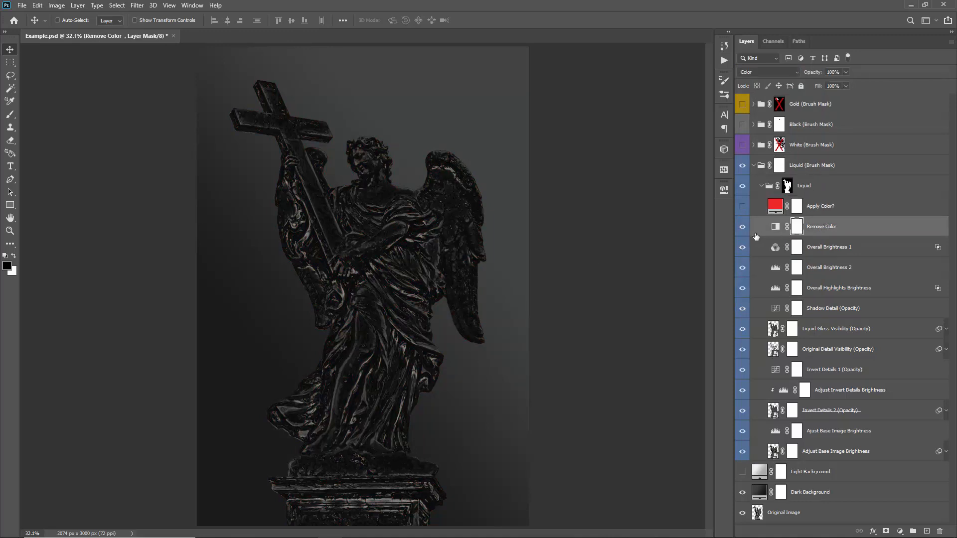
click(742, 229)
click(742, 229)
Try a different red amount in the Overall Brightness 1 Channel Mixer and undo the change
click(852, 249)
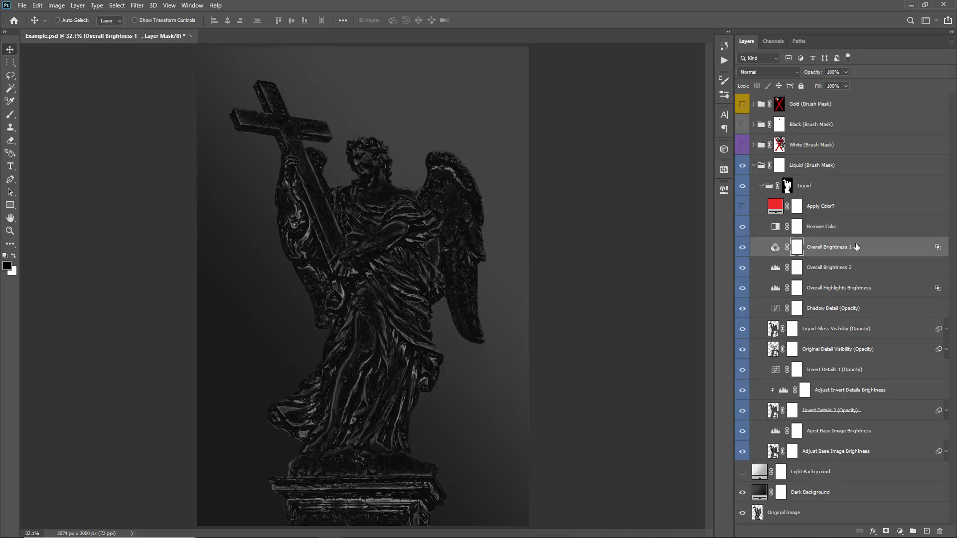
click(775, 248)
double_click(777, 249)
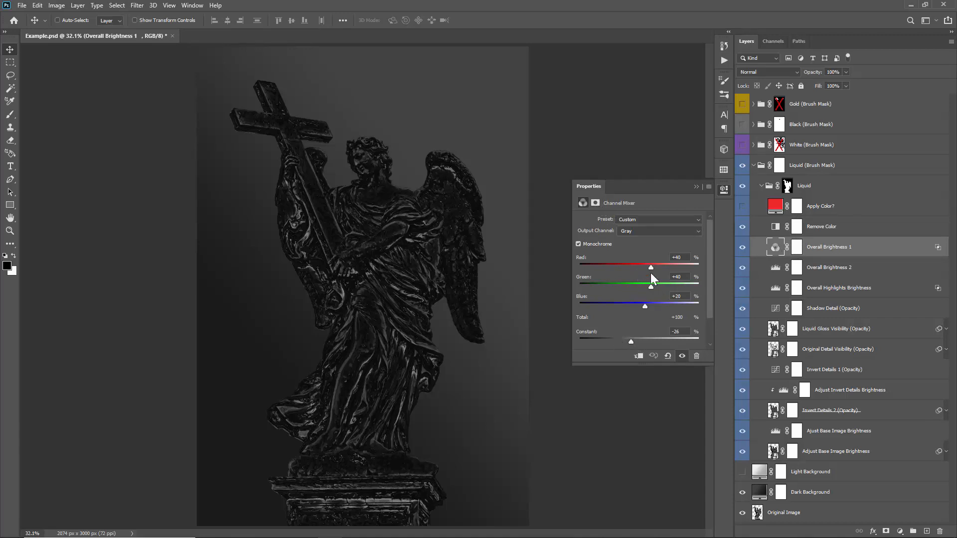
drag(661, 268, 651, 266)
key(ctrl+z)
click(696, 186)
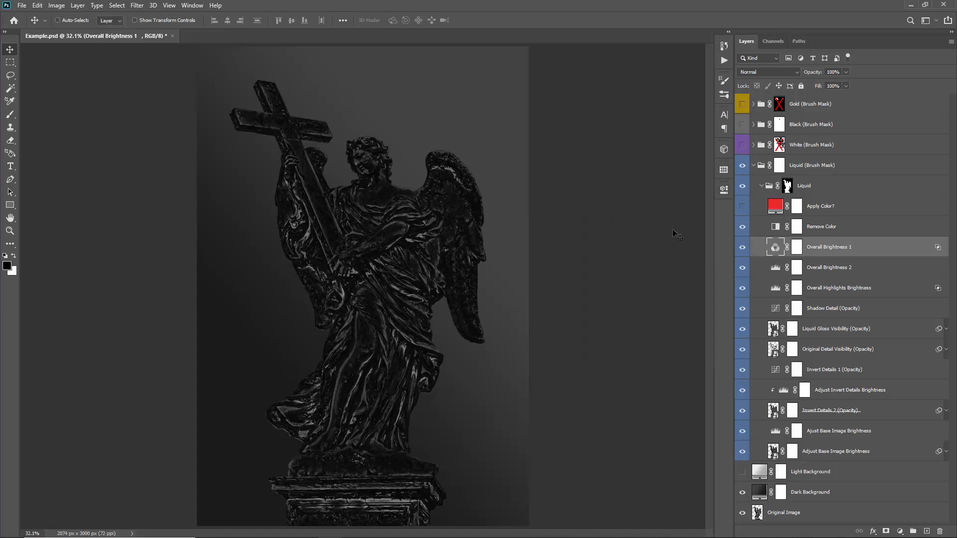
Try shifting the midtones and raising the black input level in the Overall Brightness 2 Levels adjustment
click(776, 268)
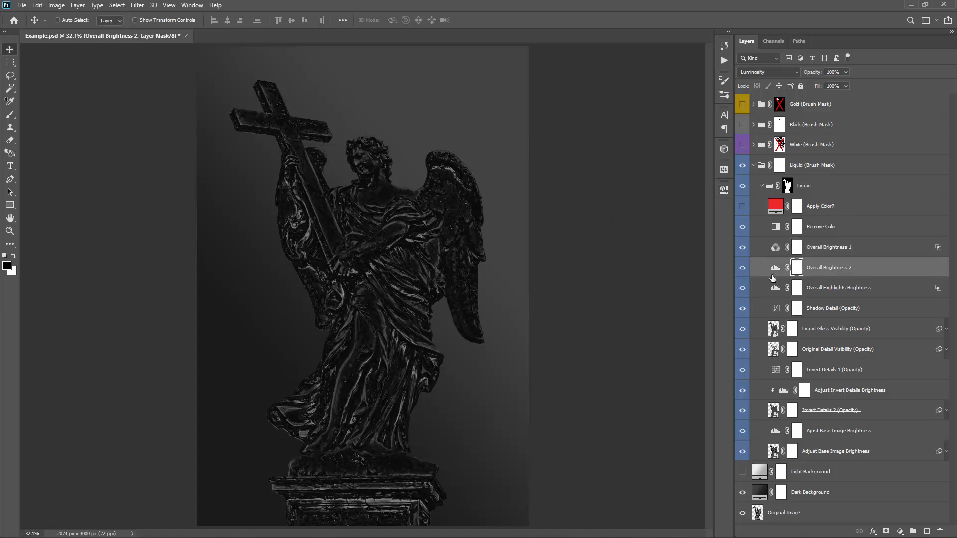
double_click(775, 268)
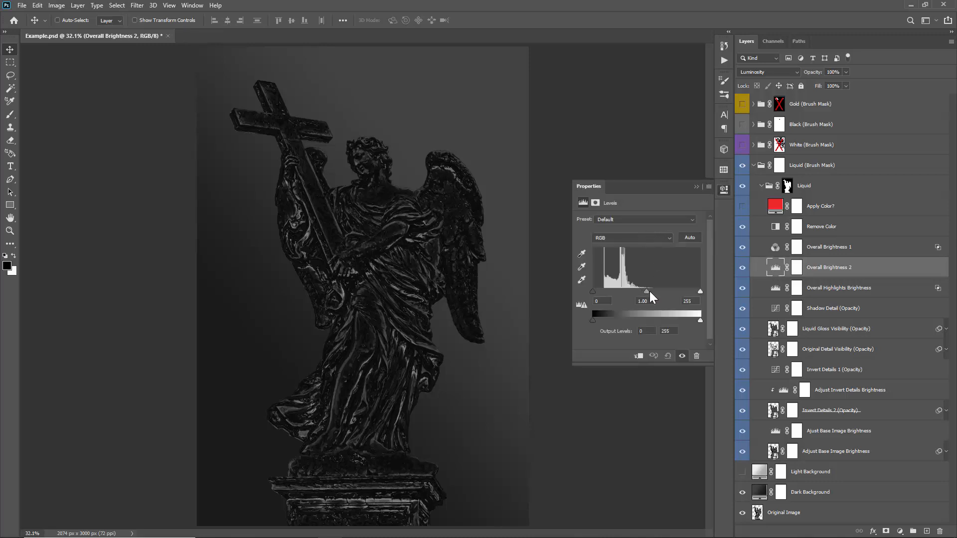
drag(650, 292, 597, 292)
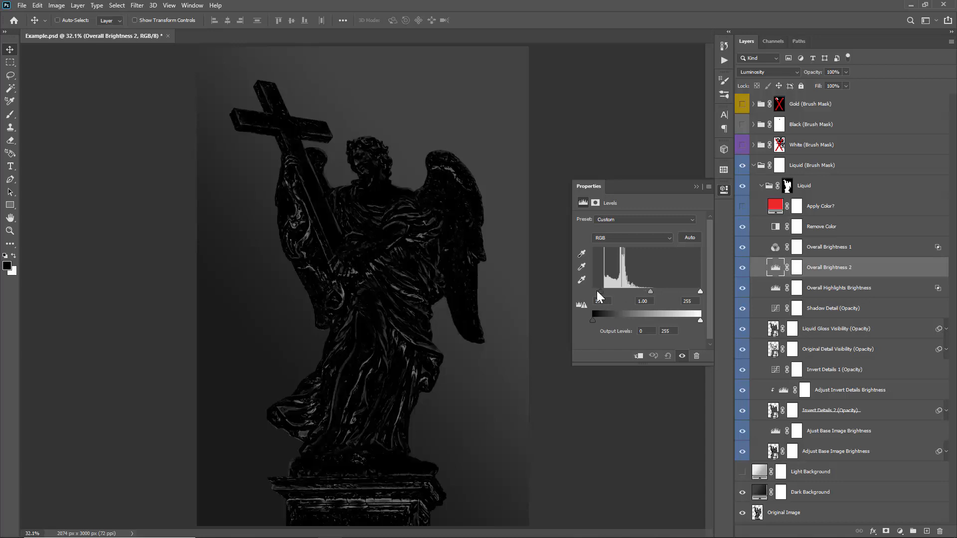
click(695, 187)
Try a midtone level of 0.01 and a lower white input level on Overall Highlights Brightness, undoing each change
click(847, 288)
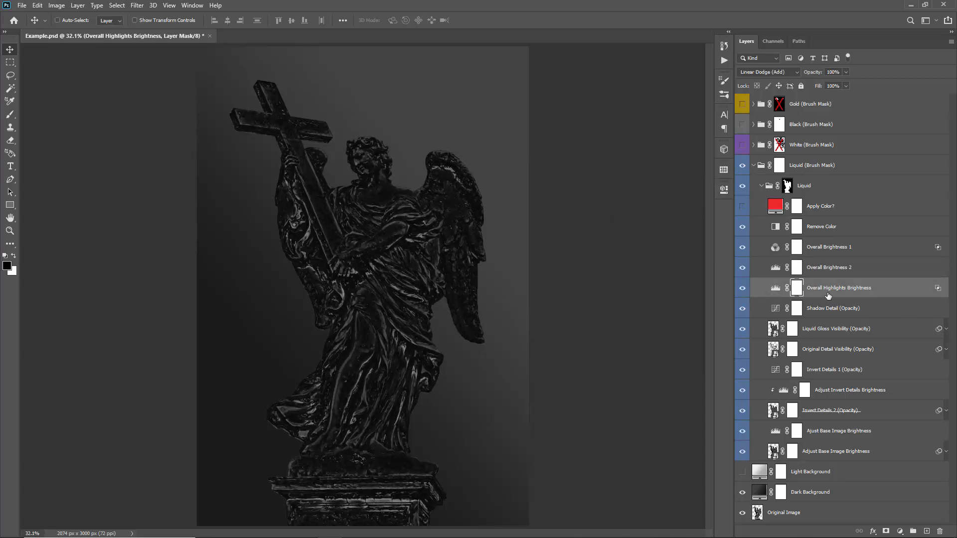
double_click(774, 289)
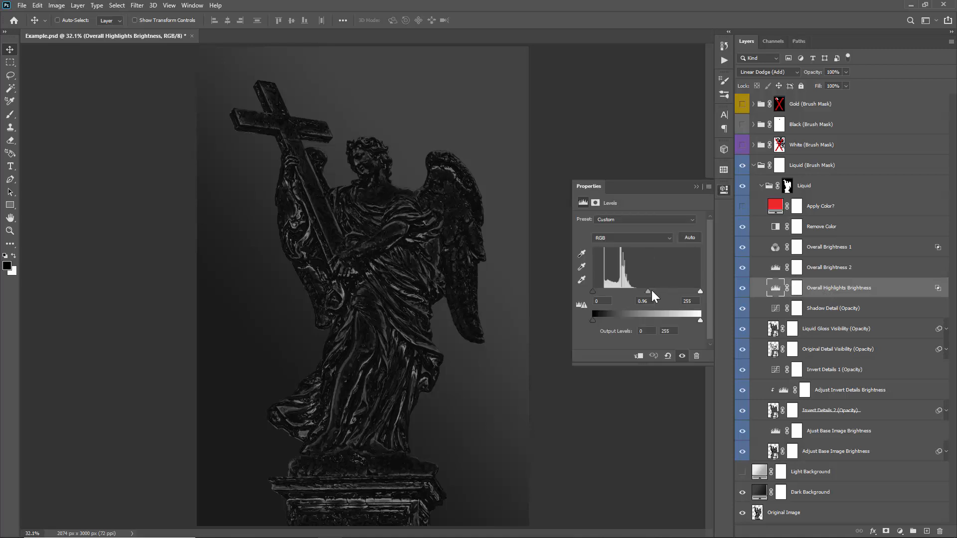
drag(648, 291, 671, 294)
key(ctrl+z)
drag(659, 292, 681, 292)
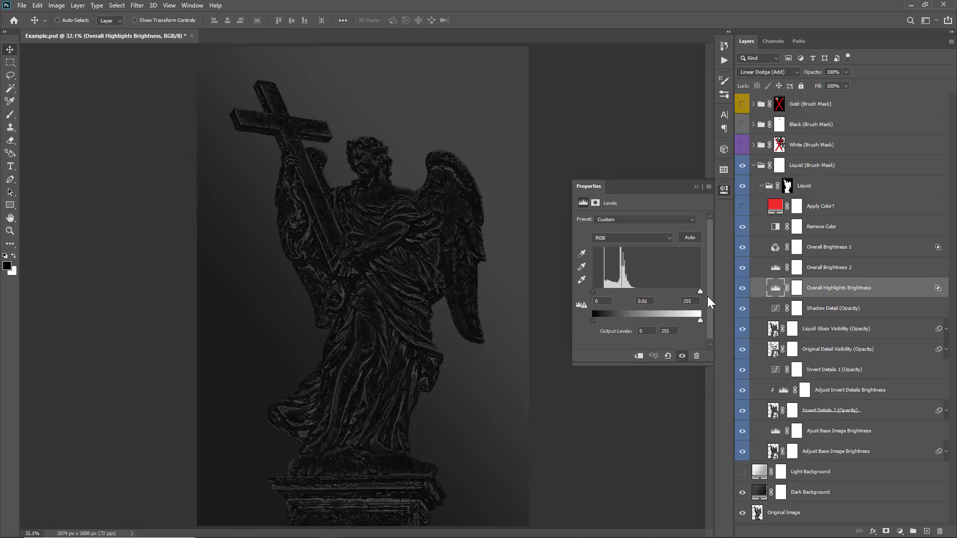
key(ctrl+z)
drag(700, 292, 624, 292)
key(ctrl+z)
click(696, 187)
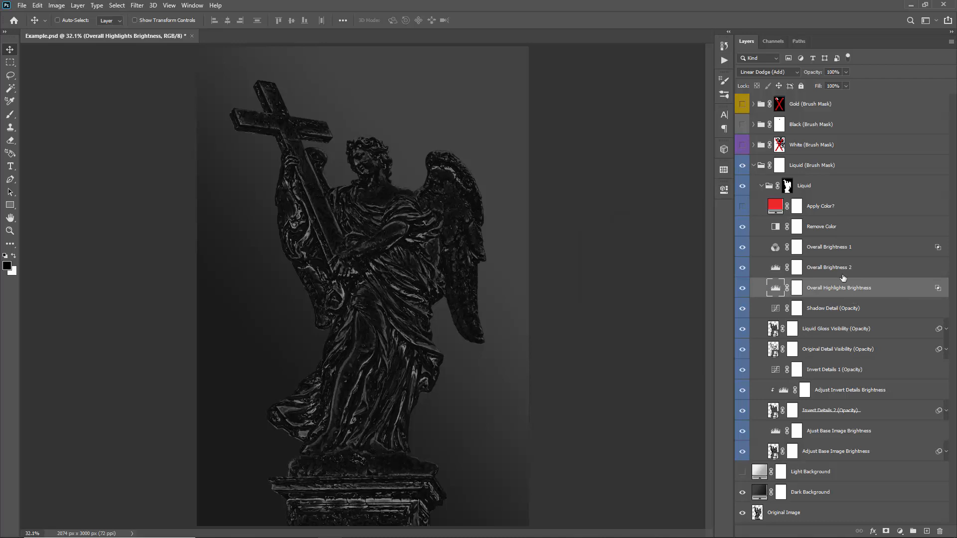
Try the Shadow Detail (Opacity) layer at 100%, 53% and 0% opacity and return it to 66%
click(842, 270)
click(840, 308)
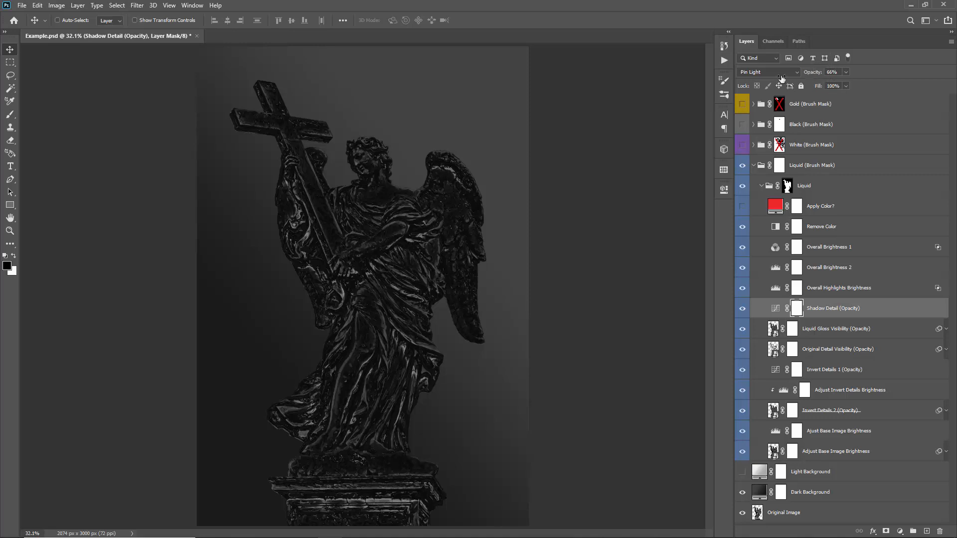
key(0)
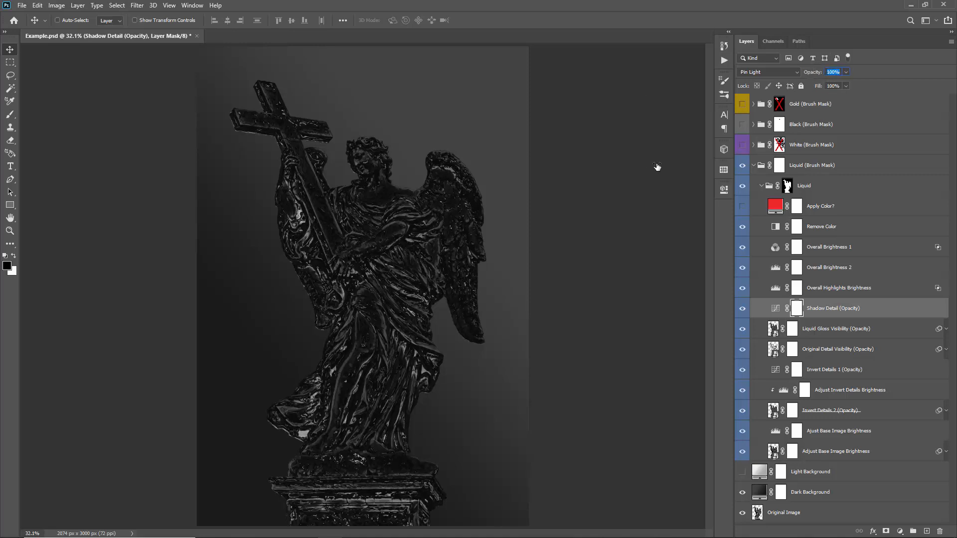
key(5)
key(4)
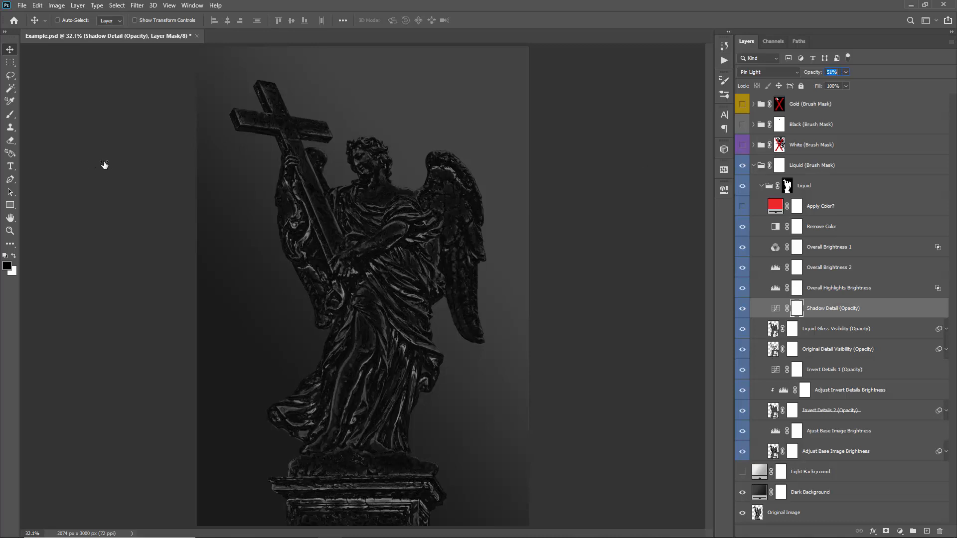
key(6)
key(3)
key(0)
key(0)
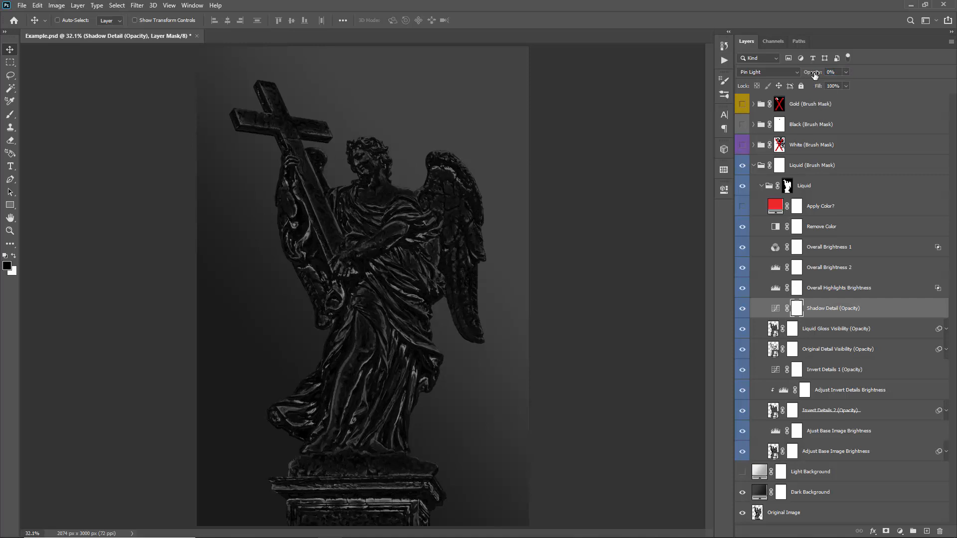
drag(808, 75, 955, 64)
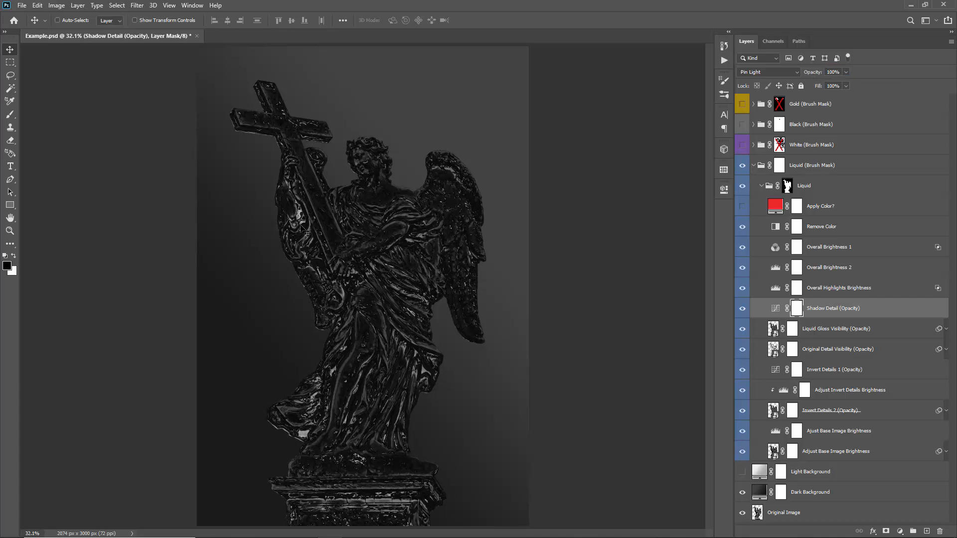
key(6)
key(6)
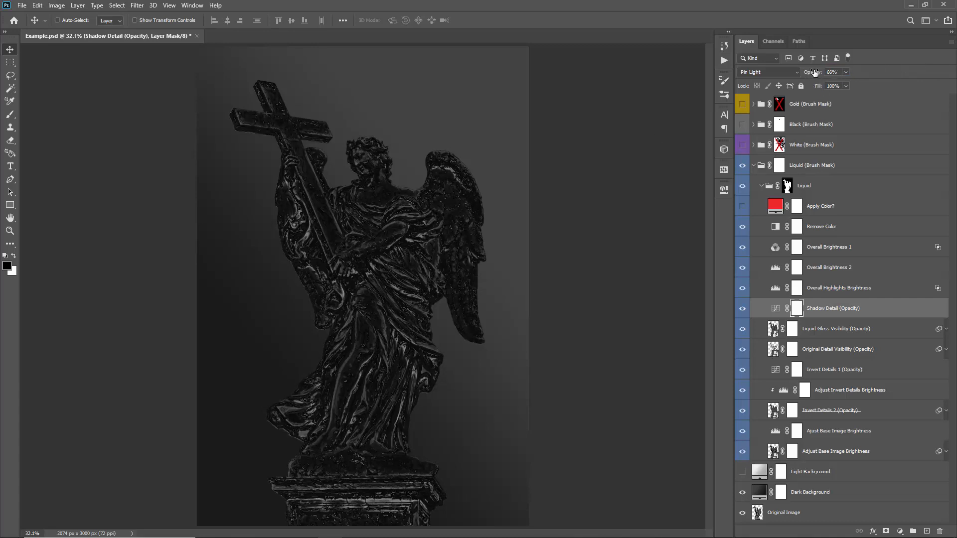
drag(807, 74, 797, 77)
key(ctrl+z)
Try the Liquid Gloss Visibility (Opacity) layer at 30%, 41% and 27% opacity
click(780, 335)
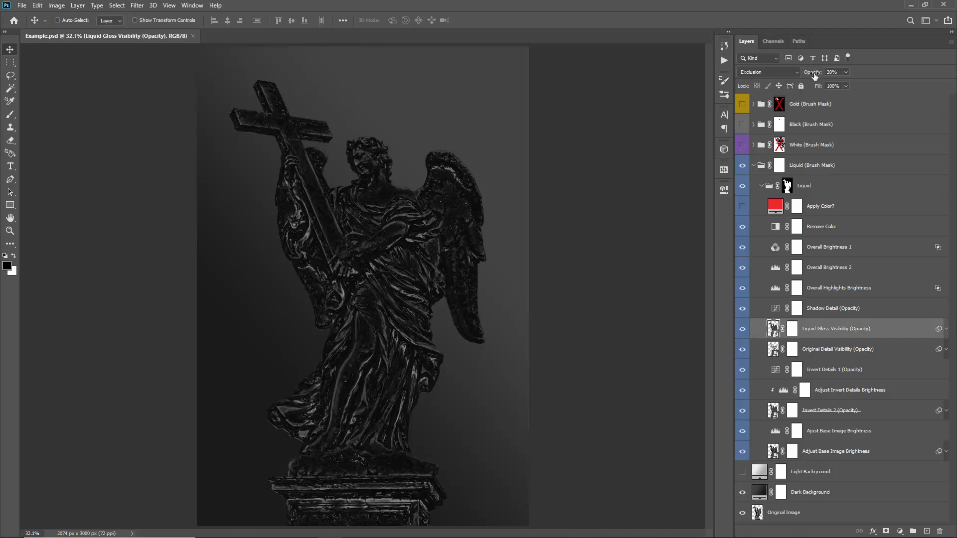
mouse_move(815, 75)
mouse_down()
mouse_move(807, 76)
mouse_move(815, 76)
mouse_up()
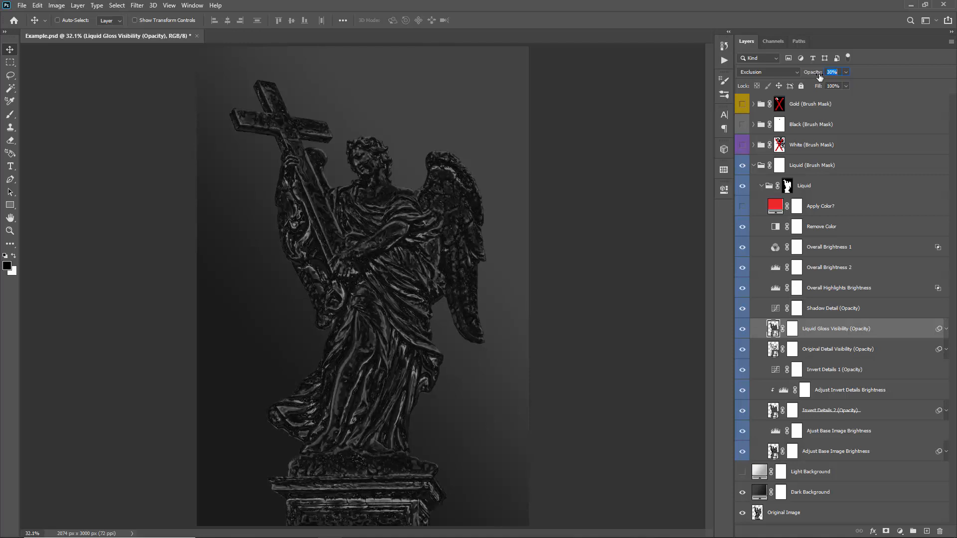
drag(817, 75, 826, 75)
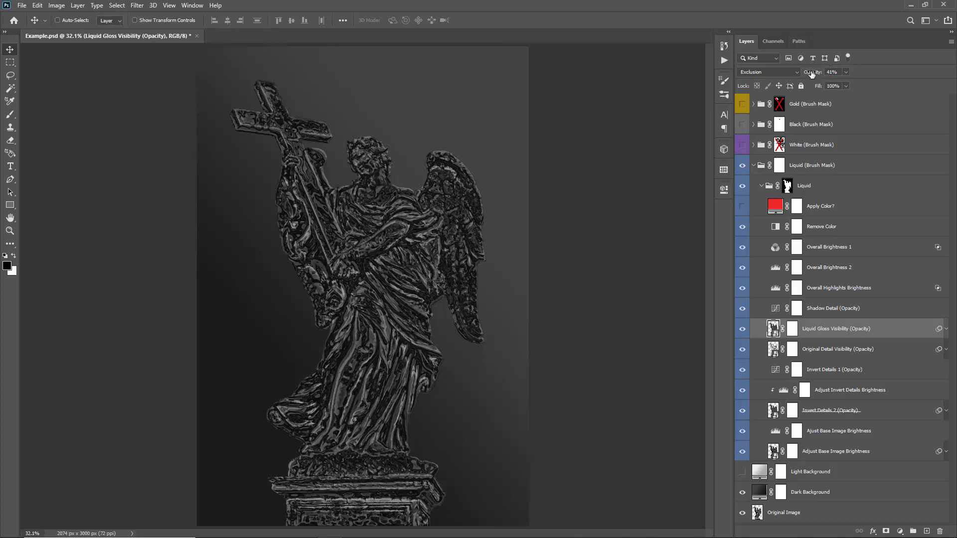
drag(813, 74, 812, 75)
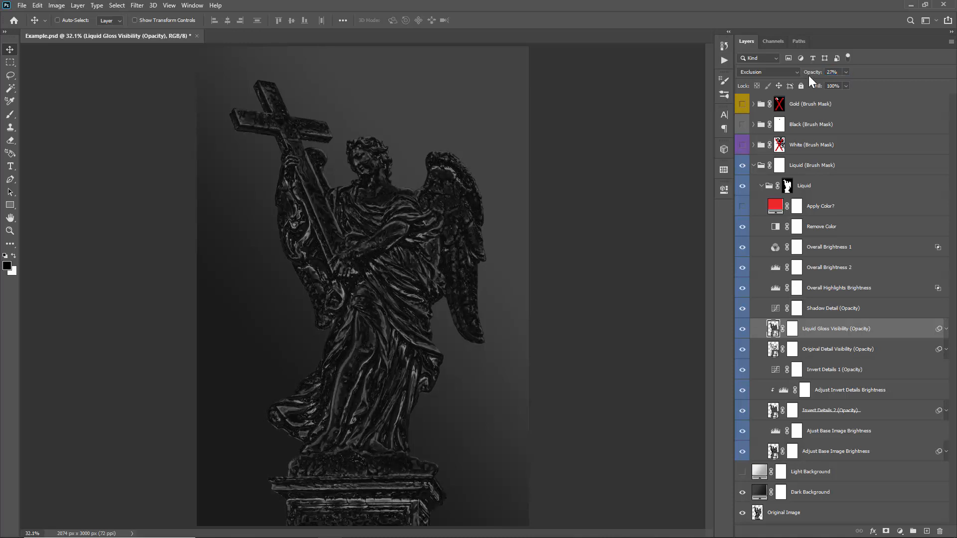
Reset the Liquid Gloss Visibility (Opacity) layer to 20% opacity and raise it gradually to slightly above 24%
text(20)
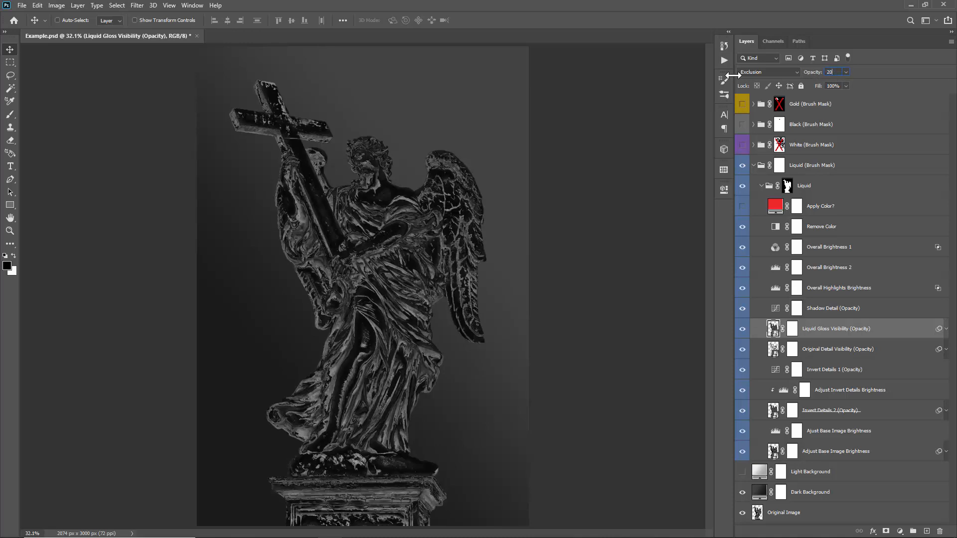
click(837, 72)
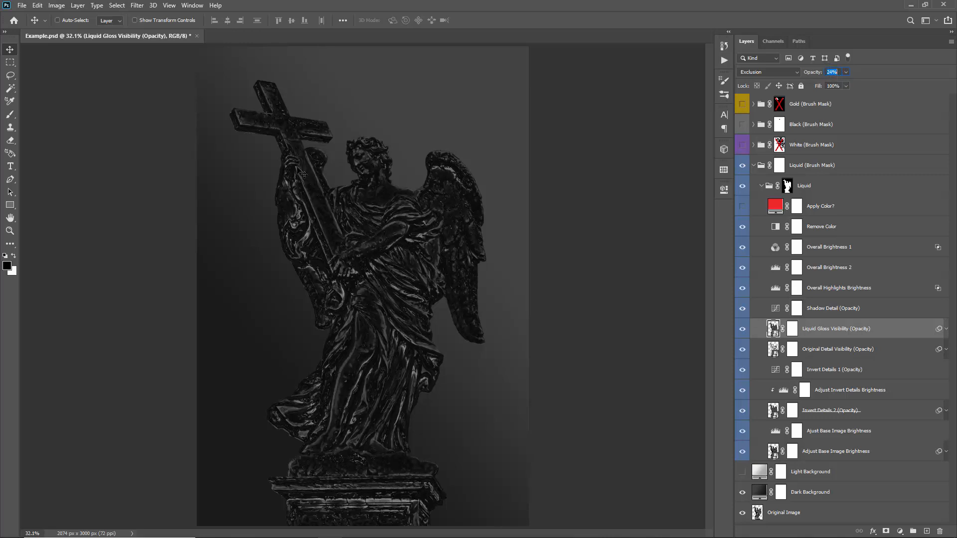
key(Up)
key(shift+Up)
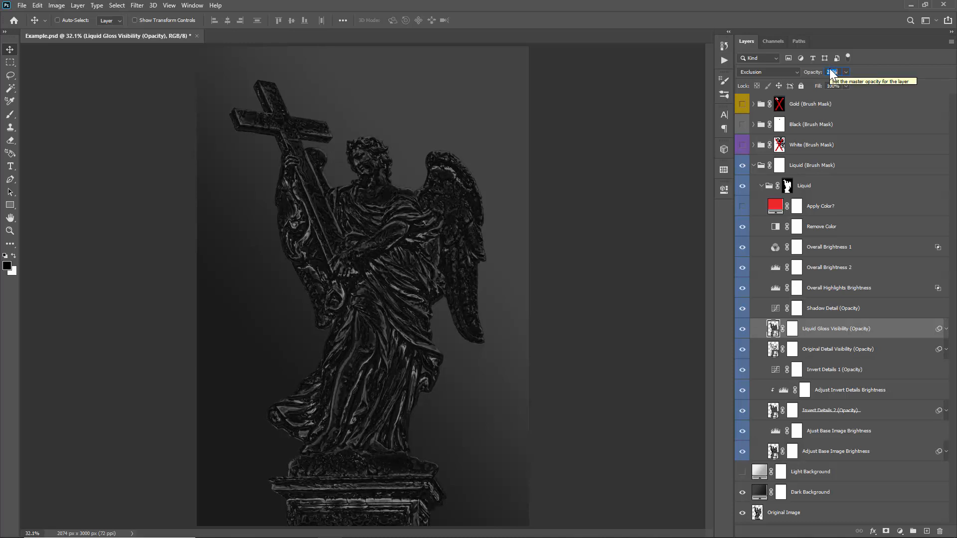
Try the Original Detail Visibility (Opacity) layer at 15%, 10% and 6% opacity
click(846, 310)
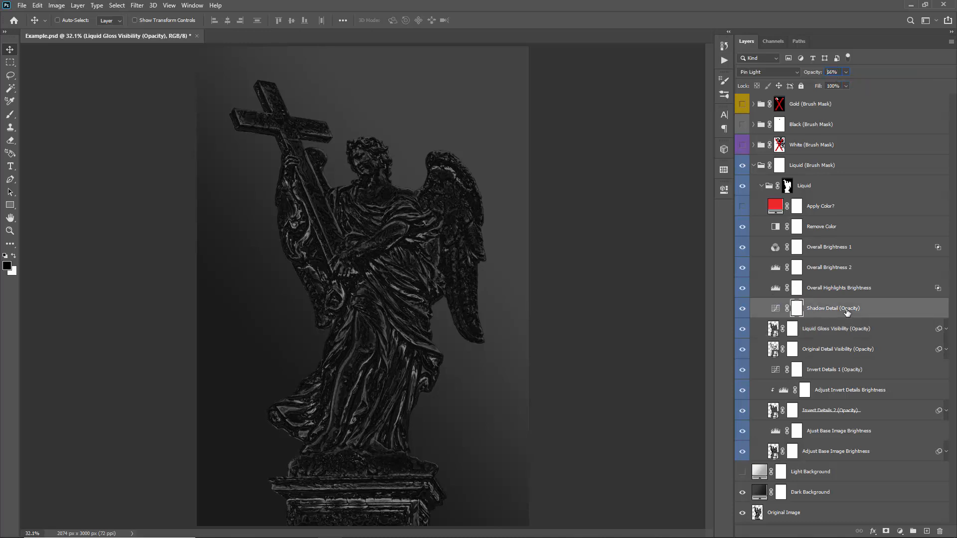
click(828, 350)
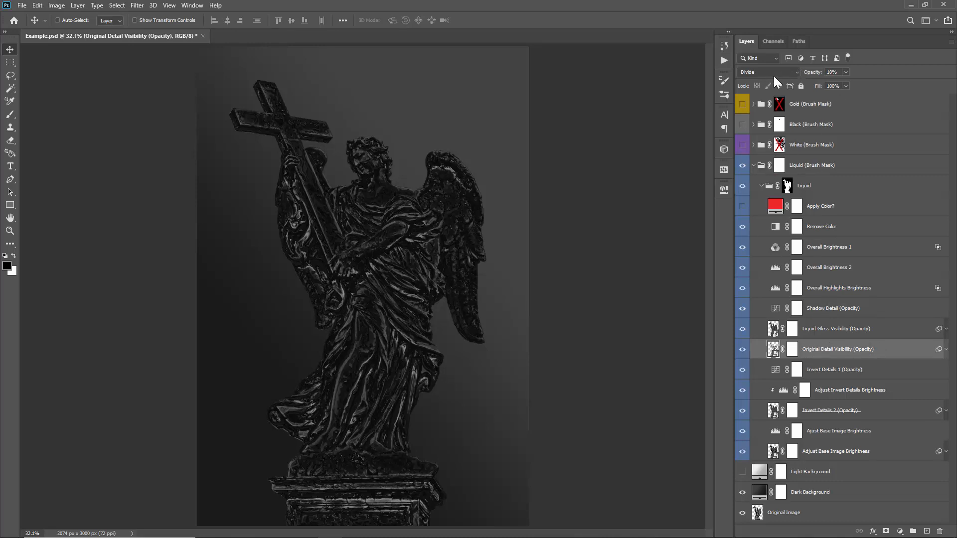
click(829, 71)
key(Up)
key(Up)
key(Up)
key(Up)
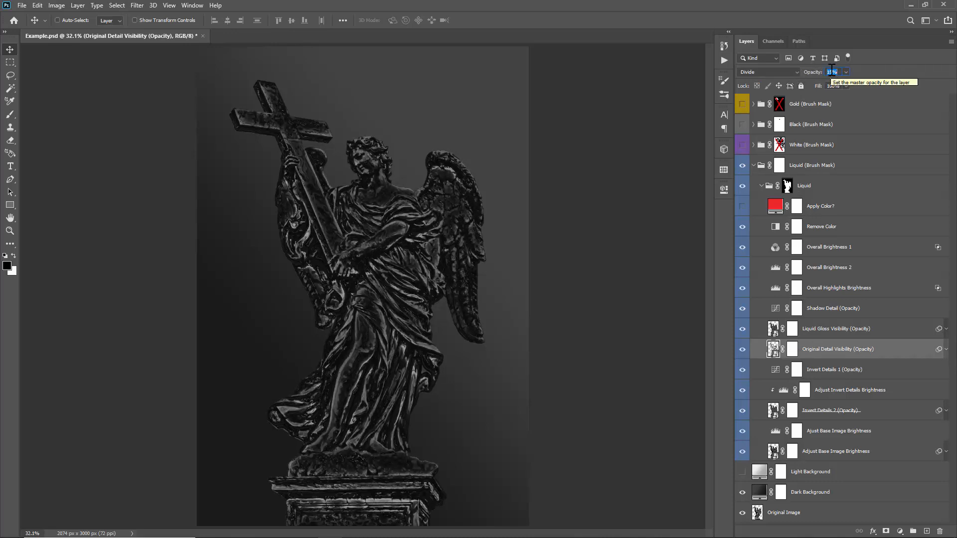
key(Down)
key(Down)
key(Down)
key(Down)
key(Down)
key(Down)
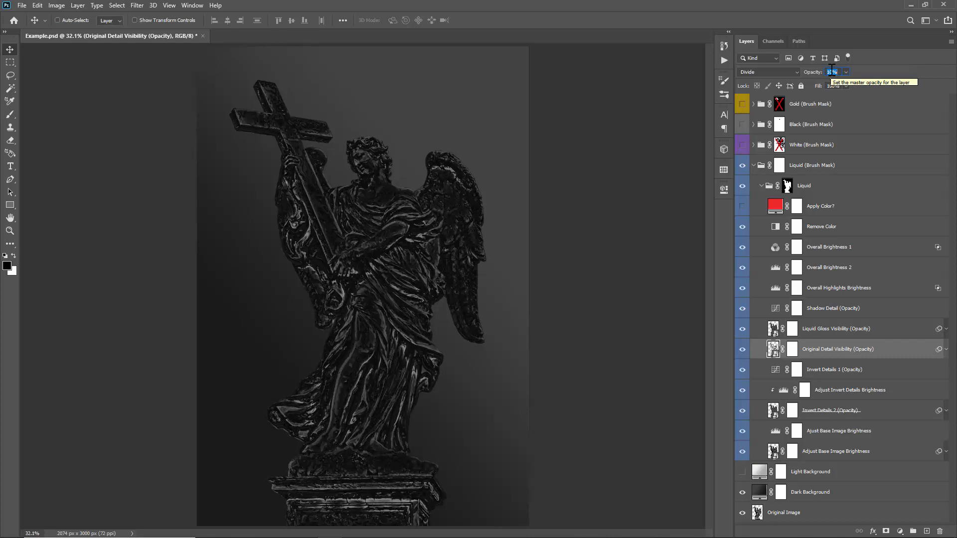
key(Down)
key(Down)
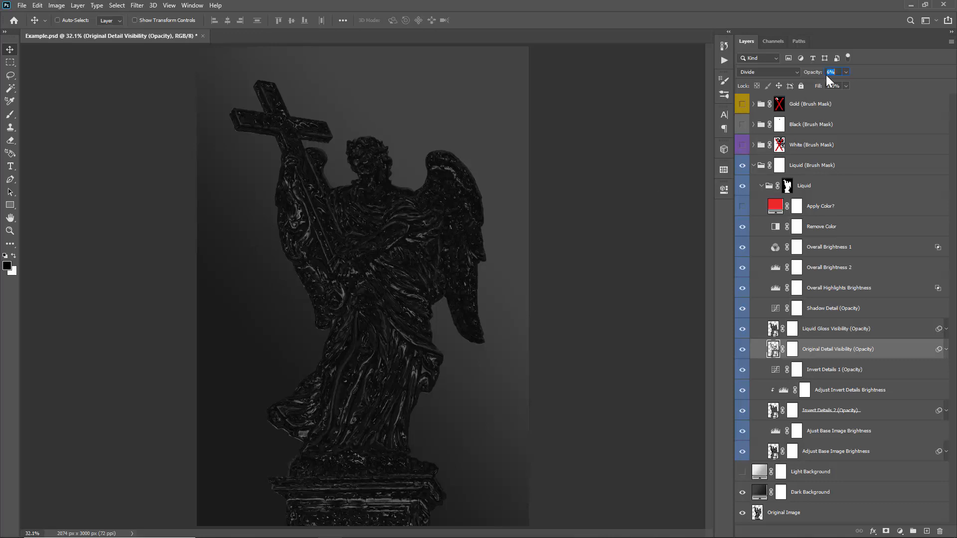
Raise the opacity of the Original Detail Visibility (Opacity) layer gradually to about 11%
key(Up)
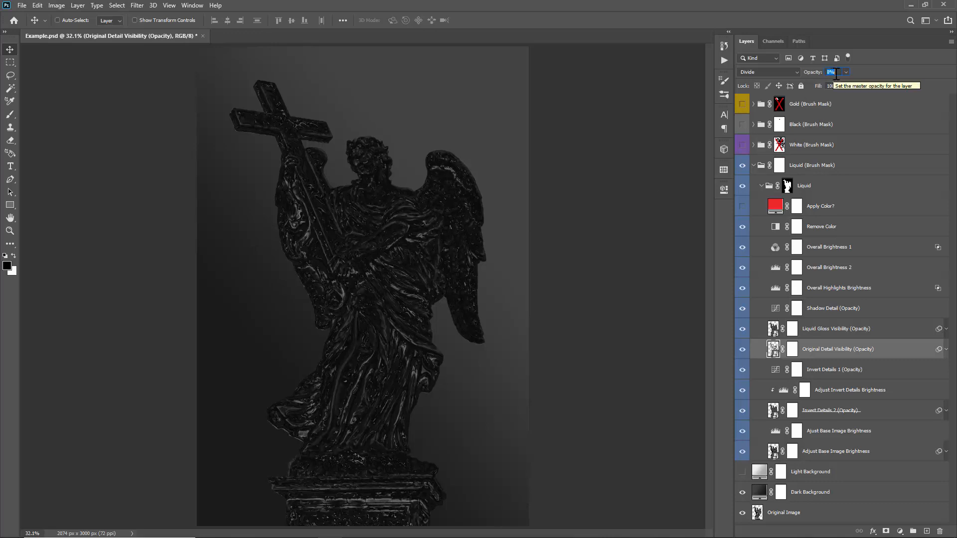
key(Up)
key(Up)
key(Up)
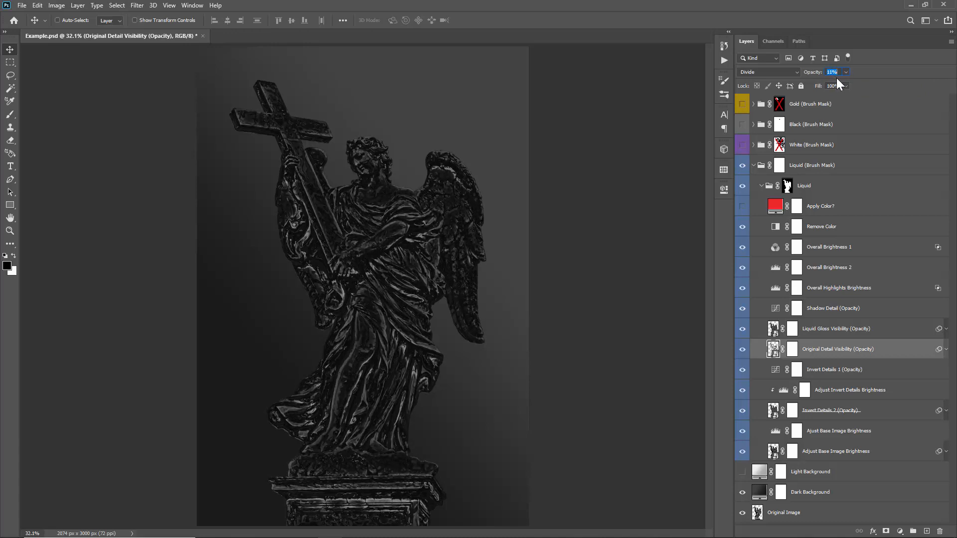
key(Up)
key(Up)
Select the Invert Details 1 (Opacity) layer and compare the statue with that layer hidden and shown
click(797, 375)
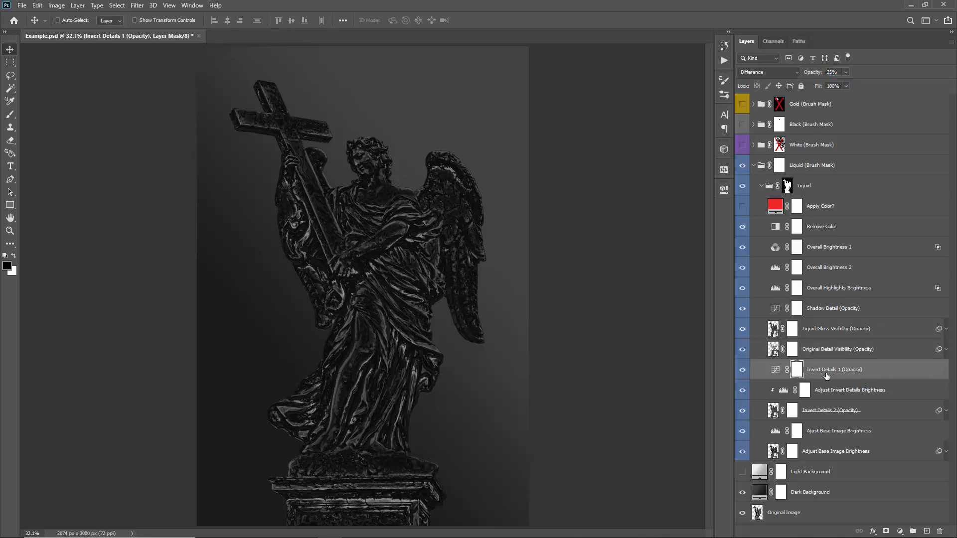
click(849, 374)
click(741, 371)
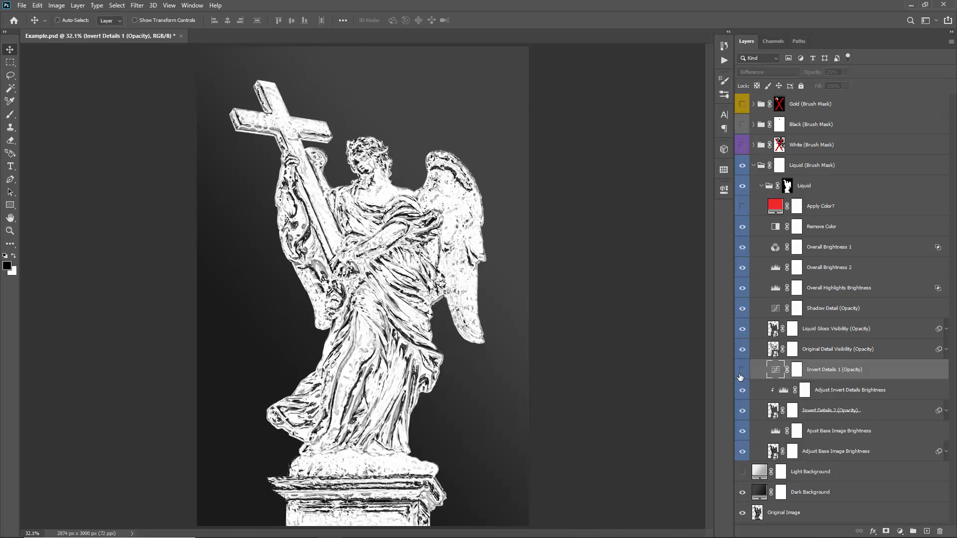
click(742, 372)
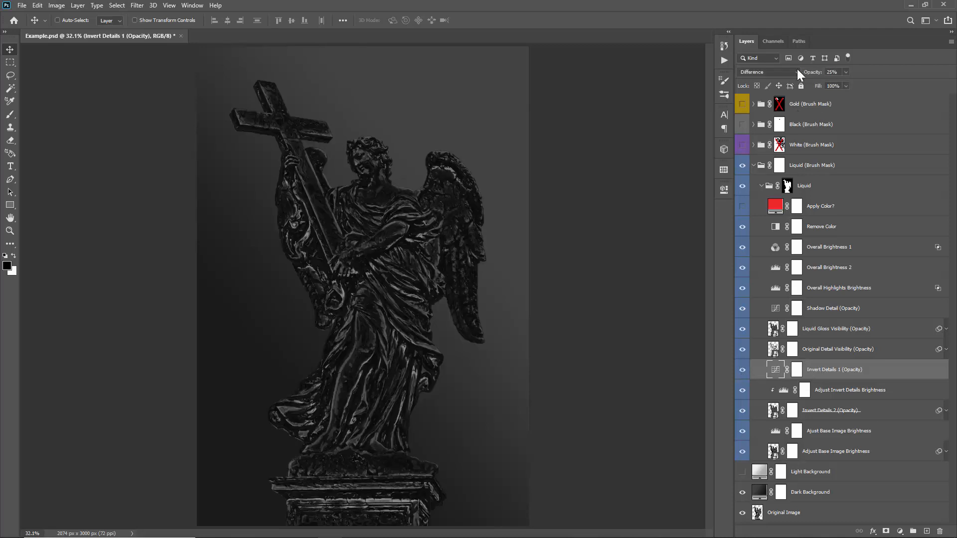
Try the Invert Details 1 (Opacity) layer at 23%, 27% and 31% opacity
click(830, 72)
key(Down)
key(Down)
key(Down)
key(Down)
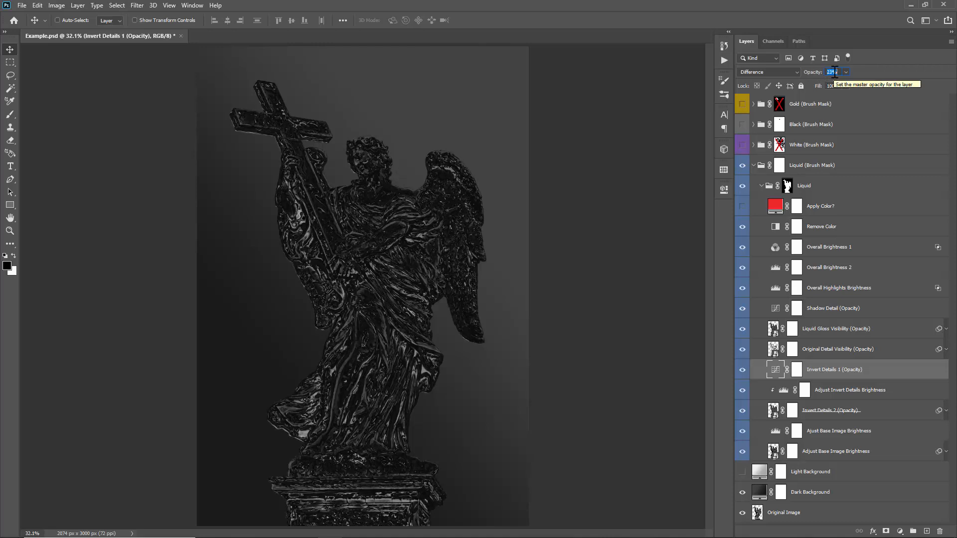
key(Up)
key(Up)
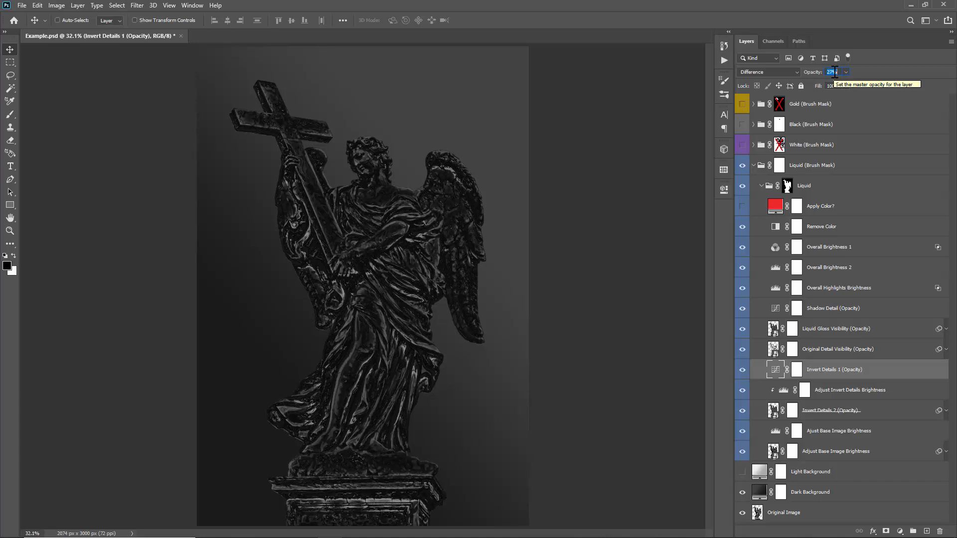
key(Up)
key(Up)
key(Up)
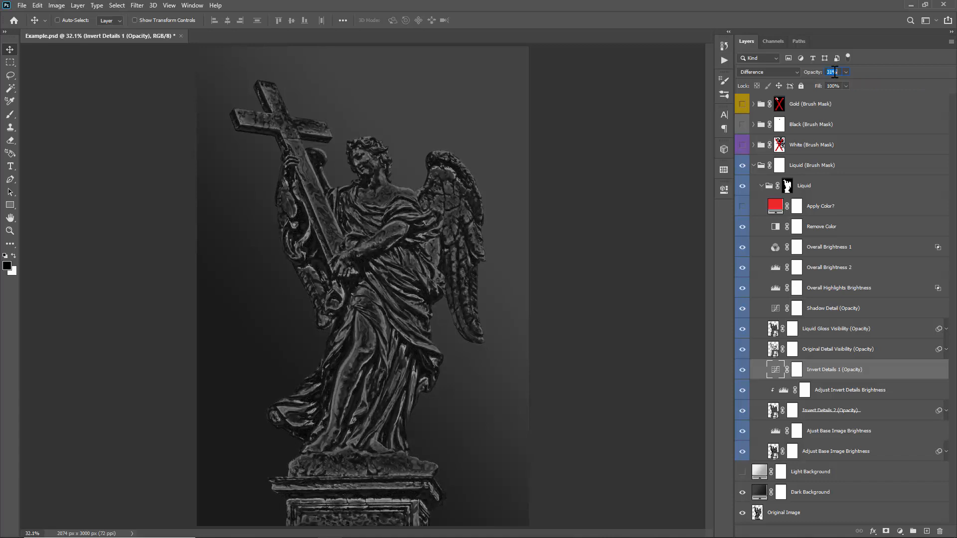
Lower the opacity of the Invert Details 1 (Opacity) layer and settle on 26%
key(Down)
key(Down)
key(Down)
key(Down)
key(Down)
key(Down)
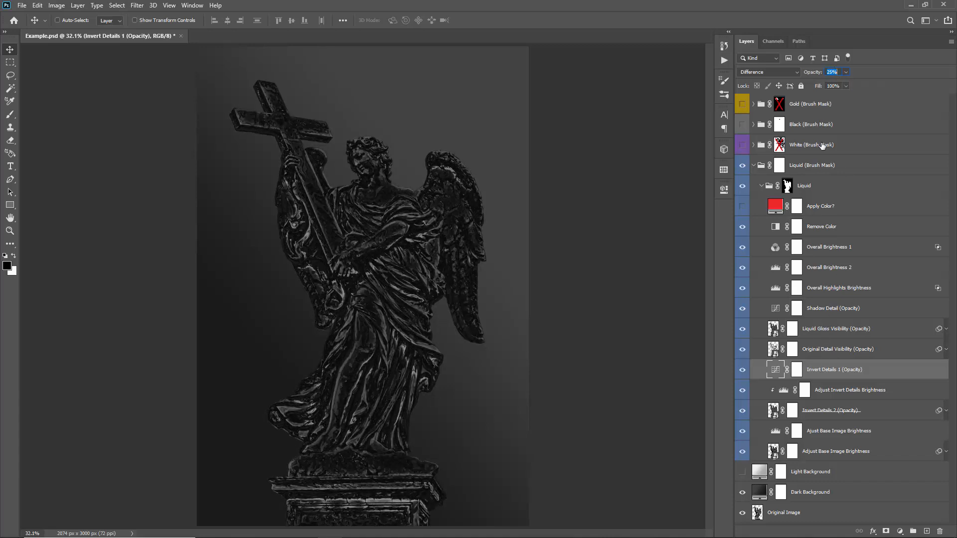
key(Up)
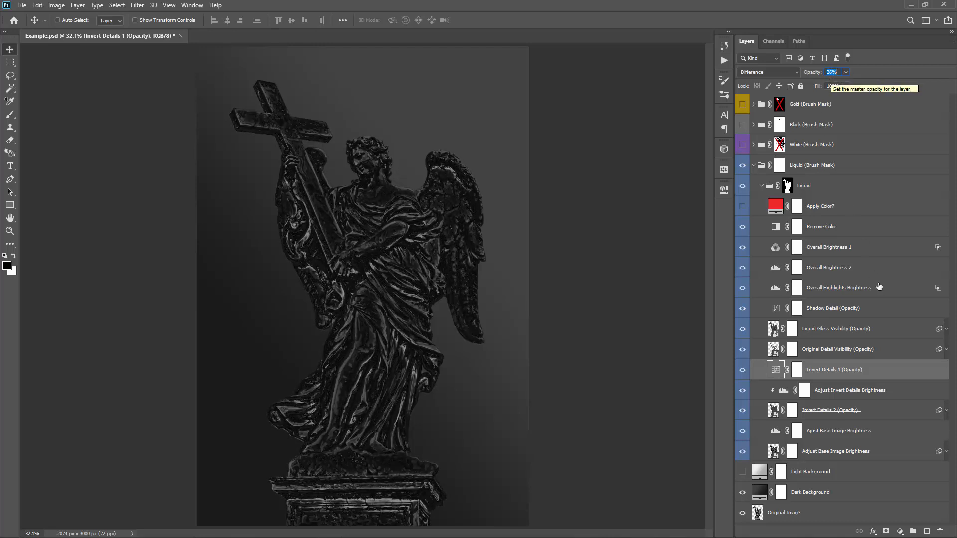
Vary the opacity of the Invert Details 2 (Opacity) layer down and up, settling on 58%
click(853, 388)
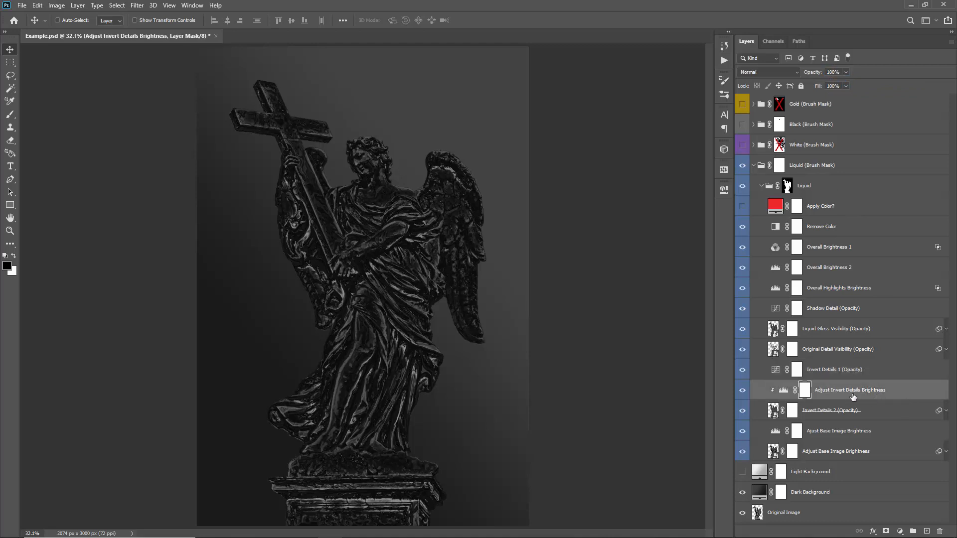
click(830, 413)
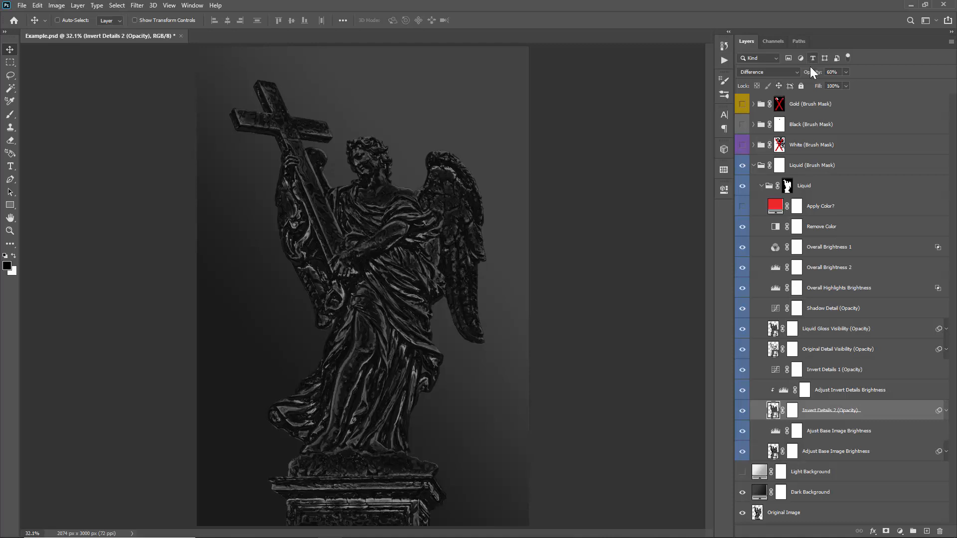
click(831, 71)
scroll(831, 71, down, 12)
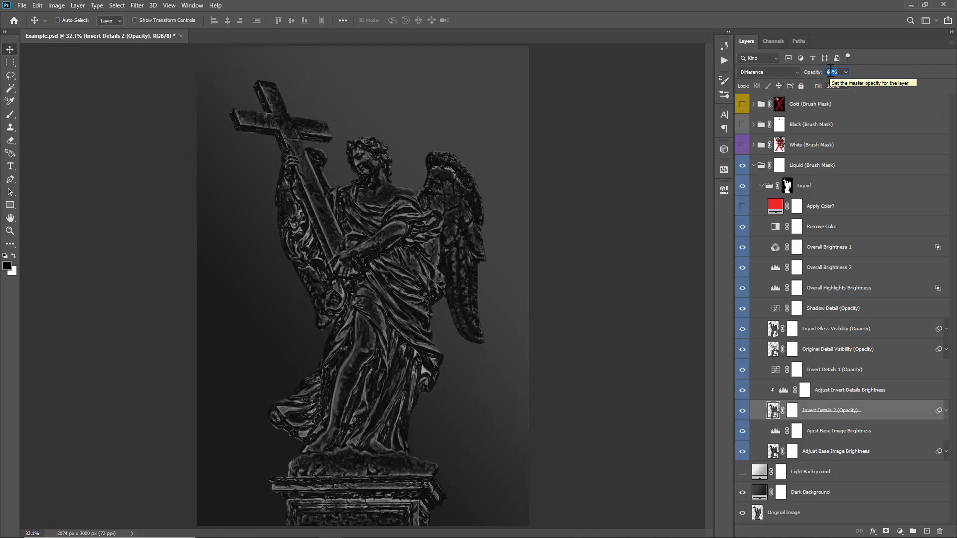
scroll(831, 72, up, 15)
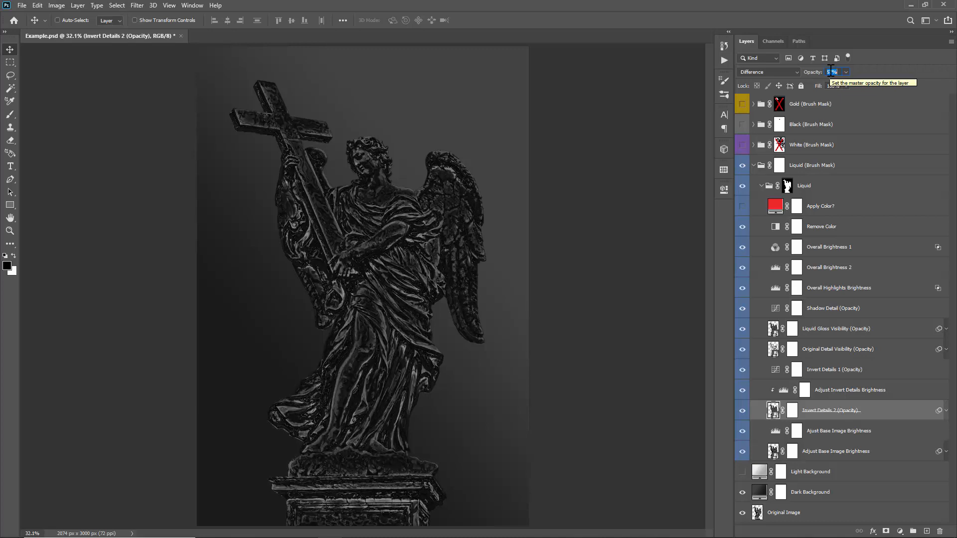
scroll(831, 72, down, 3)
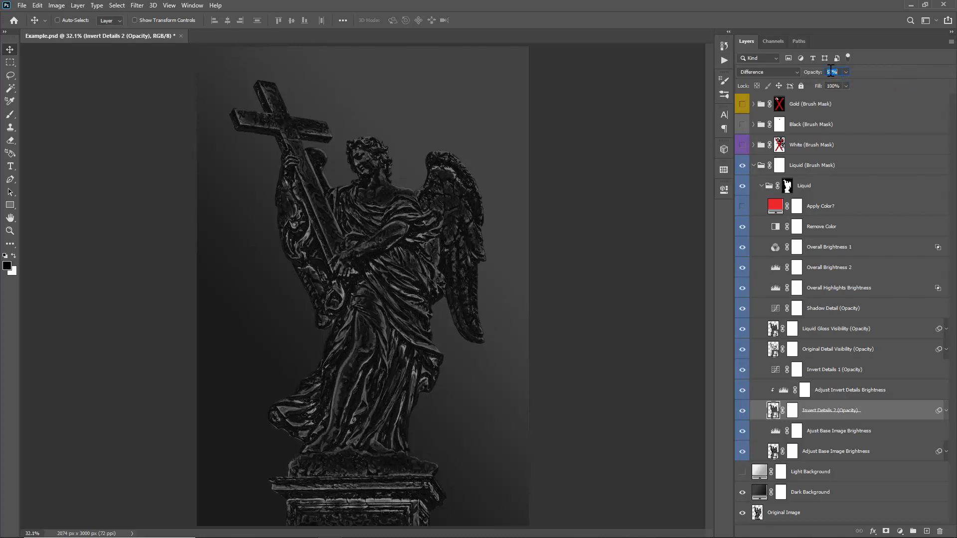
Brighten the midtones slightly in the Levels of the Adjust Invert Details Brightness layer
click(839, 396)
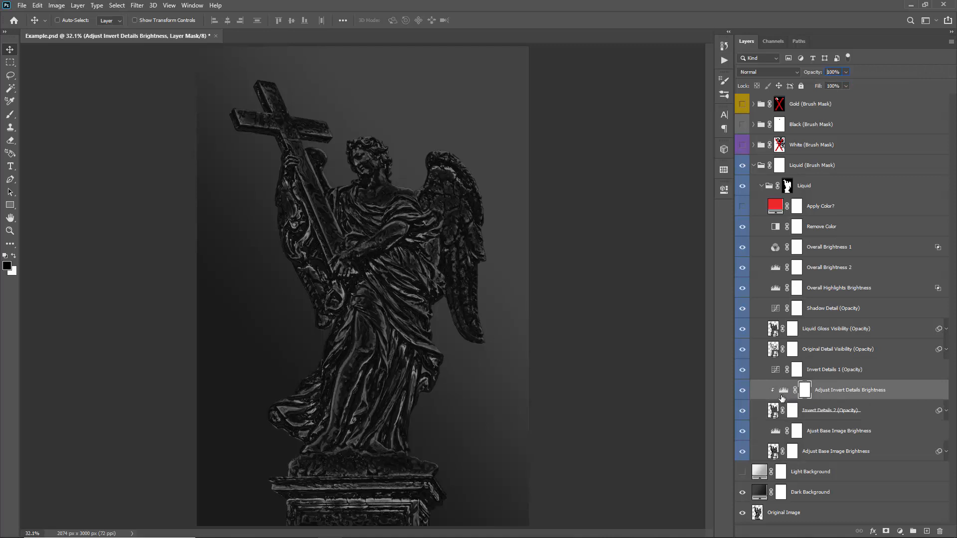
click(815, 411)
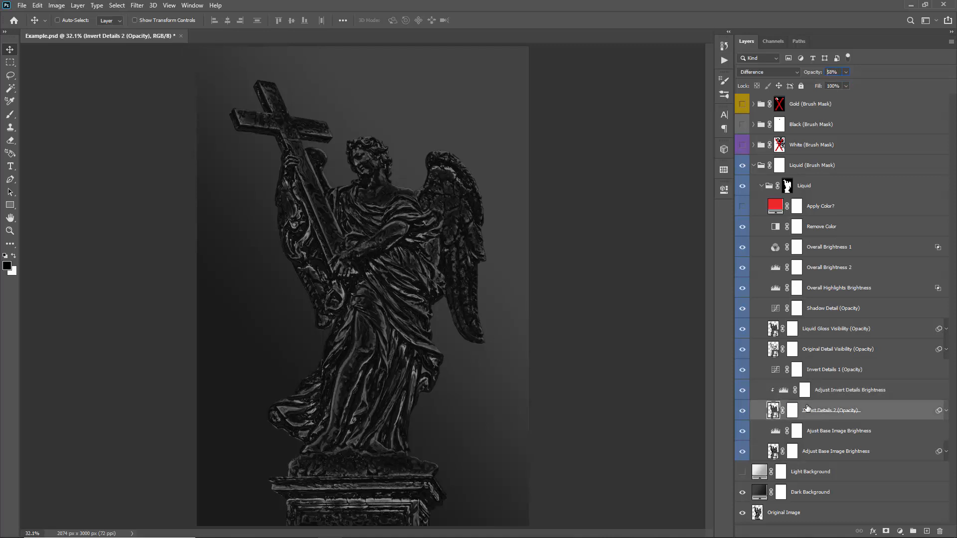
double_click(784, 391)
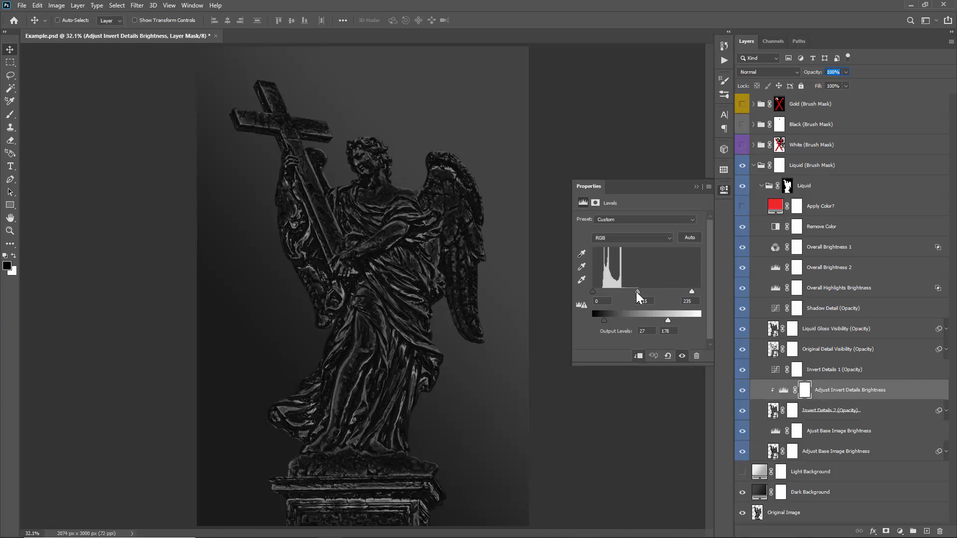
mouse_move(636, 291)
mouse_down()
mouse_move(646, 292)
mouse_move(632, 290)
mouse_up()
click(696, 185)
Select the Adjust Base Image Brightness smart filter layer and compare the statue with it hidden and shown
click(848, 355)
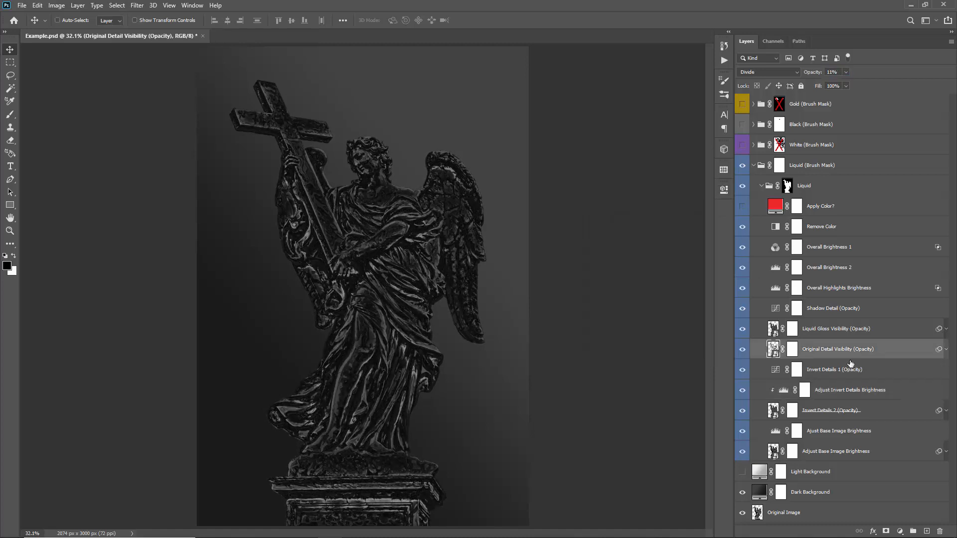
click(837, 431)
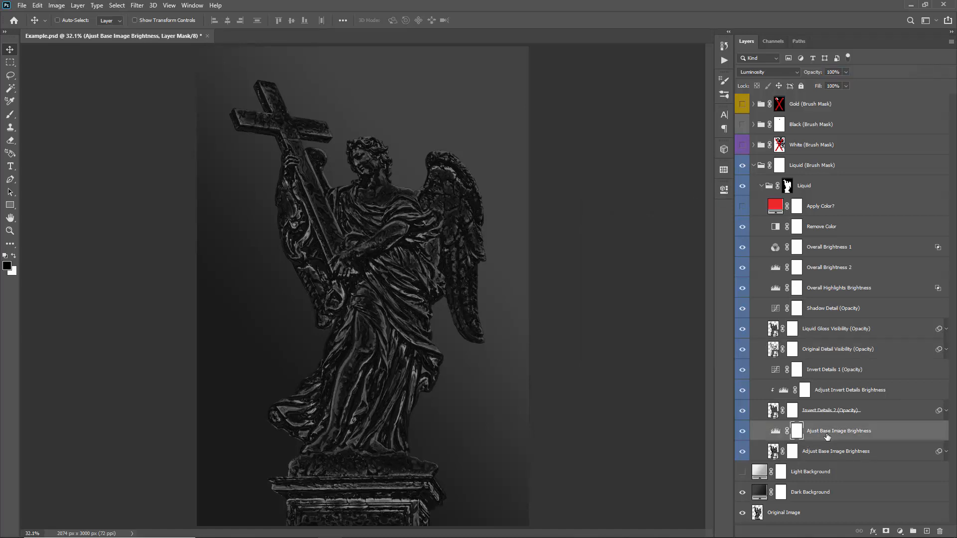
click(828, 452)
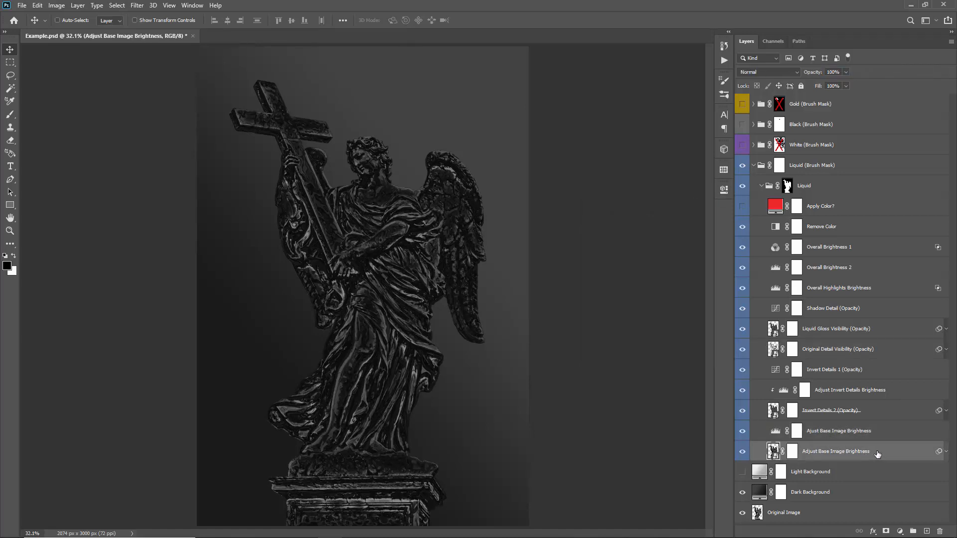
click(742, 452)
click(743, 451)
Open the Levels of the Ajust Base Image Brightness layer and try shifting its midtones
click(776, 433)
double_click(775, 431)
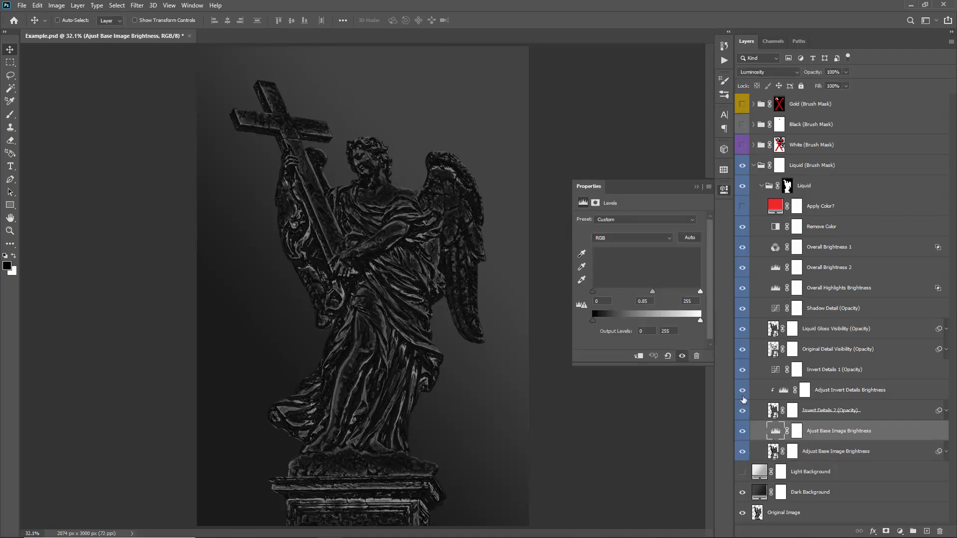
drag(642, 290, 617, 295)
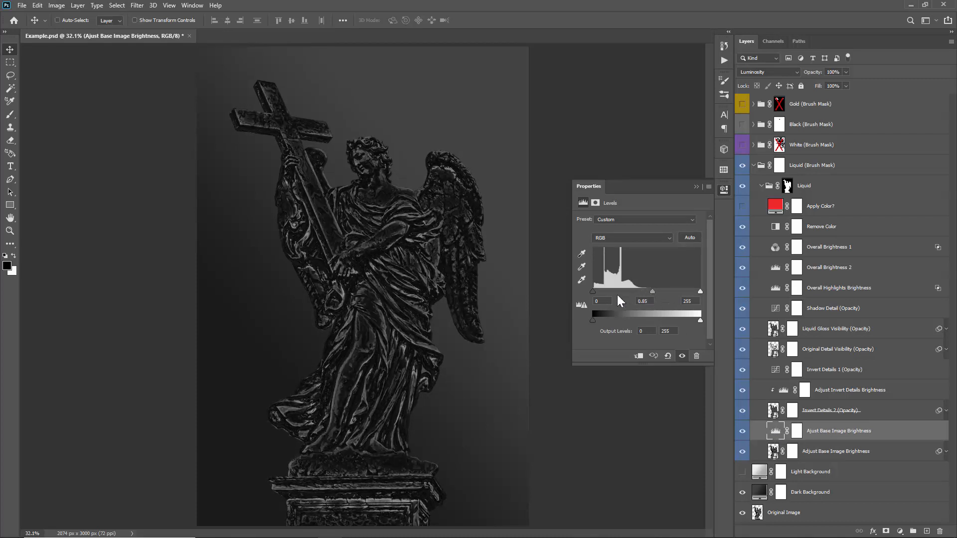
click(693, 185)
Collapse the Liquid (Brush Mask) group, preview the Gold (Brush Mask) group over it, and hide both groups
click(769, 166)
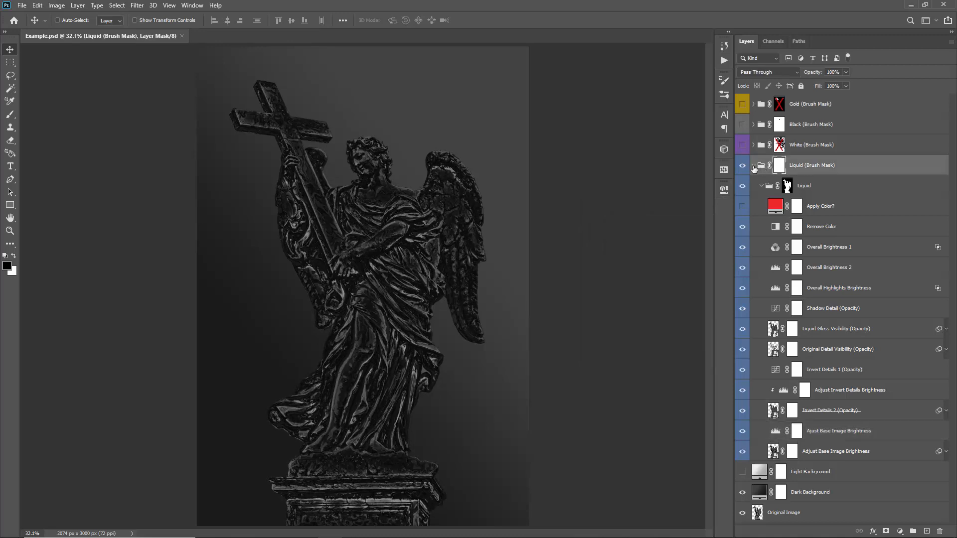
click(753, 165)
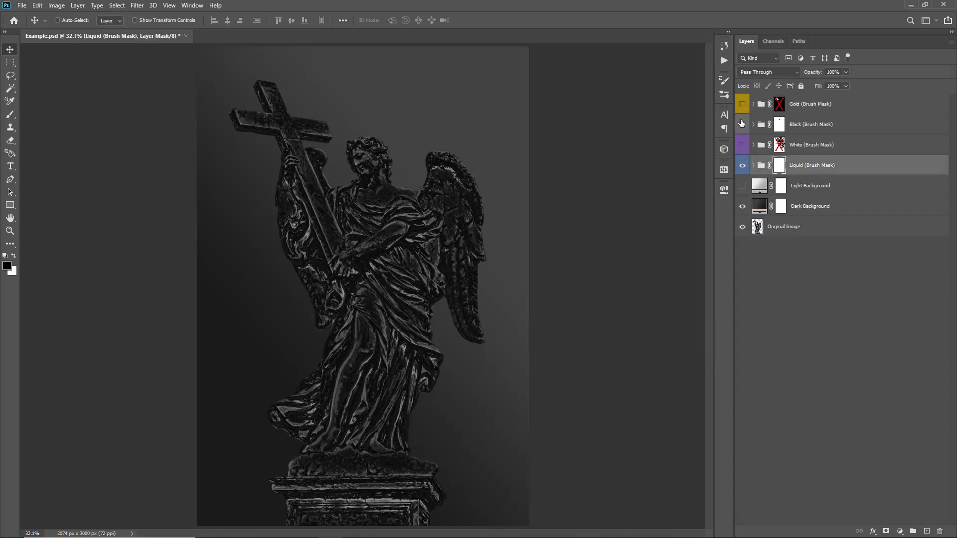
click(742, 104)
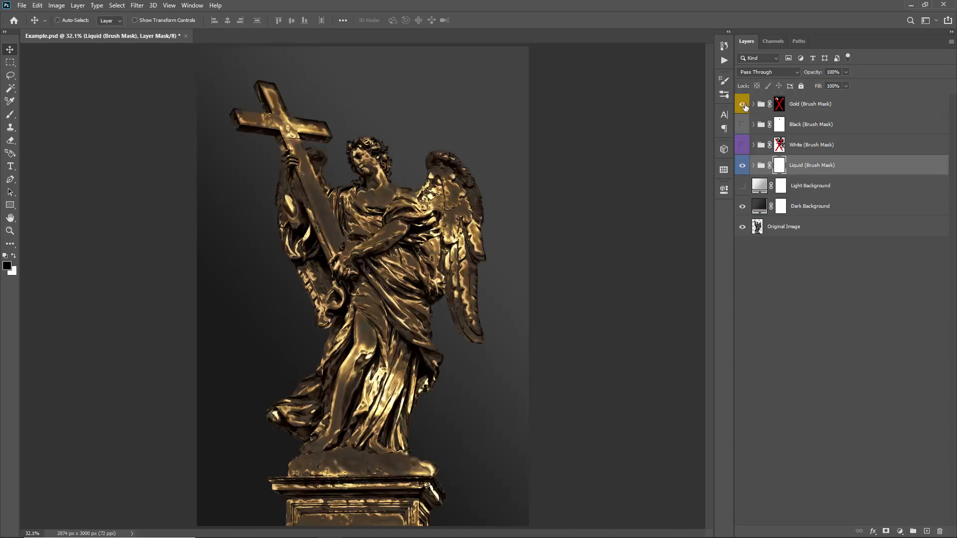
click(743, 104)
click(742, 165)
Show the Gold and Black (Brush Mask) groups and enable the gold group's mask so only the cross is gold
click(810, 192)
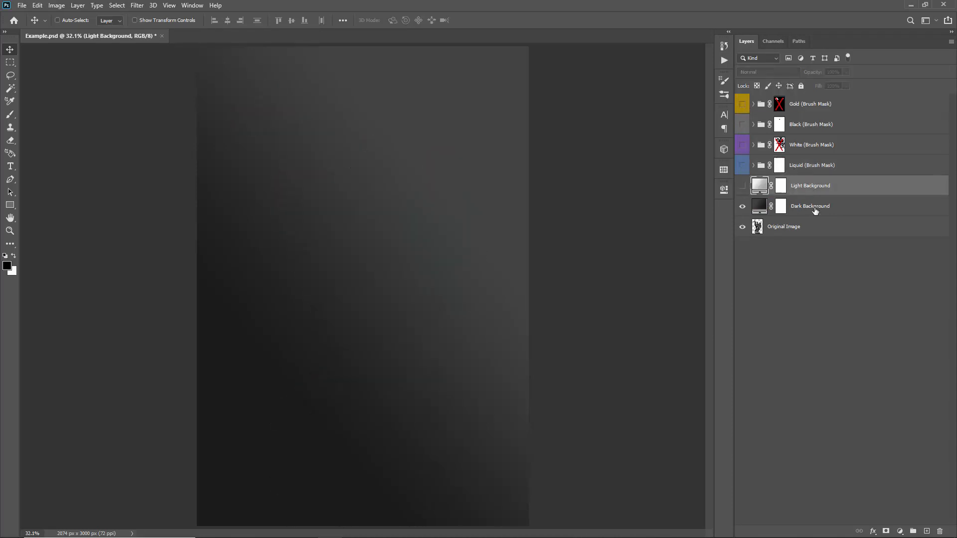
click(812, 207)
click(812, 186)
click(743, 104)
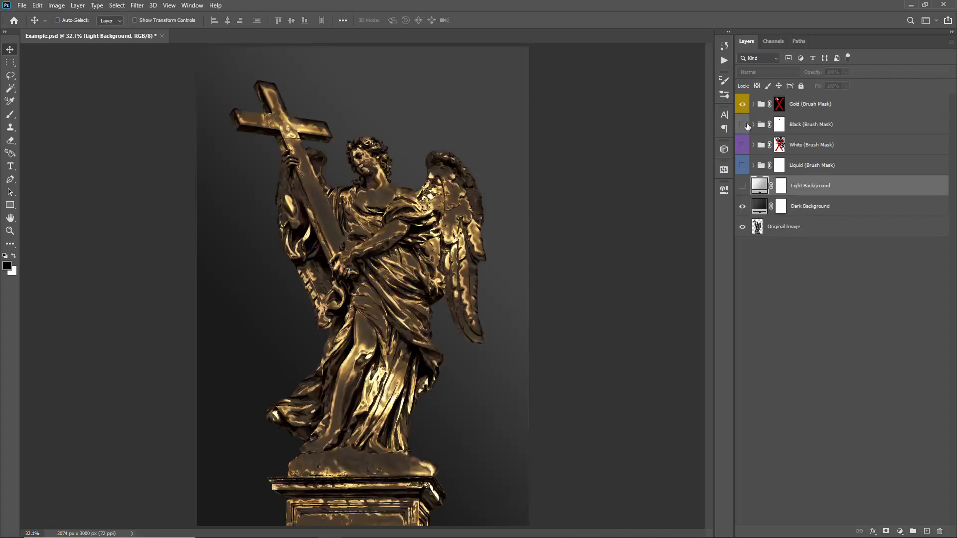
click(742, 125)
click(780, 104)
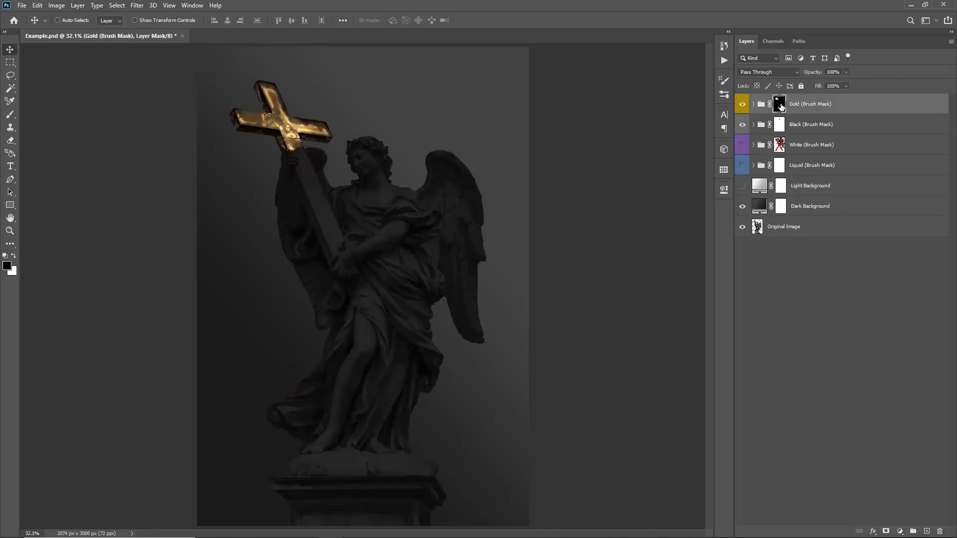
Open the Dark Background layer's gradient fill, try an angle of -119.81° and set it to 47.38°
click(799, 214)
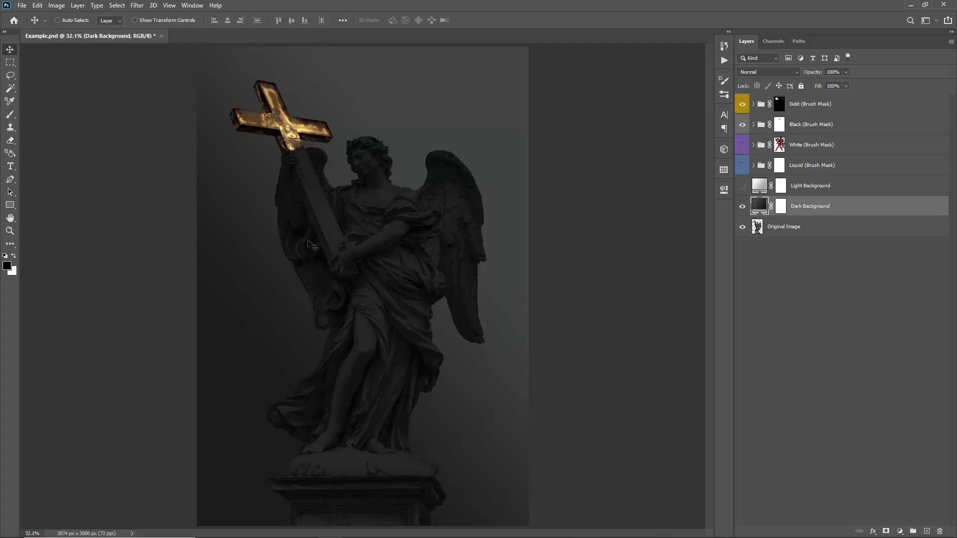
double_click(763, 207)
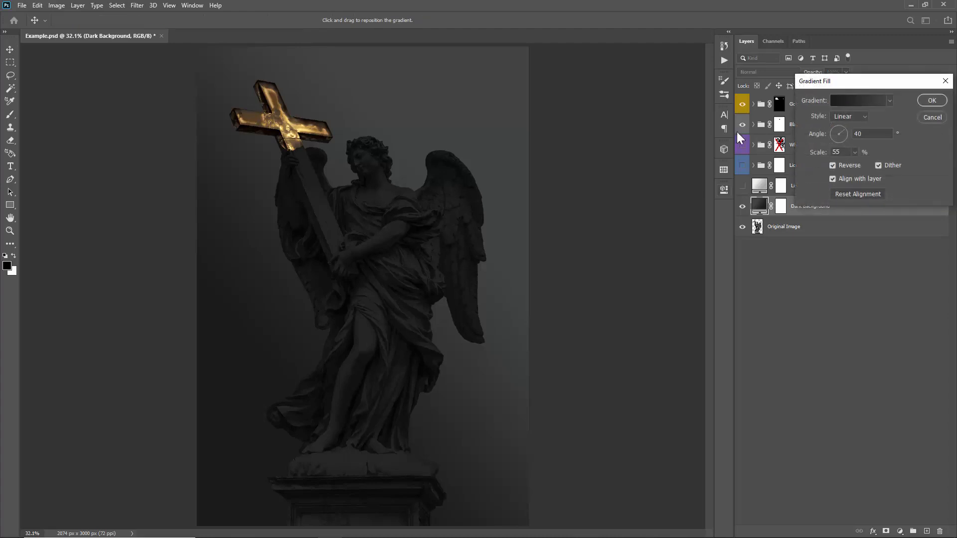
drag(804, 88, 593, 65)
click(582, 121)
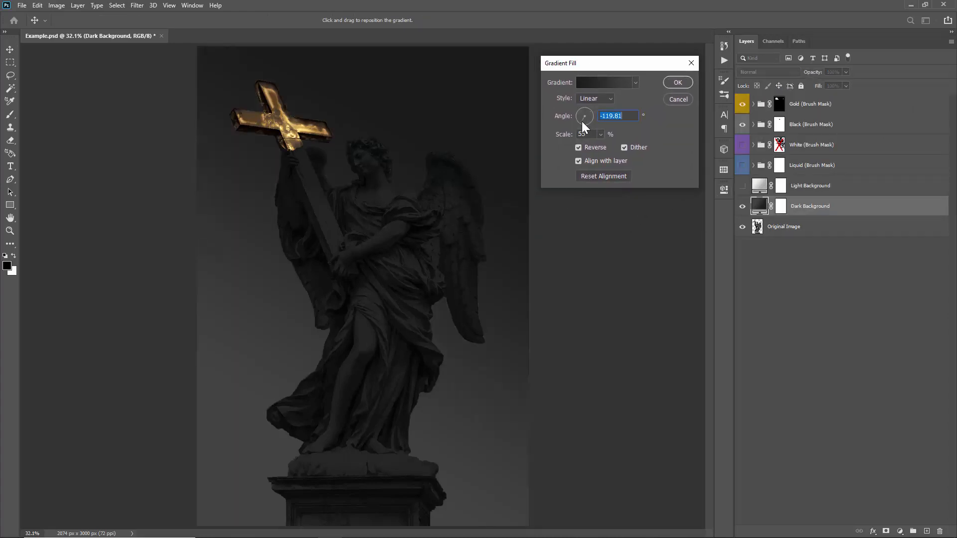
drag(581, 121, 592, 106)
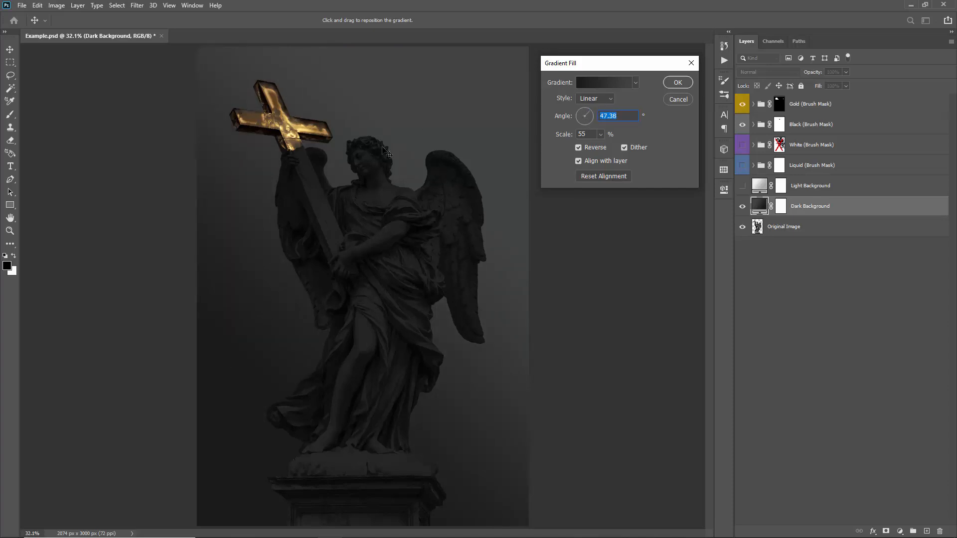
Try the dark background gradient at 151% scale and reduce it to 51%
click(580, 134)
scroll(589, 133, up, 9)
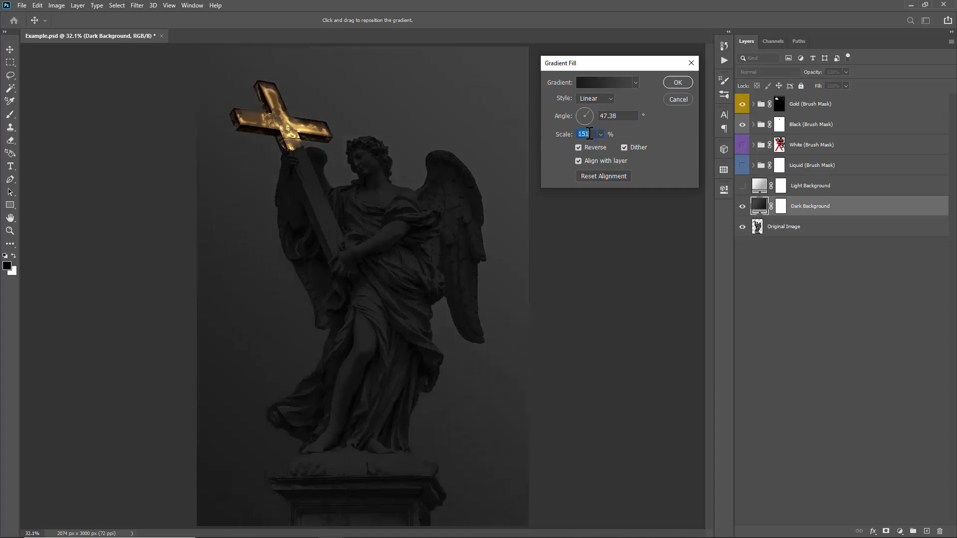
scroll(590, 136, down, 6)
Change the dark background gradient's style to Radial and turn off Reverse
click(589, 102)
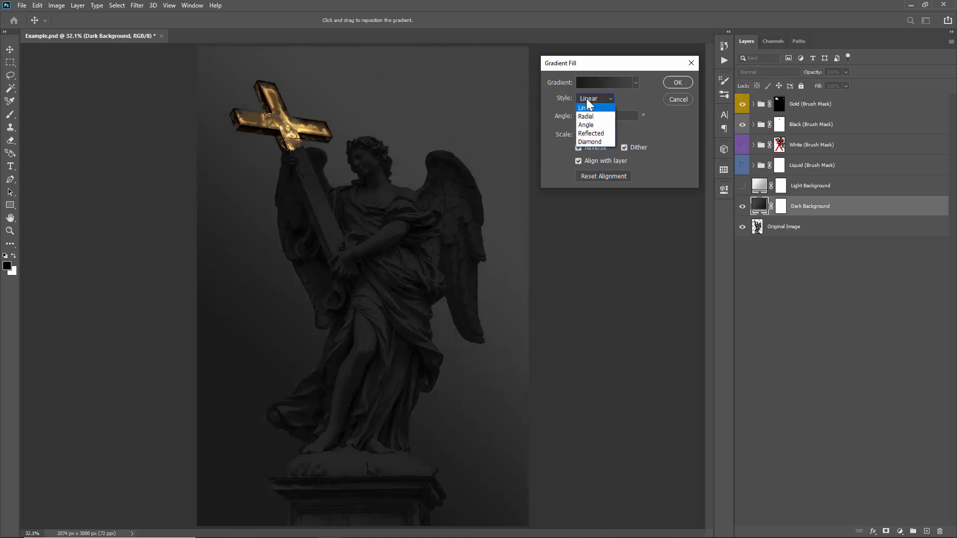
click(598, 118)
key(Down)
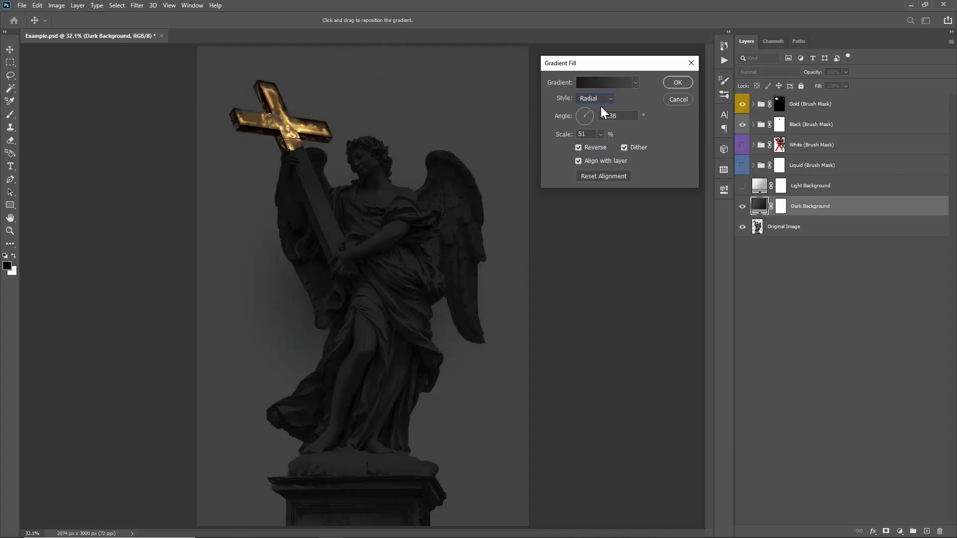
click(579, 148)
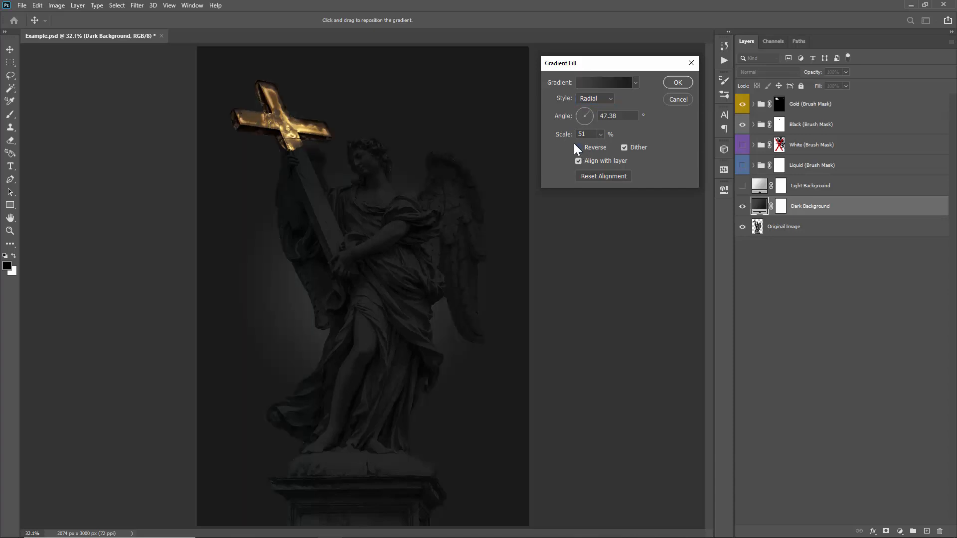
Set the scale of the radial background gradient to 101%
double_click(589, 133)
key(shift+Up)
key(shift+Up)
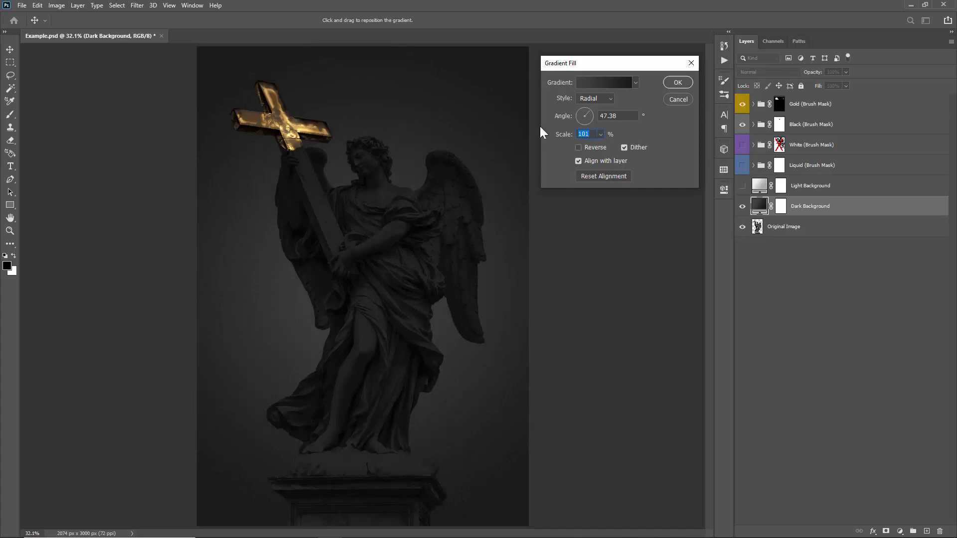
Darken the end color stop of the Dark Background's radial gradient to #0b0b0b and apply the gradient fill
drag(608, 61, 612, 66)
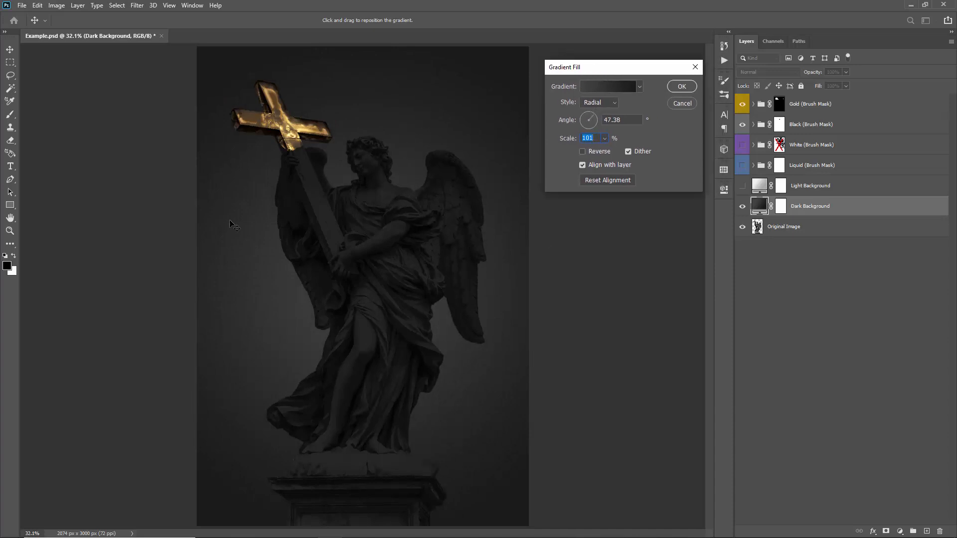
click(603, 84)
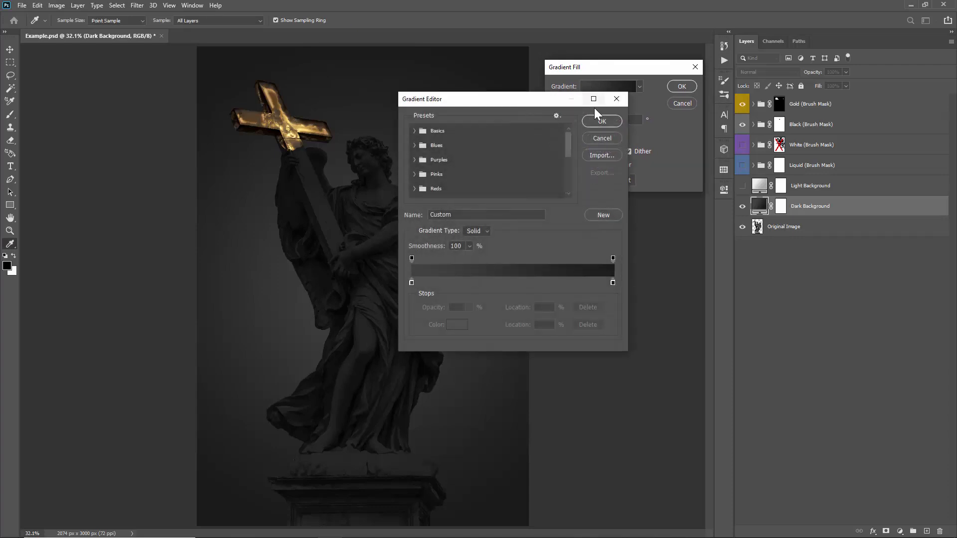
click(598, 118)
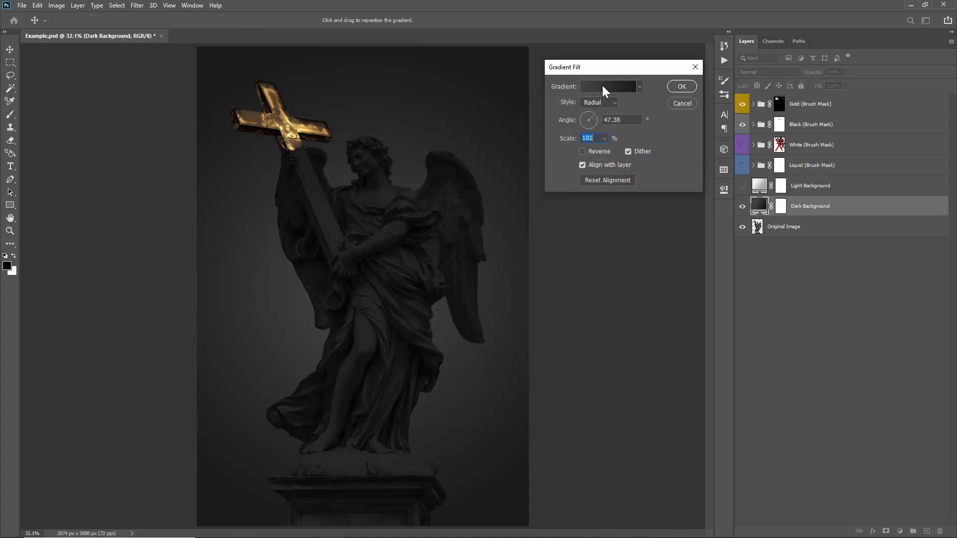
click(603, 85)
drag(508, 97, 564, 86)
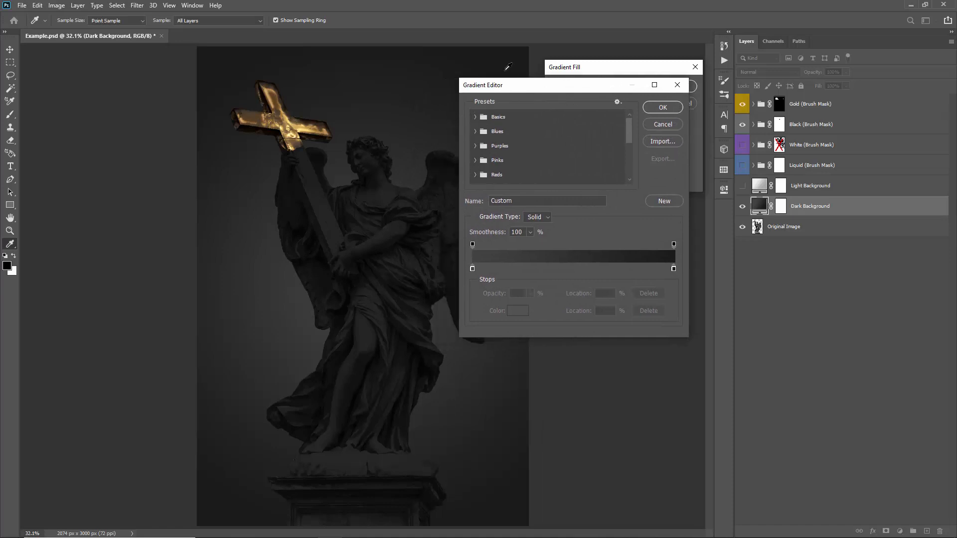
double_click(674, 270)
drag(524, 201, 513, 209)
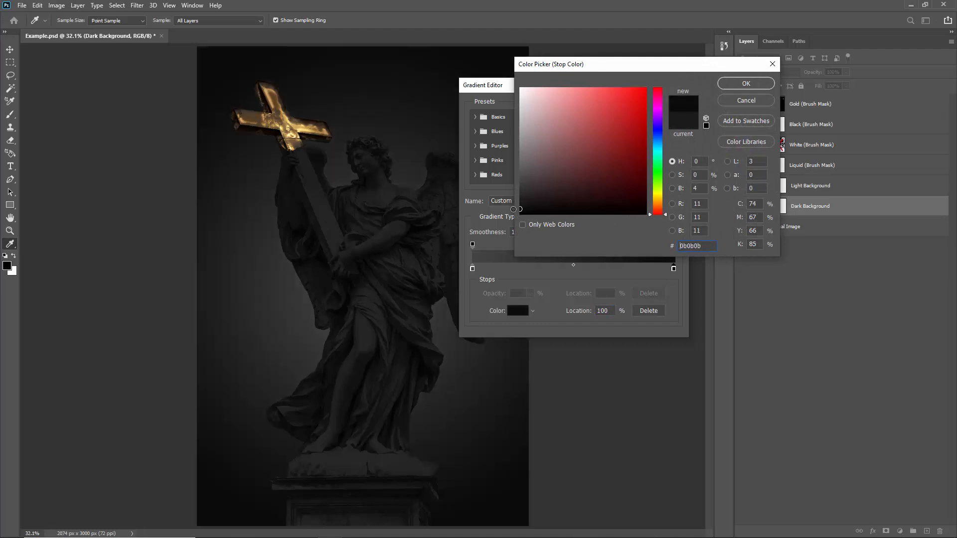
click(746, 83)
click(662, 108)
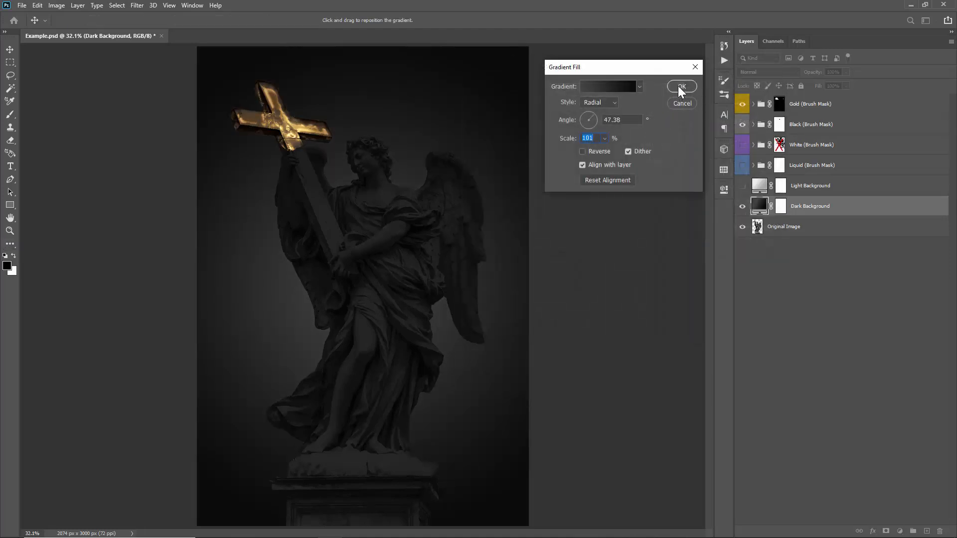
click(681, 87)
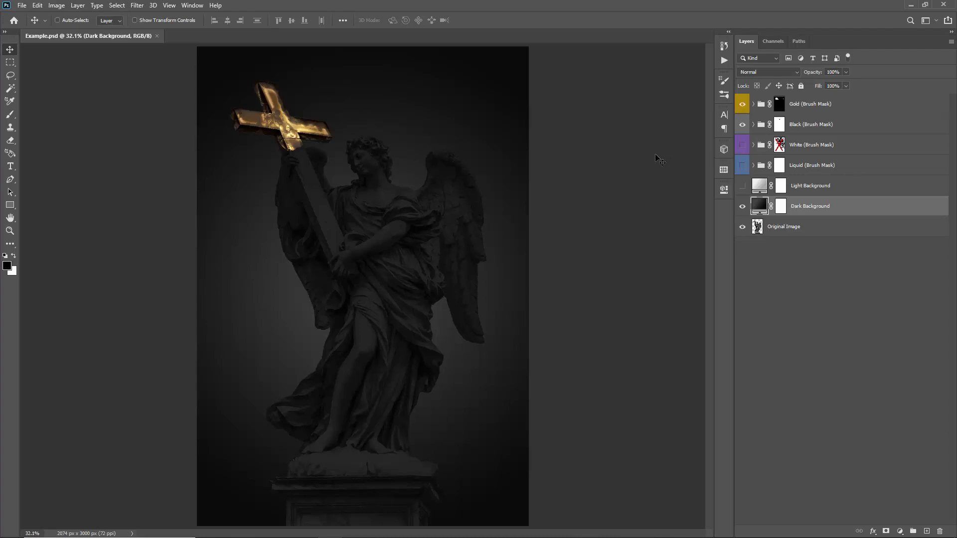
Stamp all visible layers into a new merged layer above the Gold (Brush Mask) group
click(851, 112)
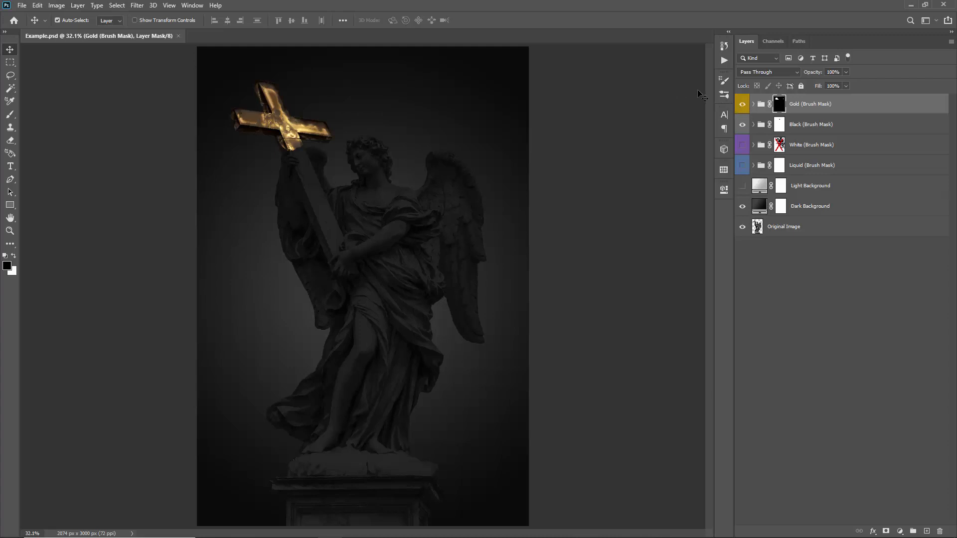
key(ctrl+shift+alt+e)
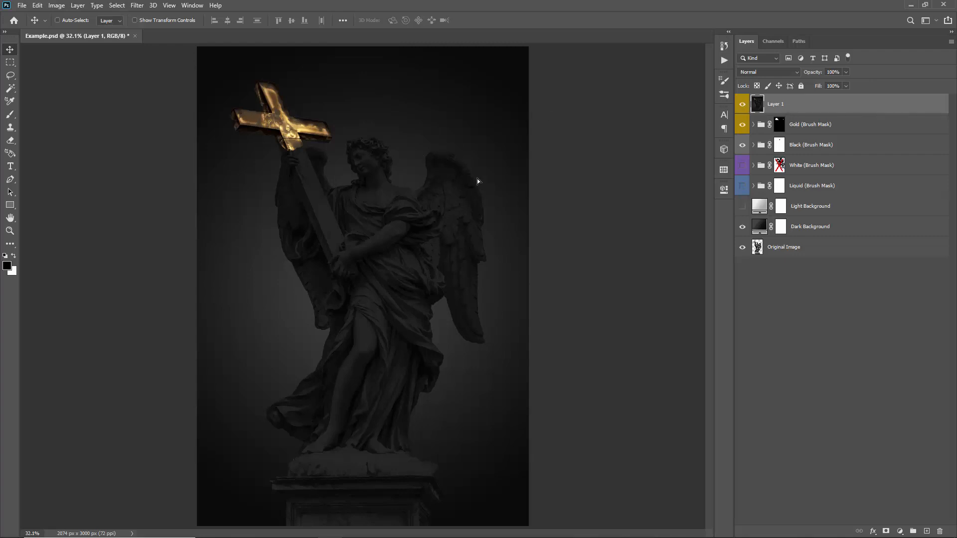
drag(443, 162, 493, 174)
drag(399, 193, 310, 175)
drag(406, 187, 345, 167)
Sharpen the merged top layer with the Unsharp Mask filter at an increased amount and save the document
click(141, 6)
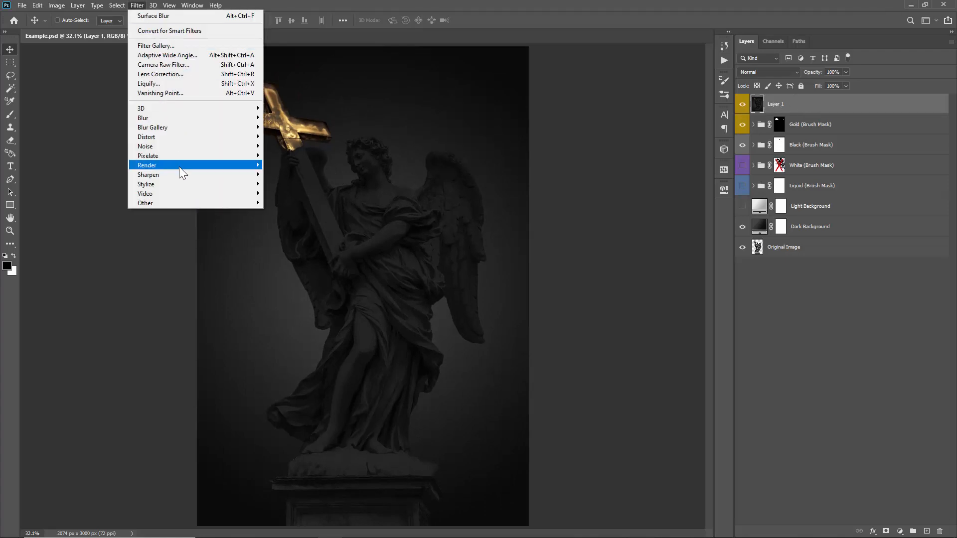
mouse_move(175, 172)
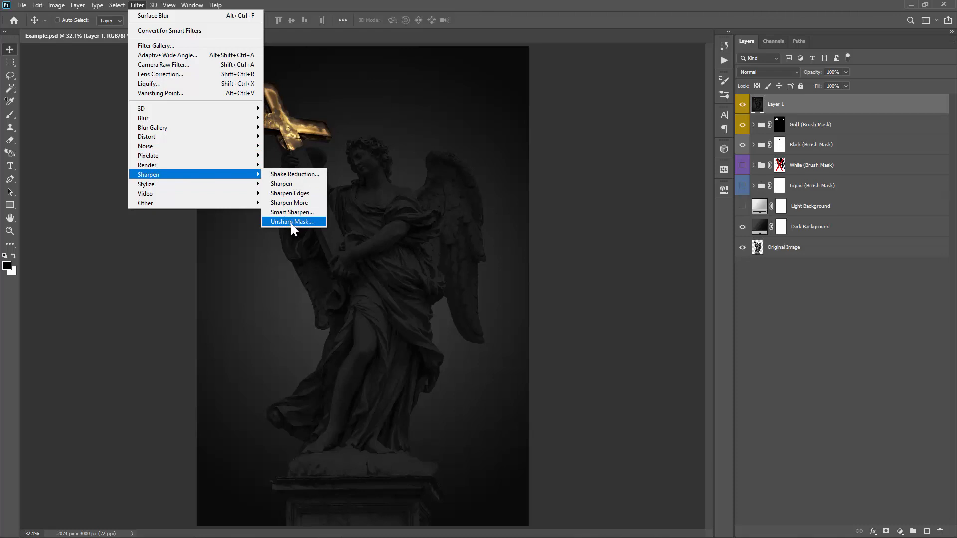
click(292, 222)
drag(446, 92, 564, 80)
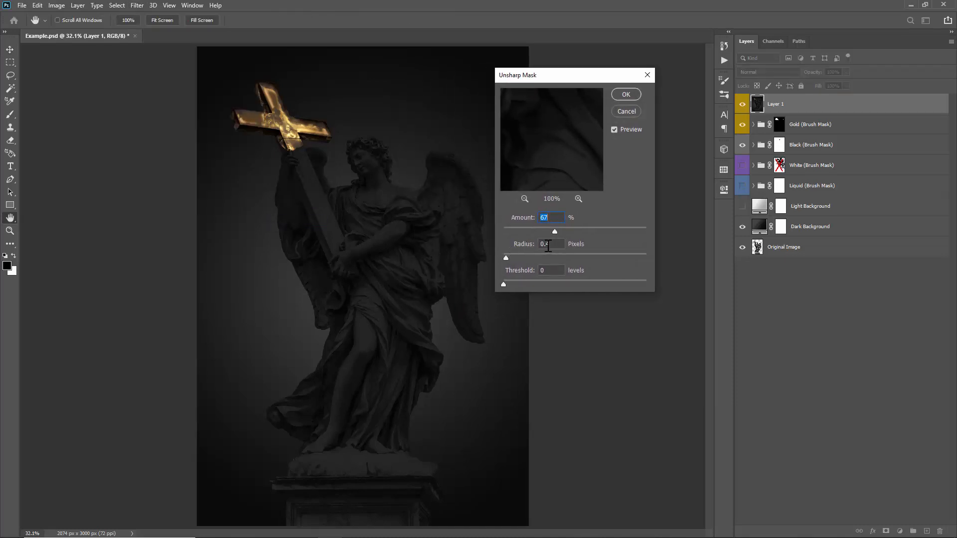
drag(555, 231, 579, 232)
click(624, 96)
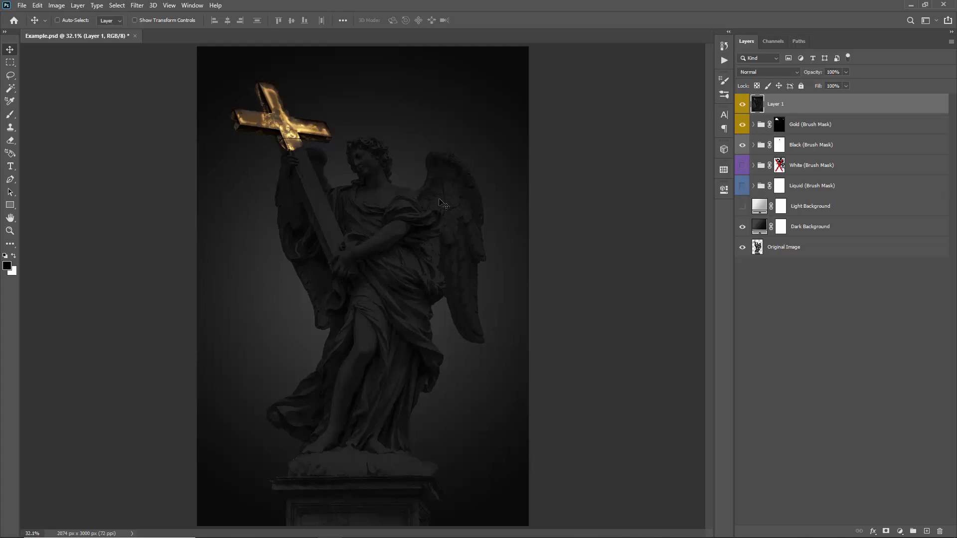
key(ctrl+s)
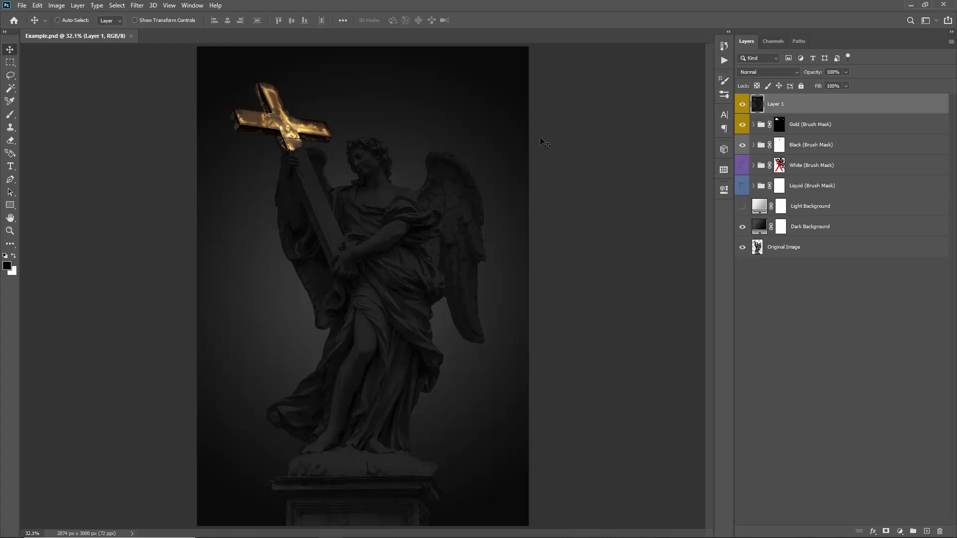